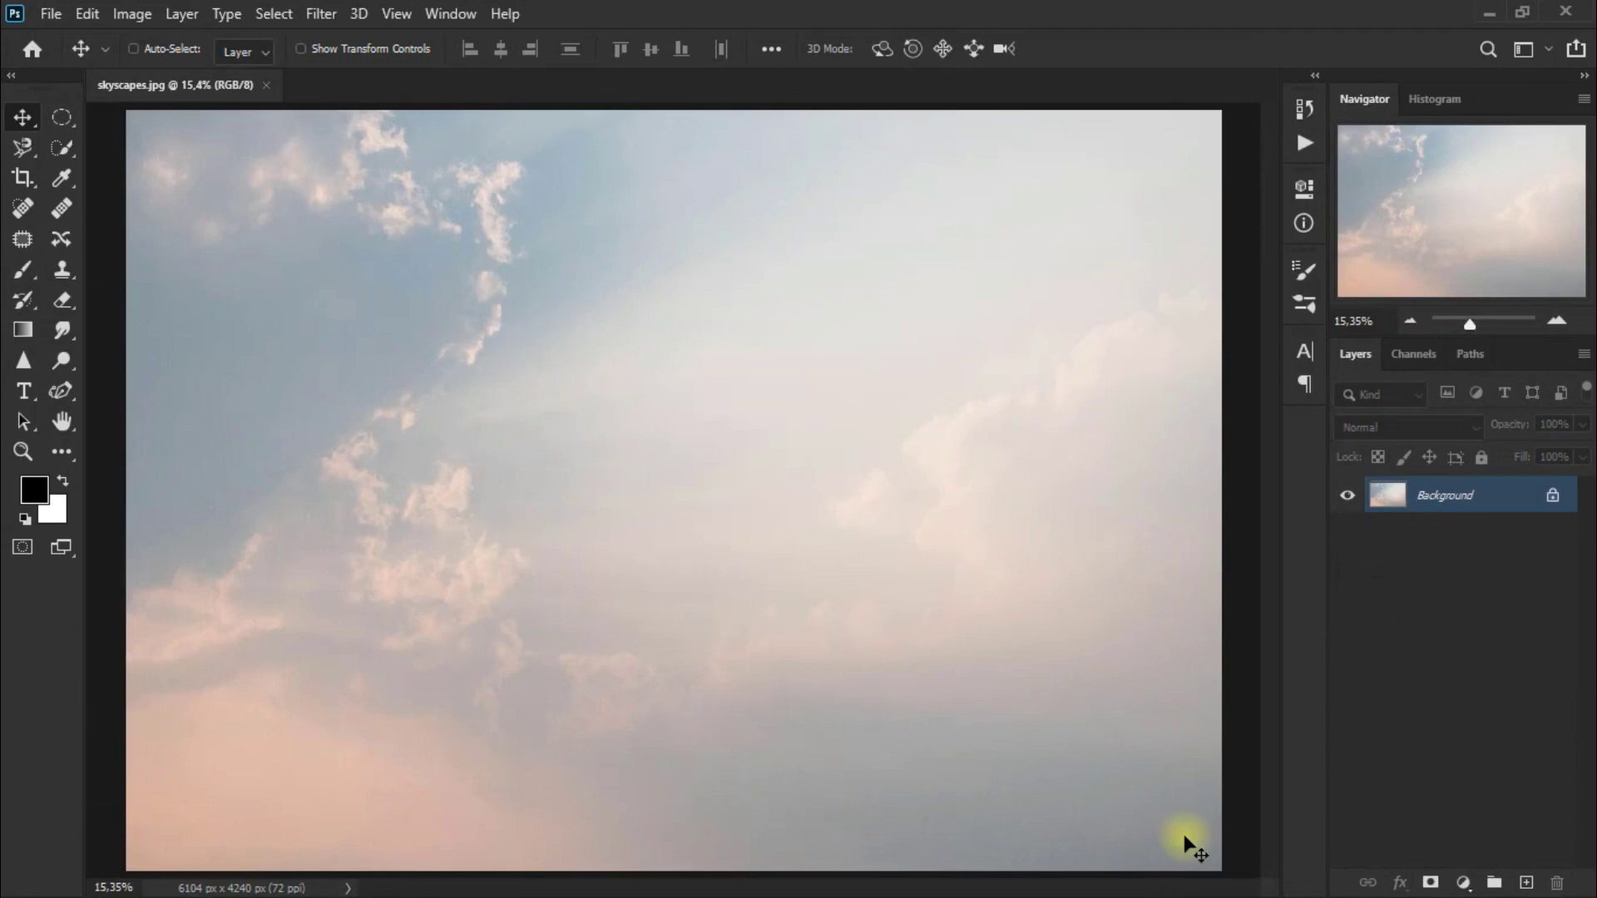
Open the new adjustment layer menu above the skyscapes.jpg Background layer.
left_click(1462, 883)
Add a Vibrance layer with Vibrance and Saturation at -100, blended in Screen mode.
left_click(1501, 641)
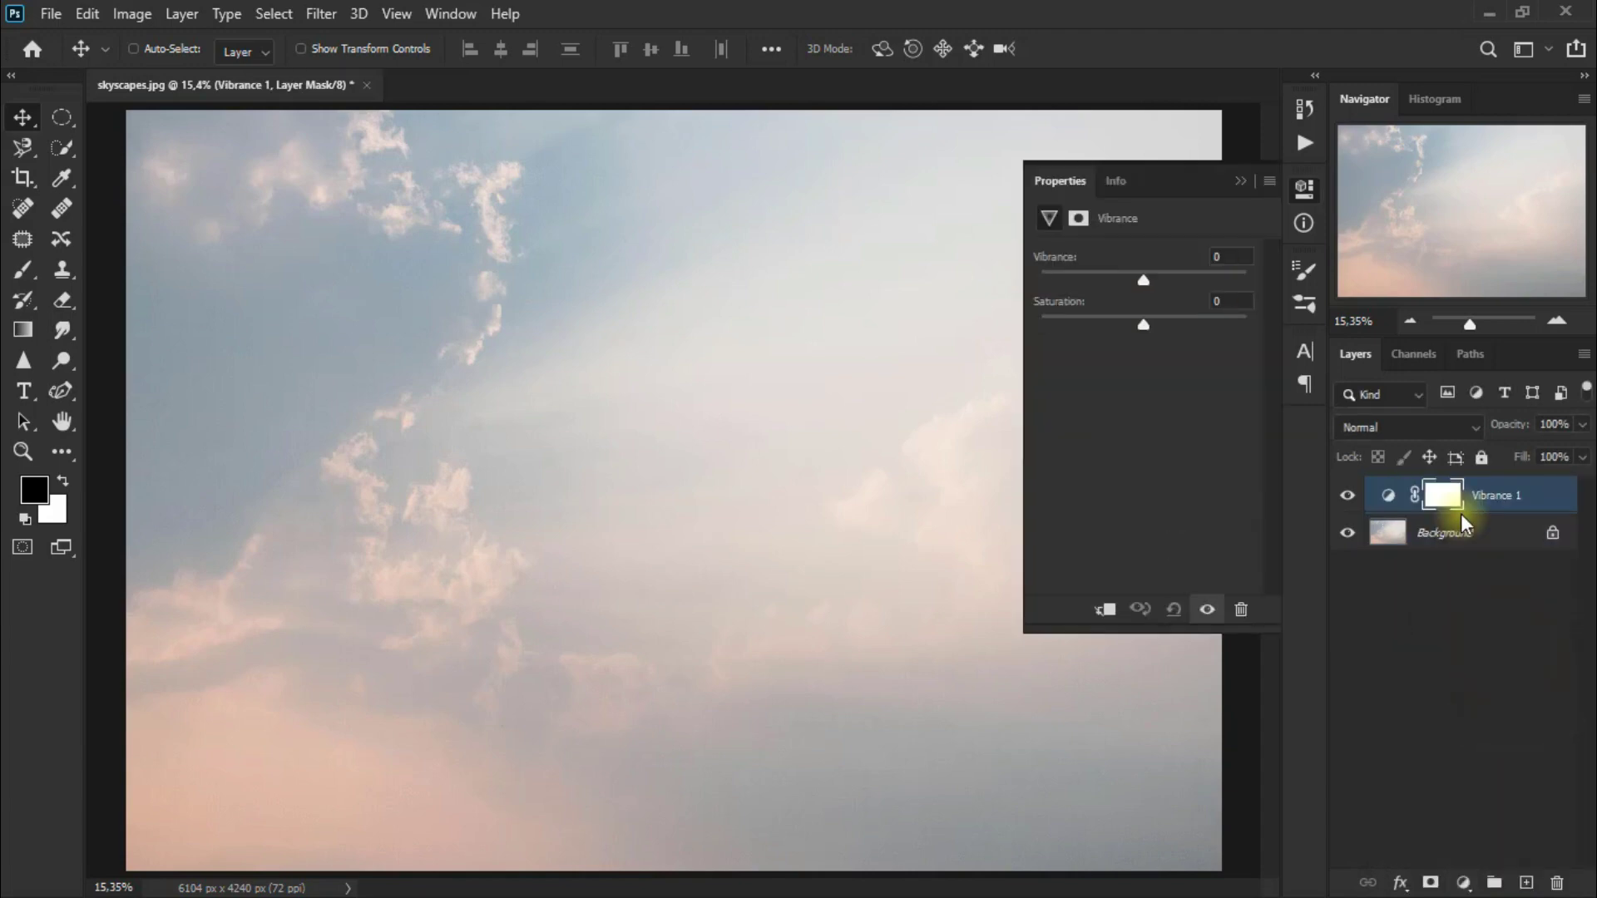
left_click_drag(1144, 282, 1046, 293)
left_click_drag(1145, 326, 1025, 333)
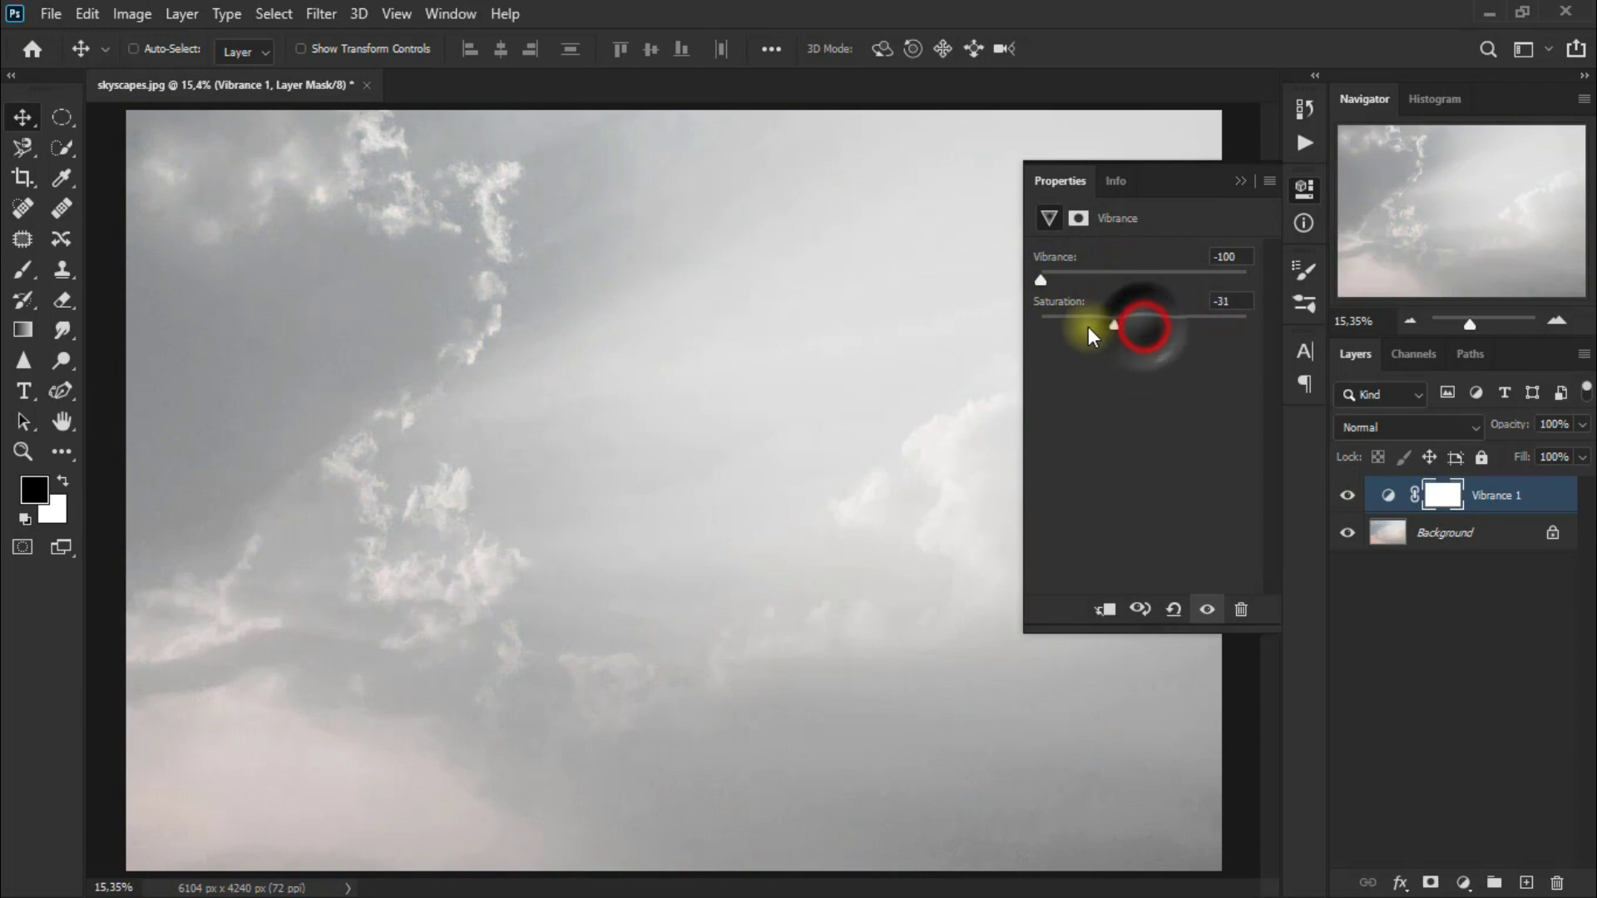
left_click(1240, 183)
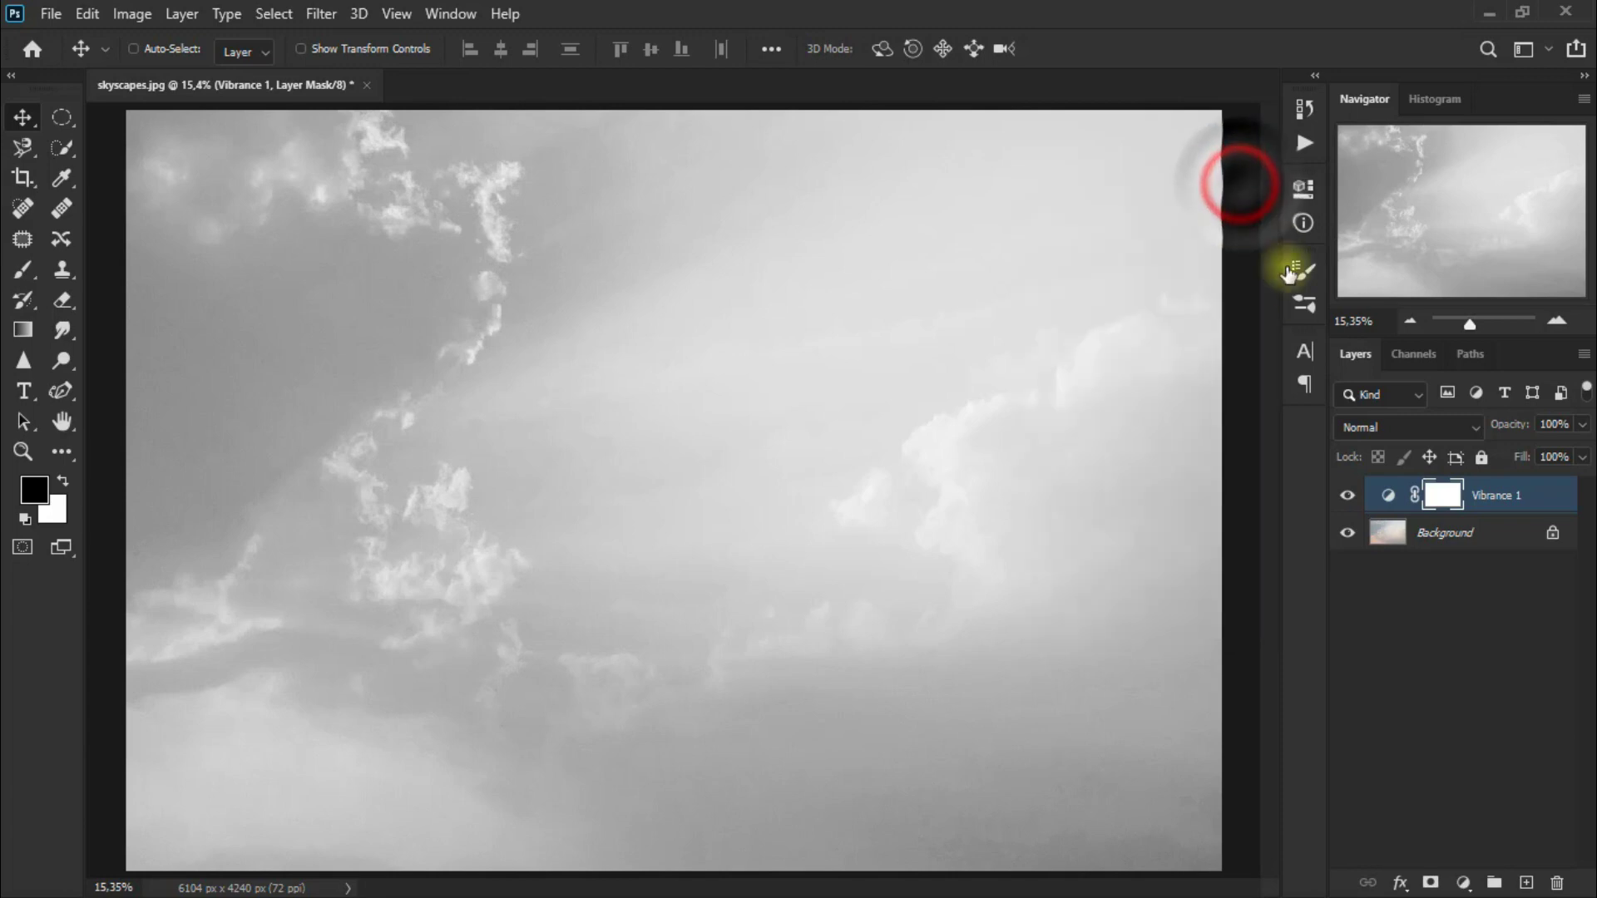
left_click(1379, 428)
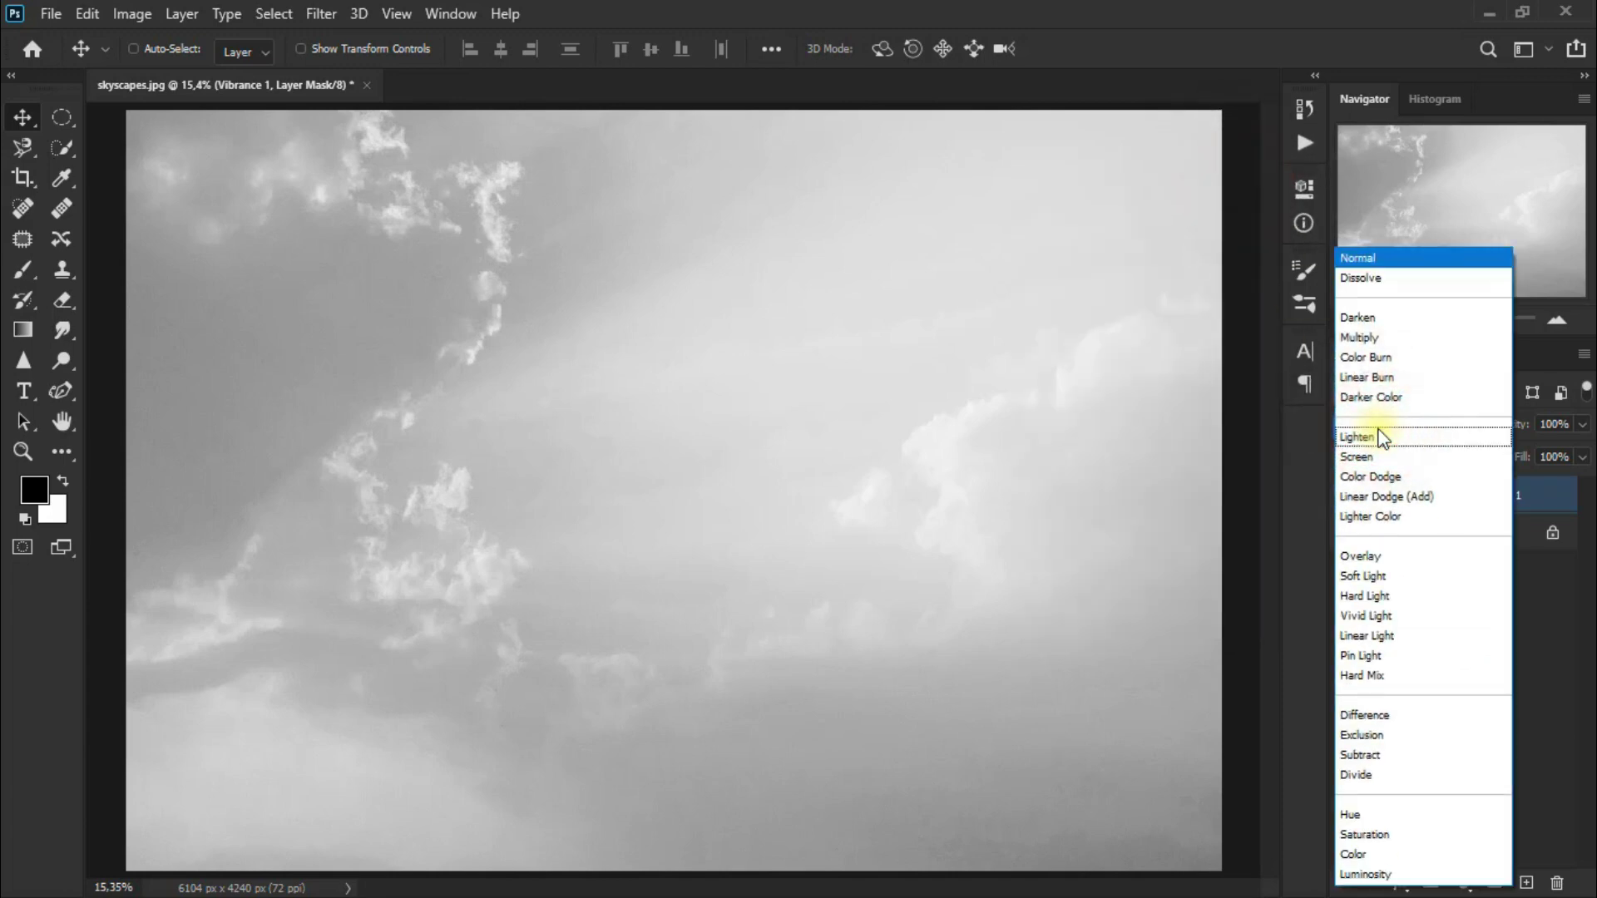
key("Down")
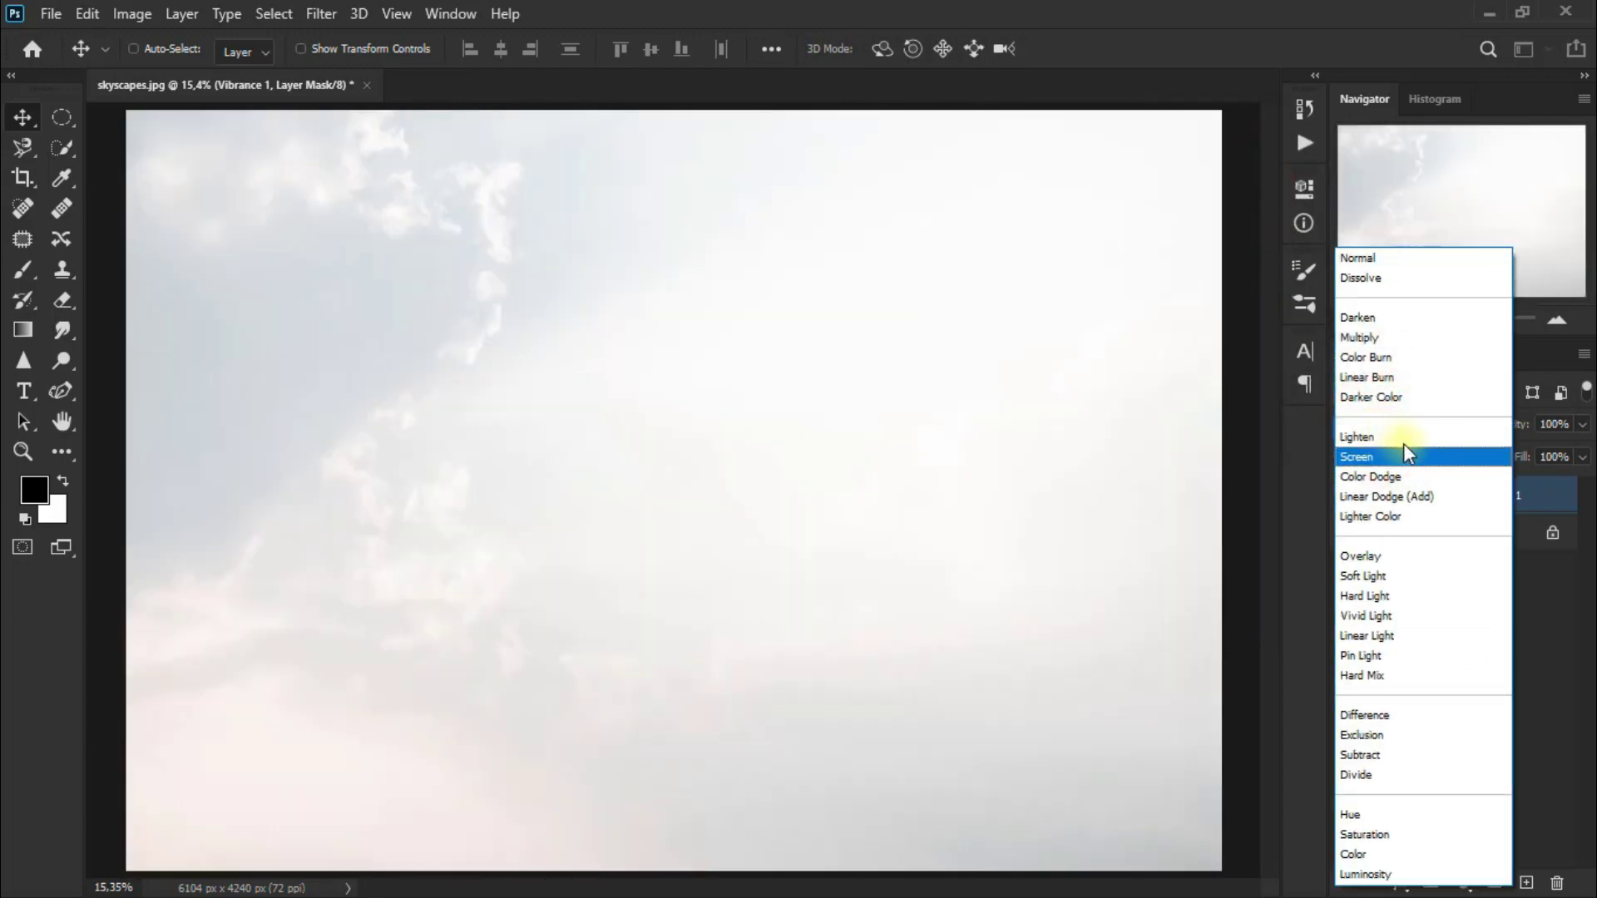
left_click(1424, 456)
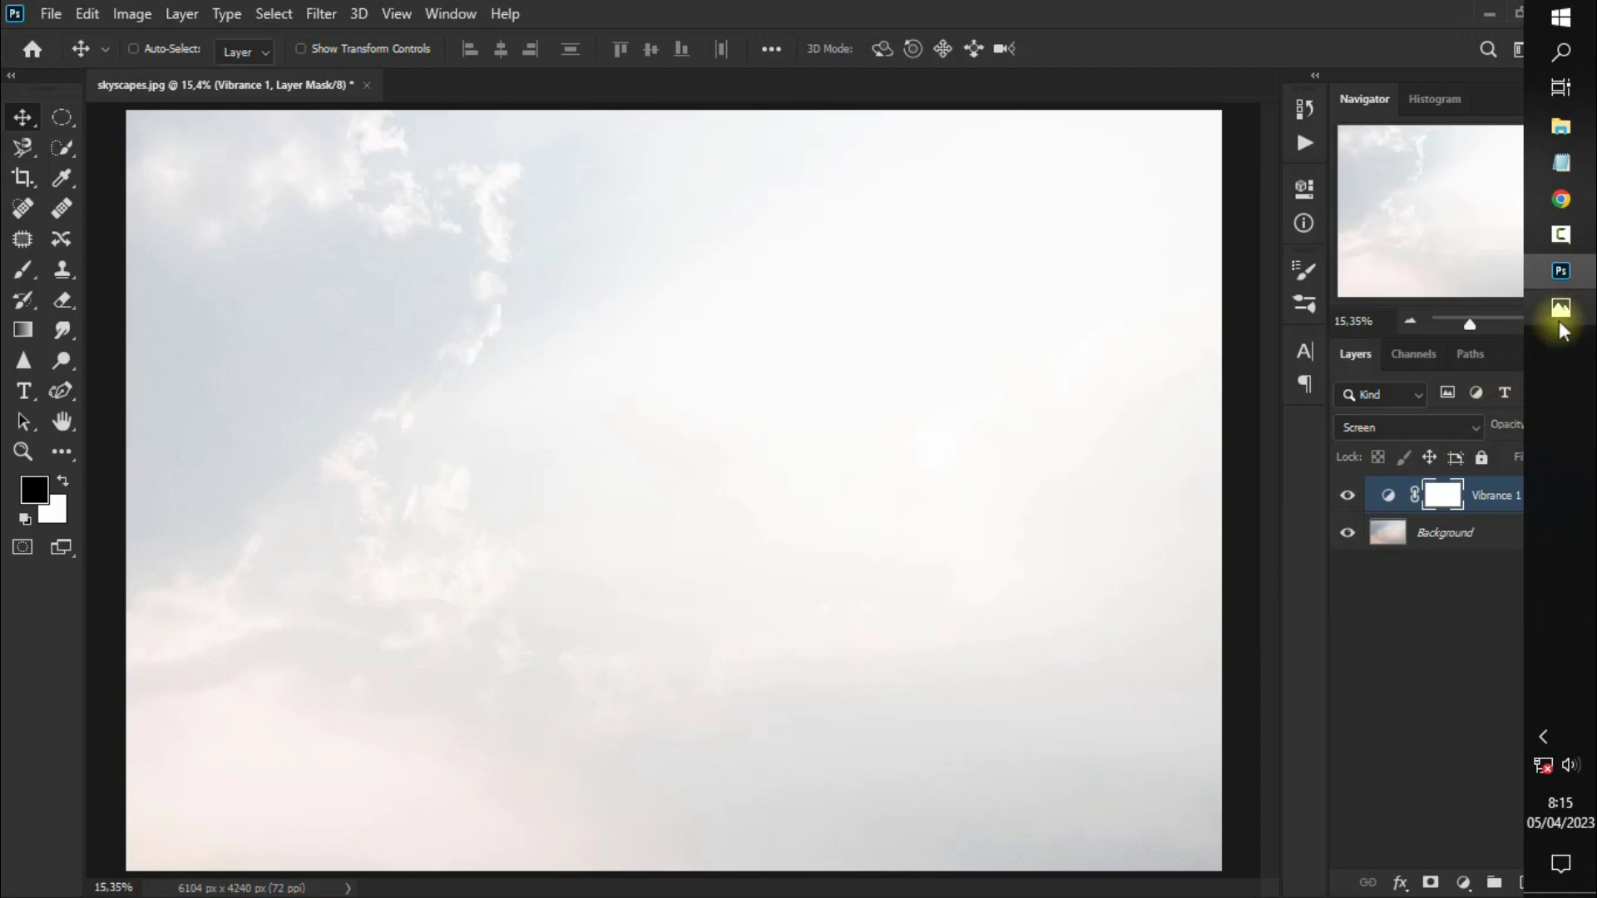
Drag the flying-birds photo from the Photos app onto the canvas.
left_click(1560, 308)
scroll(1244, 441, "down", 3)
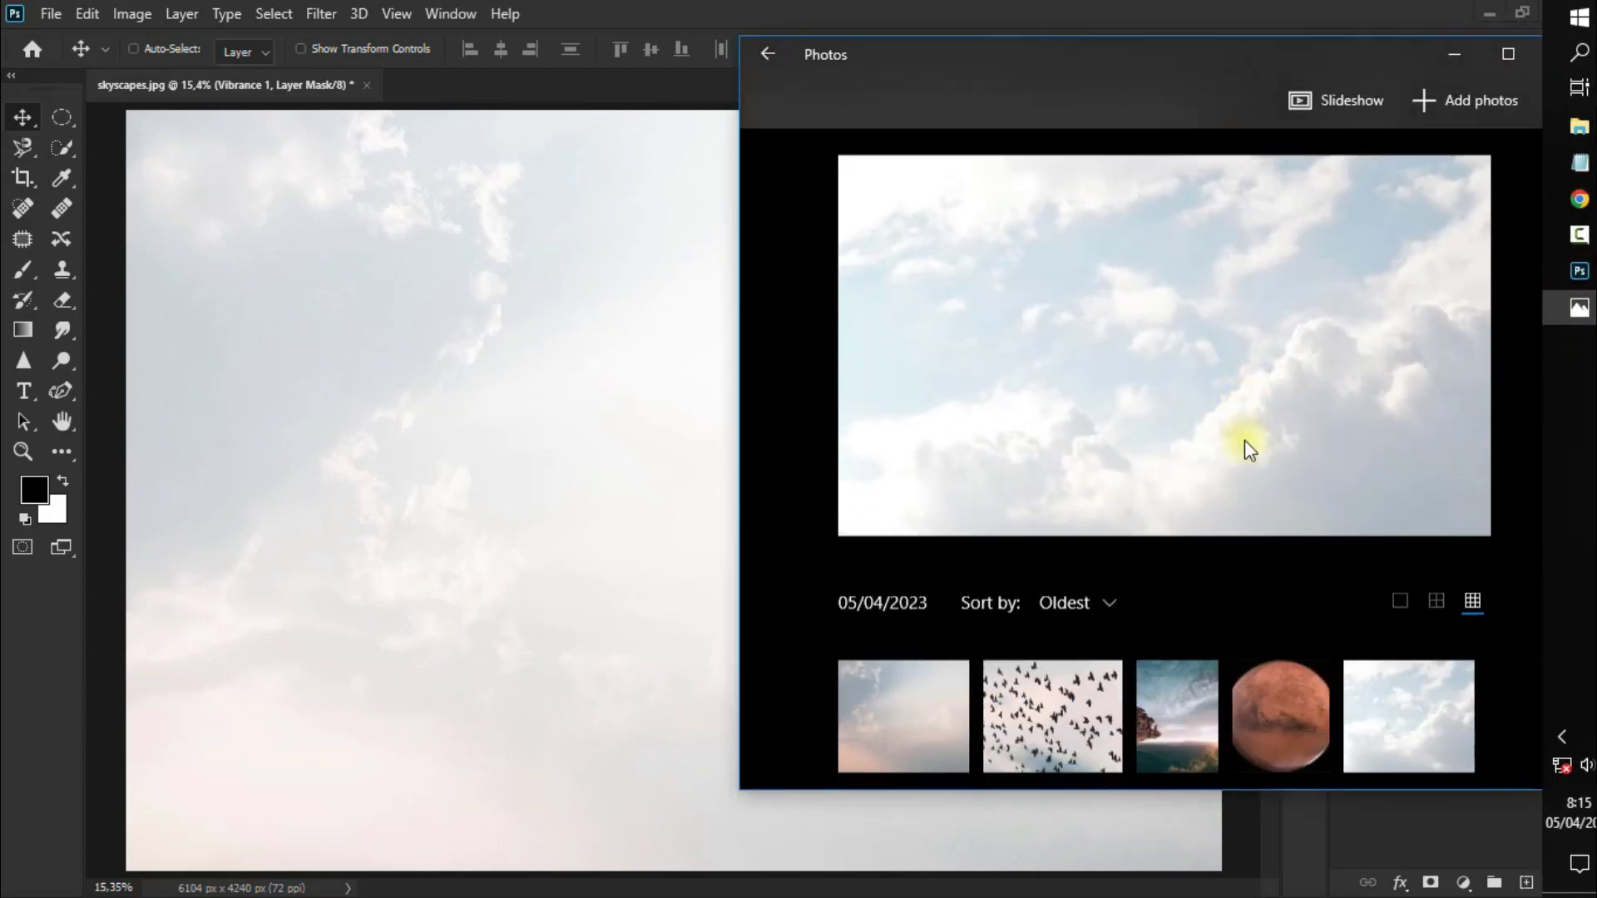
scroll(1245, 441, "down", 3)
left_click_drag(1010, 504, 520, 622)
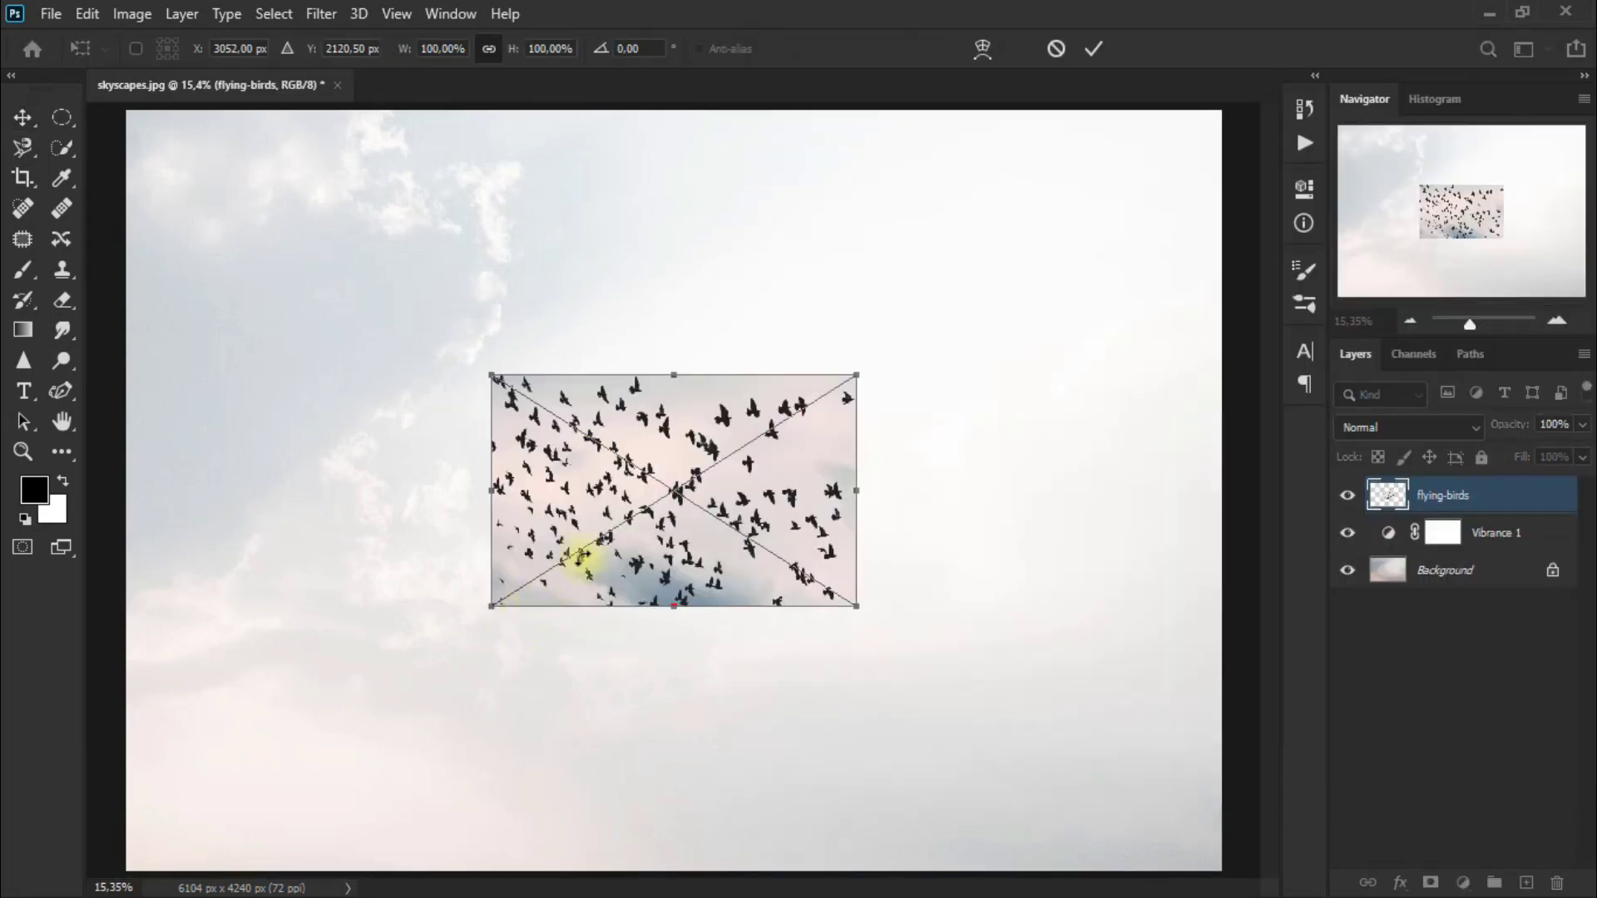
Commit the birds photo, move it to the lower-left corner, and set it to Darken.
left_click(1094, 50)
mouse_move(713, 552)
left_mouse_down()
mouse_move(366, 789)
mouse_move(350, 824)
left_mouse_up()
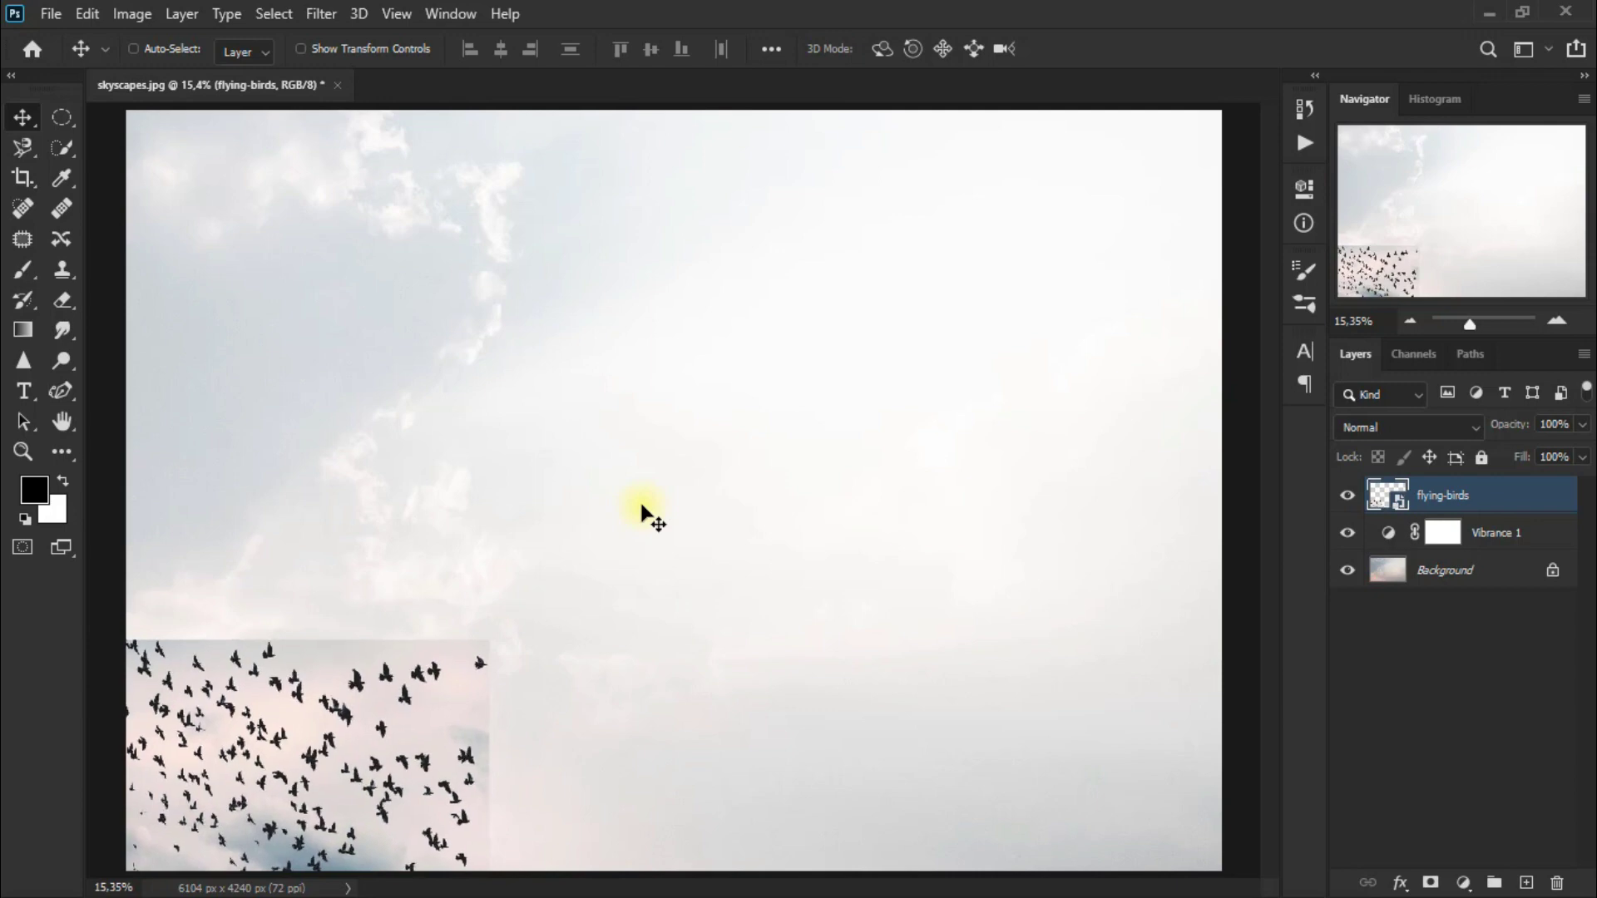
left_click(1414, 433)
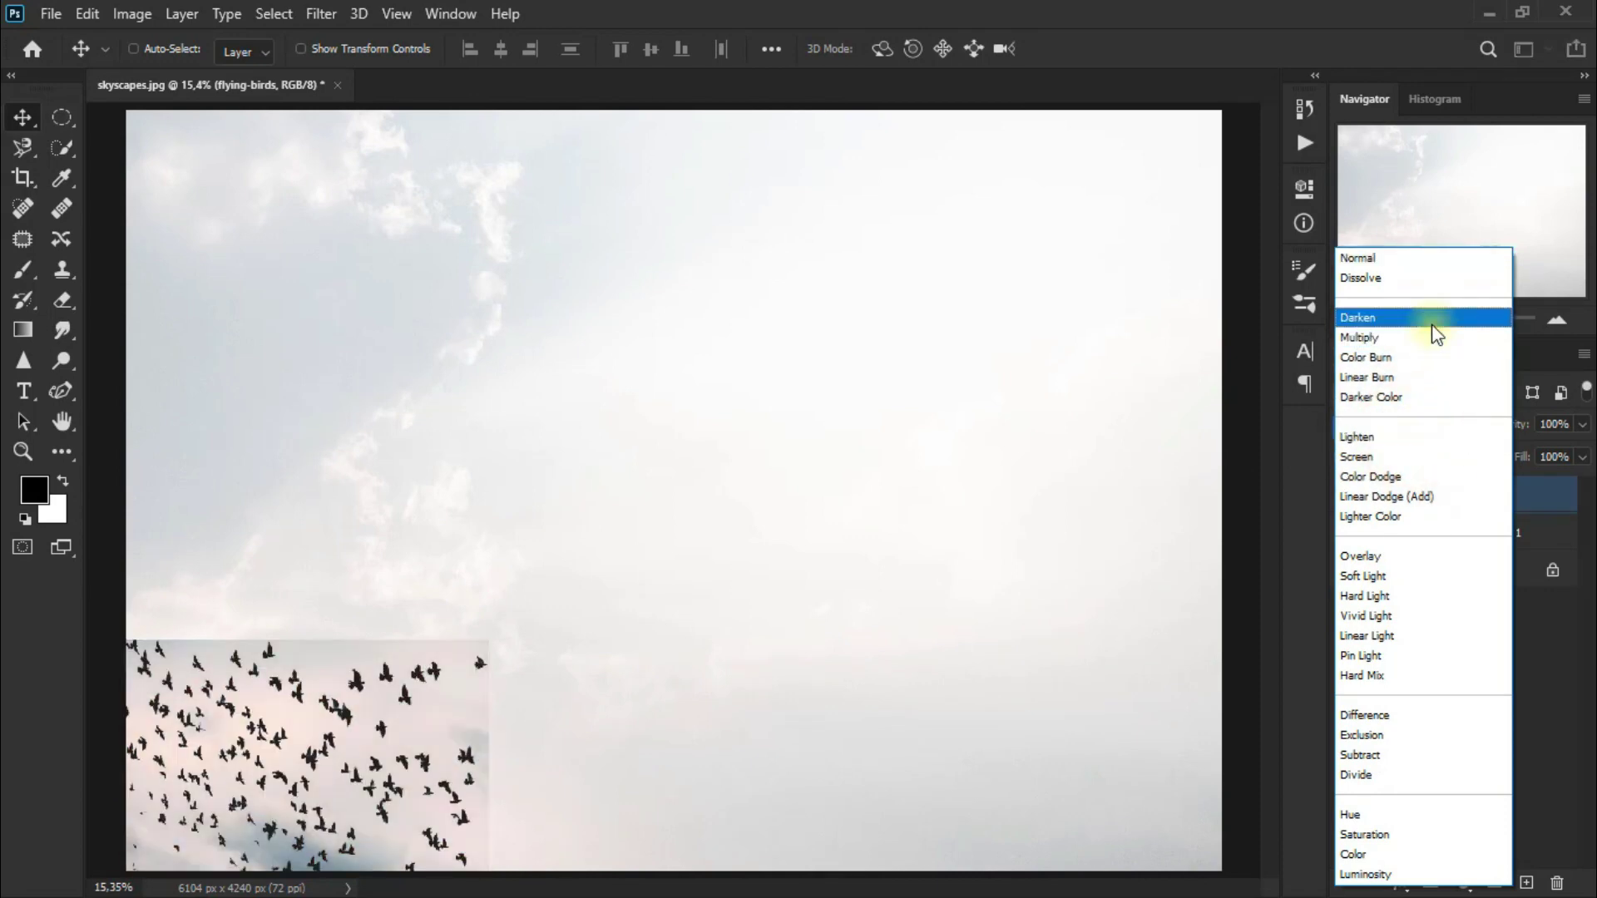
left_click(1432, 322)
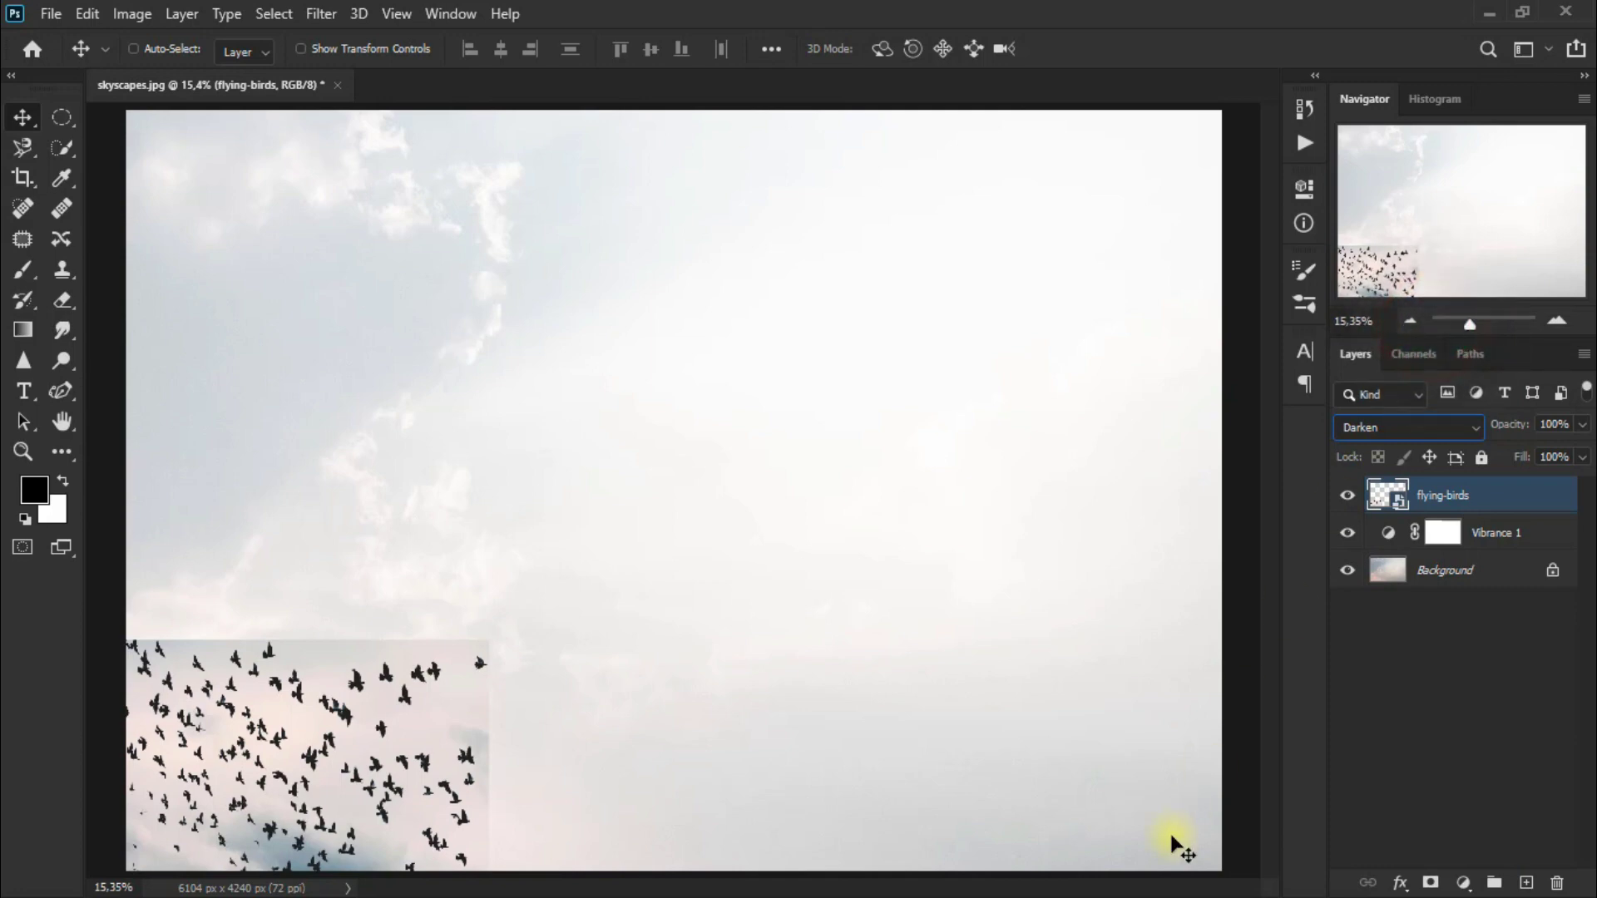
left_click(1466, 880)
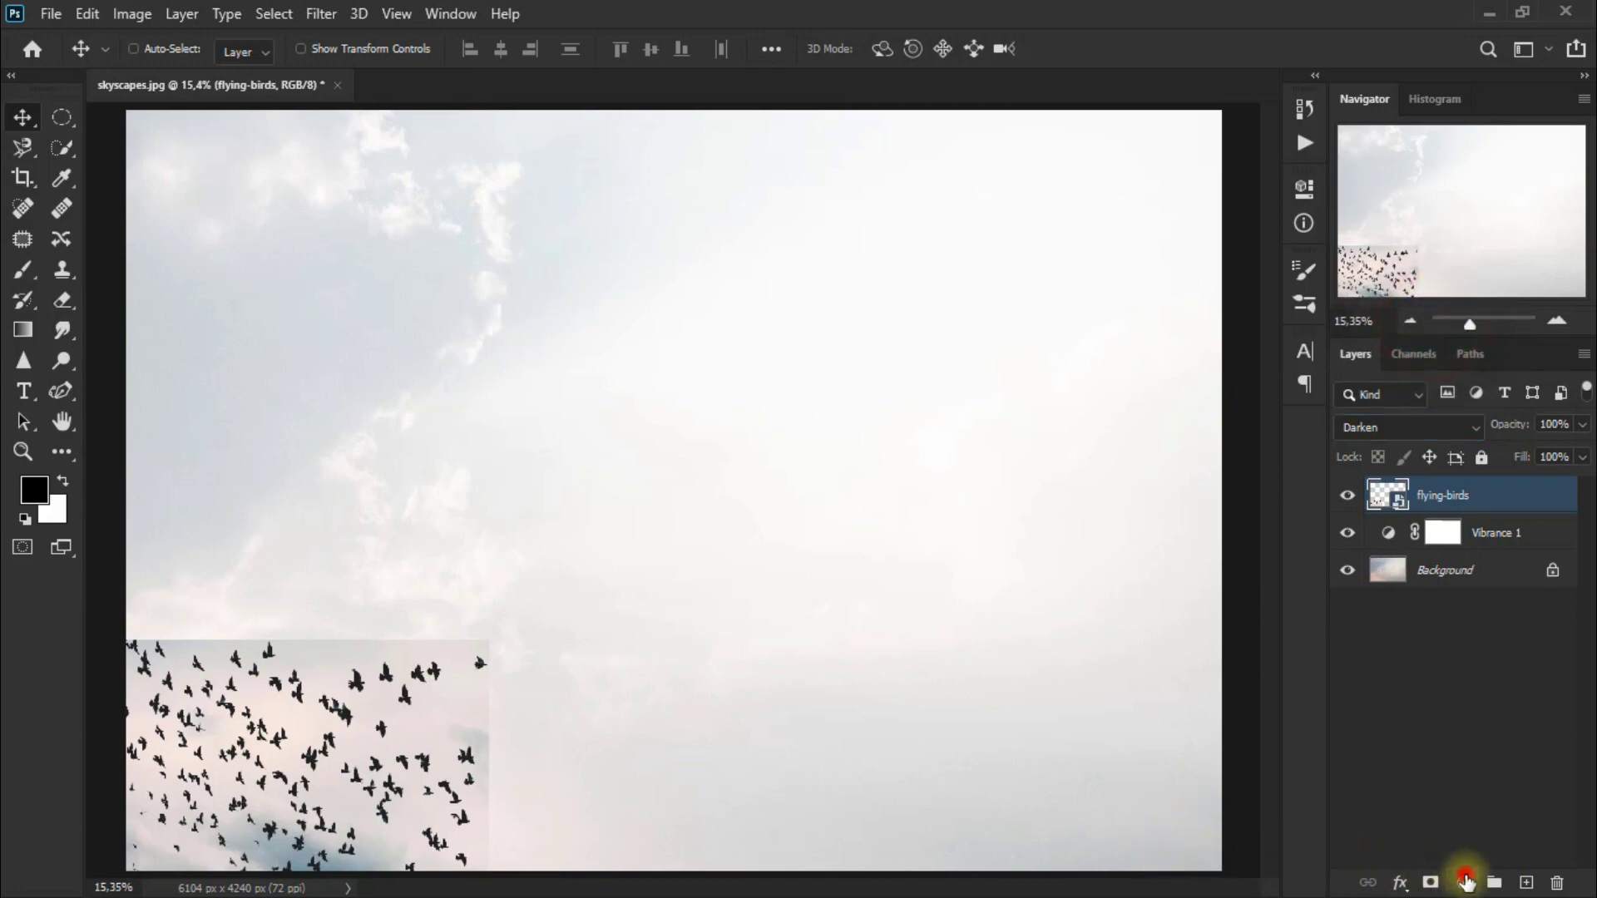
Add a Brightness/Contrast layer clipped to the birds, with Brightness 95 and Contrast 100.
left_click(1539, 537)
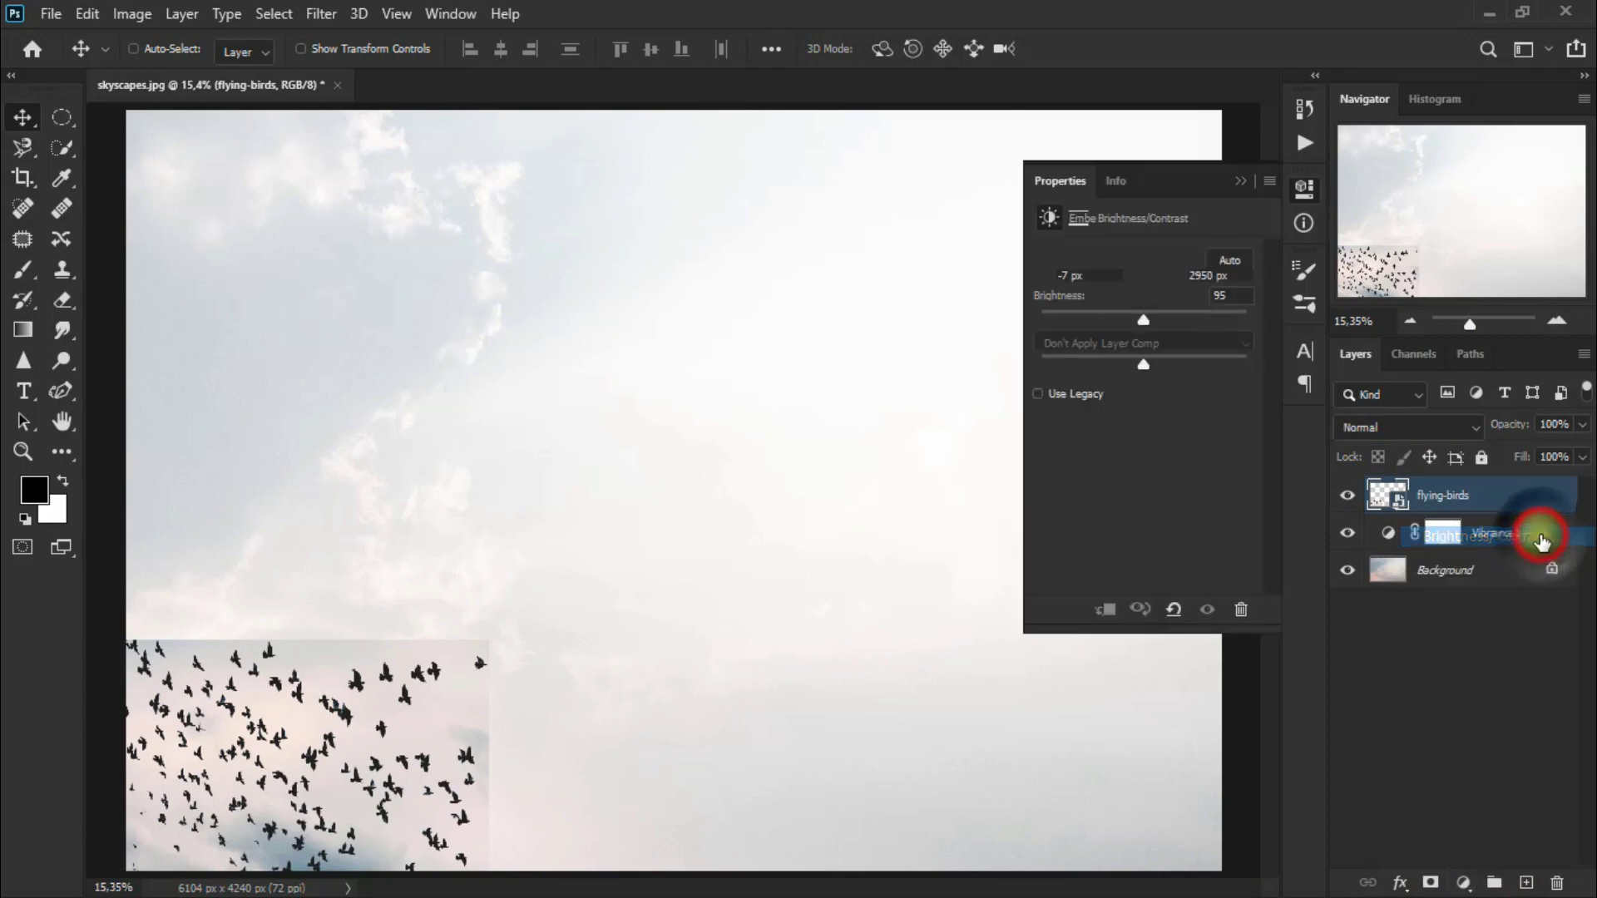
left_click(1110, 610)
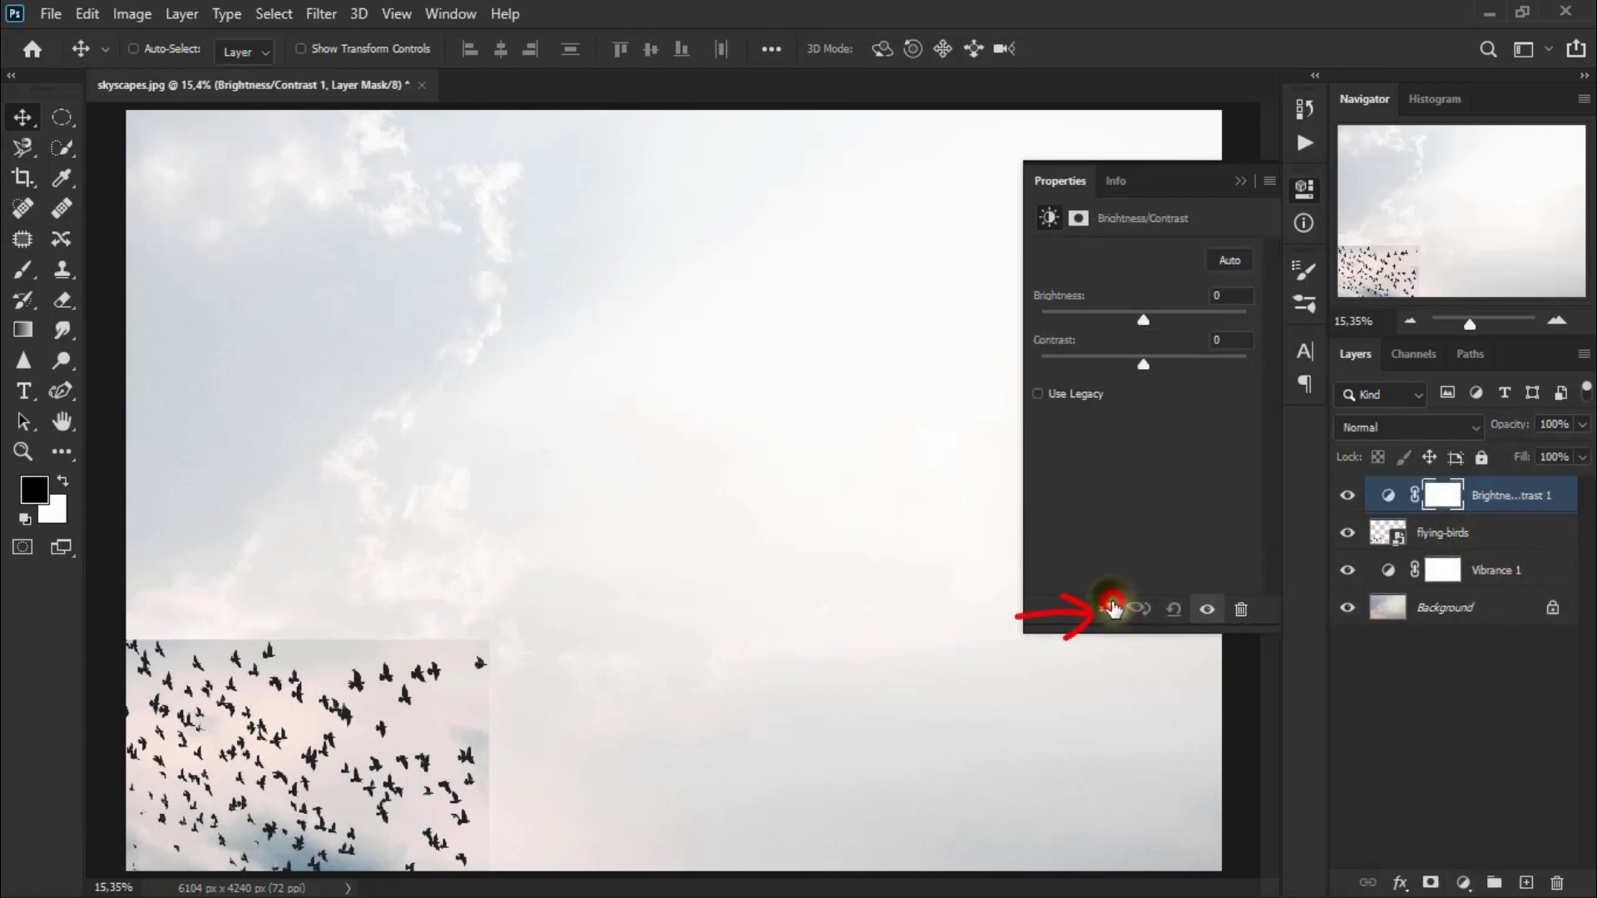
left_click_drag(1144, 319, 1216, 320)
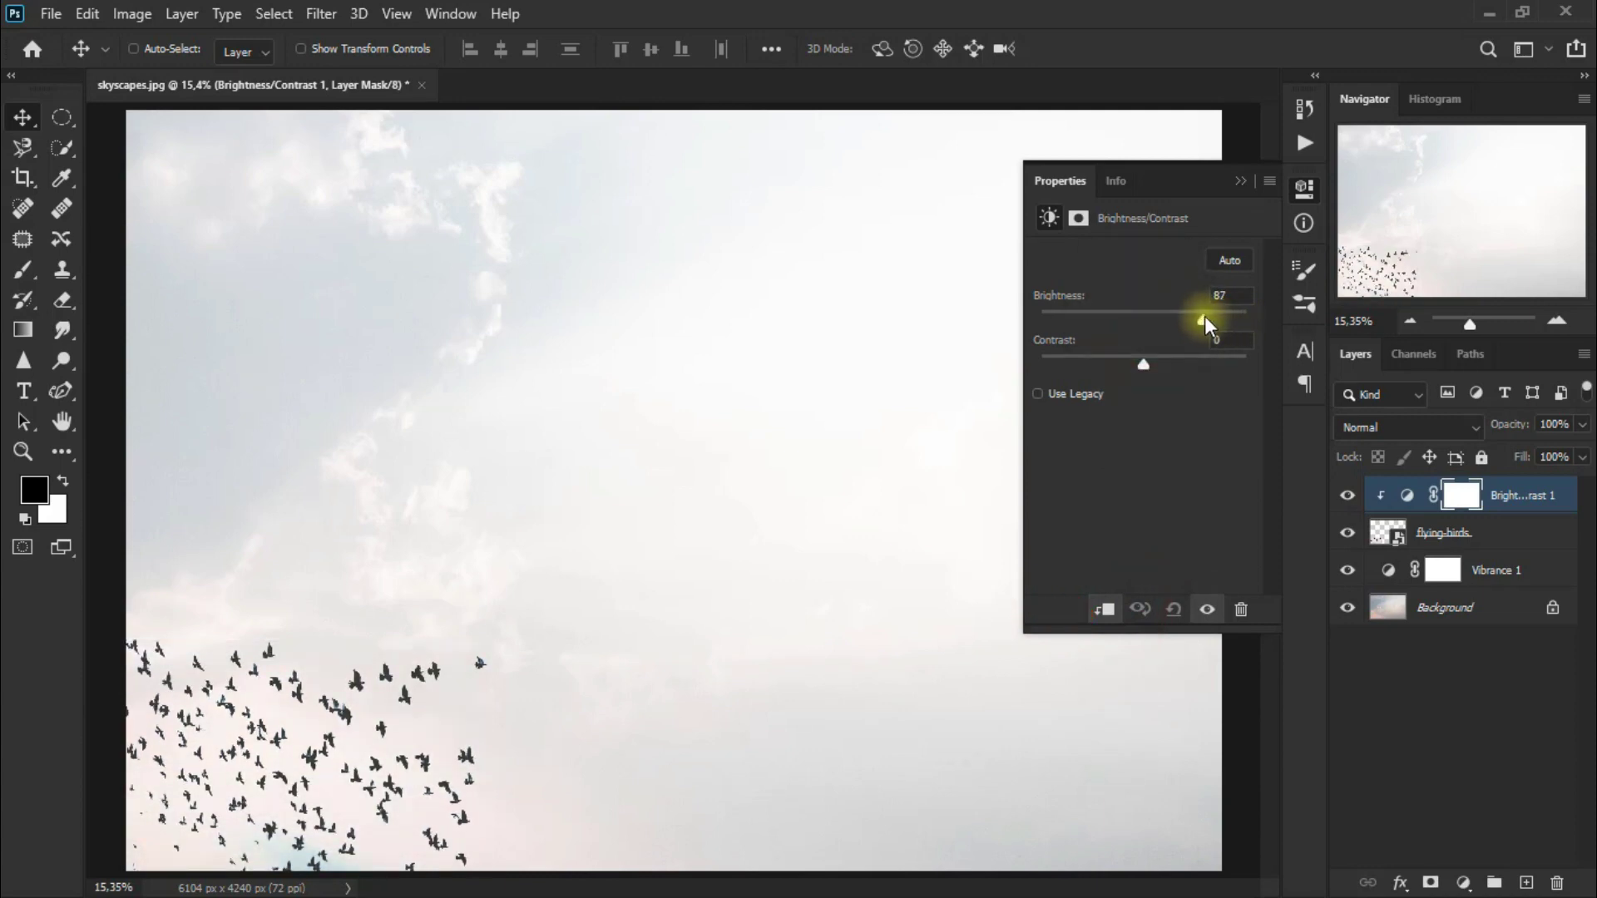
left_click_drag(1148, 366, 1248, 364)
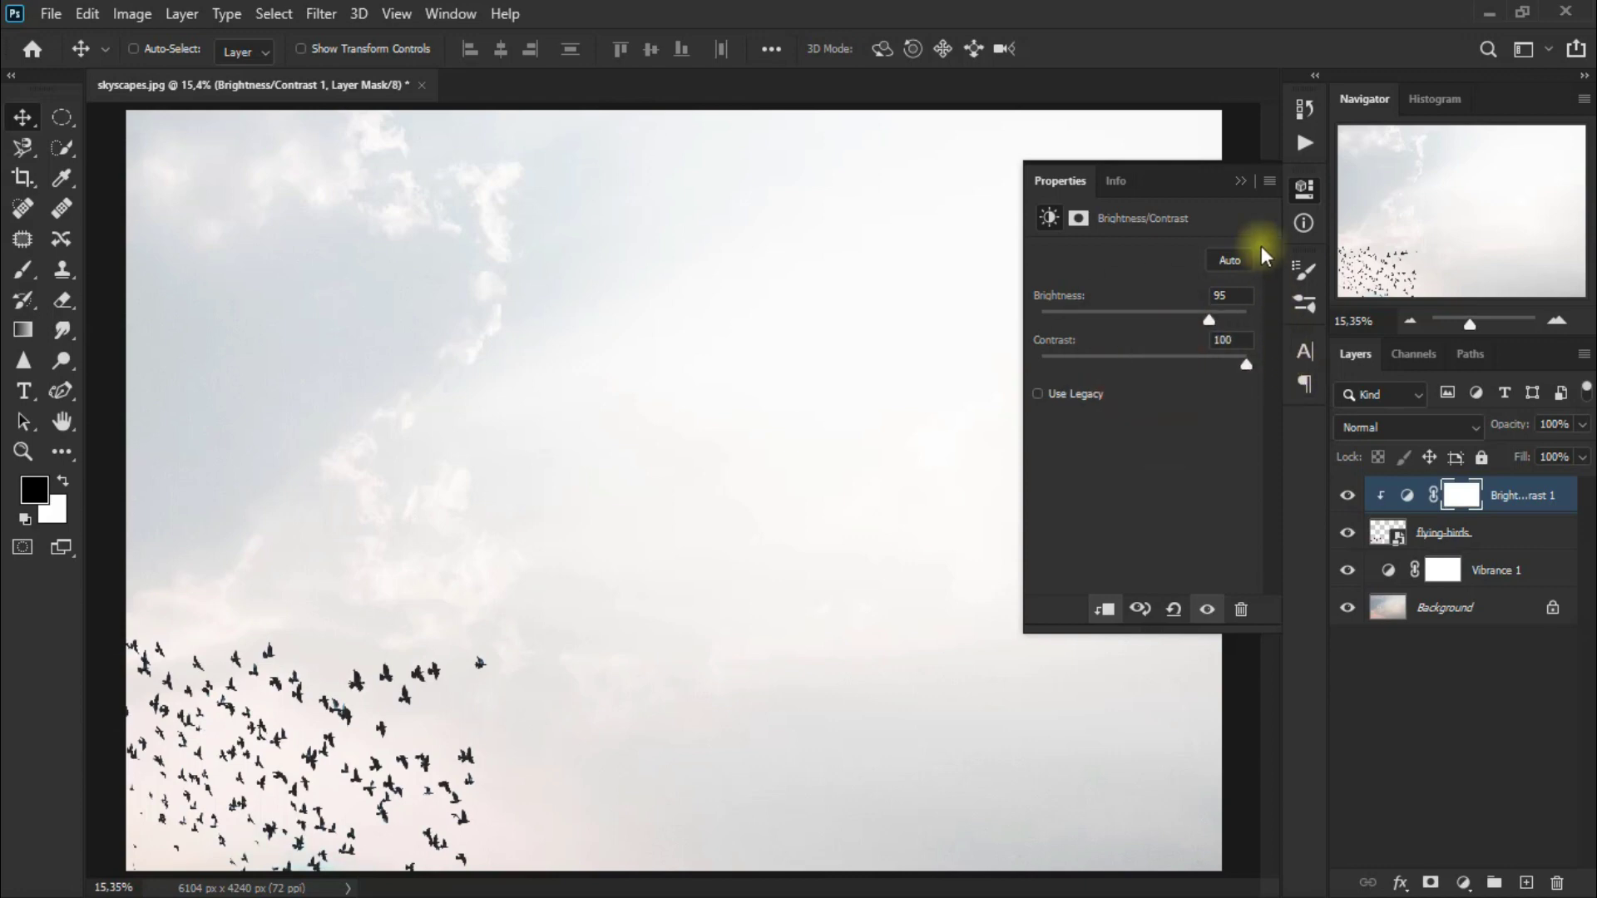
left_click(1241, 182)
Check the adjustment on and off, then drag in the perempuan-ditepi-tebing cliff photo.
left_click(1346, 497)
left_click(1341, 499)
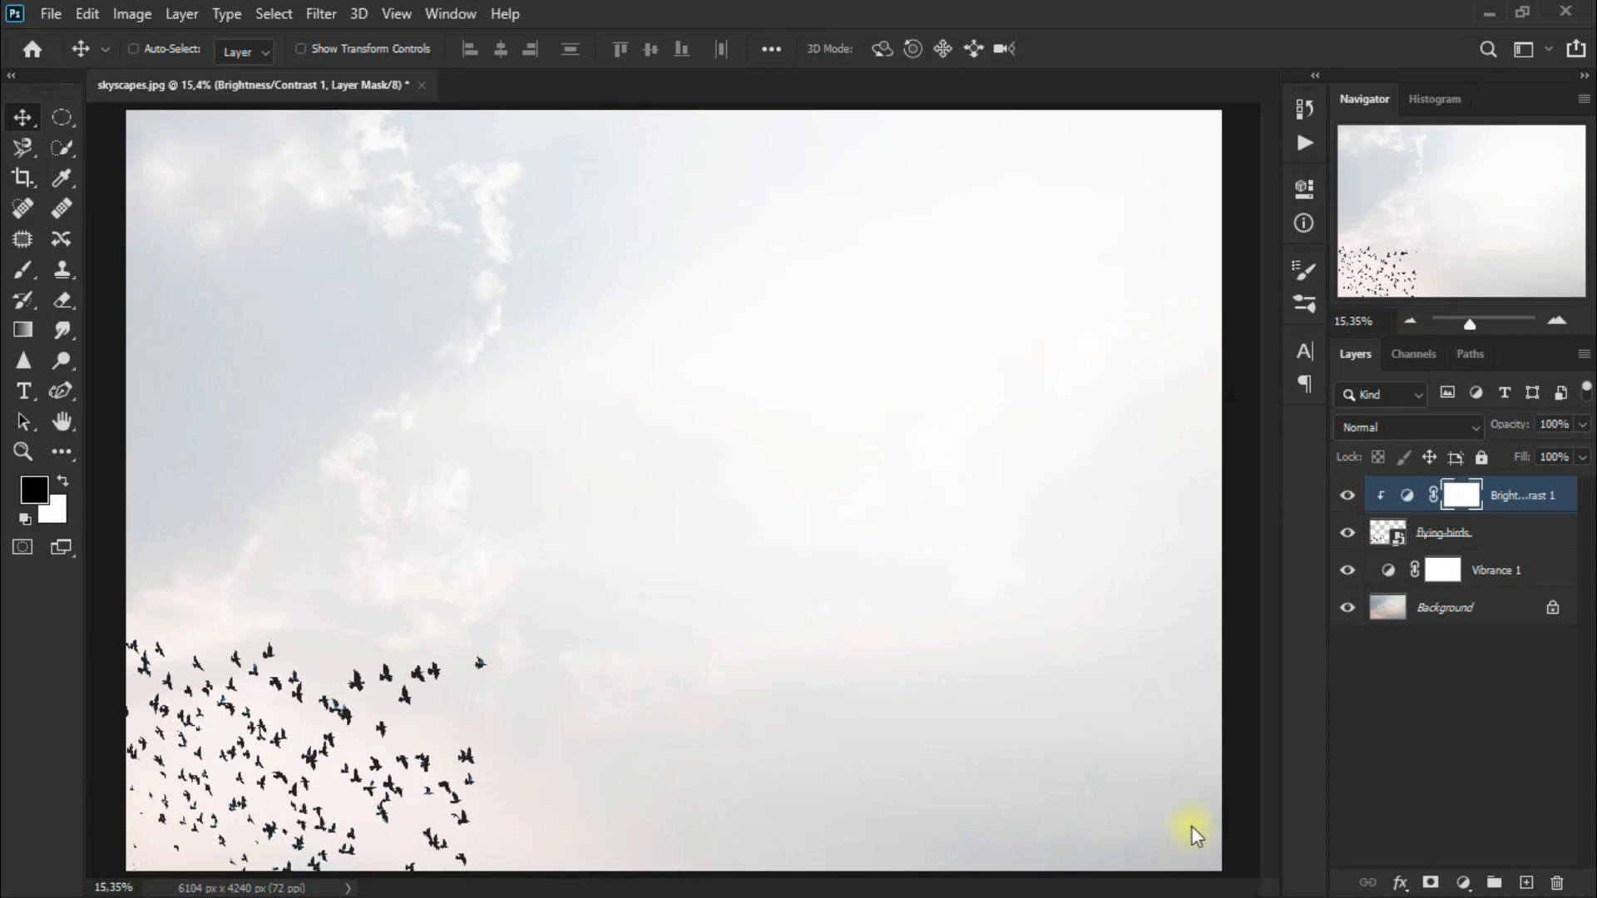
left_click(1557, 313)
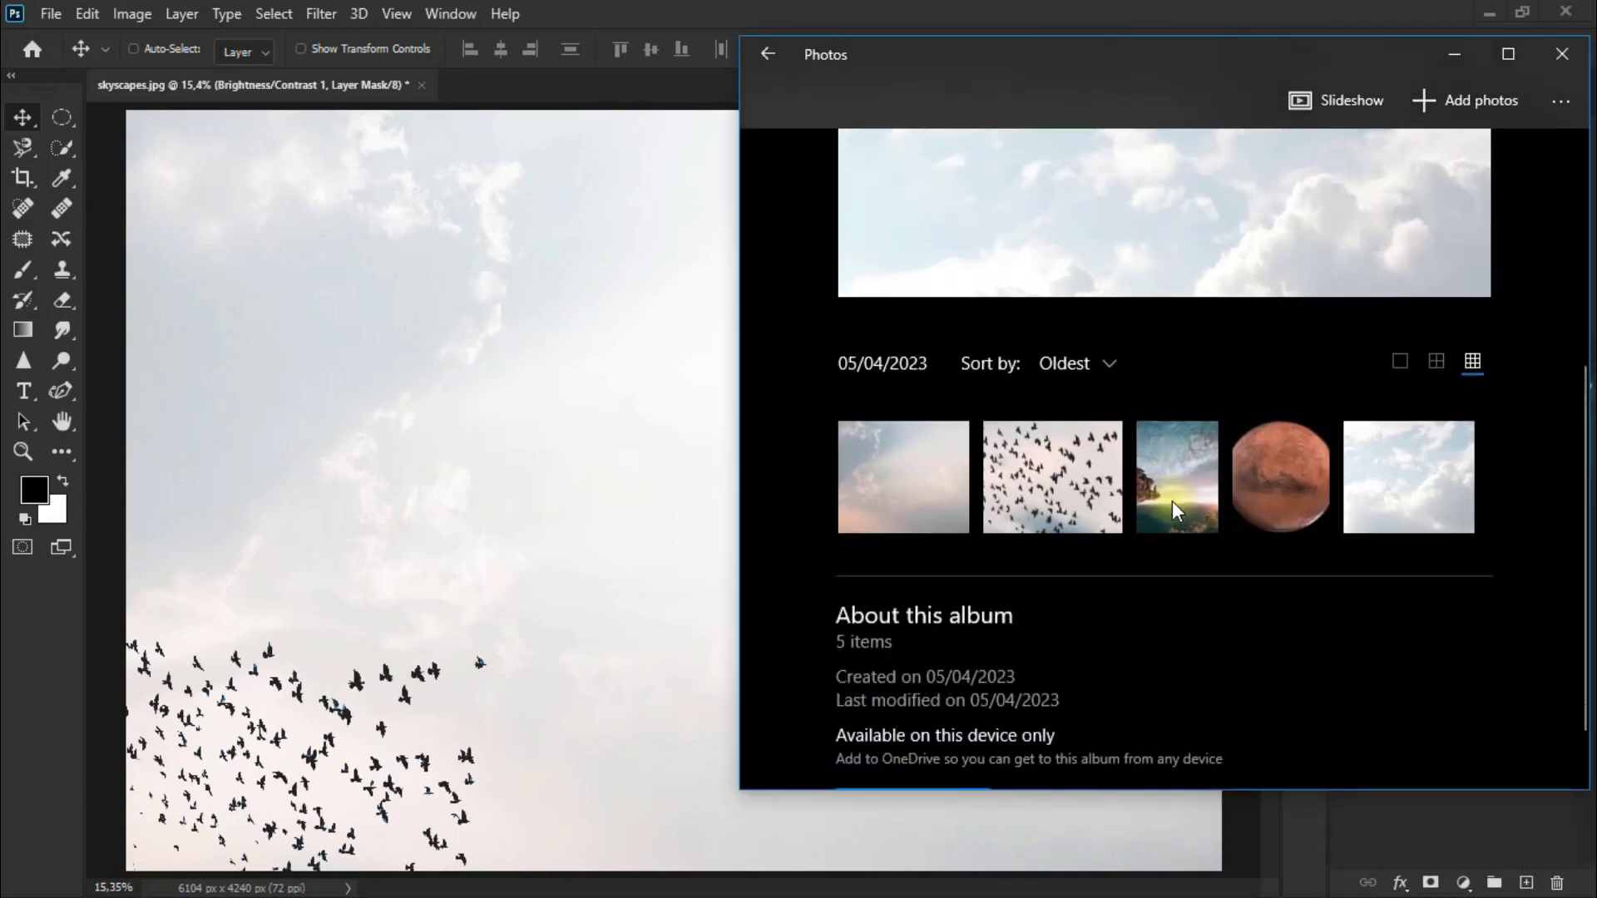
left_click_drag(1172, 501, 430, 562)
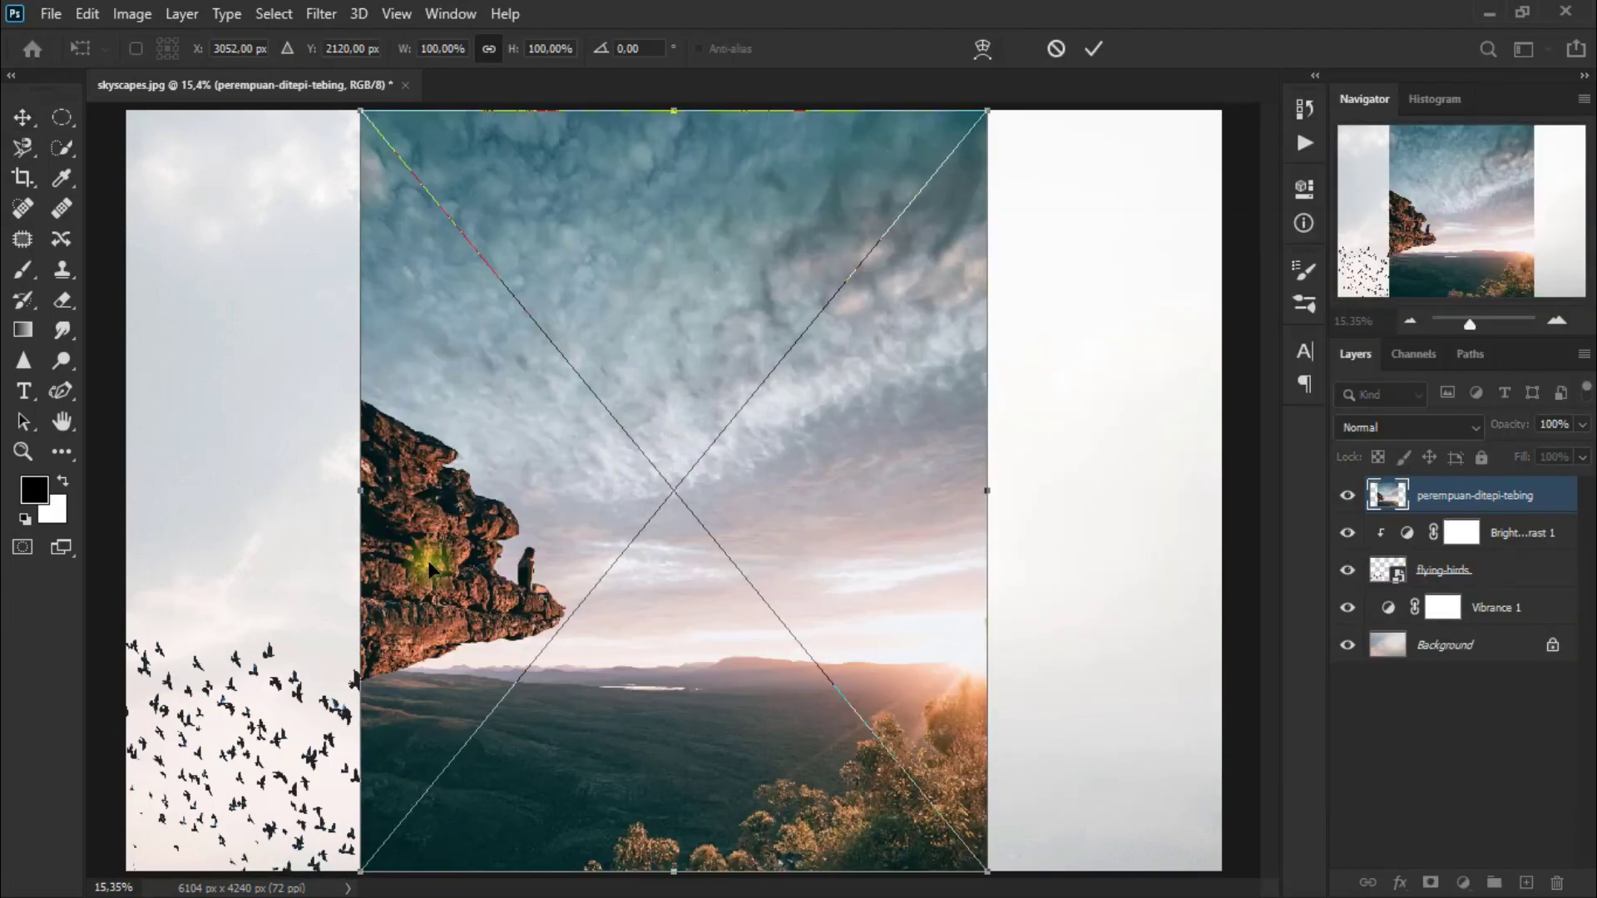
Commit the cliff photo and shift it flush to the canvas's left edge.
left_click(1093, 58)
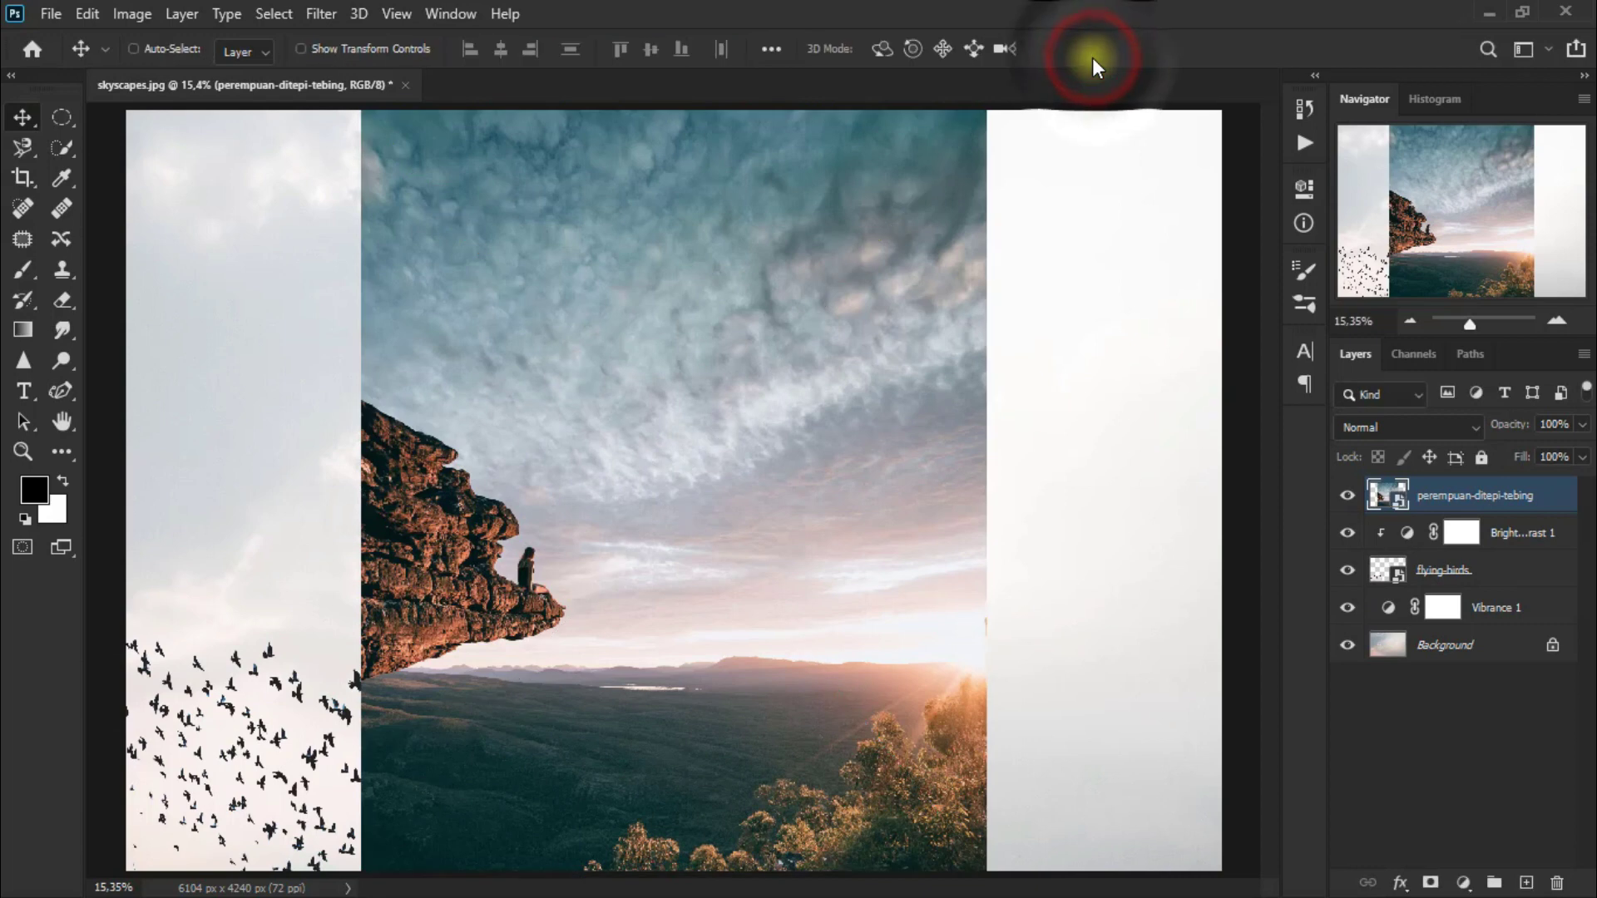
mouse_move(762, 572)
left_mouse_down()
mouse_move(618, 559)
mouse_move(533, 572)
mouse_move(532, 545)
mouse_move(532, 582)
mouse_move(547, 572)
left_mouse_up()
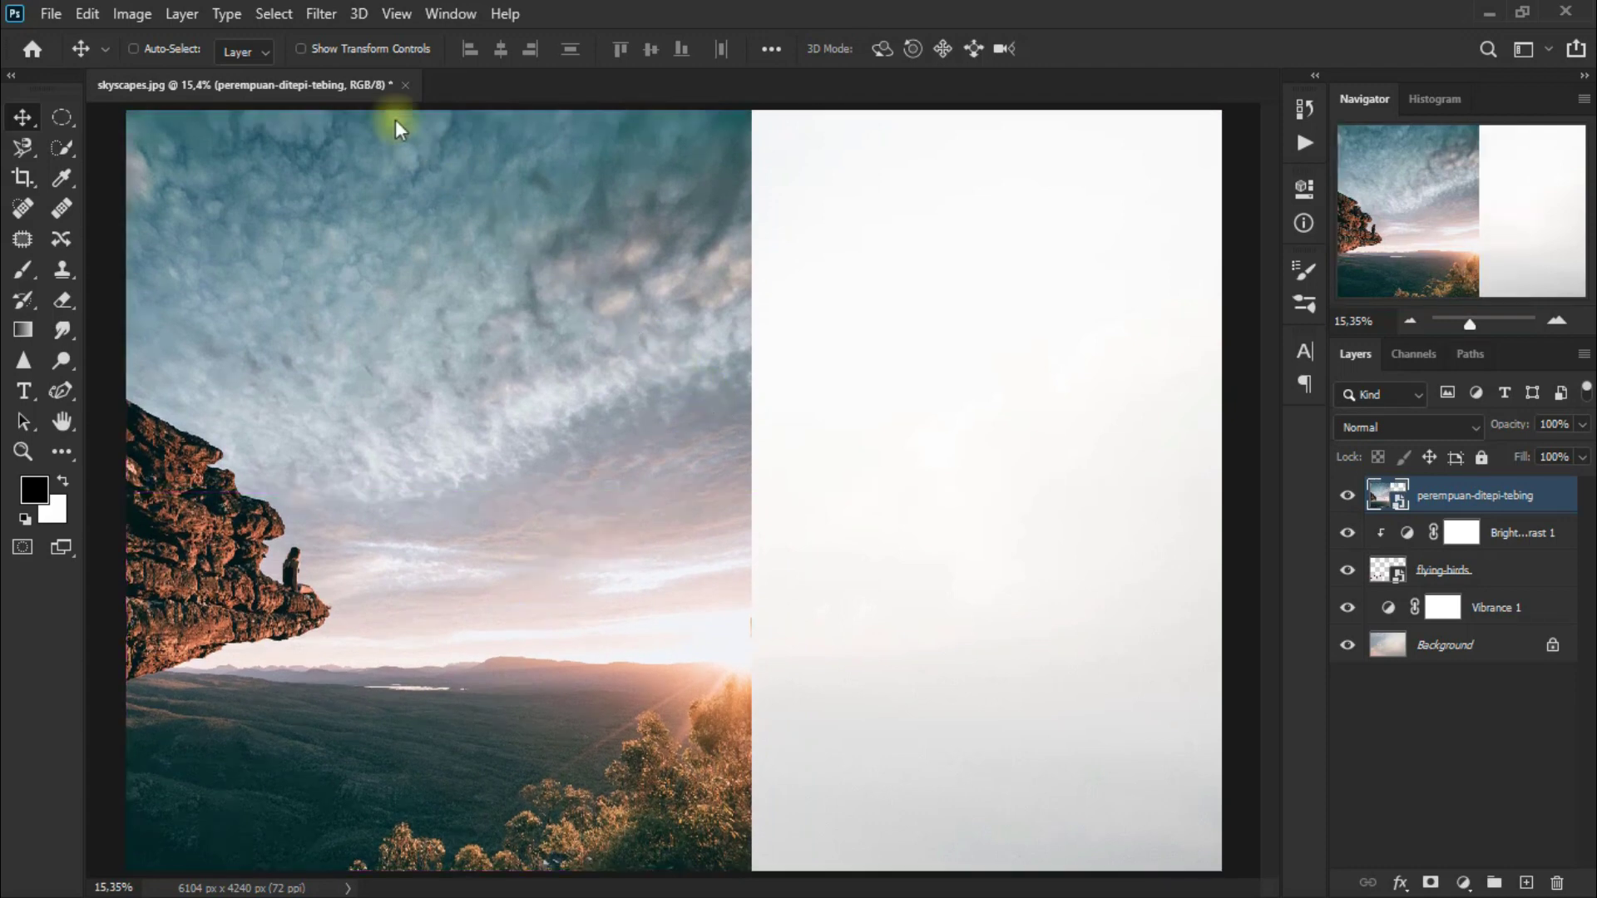
left_click(275, 14)
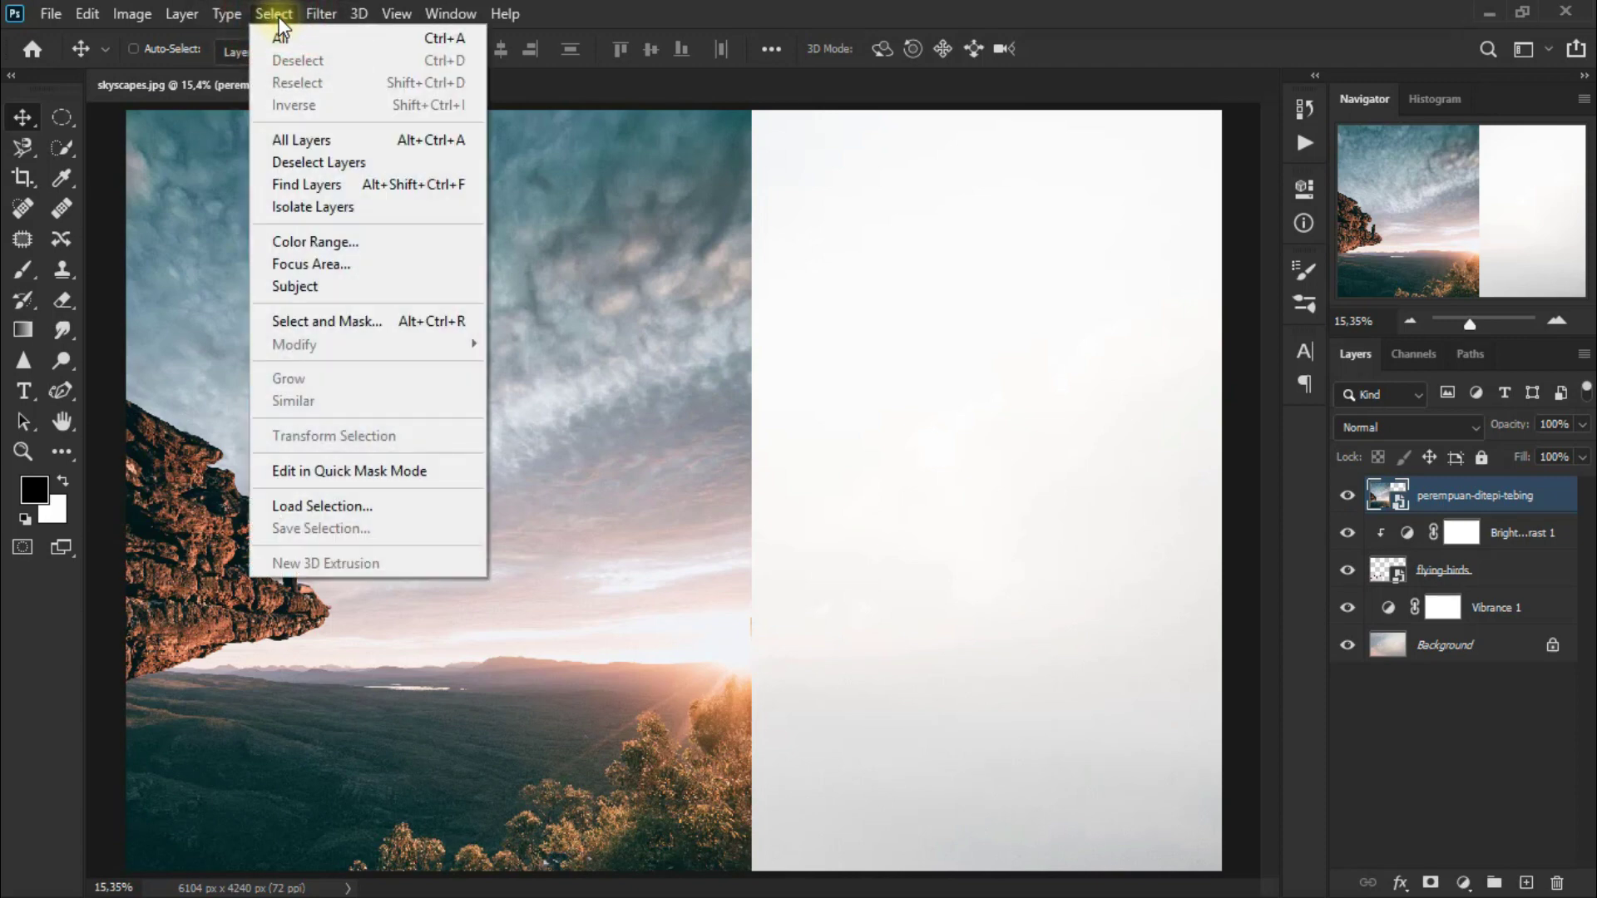
Use Select Subject and a layer mask to keep only the cliff and seated figure.
left_click(368, 297)
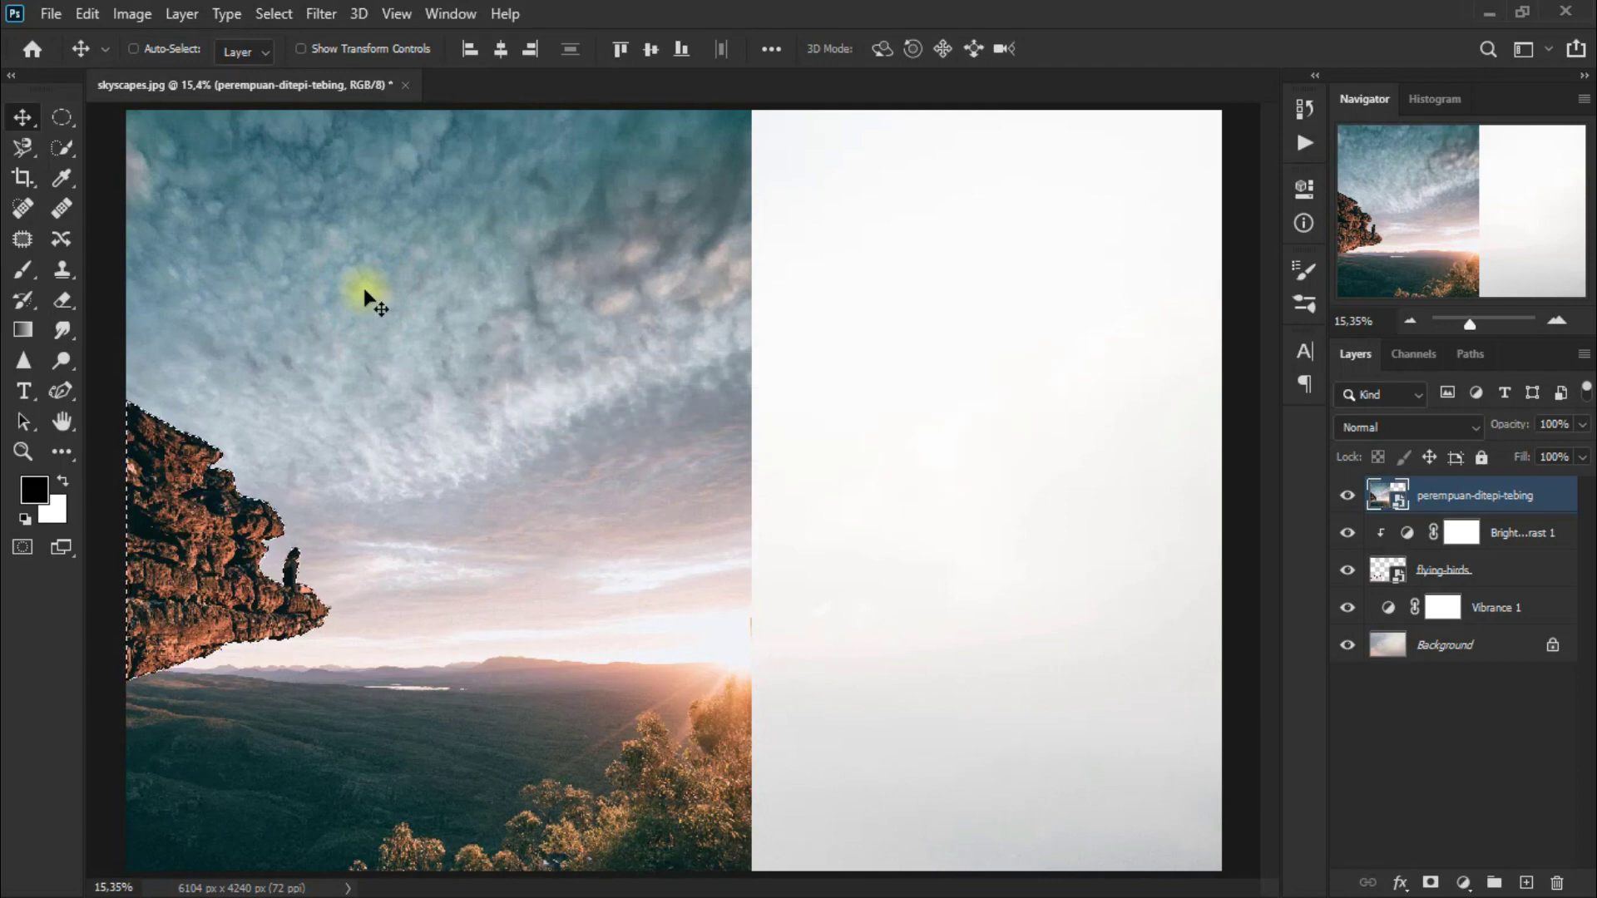
left_click(1431, 883)
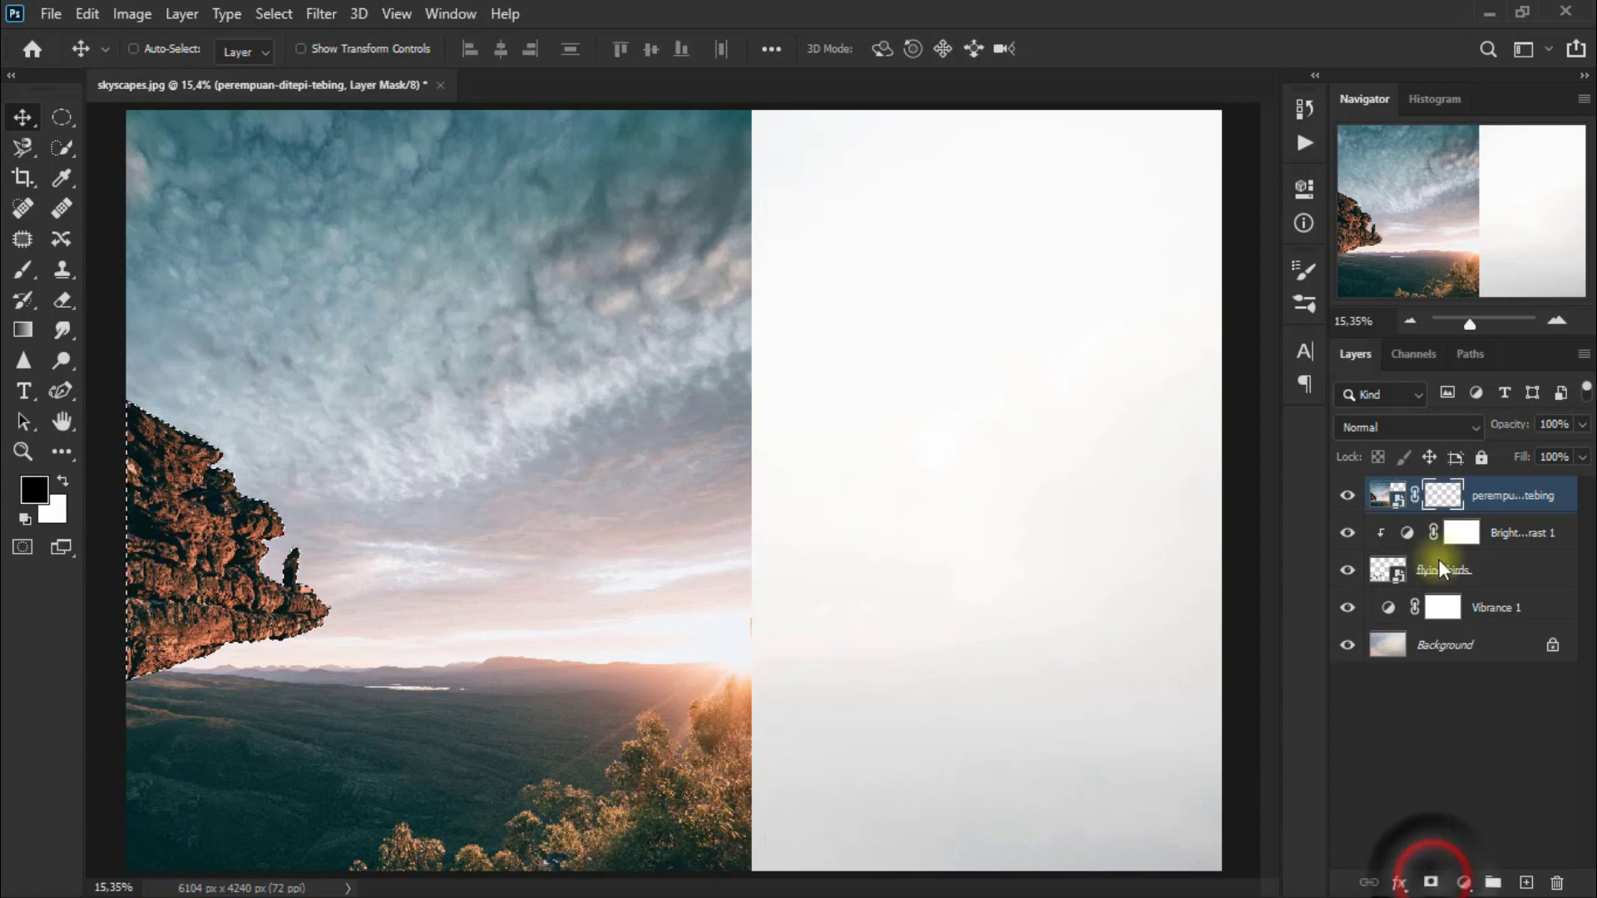
left_click(1345, 498)
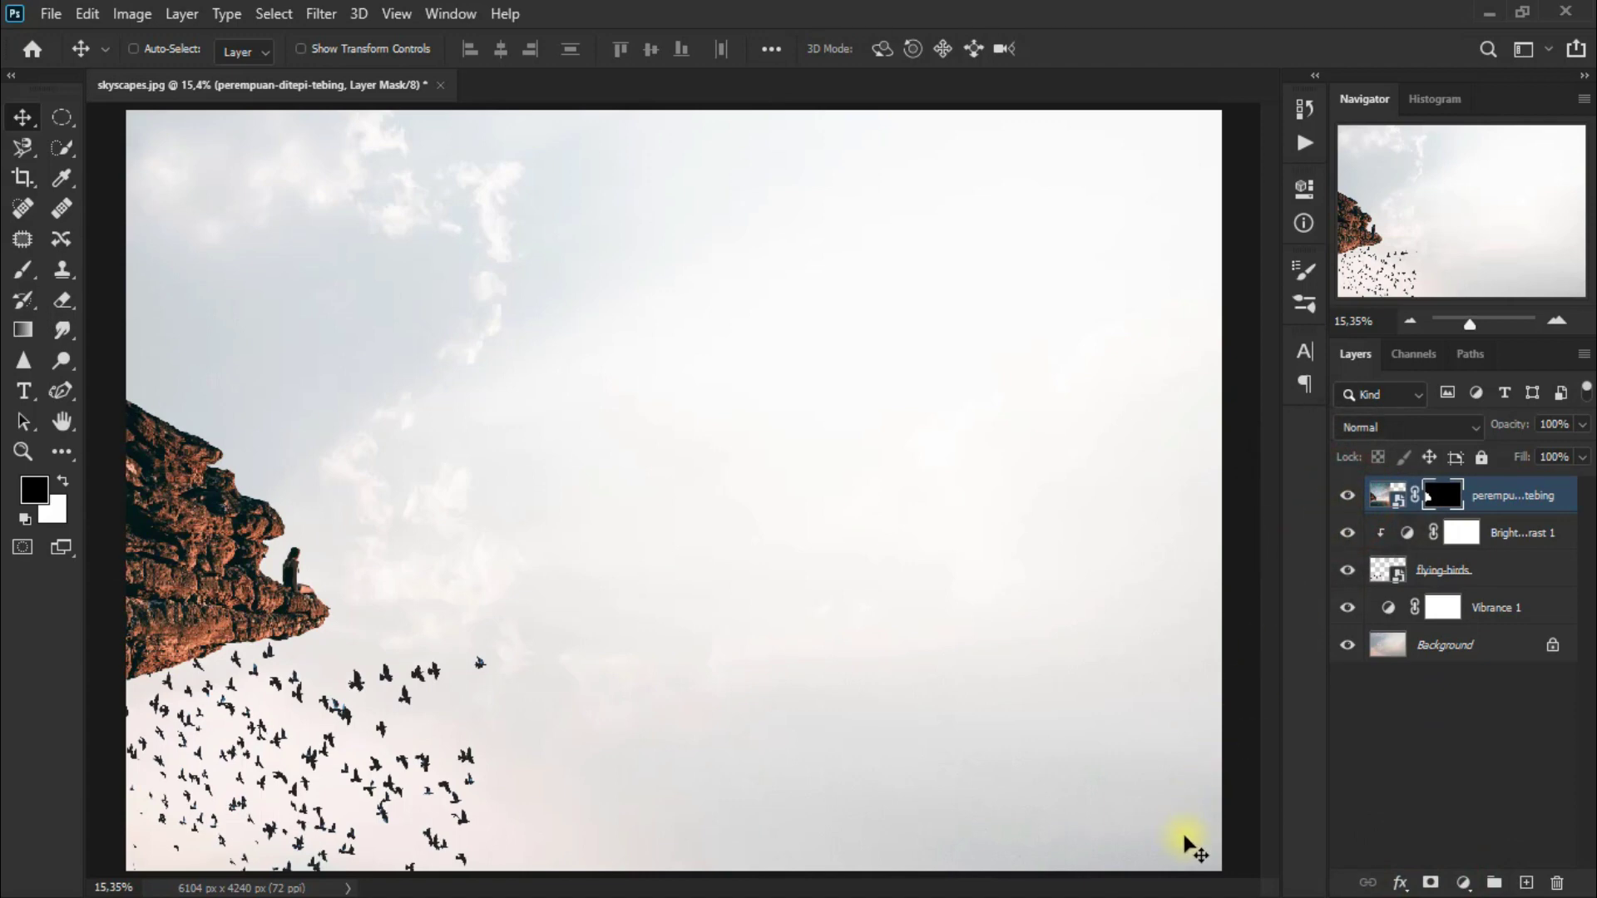
Add a Brightness/Contrast 2 layer clipped to the cliff, at Brightness 75 and Contrast -50.
left_click(1463, 883)
left_click(1514, 544)
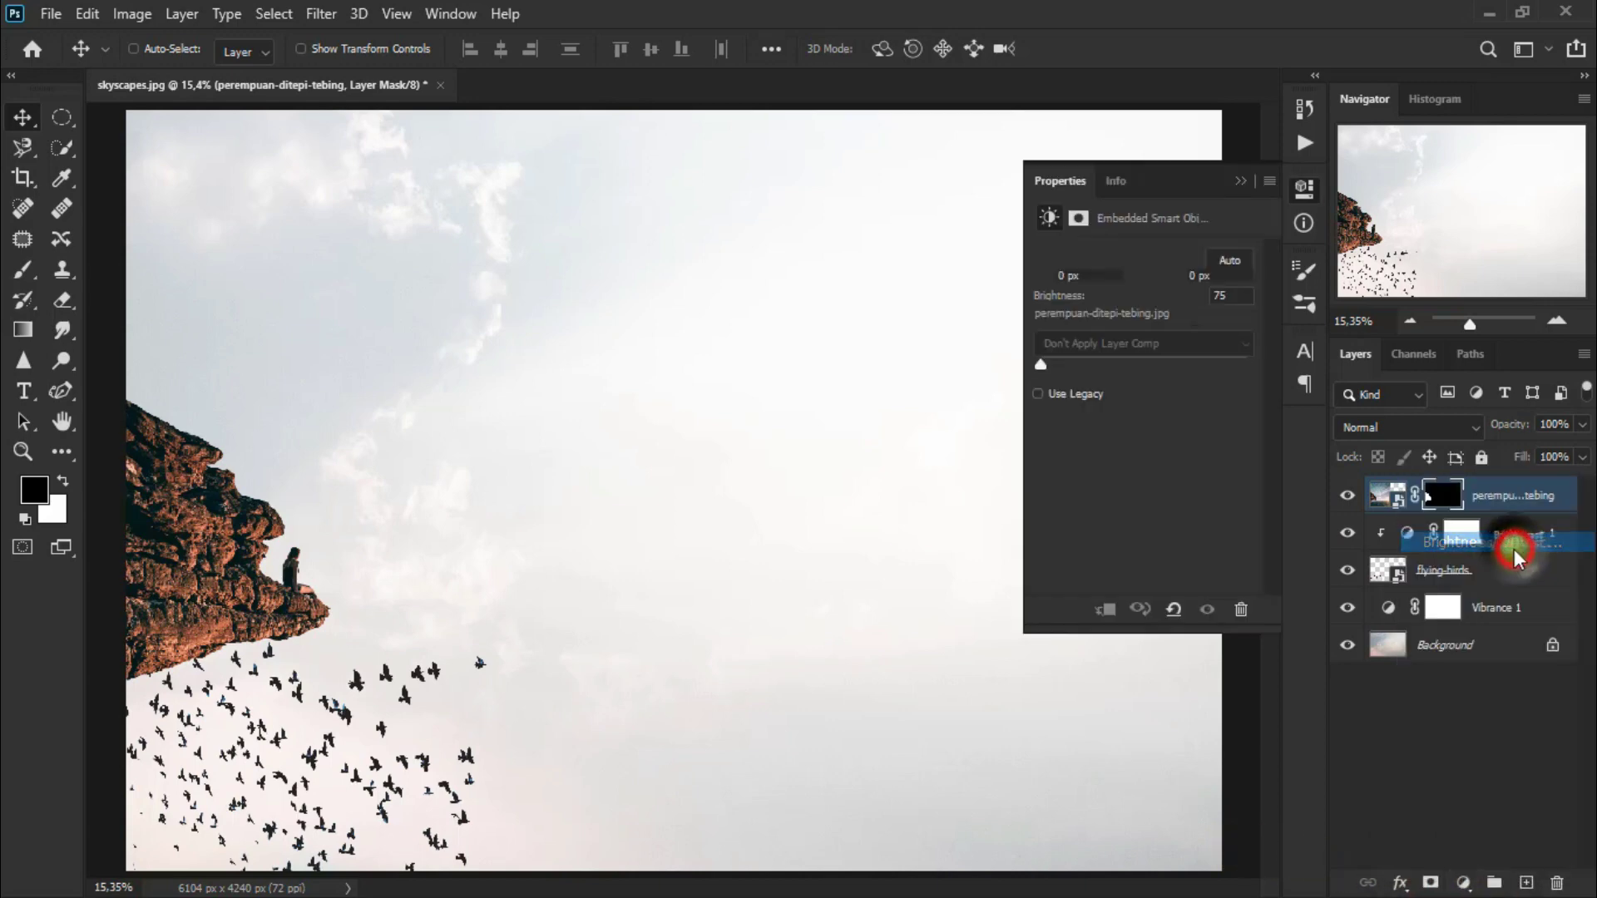
left_click(1105, 612)
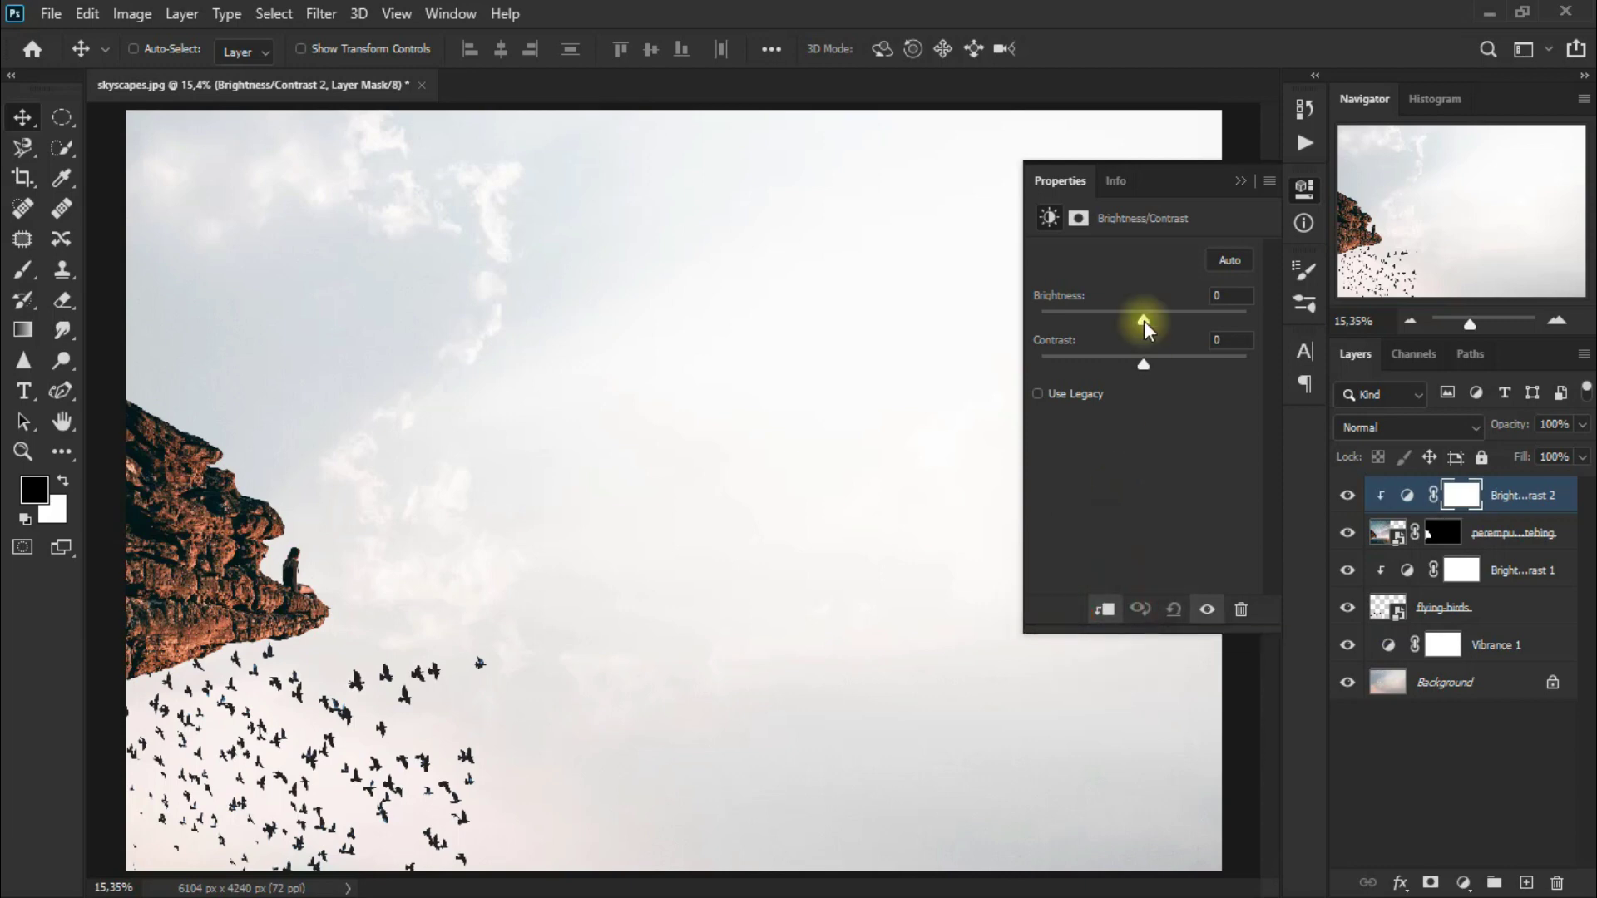
left_click_drag(1145, 322, 1216, 313)
double_click(1229, 297)
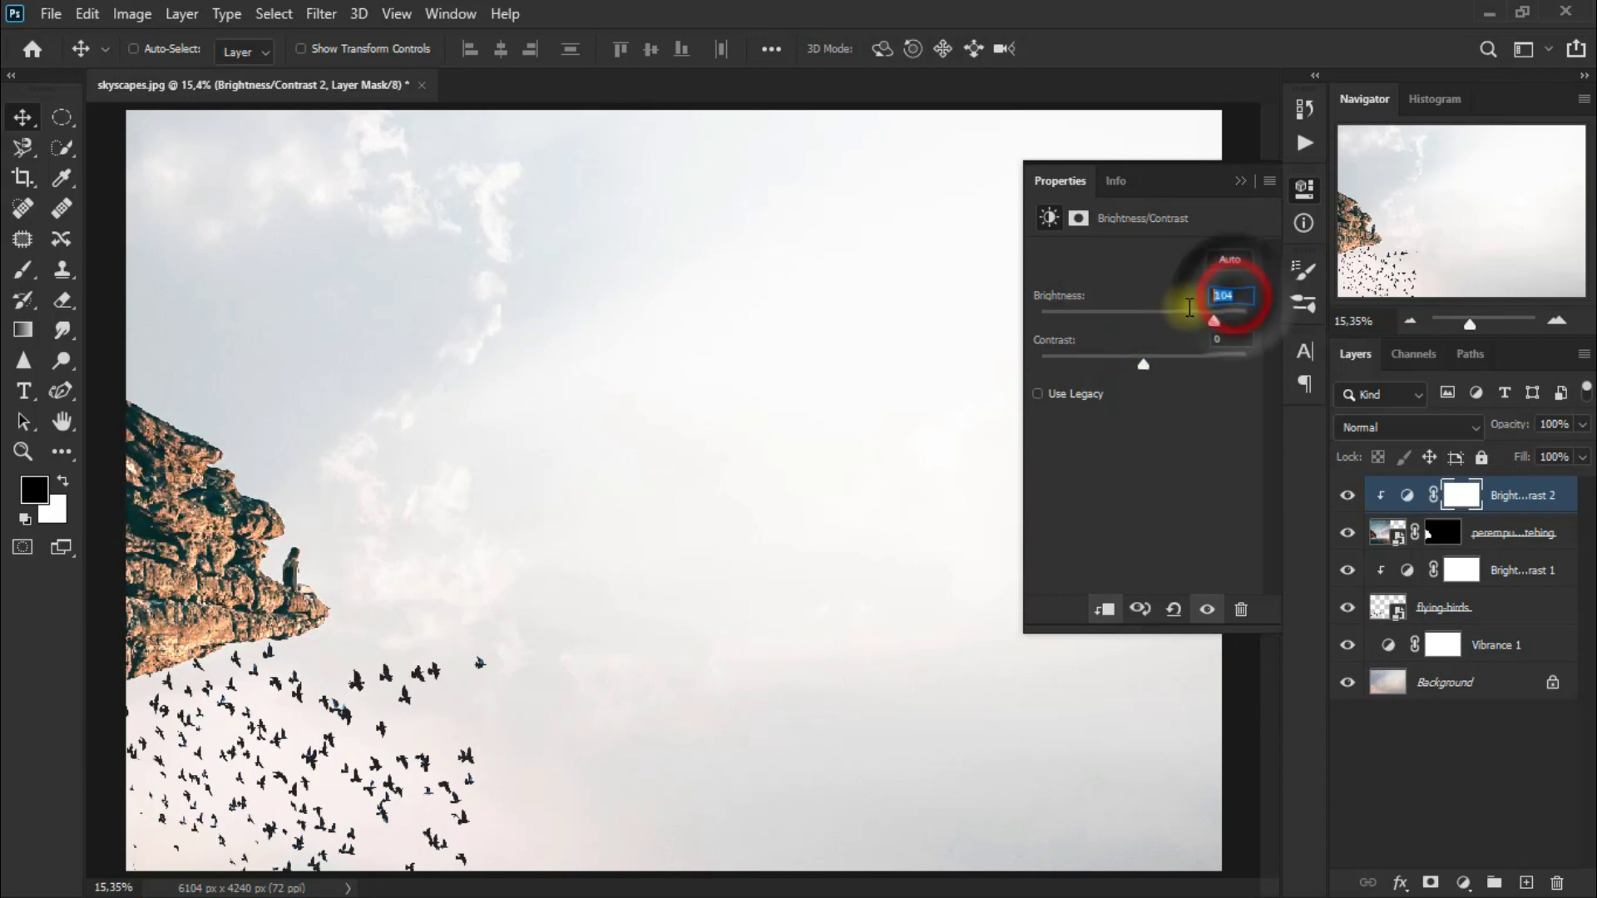
type("75")
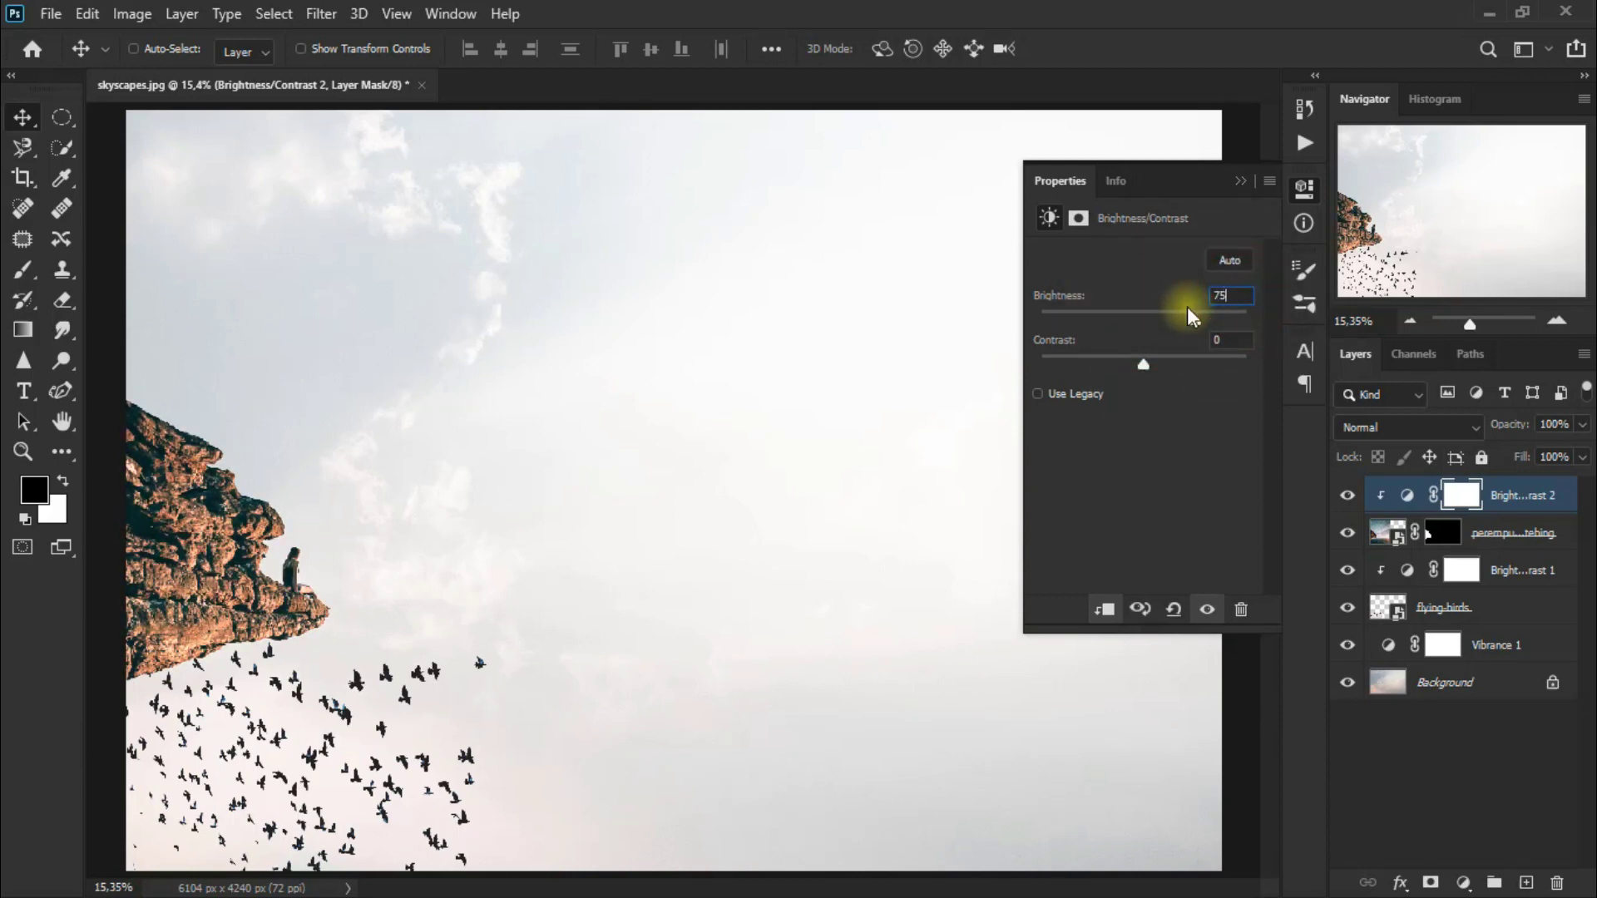
left_click_drag(1138, 362, 1013, 361)
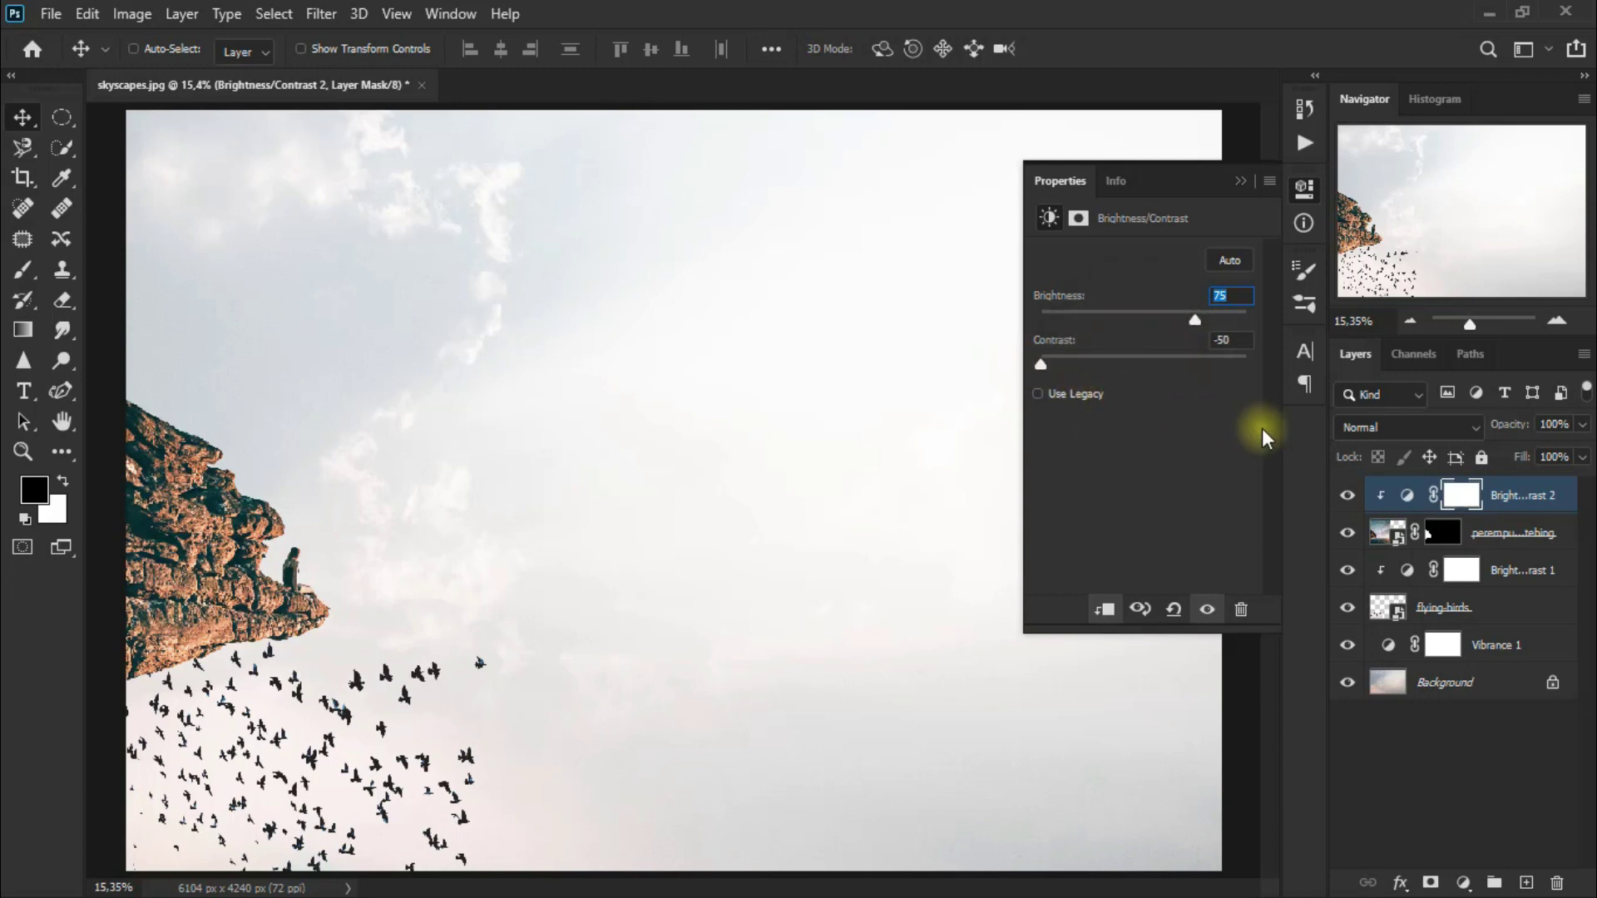
left_click(1240, 181)
left_click(1344, 497)
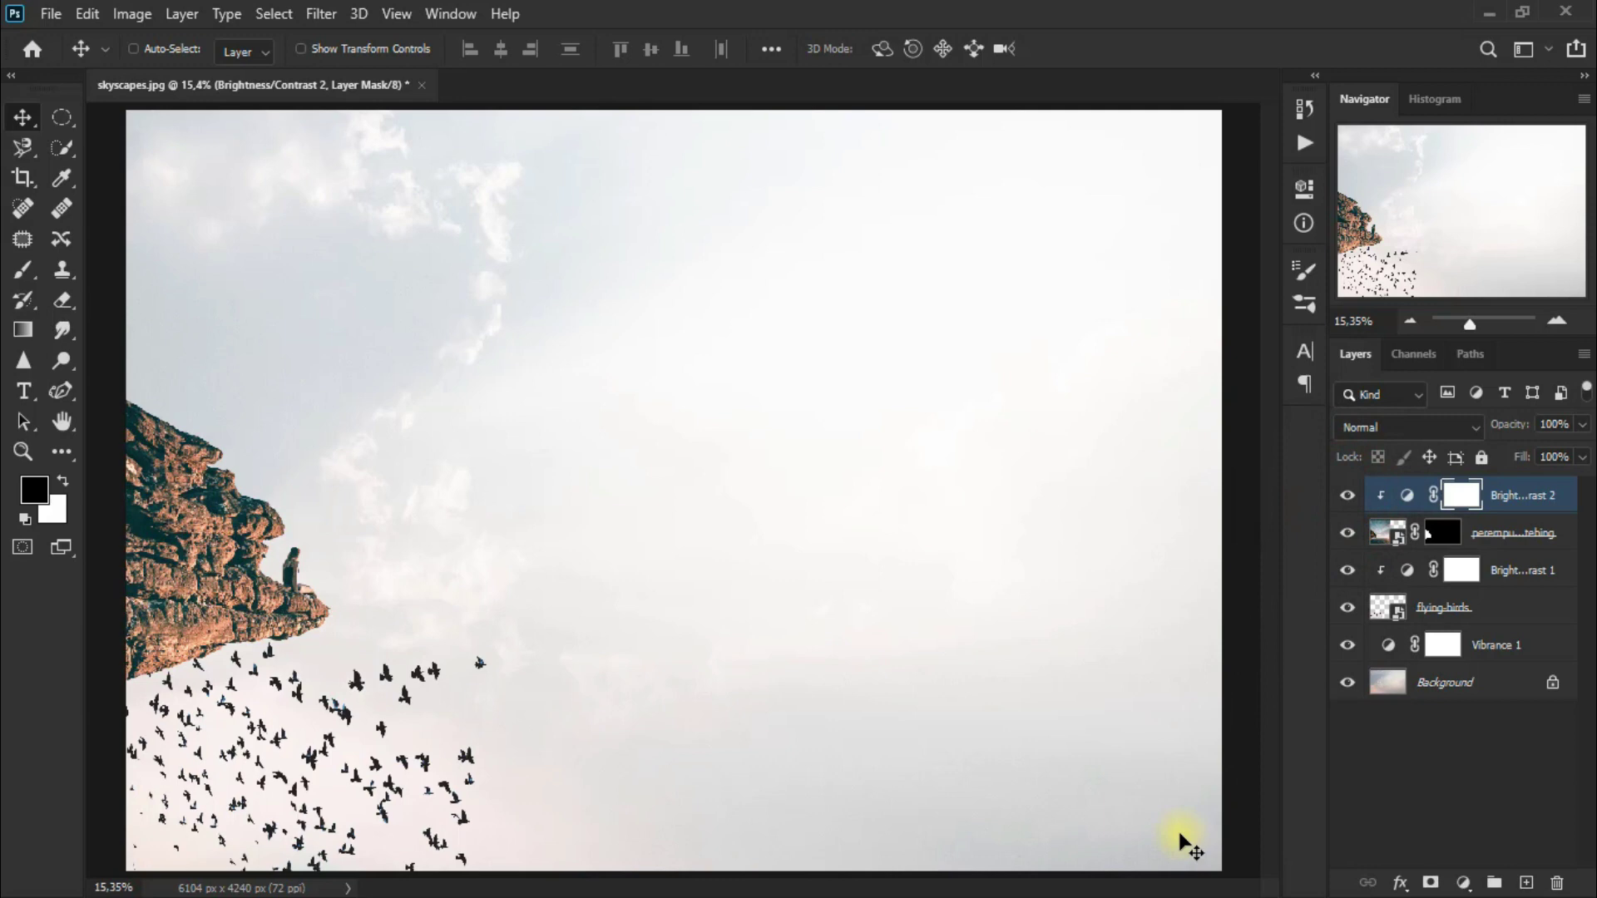
Add an unclipped Brightness/Contrast 3 layer at Brightness -51 and Contrast 50 over everything.
left_click(1464, 882)
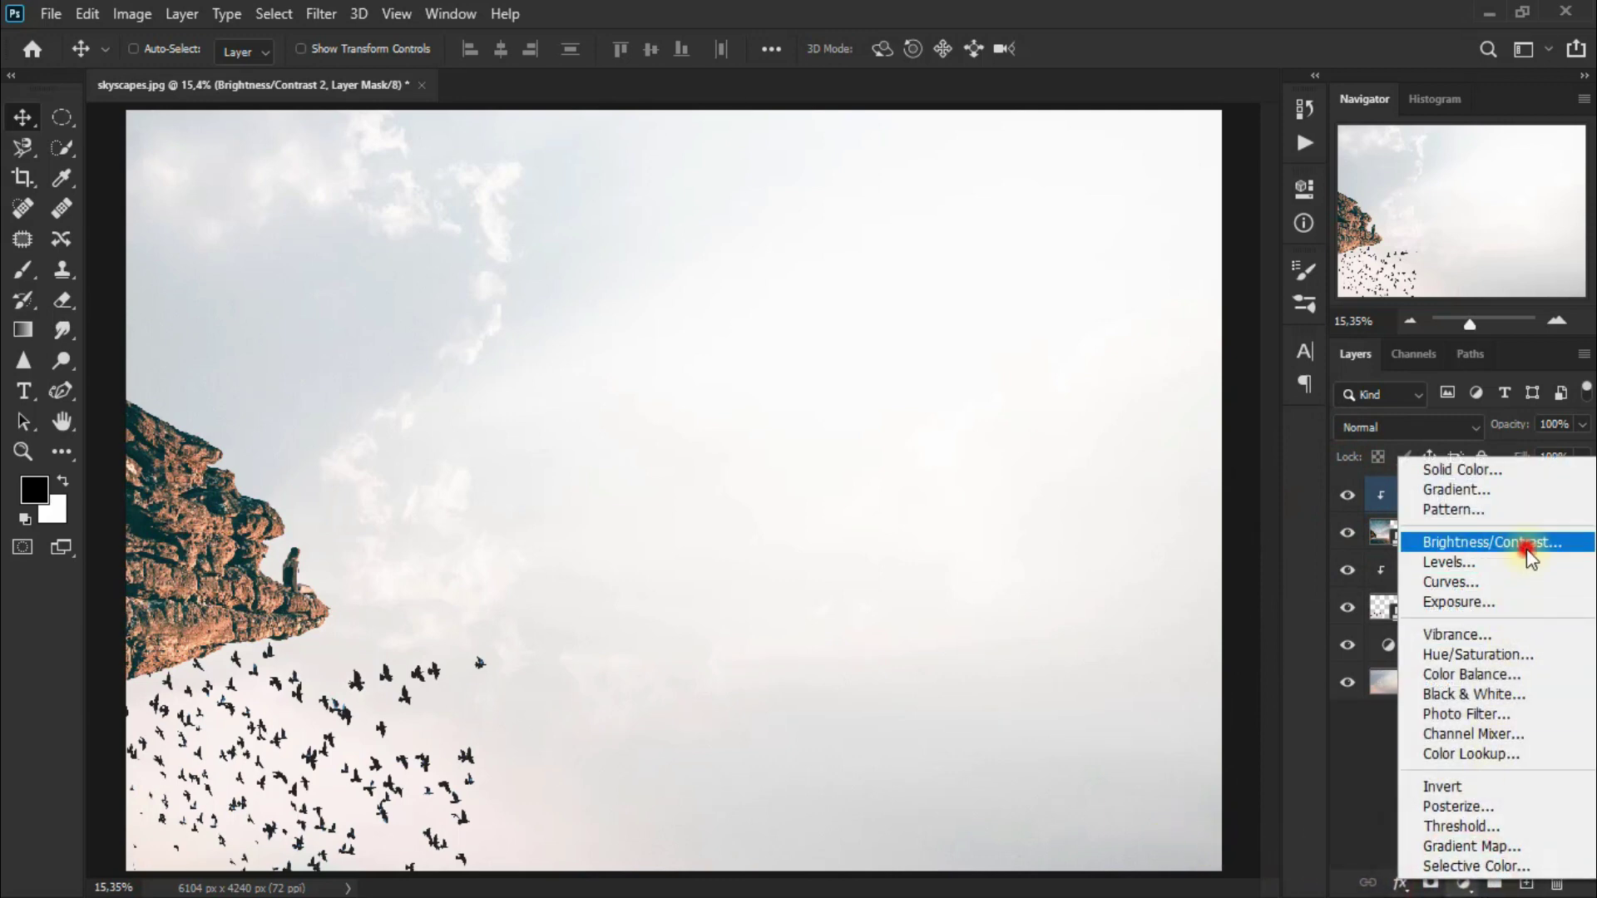
left_click(1524, 542)
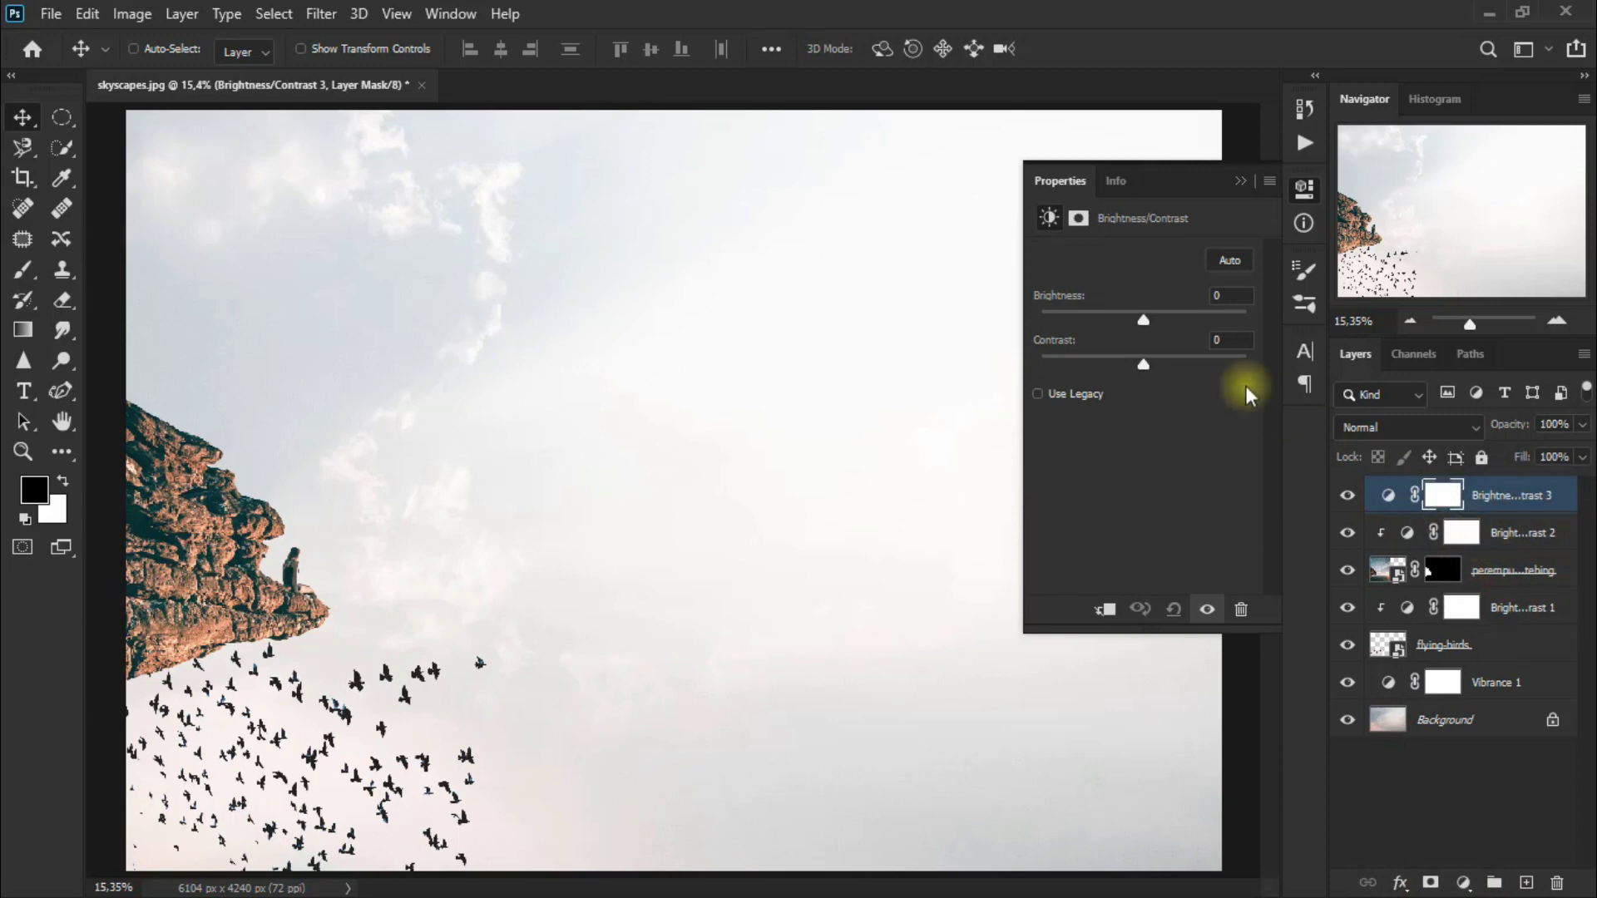
left_click(1145, 320)
left_click(1221, 295)
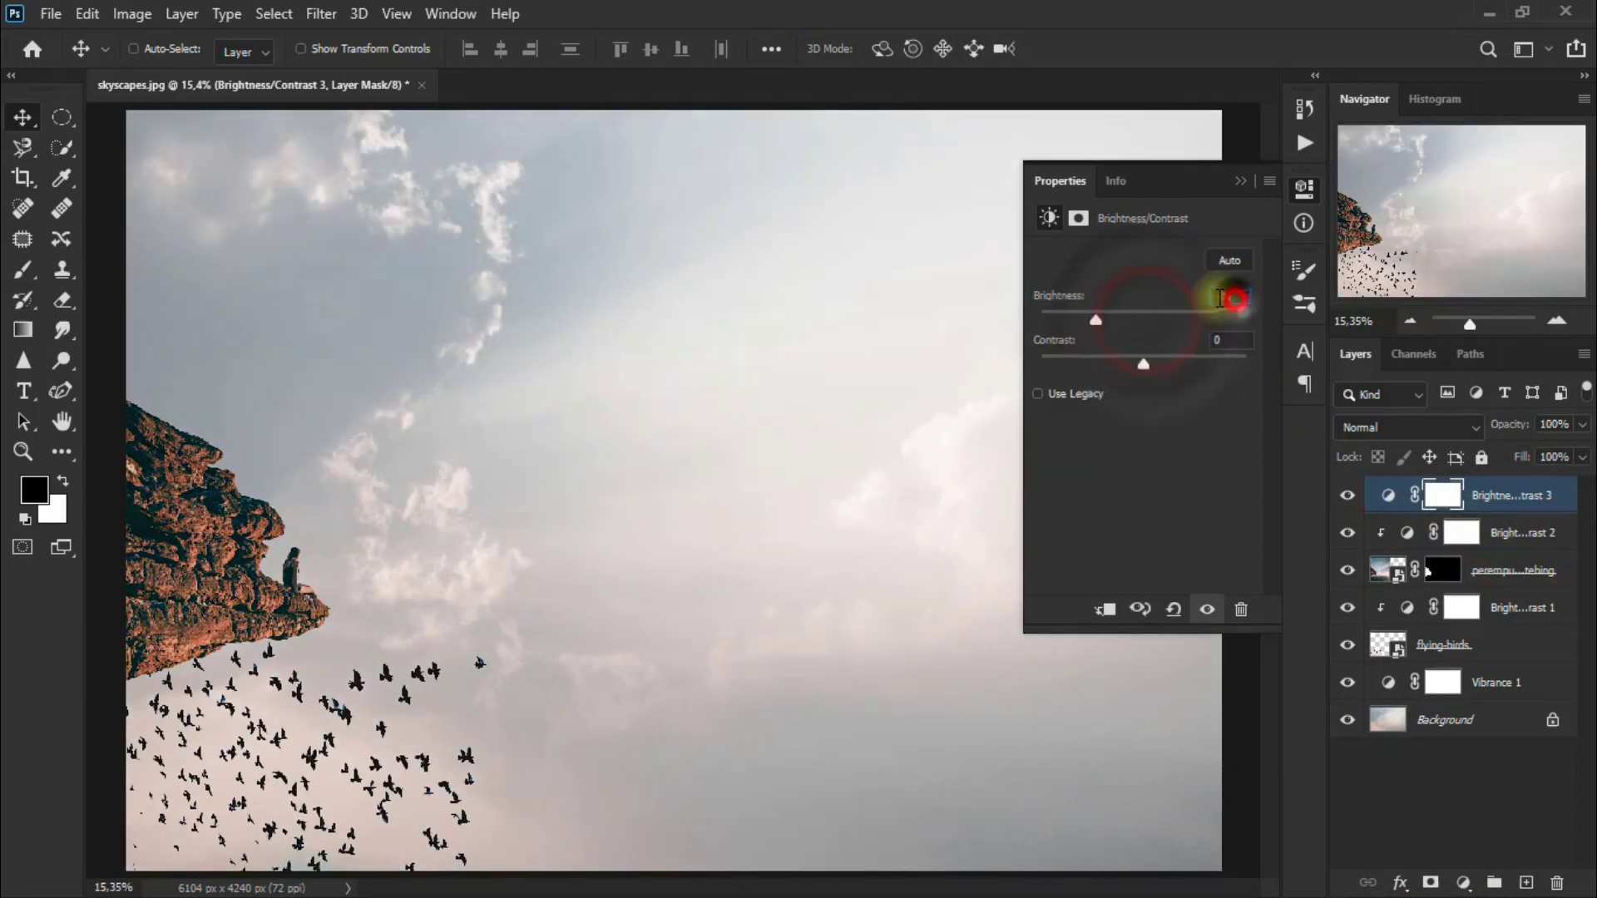
type("-51")
mouse_move(1144, 366)
left_mouse_down()
mouse_move(1270, 372)
mouse_move(1196, 371)
left_mouse_up()
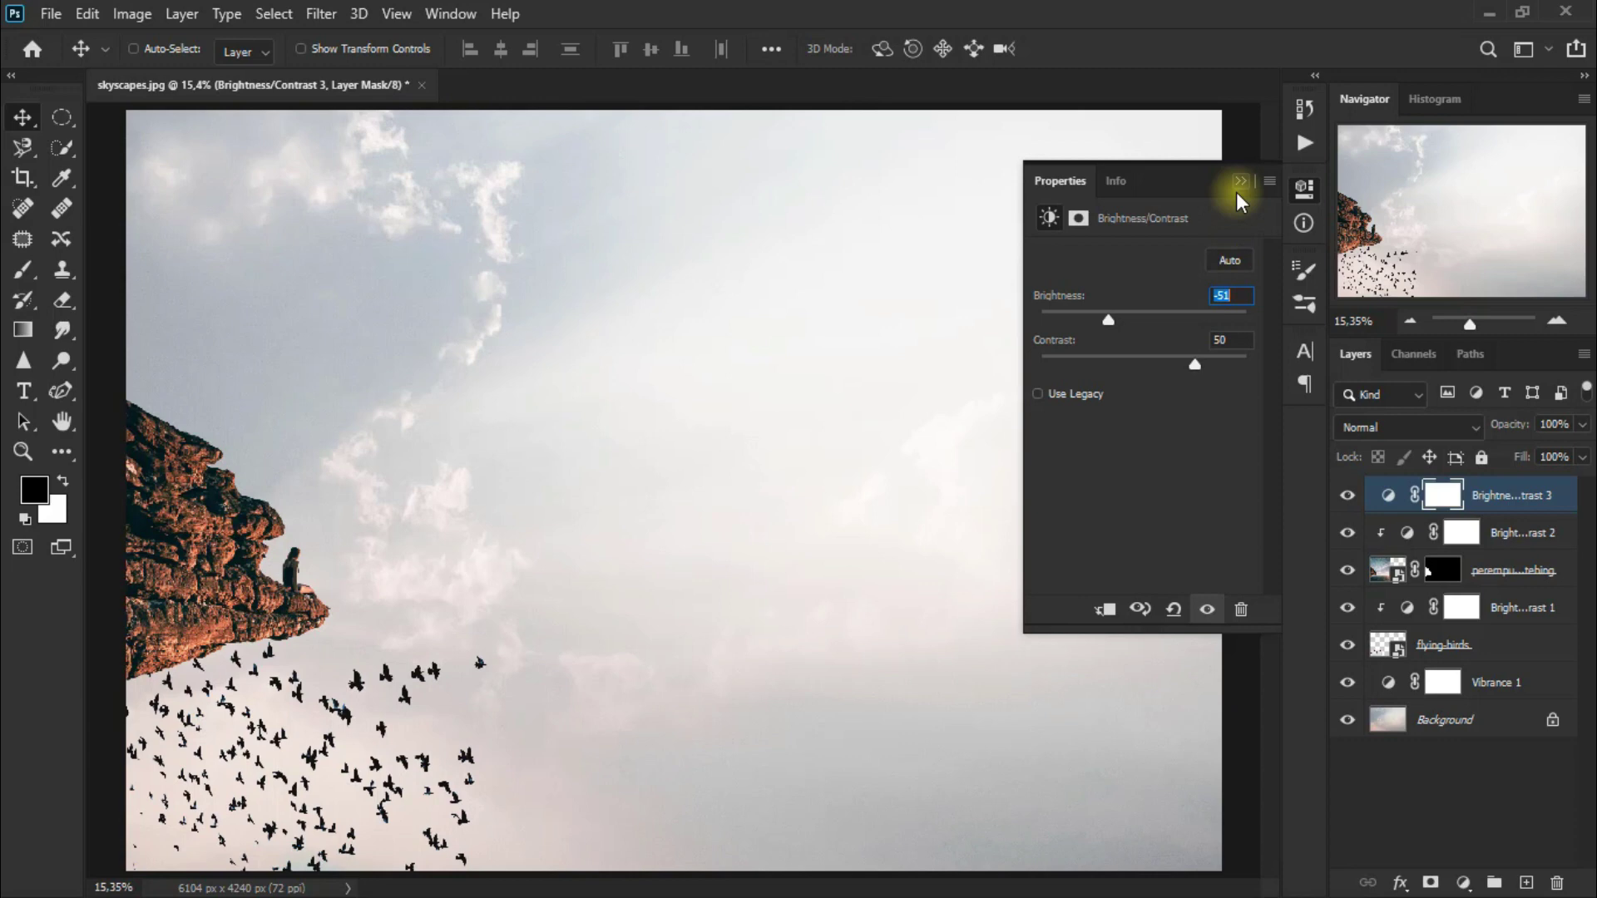
left_click(1236, 333)
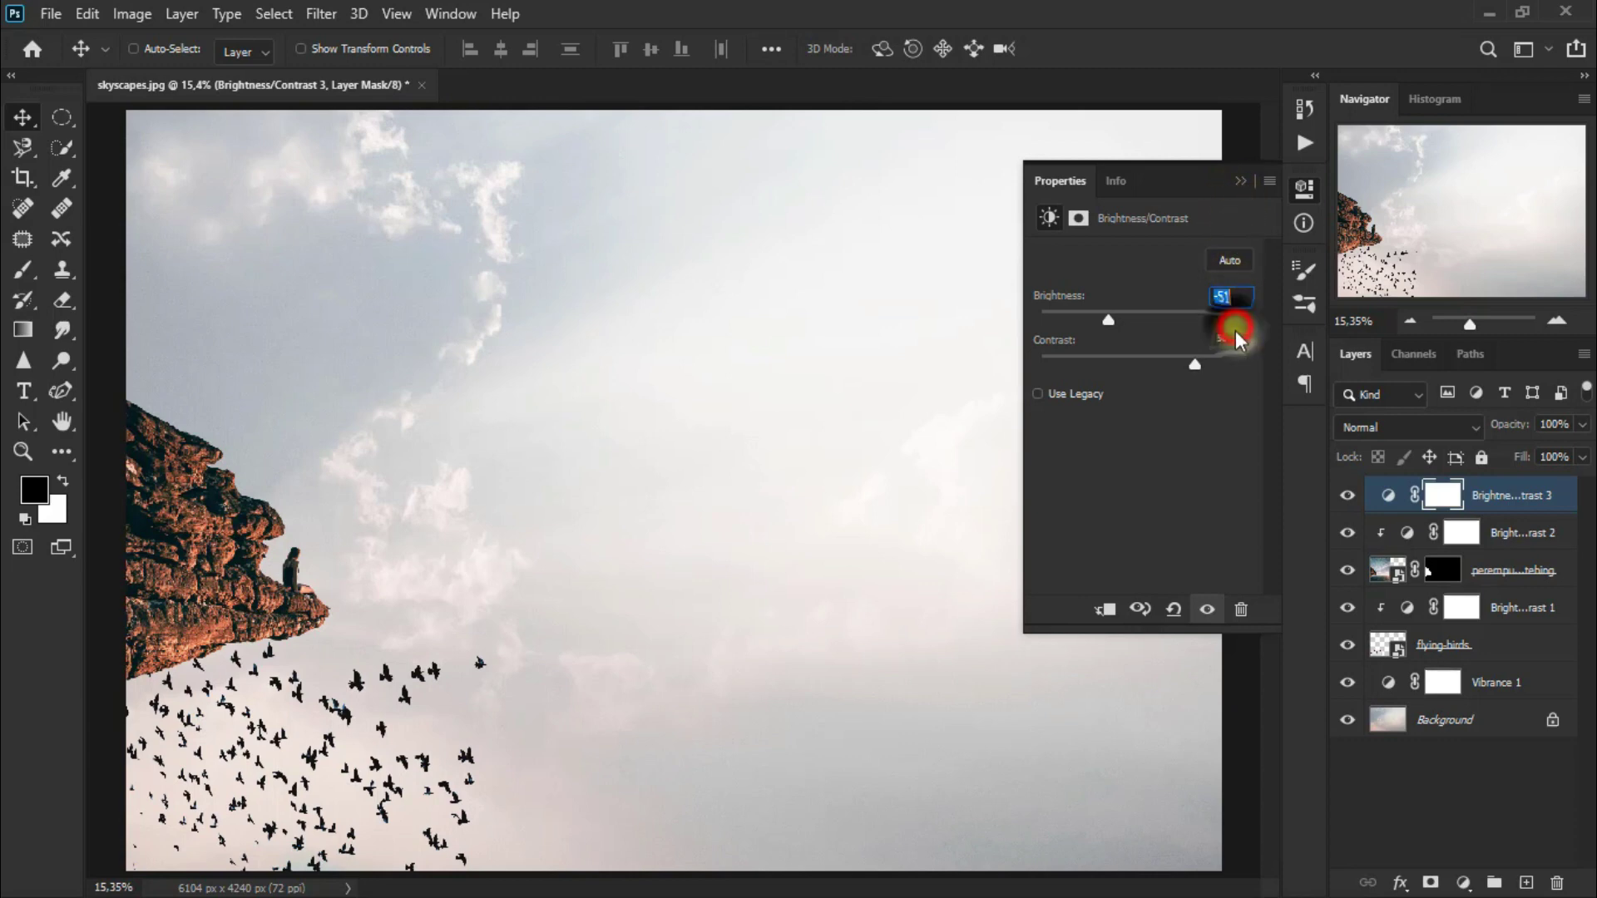
left_click(1240, 180)
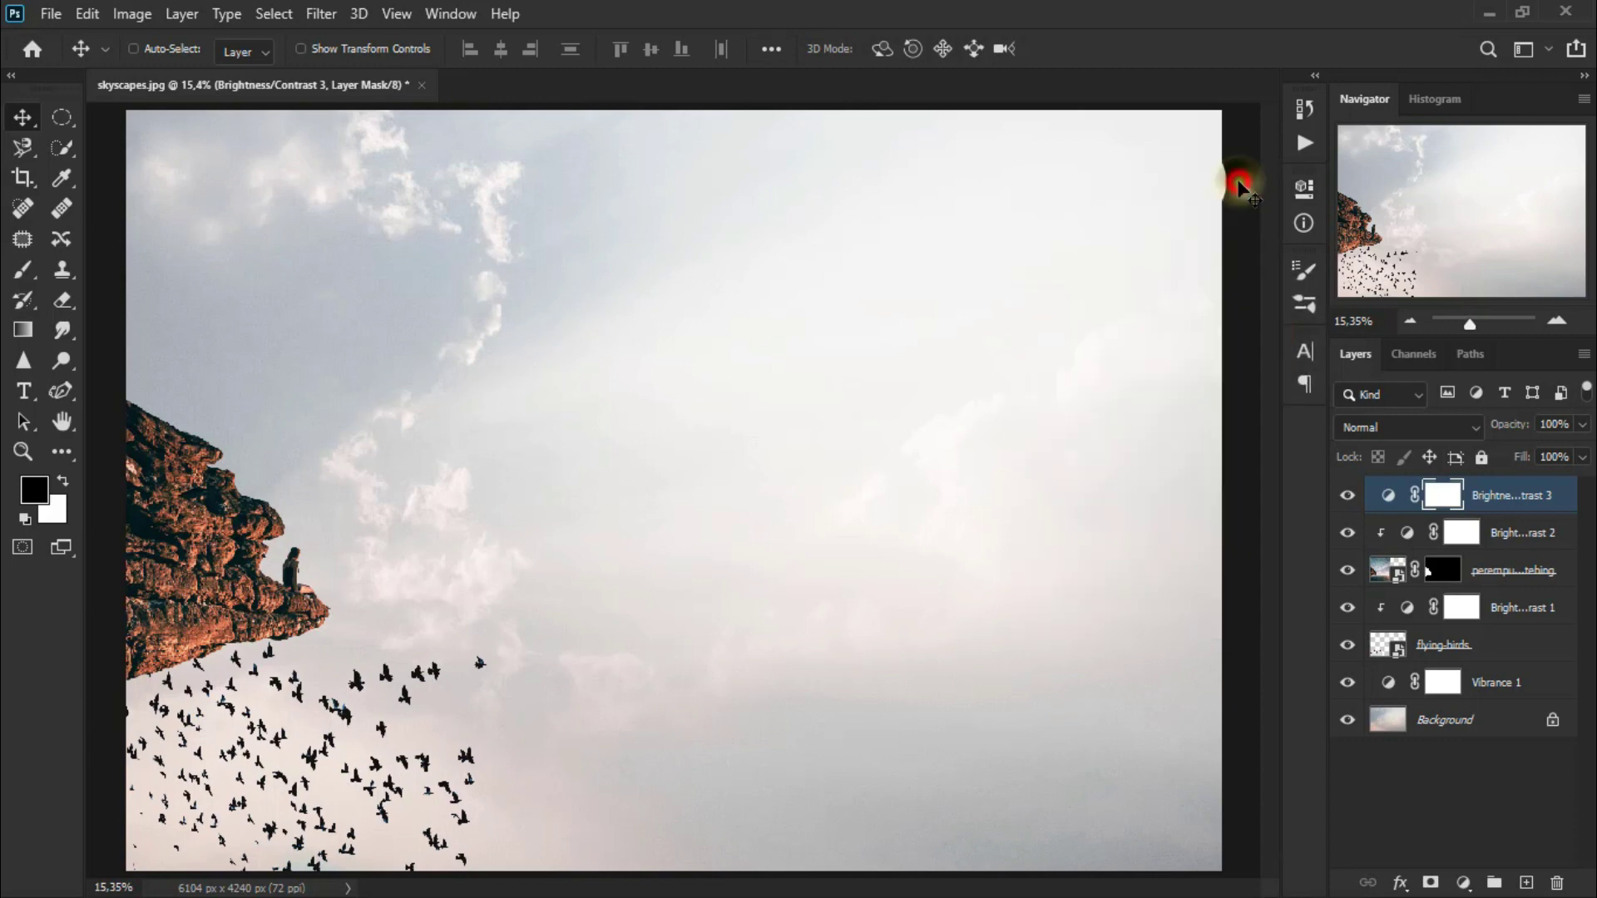
left_click(1346, 494)
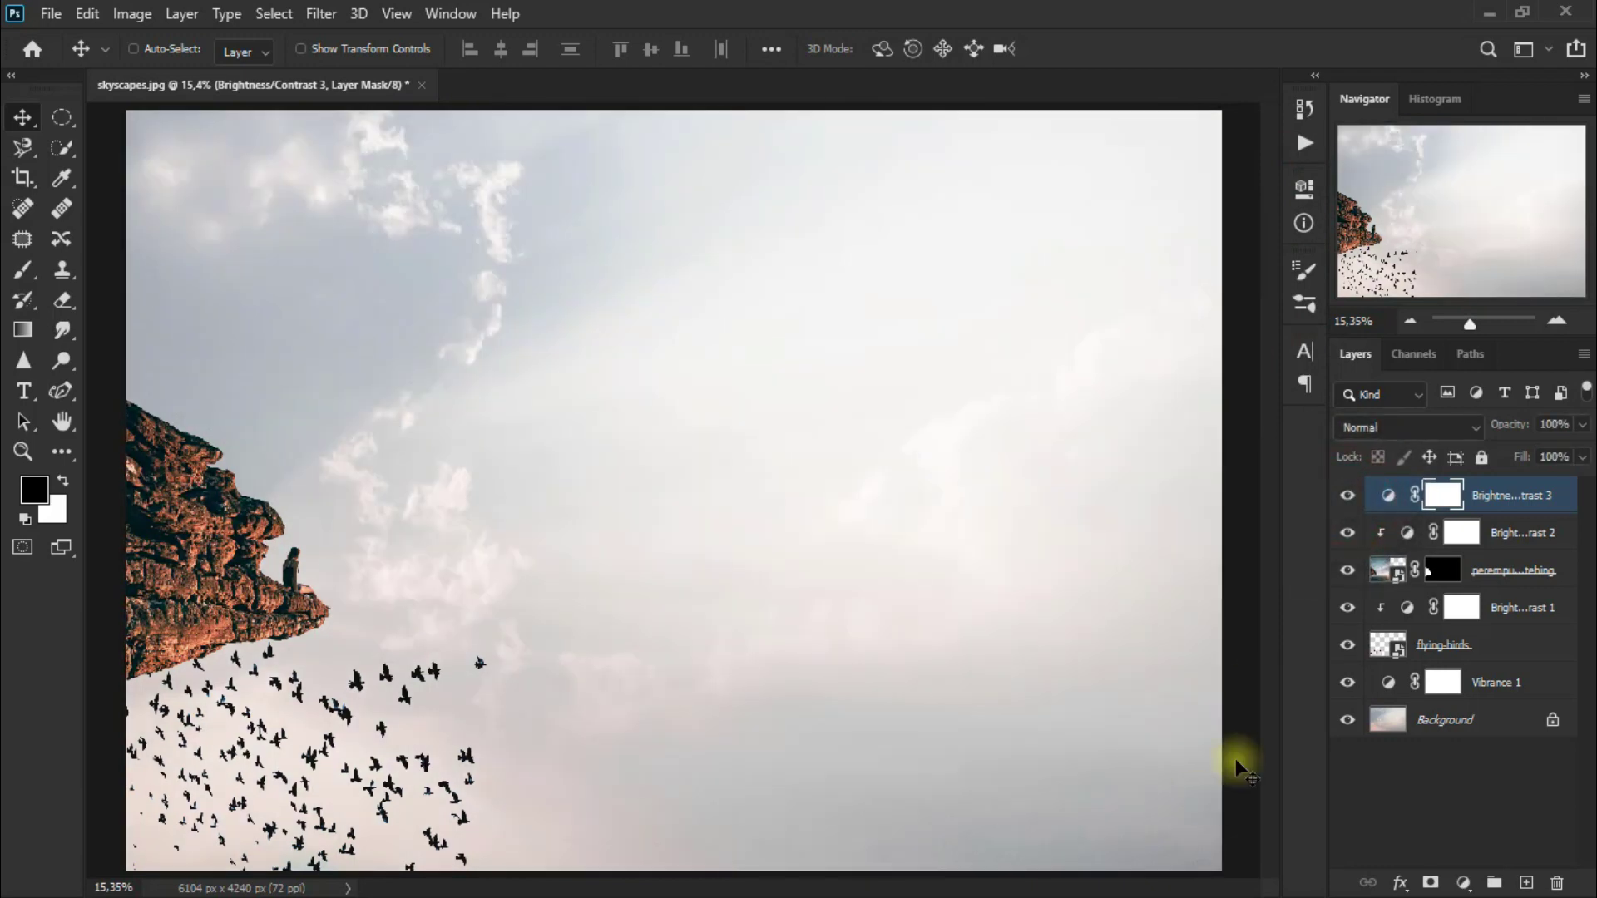
left_click(1462, 882)
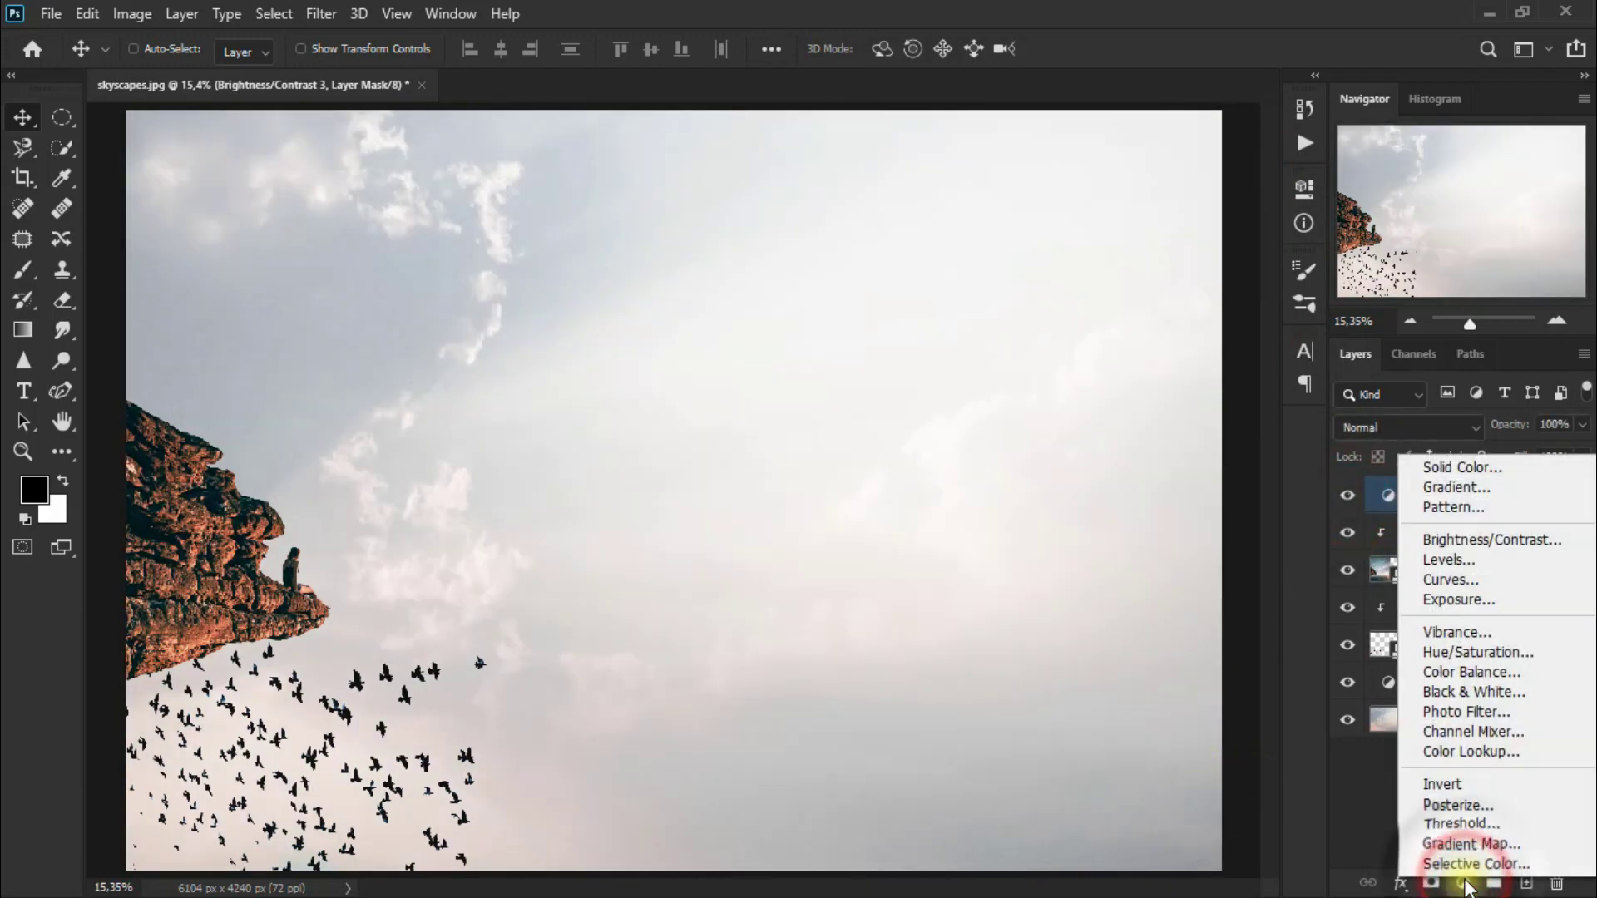
Add a Curves layer set to the Darker (RGB) preset over the whole composite.
left_click(1539, 582)
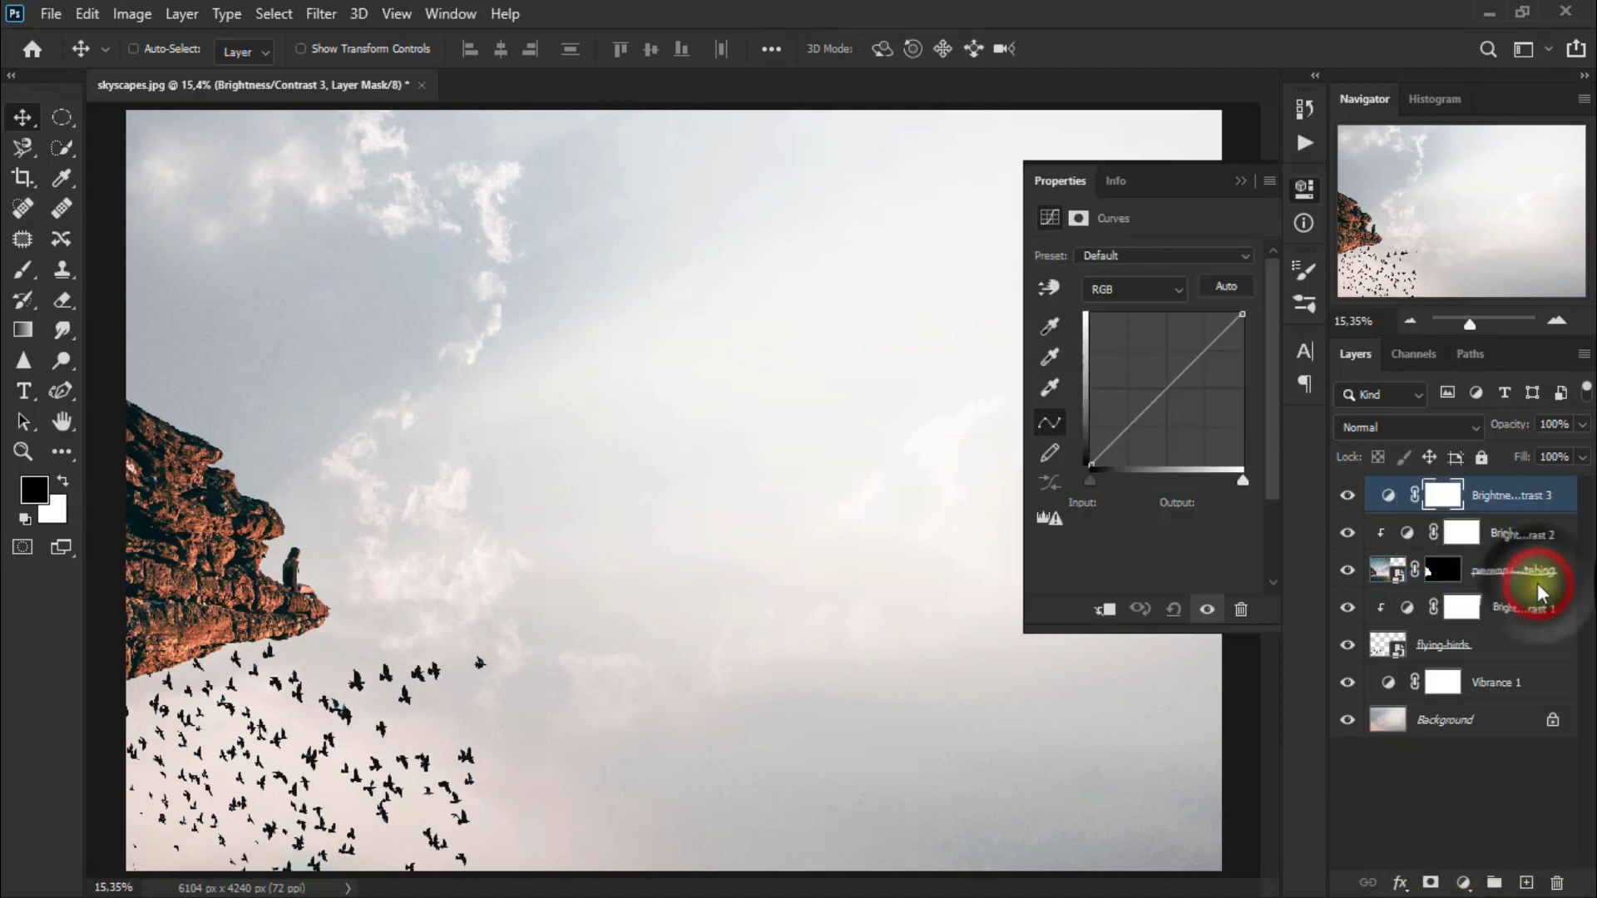
left_click(1170, 258)
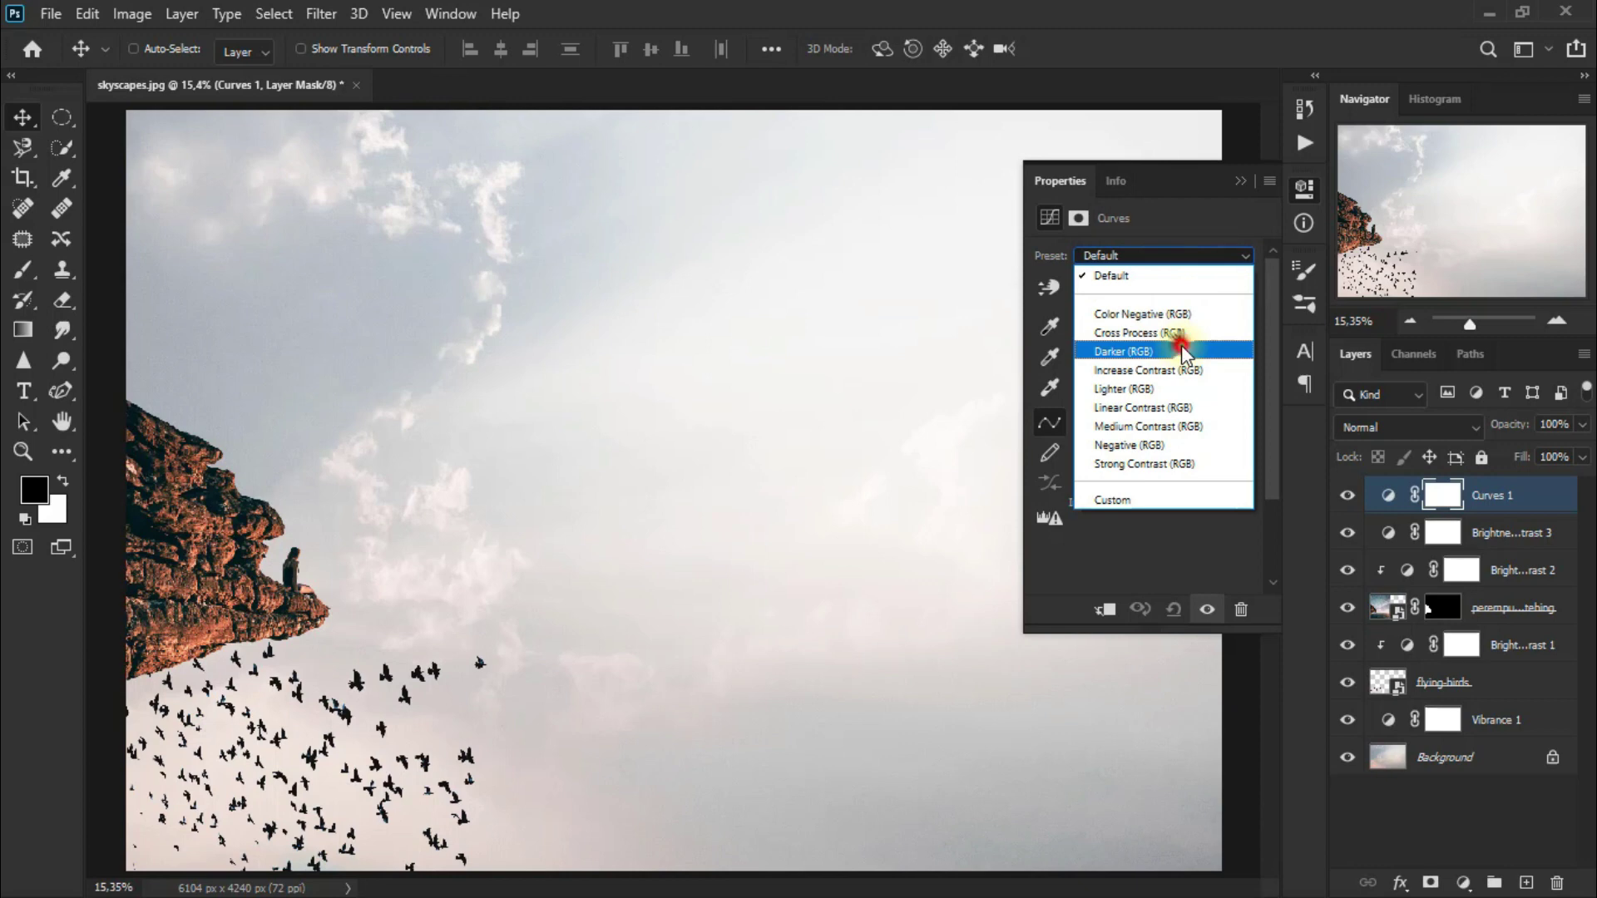
left_click(1183, 349)
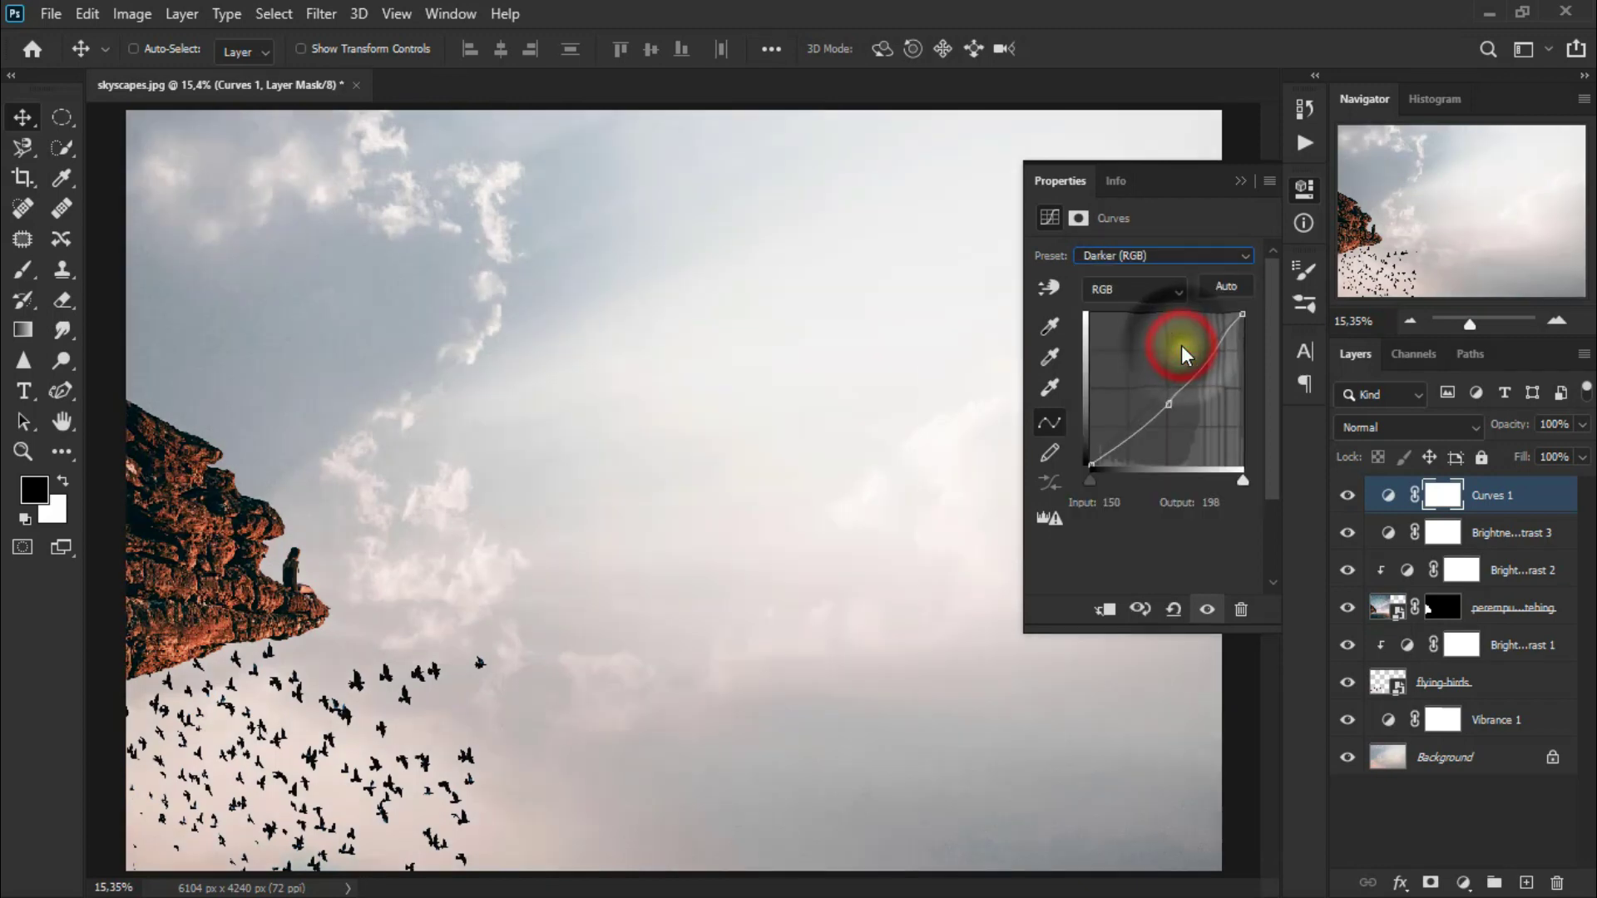
left_click(1241, 180)
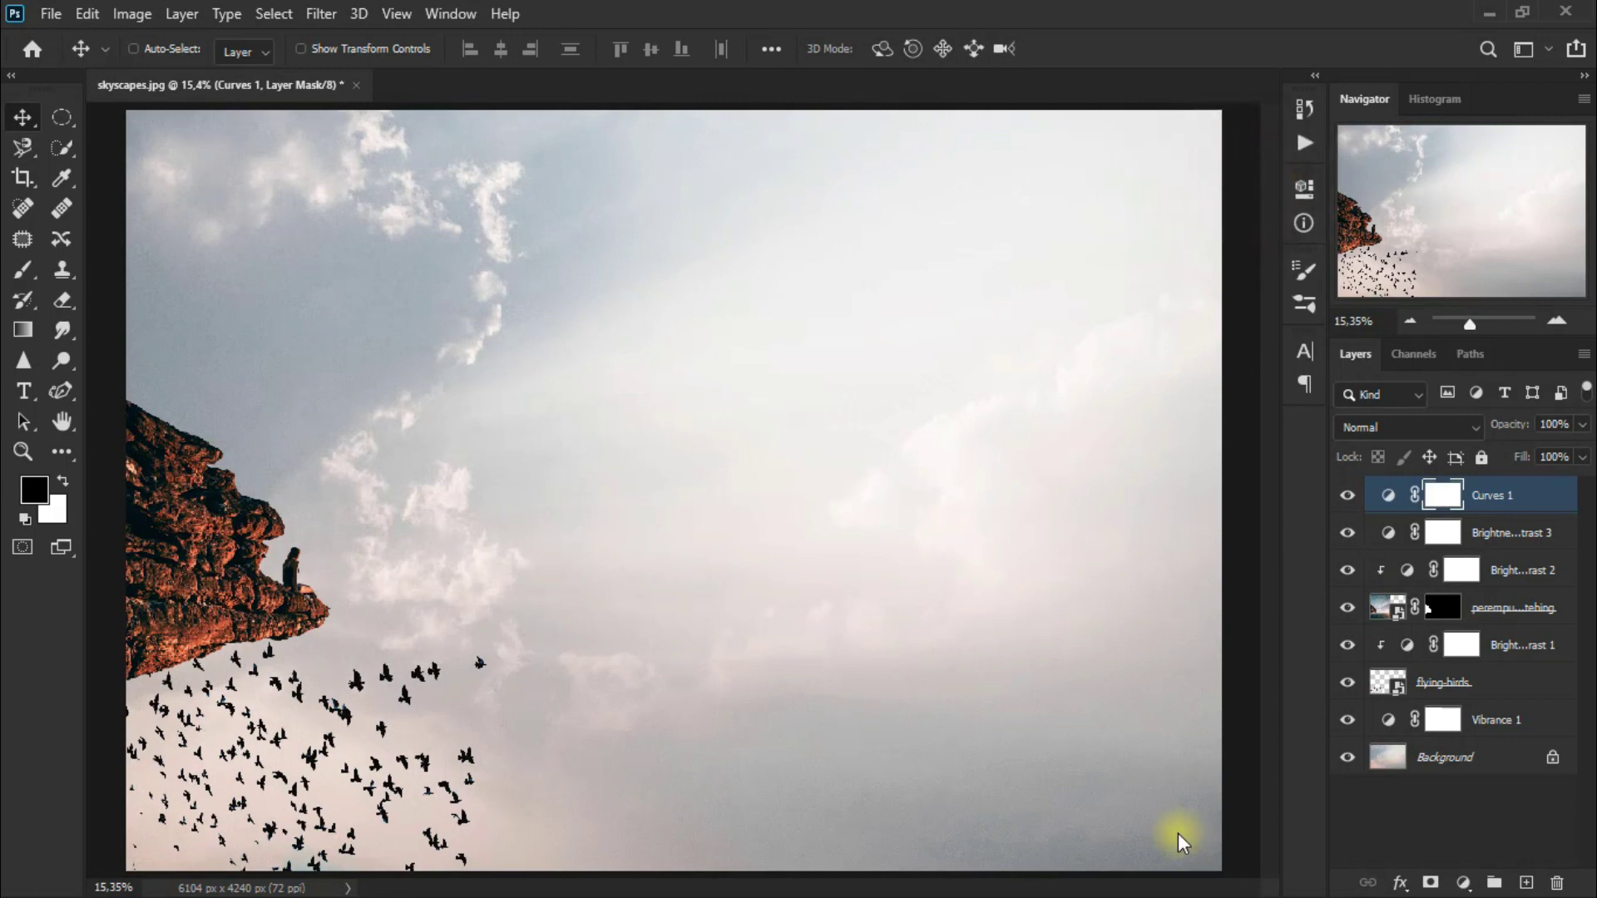
left_click(1464, 882)
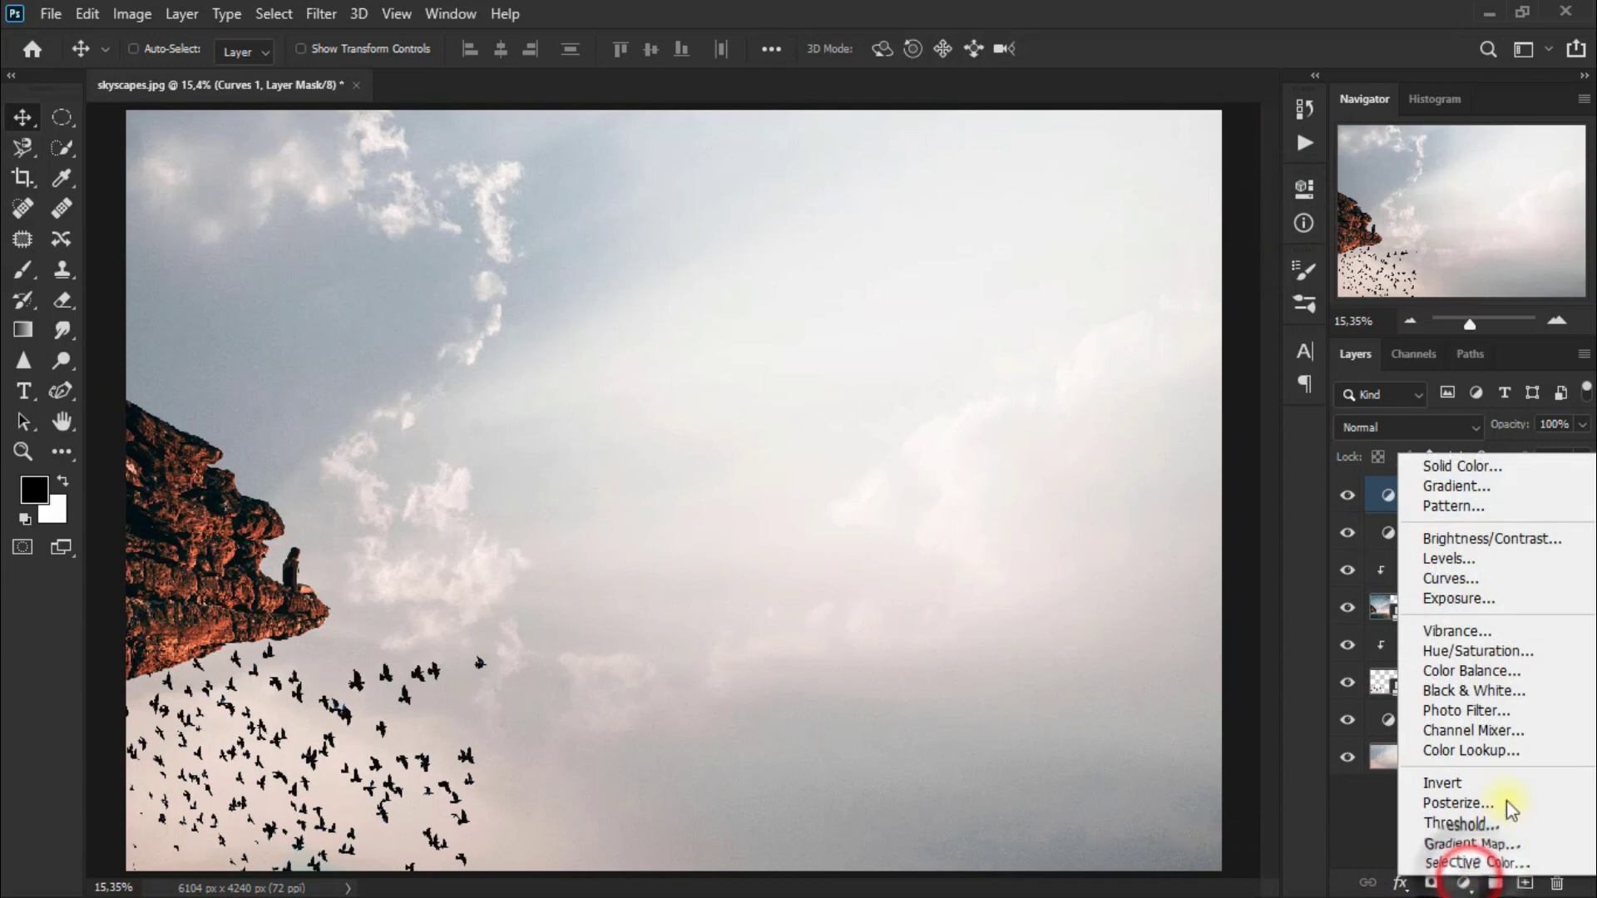
Add a Color Lookup layer using the FoggyNight.3DL look.
left_click(1530, 754)
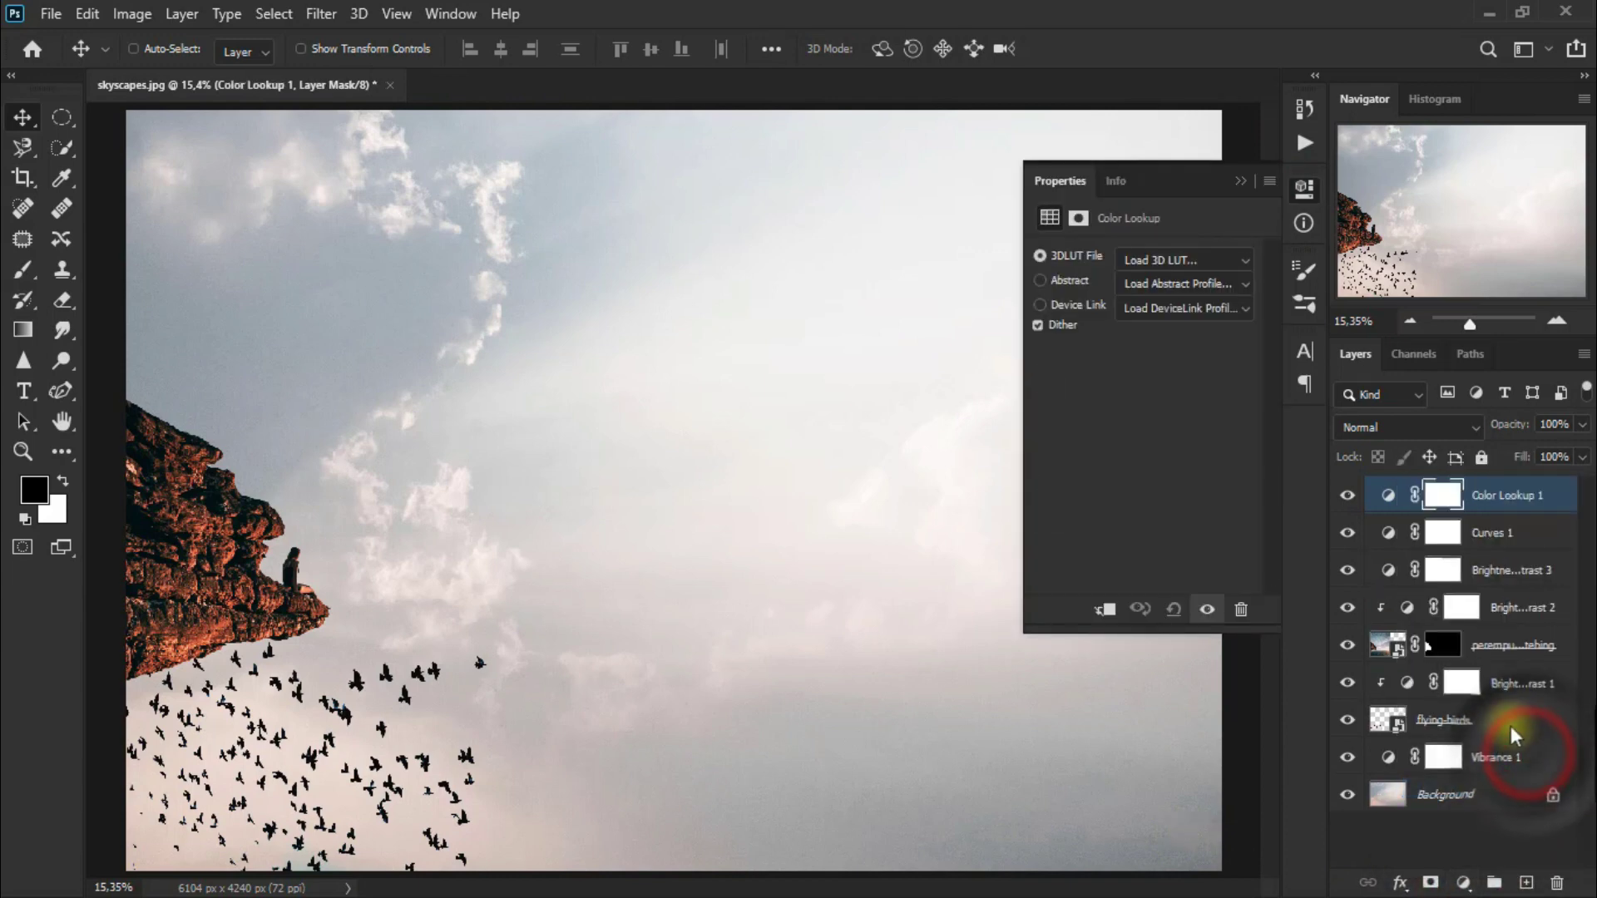
left_click(1200, 258)
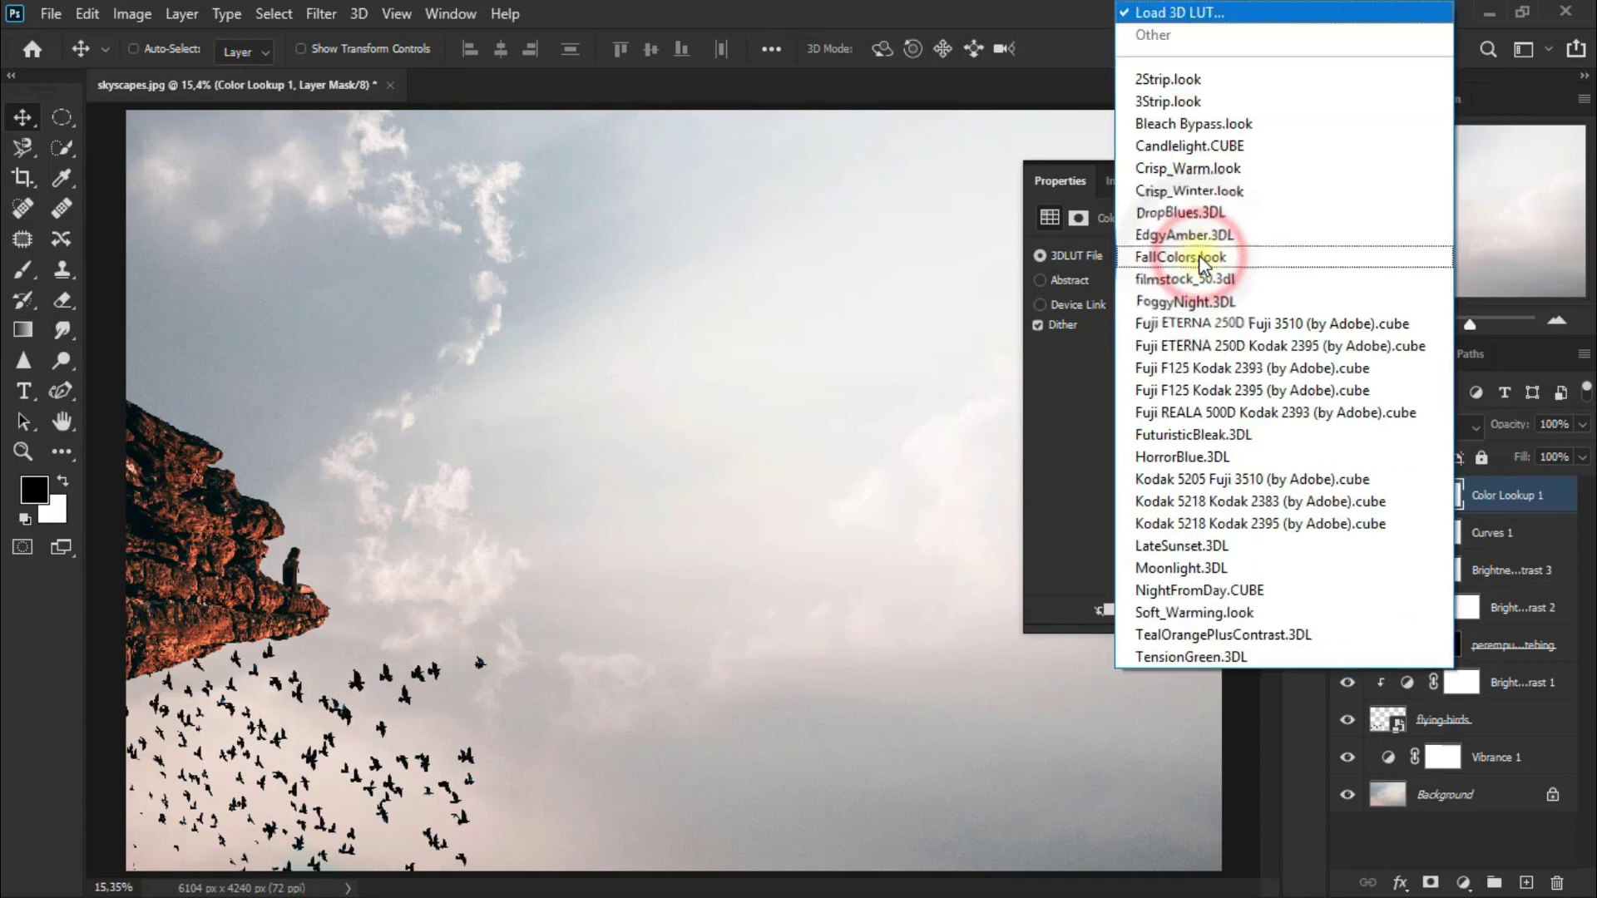
key("f")
key("o")
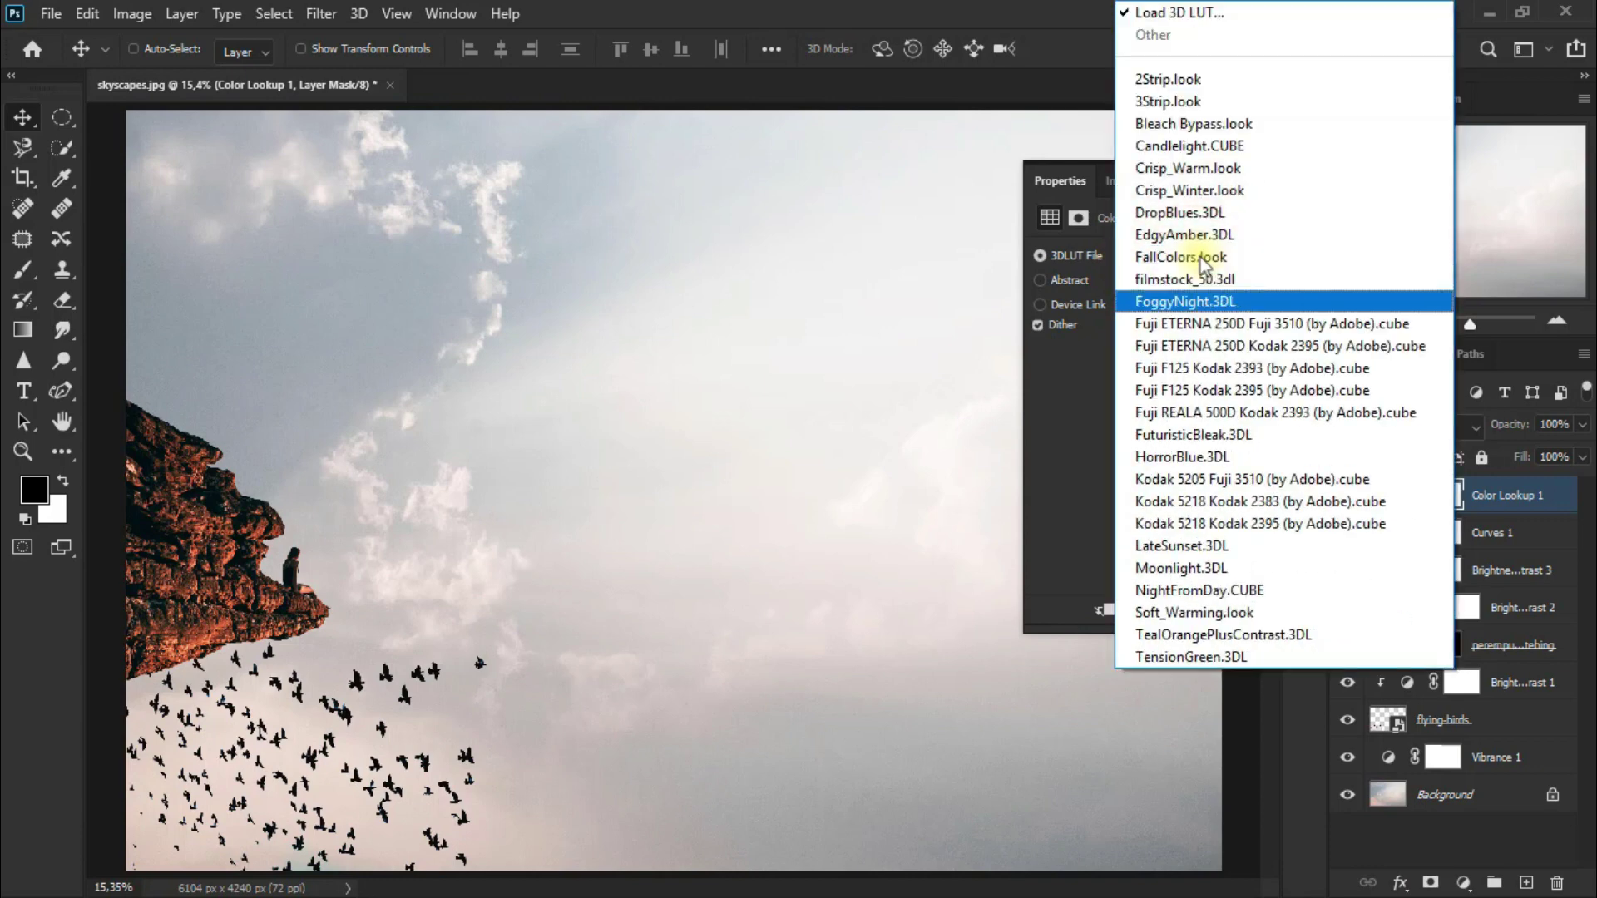
left_click(1273, 304)
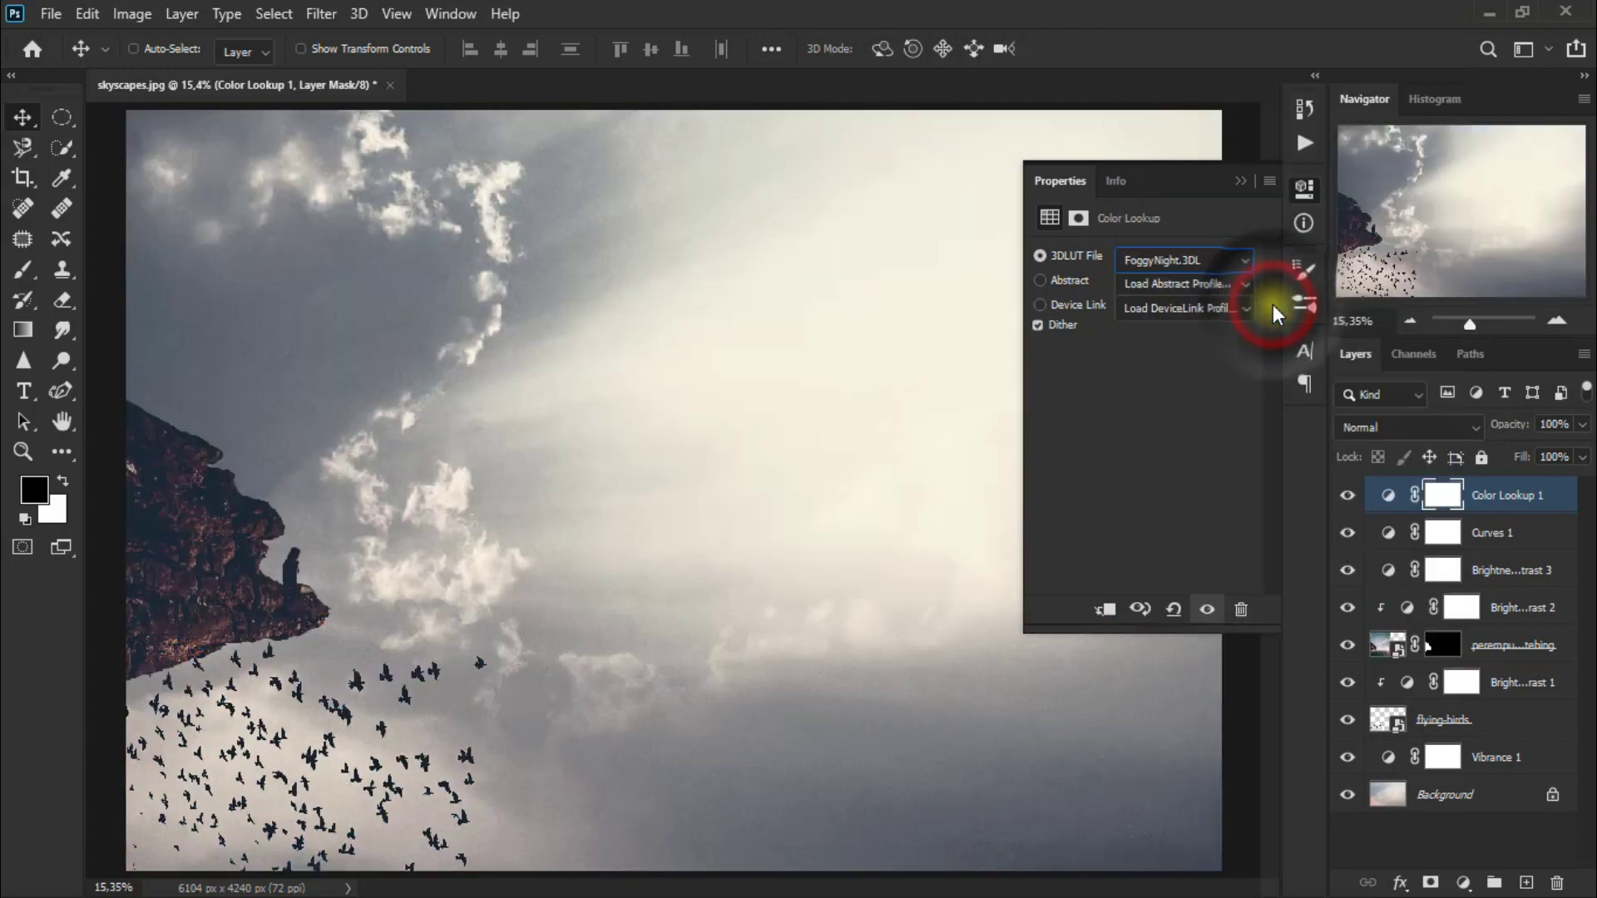
left_click(1240, 182)
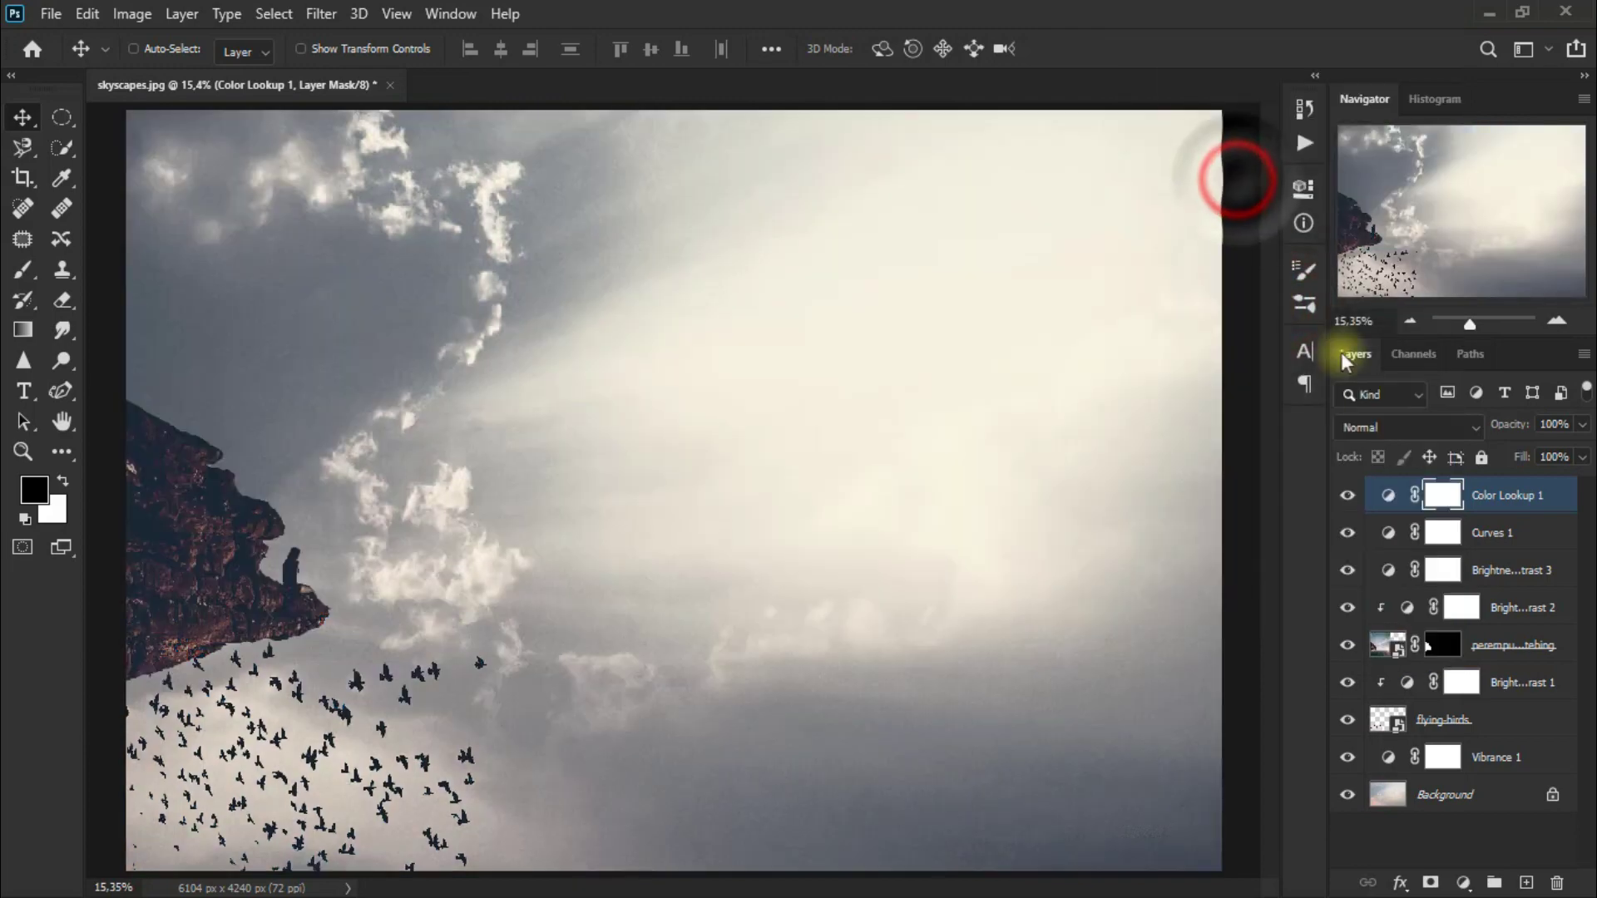
Blend the Color Lookup layer in Luminosity mode at 77% opacity.
left_click(1385, 427)
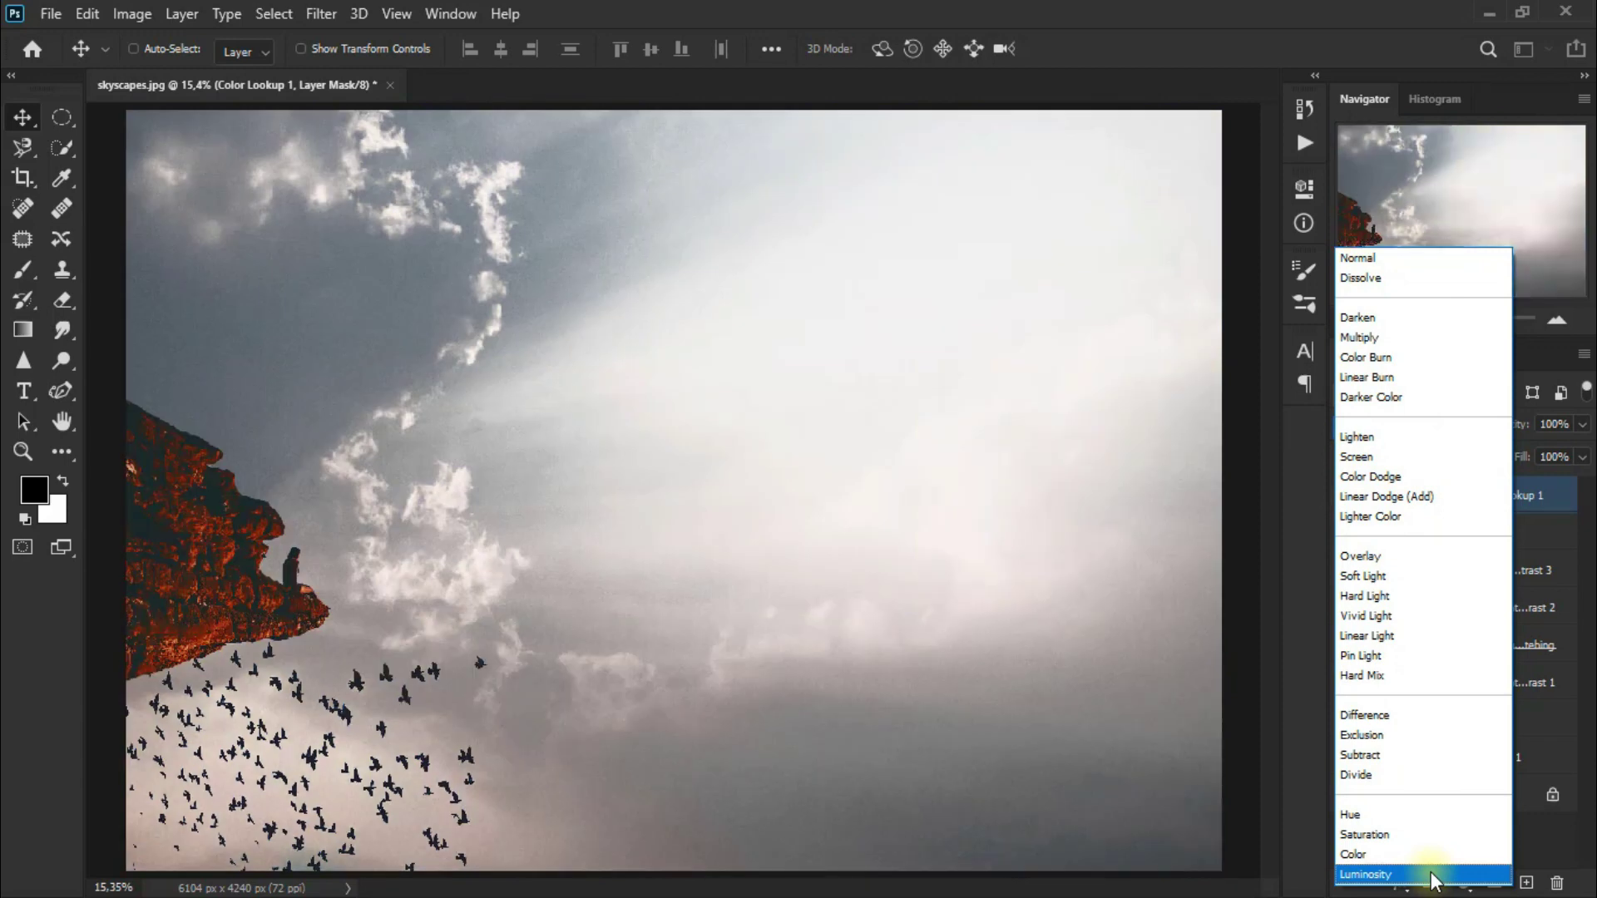
left_click(1433, 877)
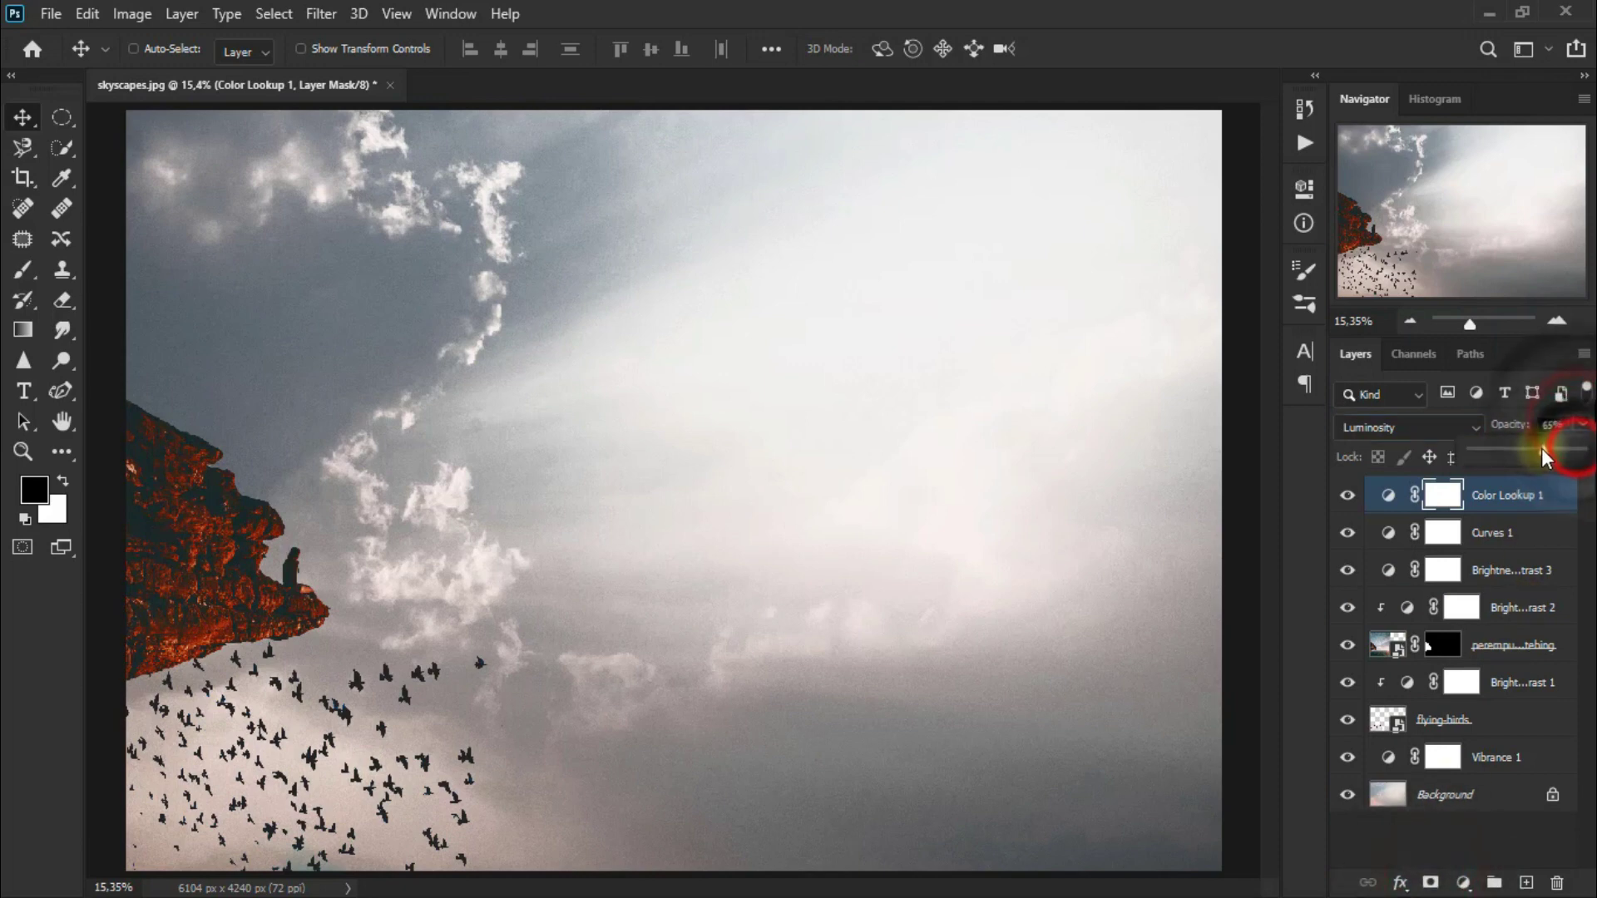
left_click_drag(1581, 426, 1556, 427)
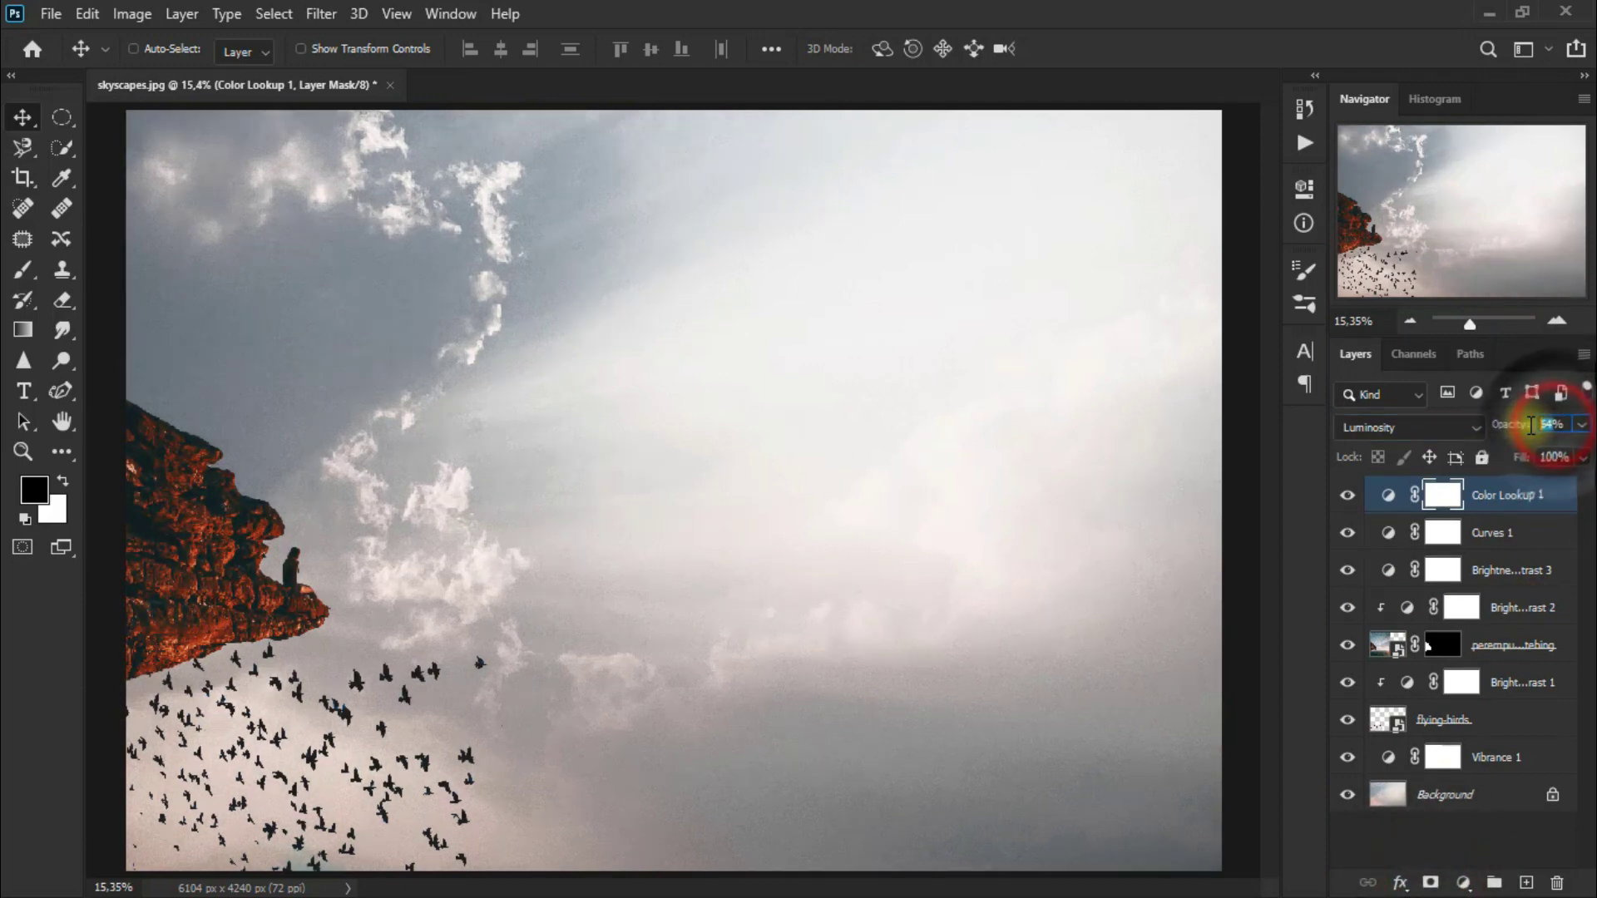
left_click(1535, 425)
type("77")
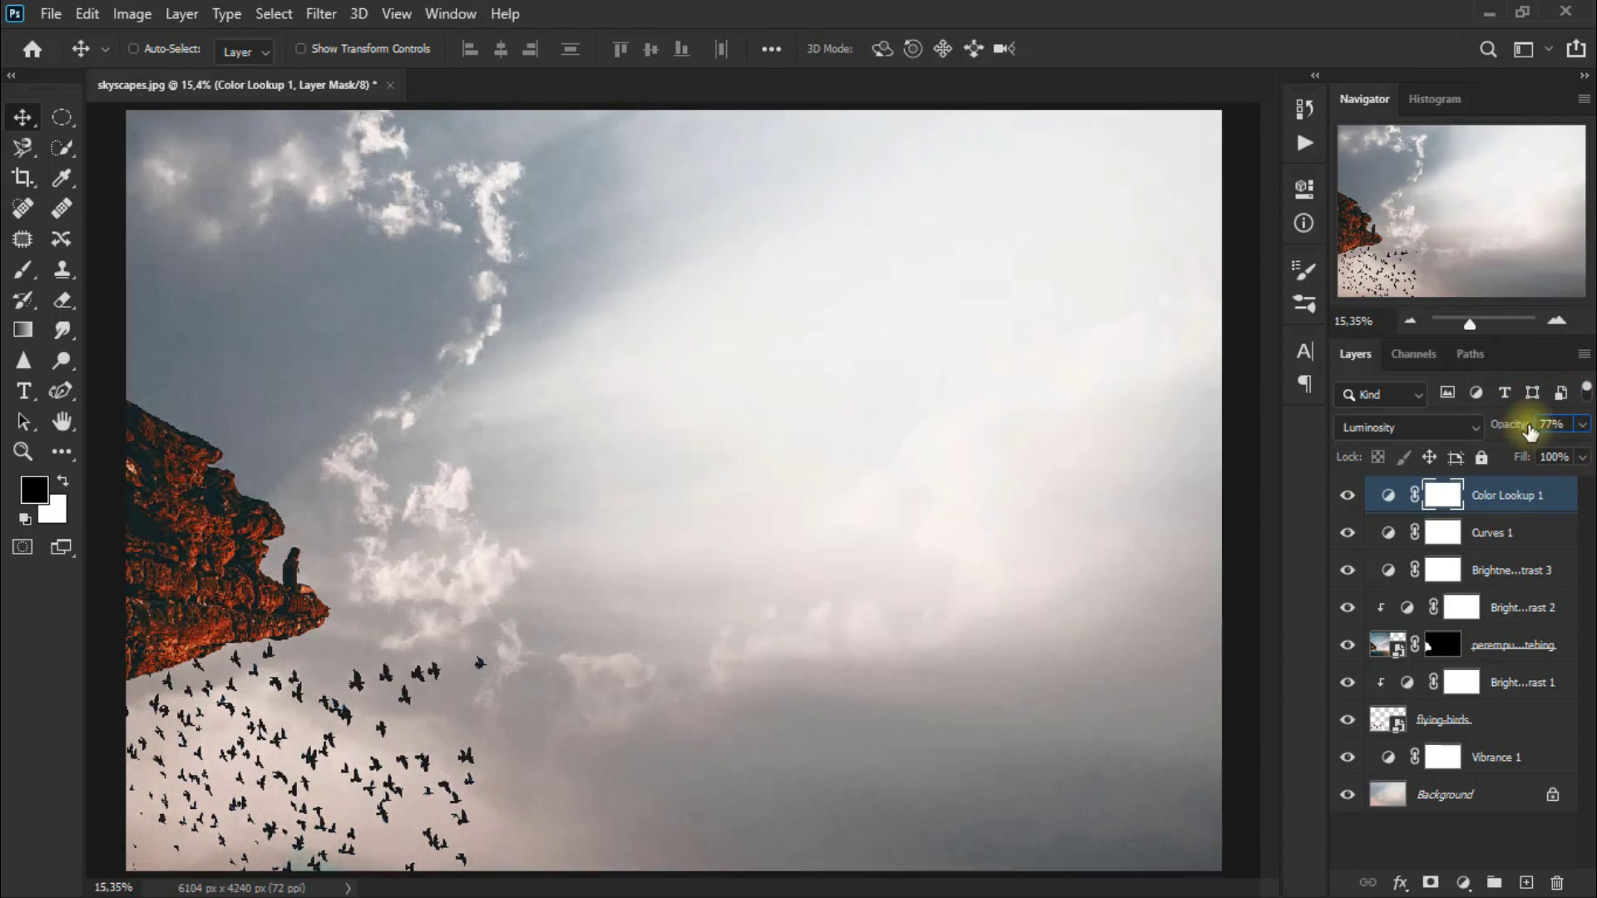
left_click(1348, 496)
left_click(1459, 883)
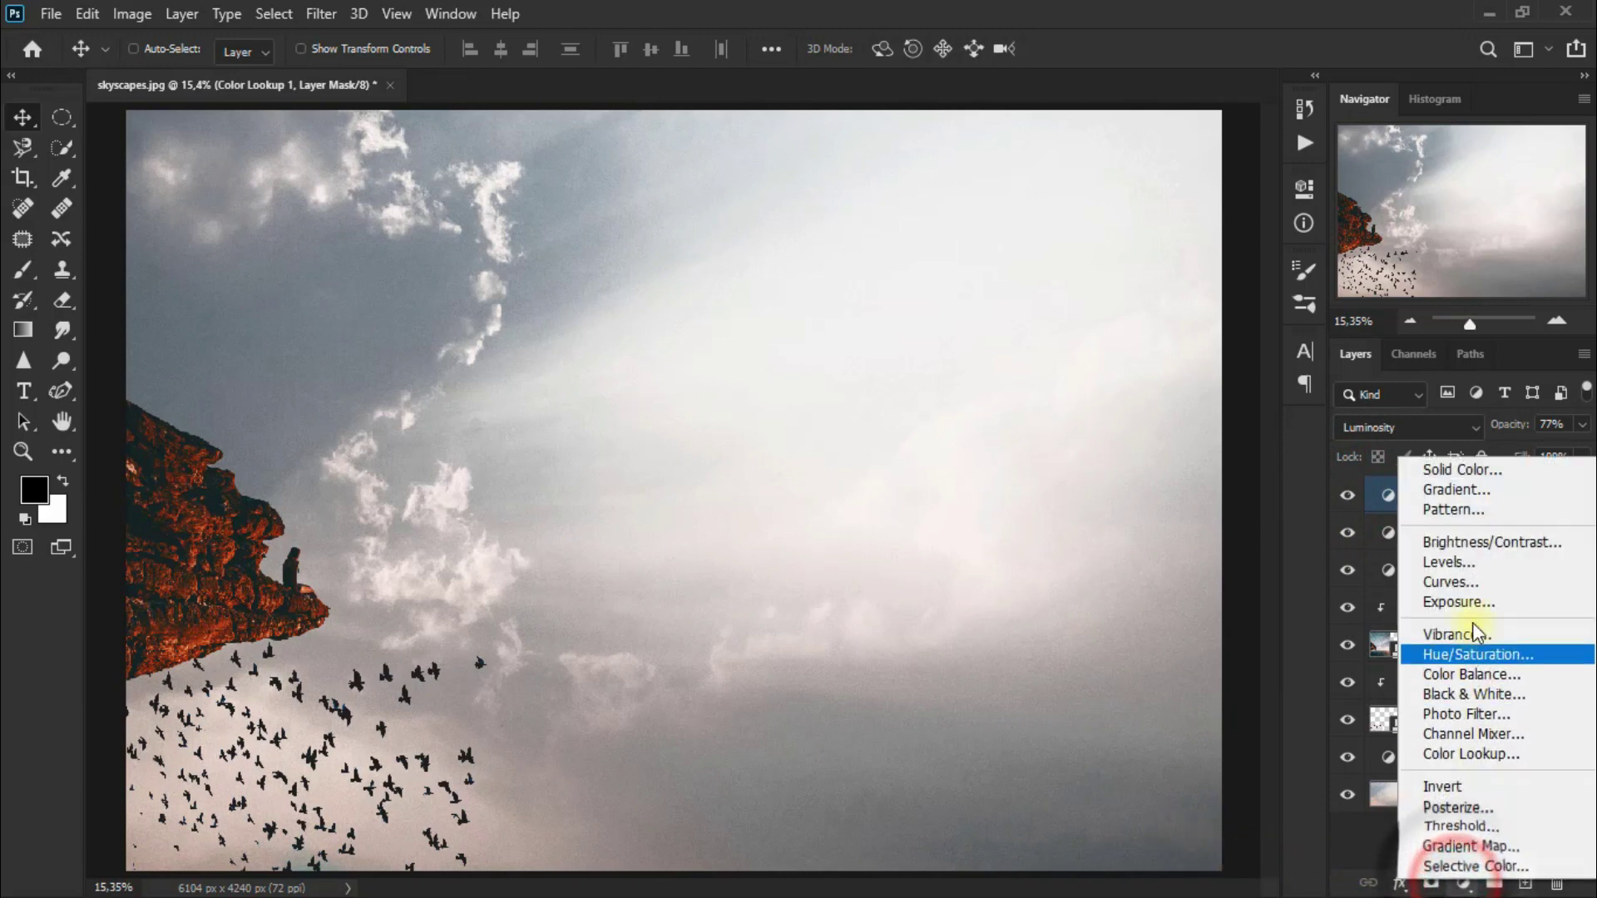
Add a Brightness/Contrast 4 adjustment with brightness -48 and contrast 39.
left_click(1497, 549)
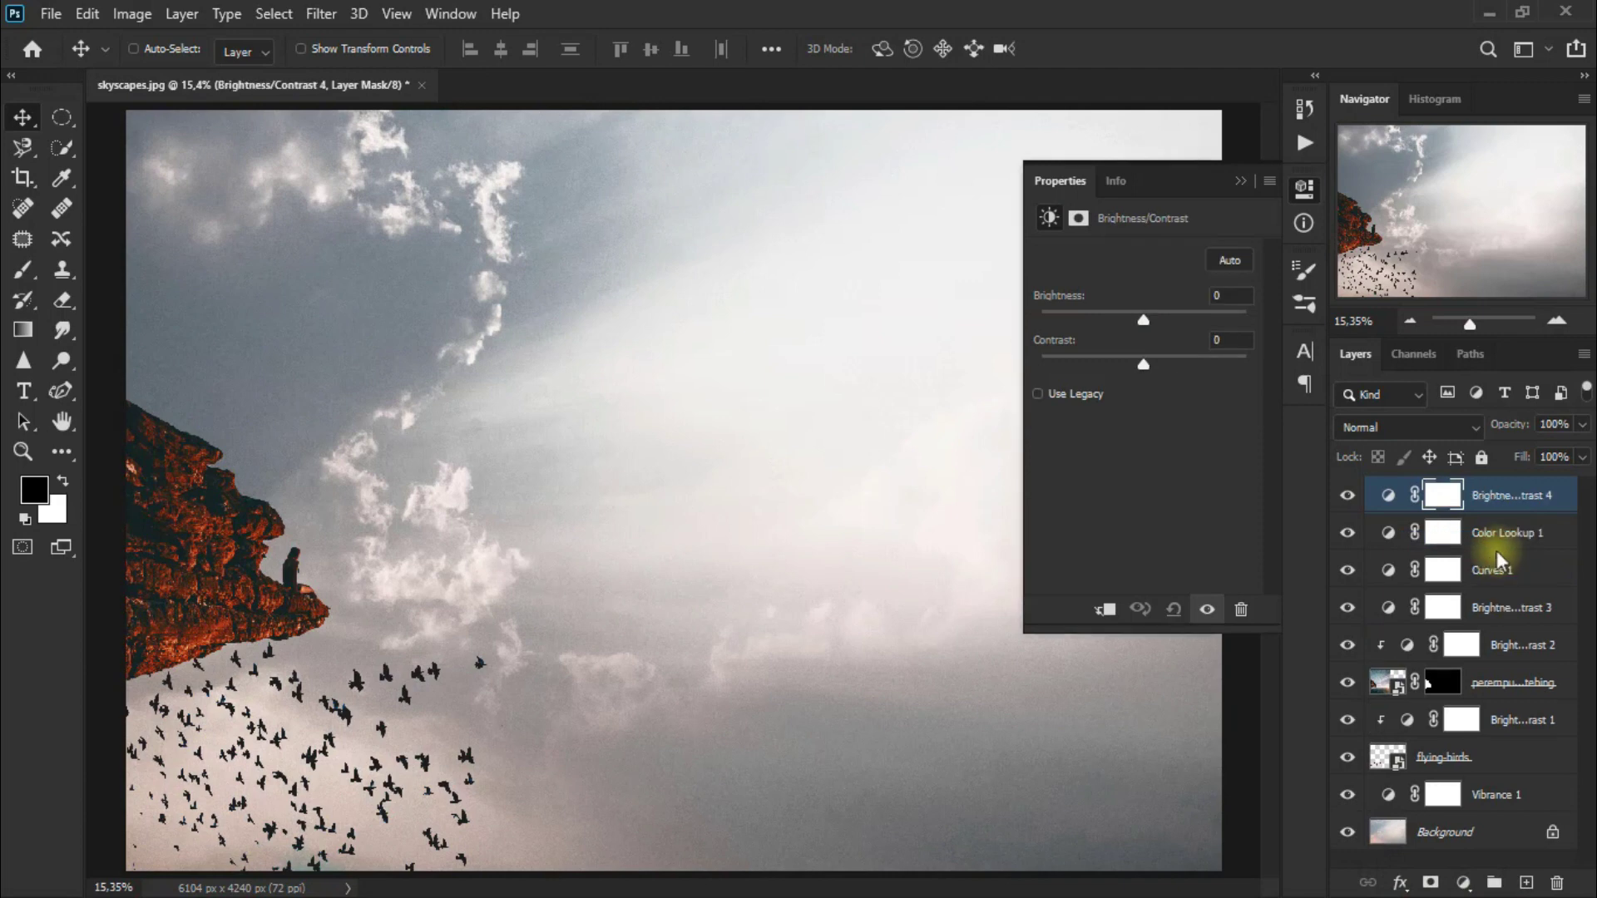
left_click_drag(1142, 321, 1118, 321)
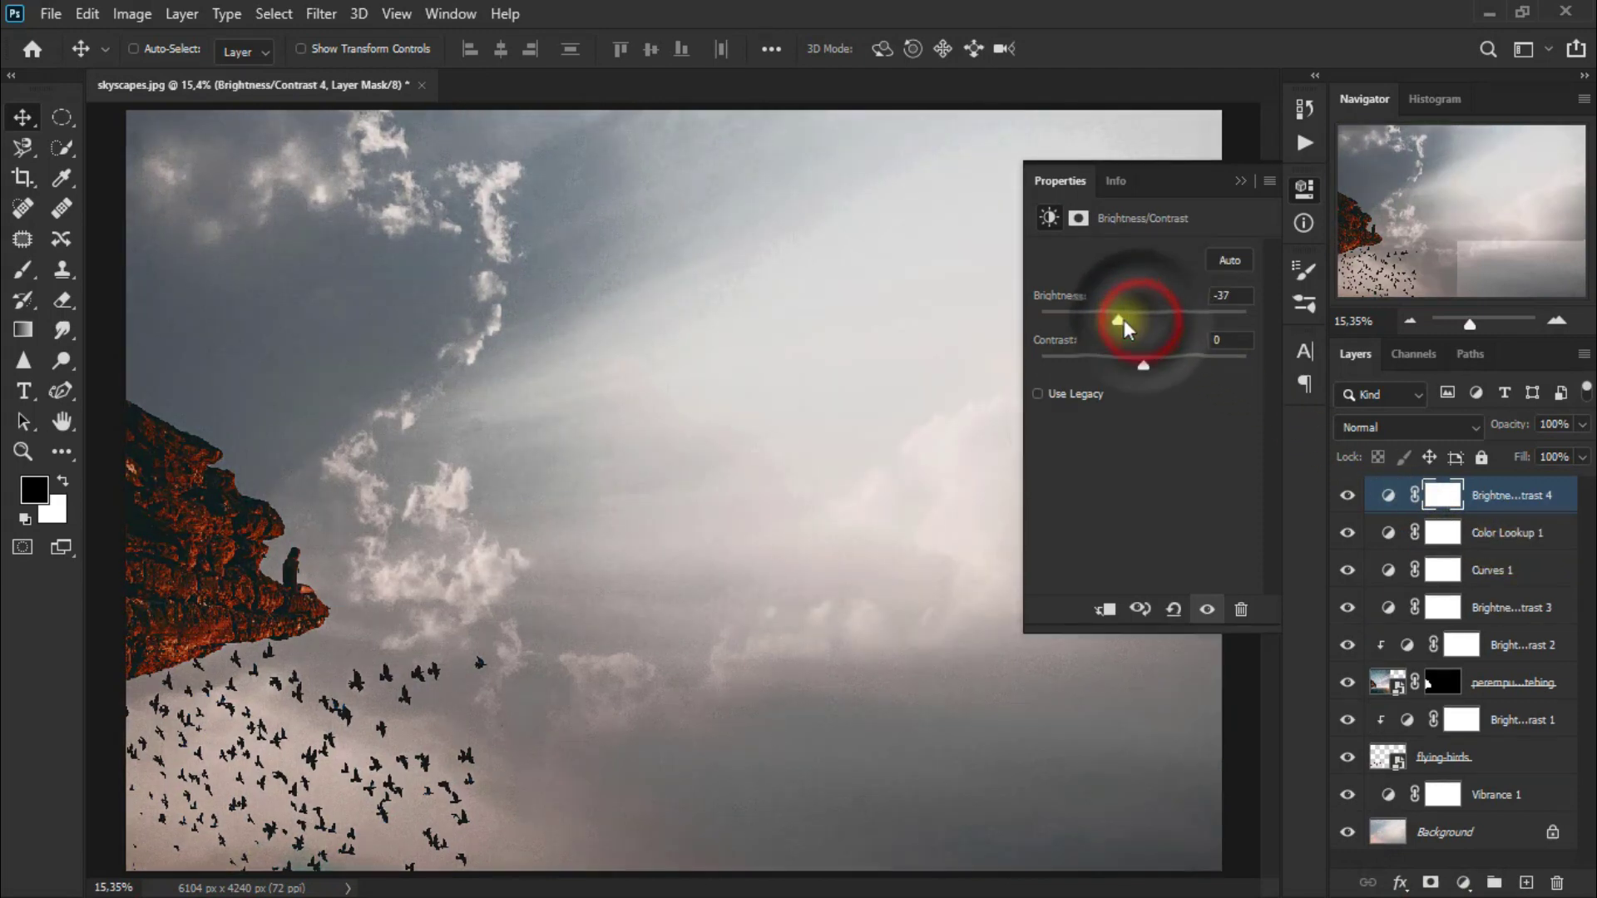
left_click(1219, 299)
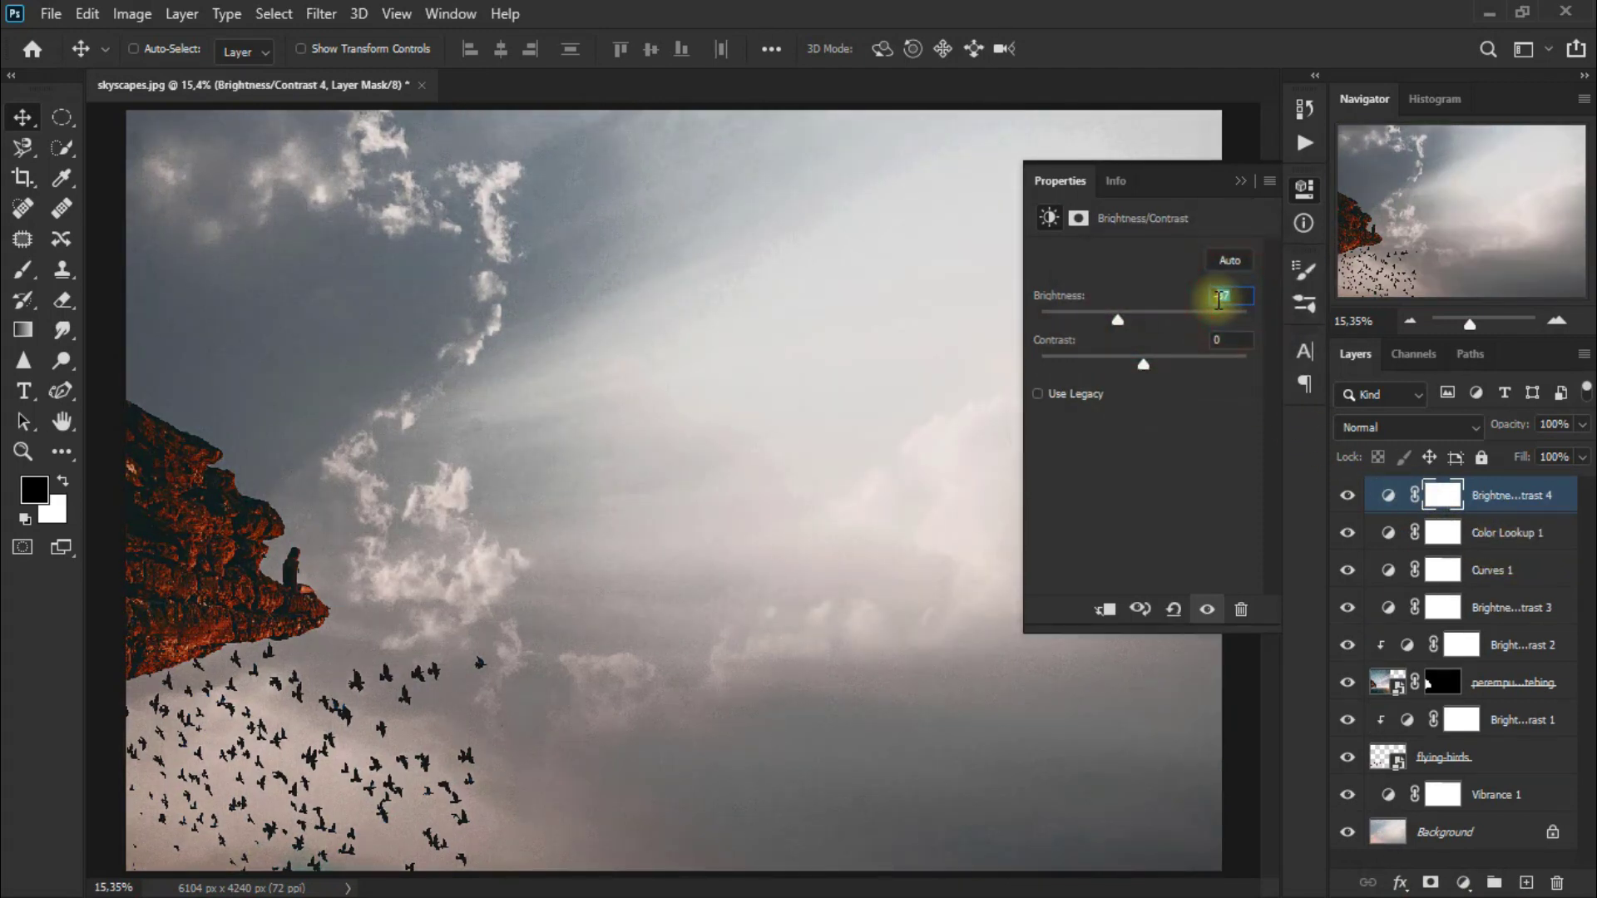
type("-48")
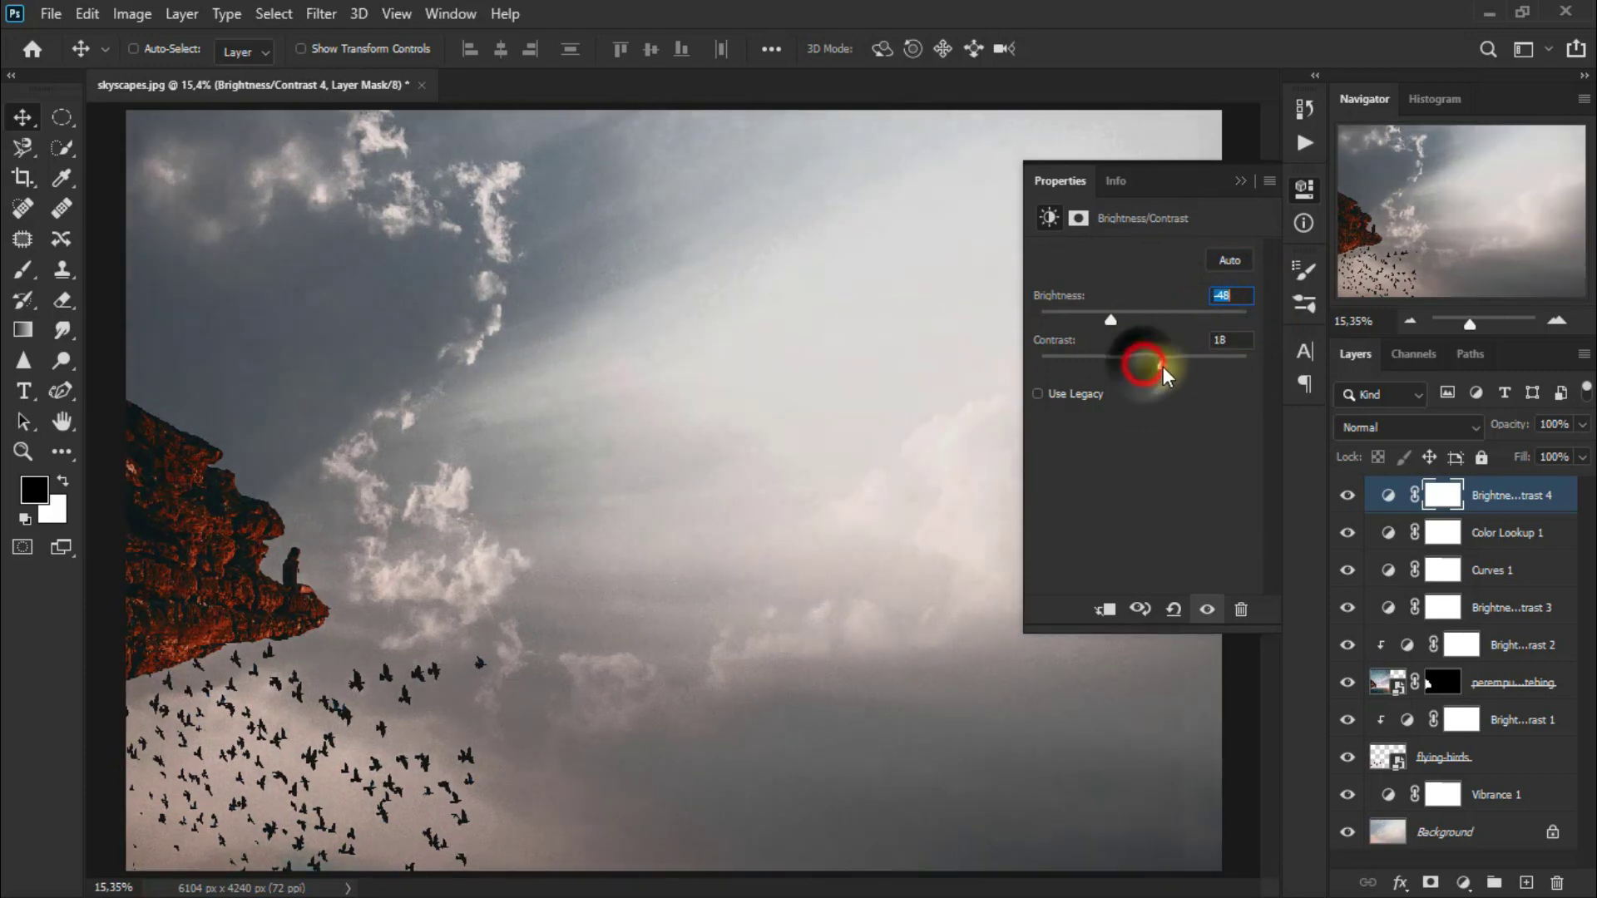
left_click(1221, 340)
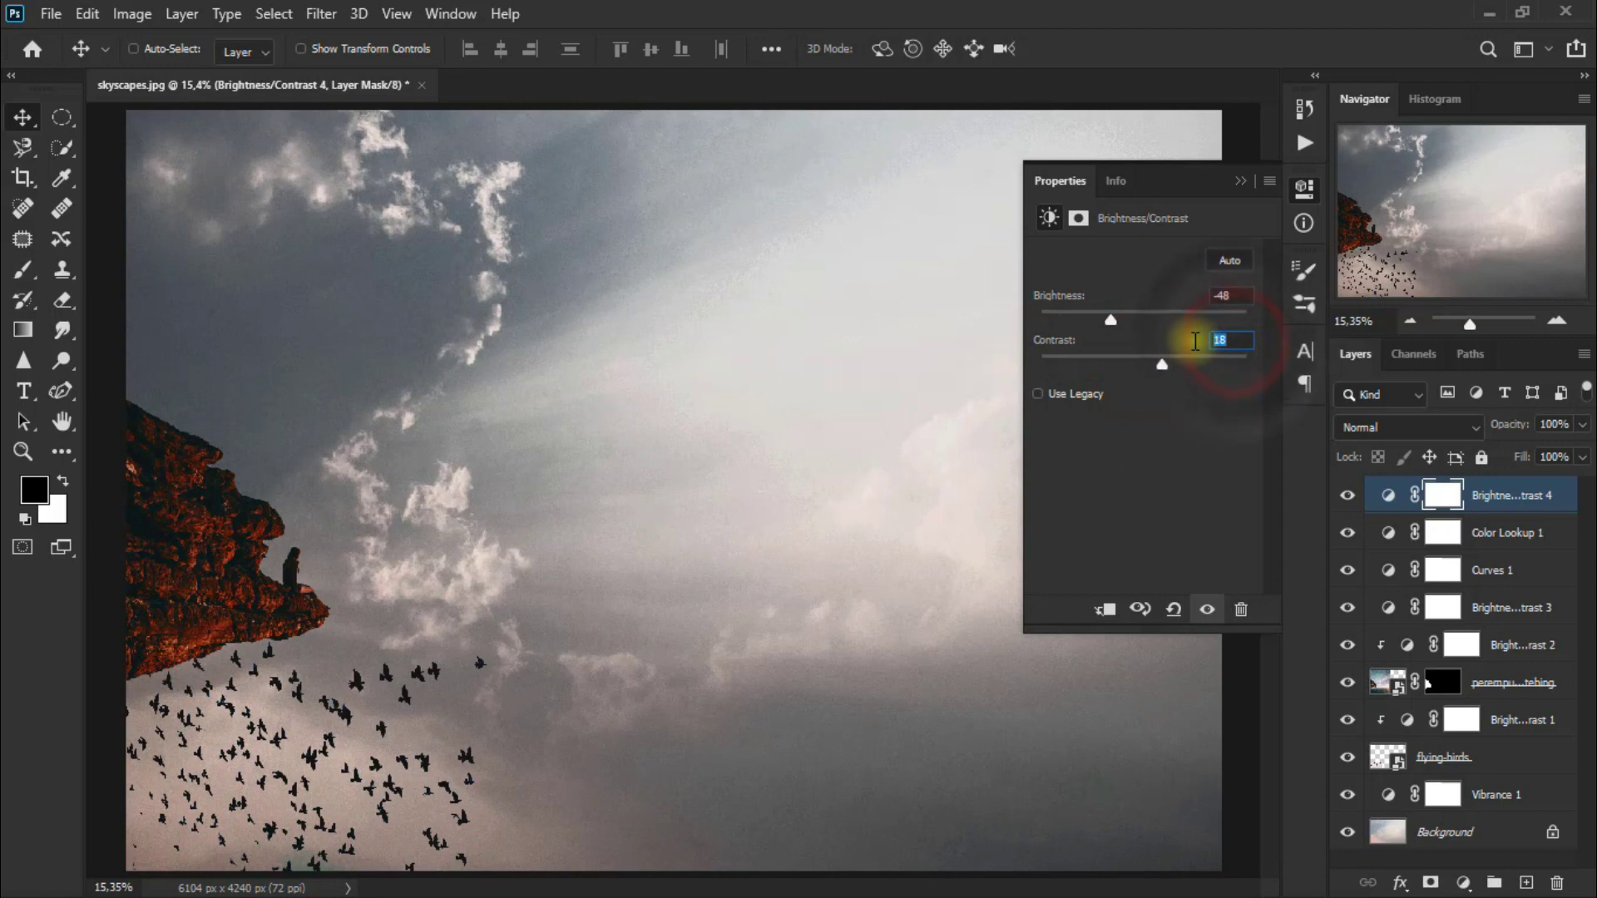
type("39")
Blend the Brightness/Contrast 4 layer in Soft Light at 17% opacity.
left_click(1246, 180)
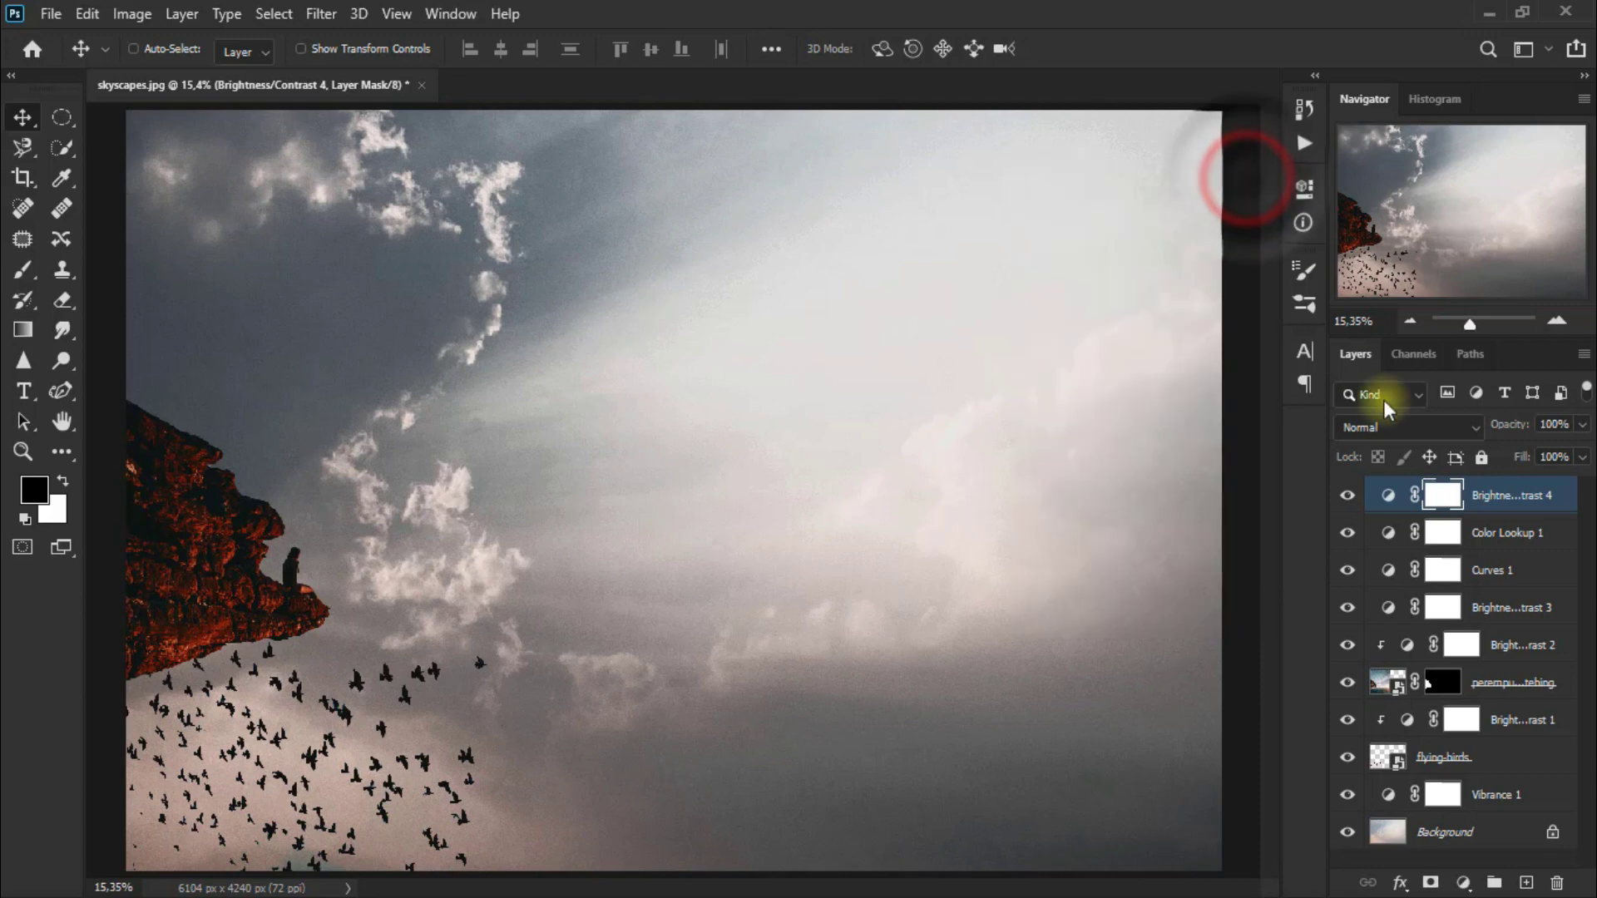
left_click(1401, 427)
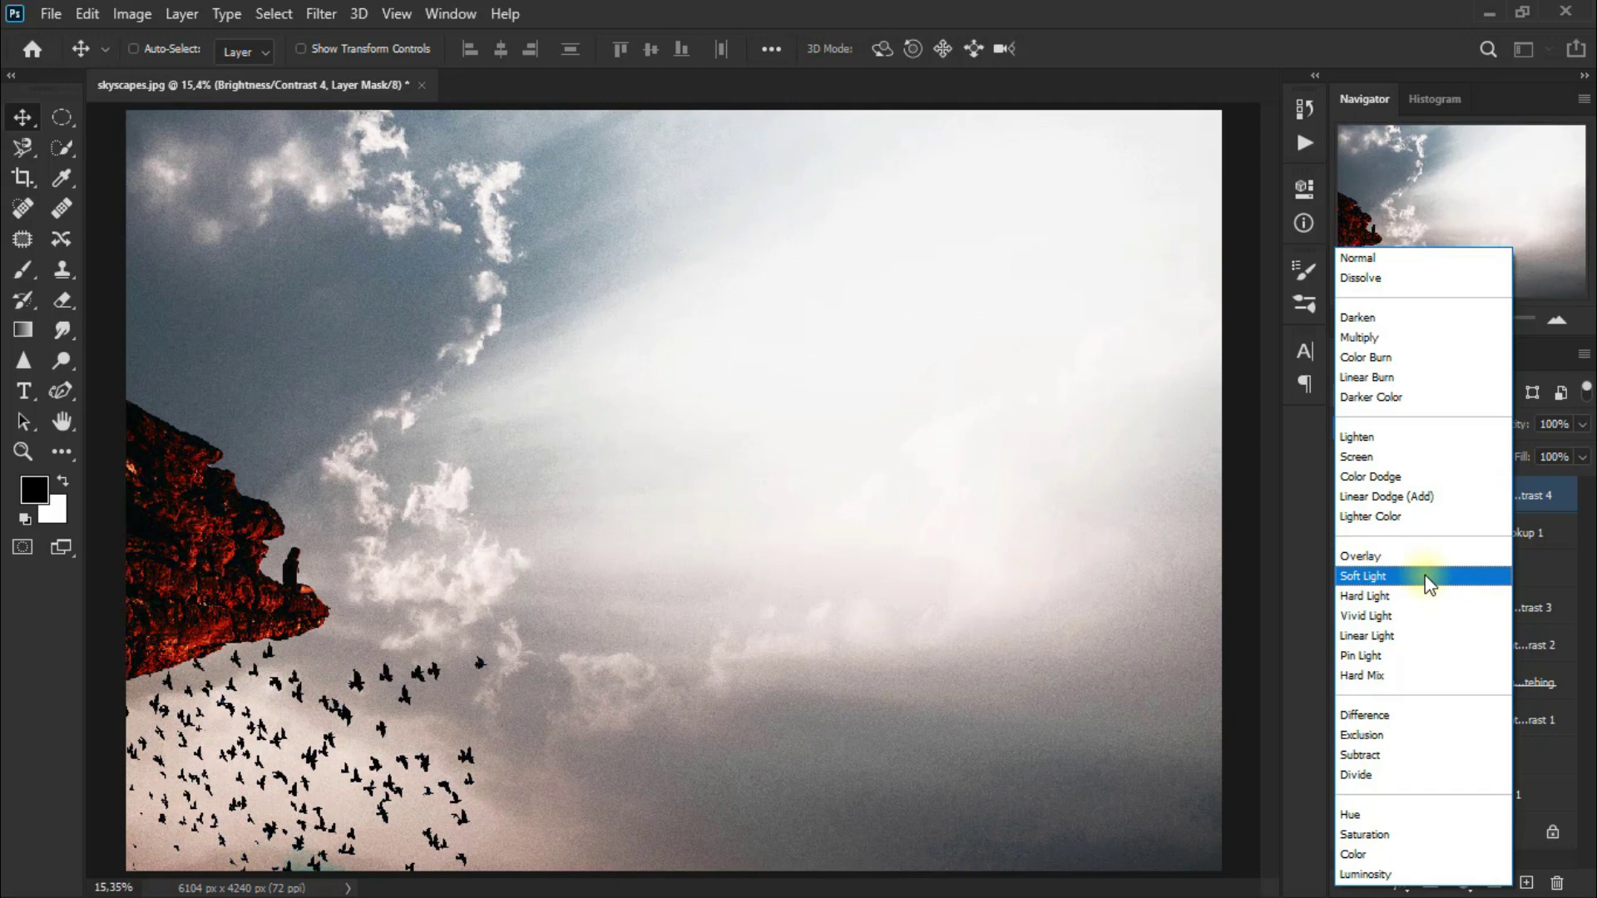
left_click(1429, 577)
left_click(1578, 427)
left_click_drag(1579, 438, 1493, 450)
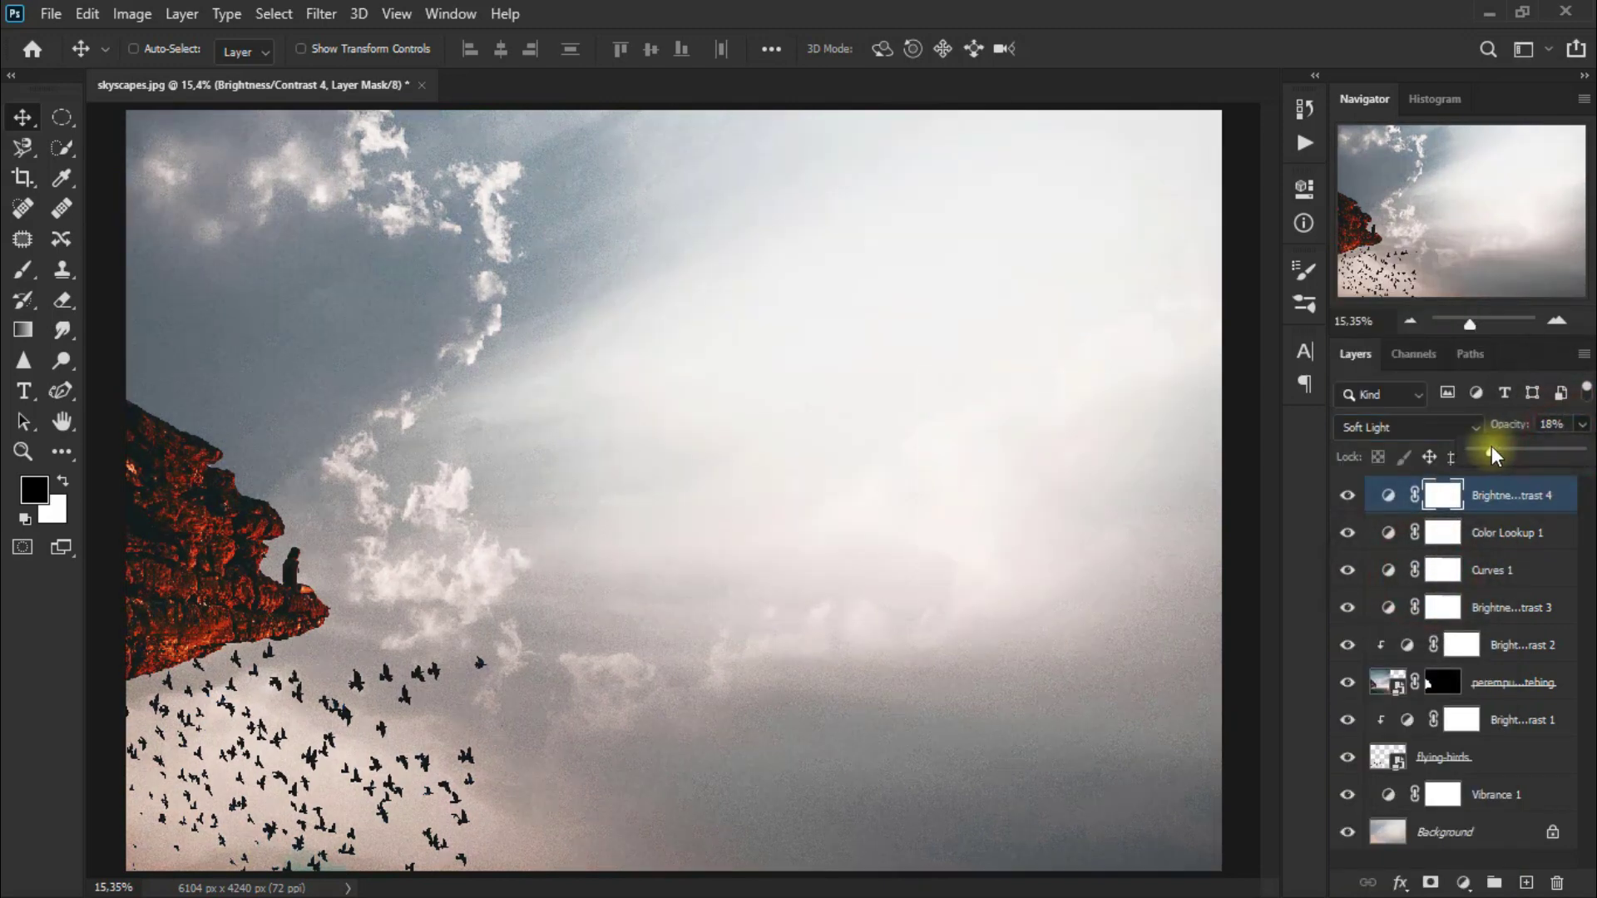
left_click_drag(1491, 450, 1489, 450)
left_click(1347, 497)
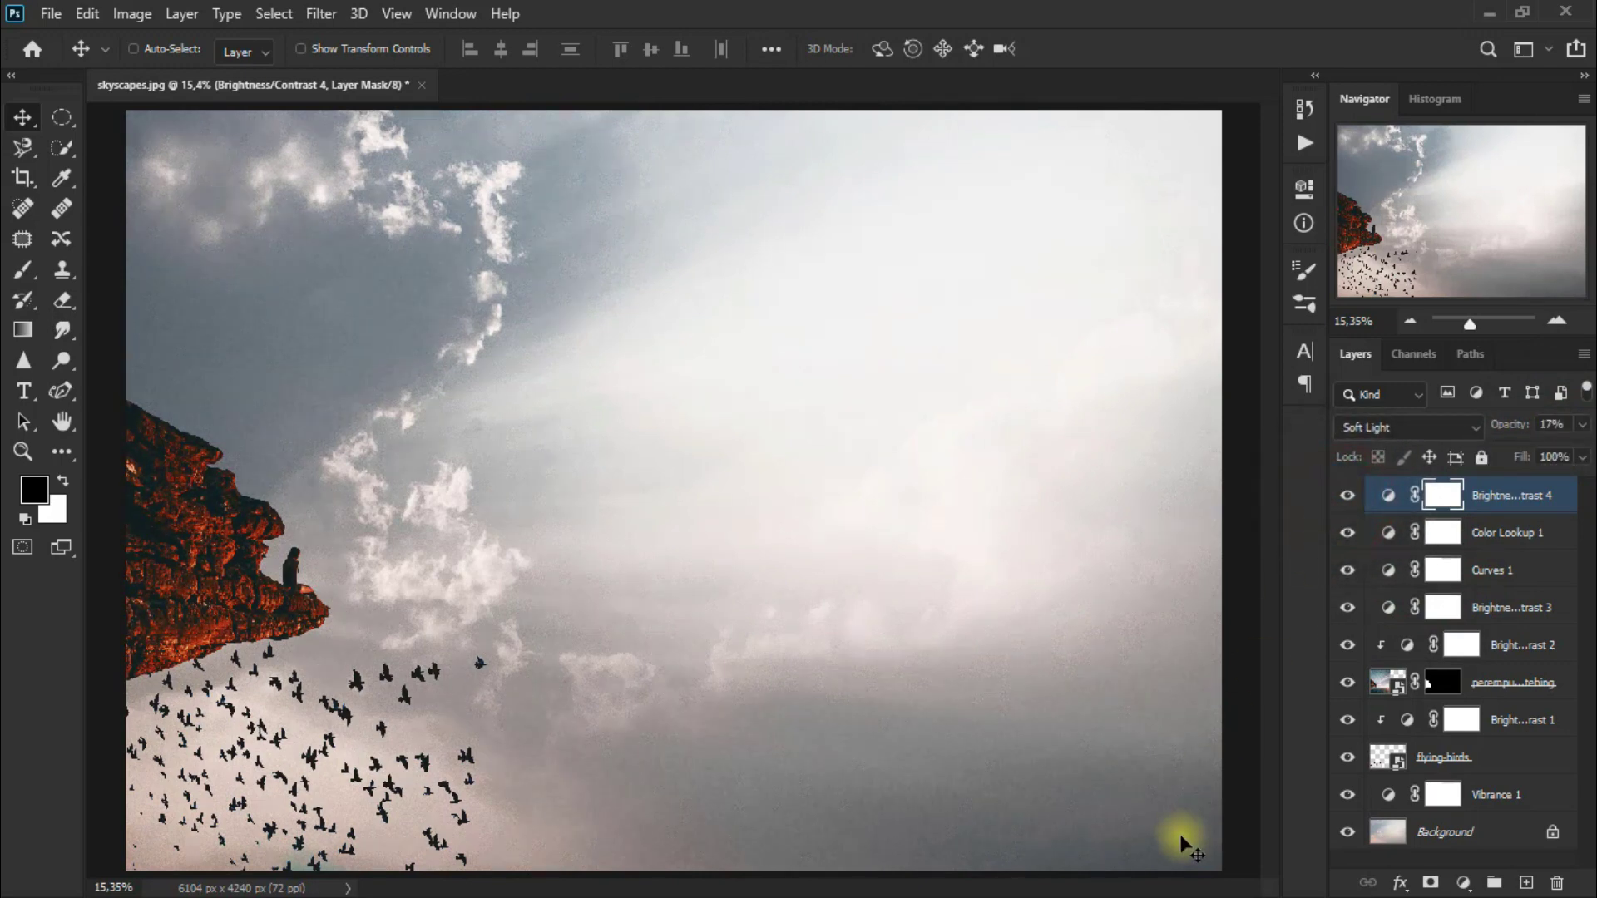
left_click(1464, 882)
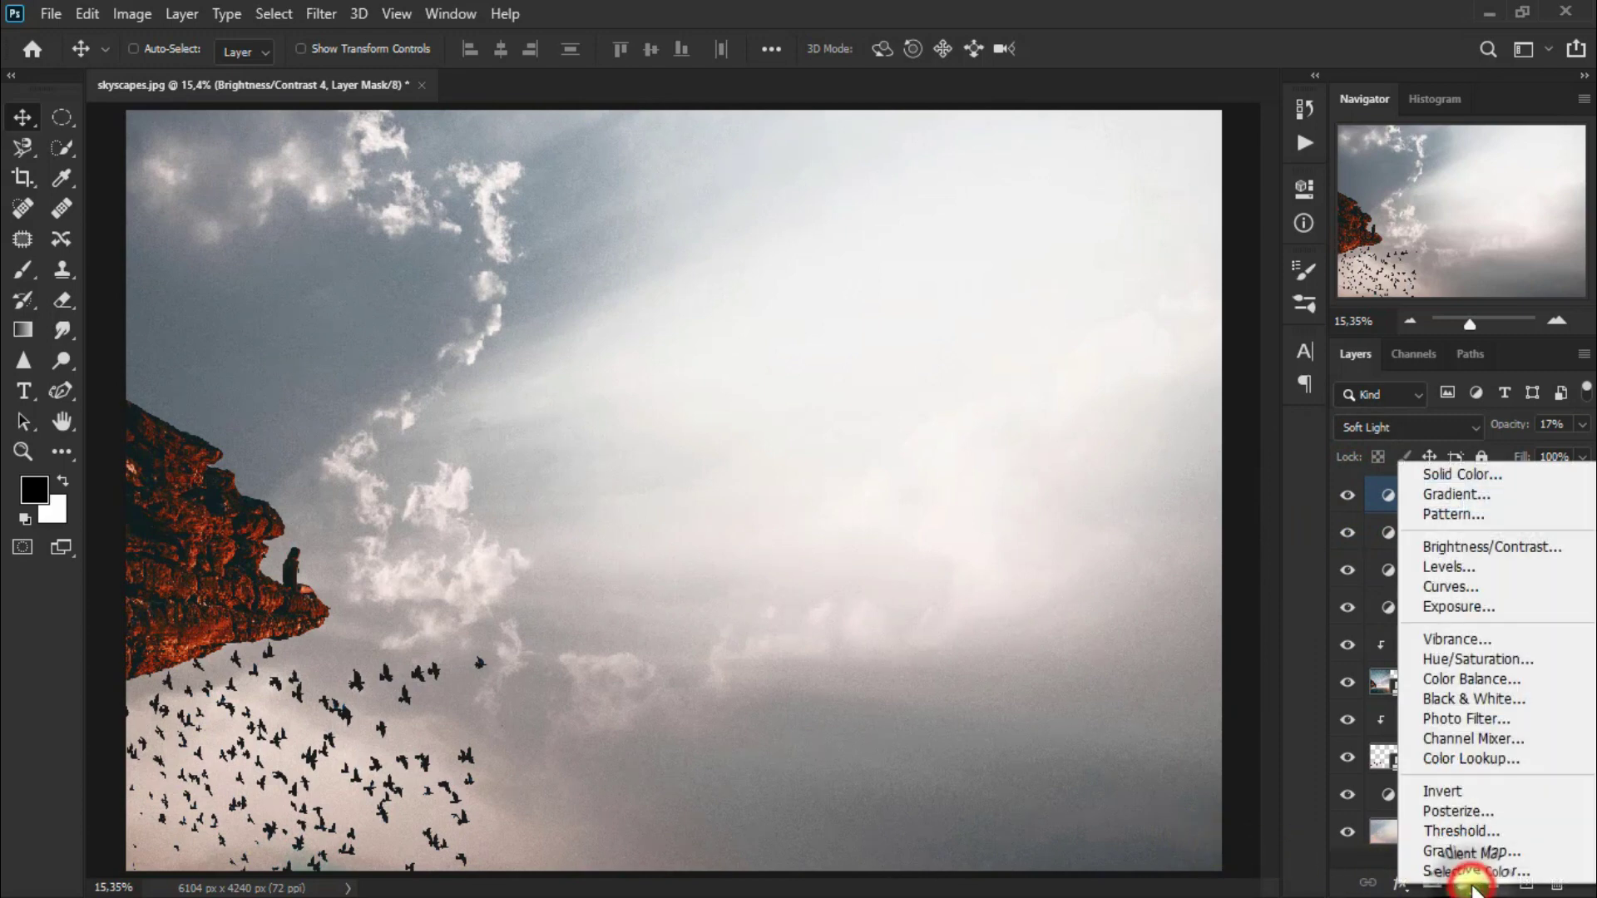
Add a Brightness/Contrast 5 layer with brightness -56 and contrast 100.
left_click(1528, 546)
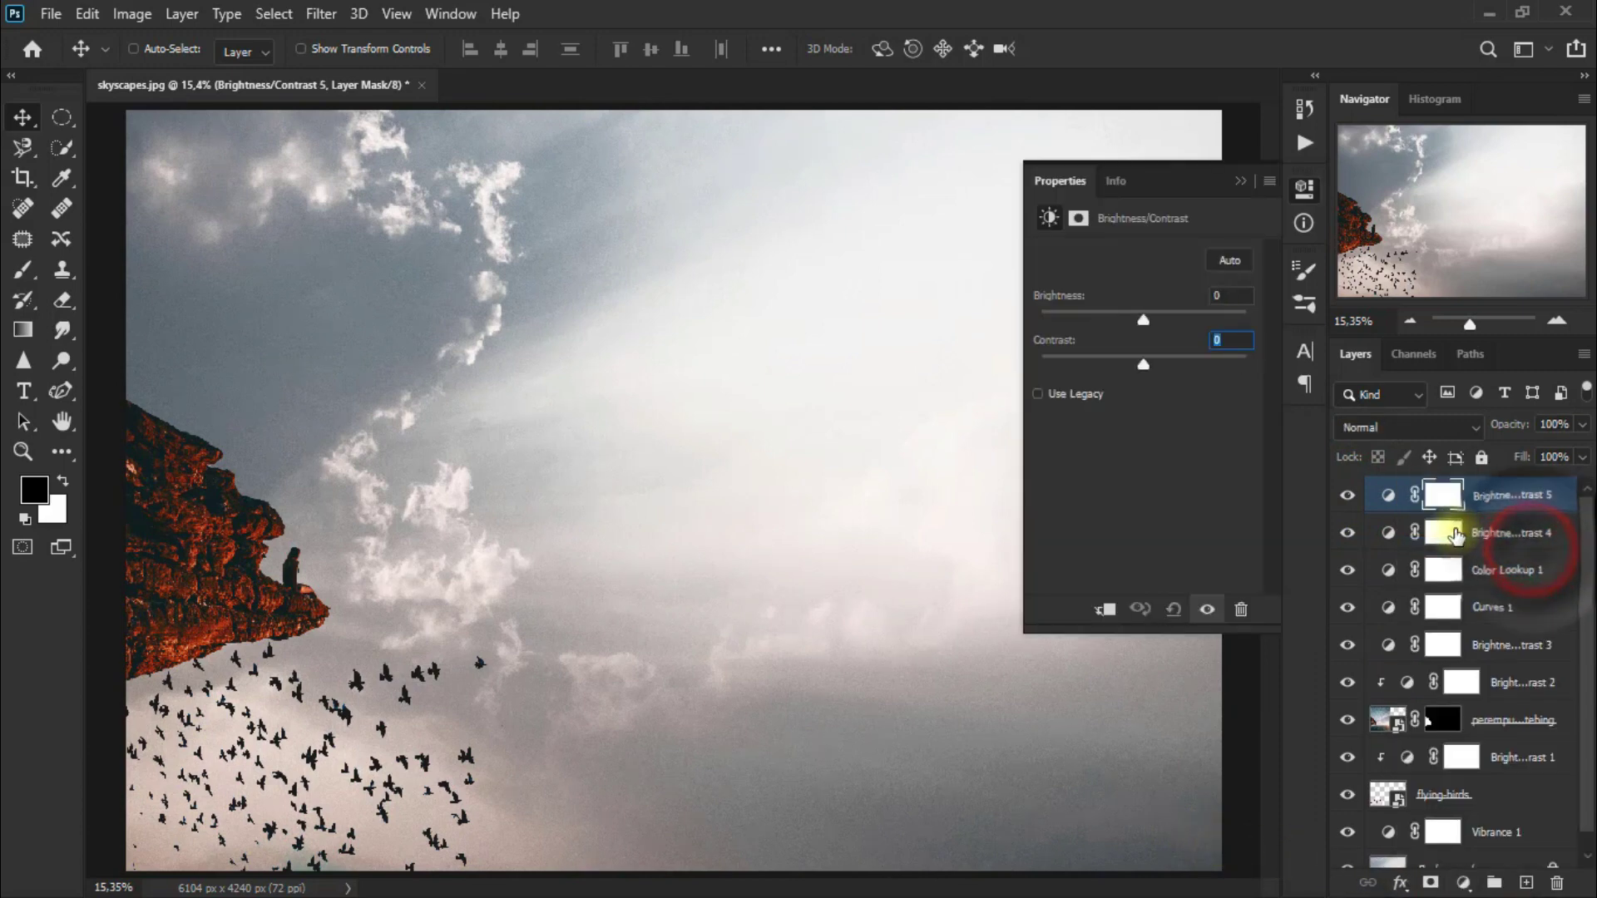
left_click_drag(1142, 321, 1101, 321)
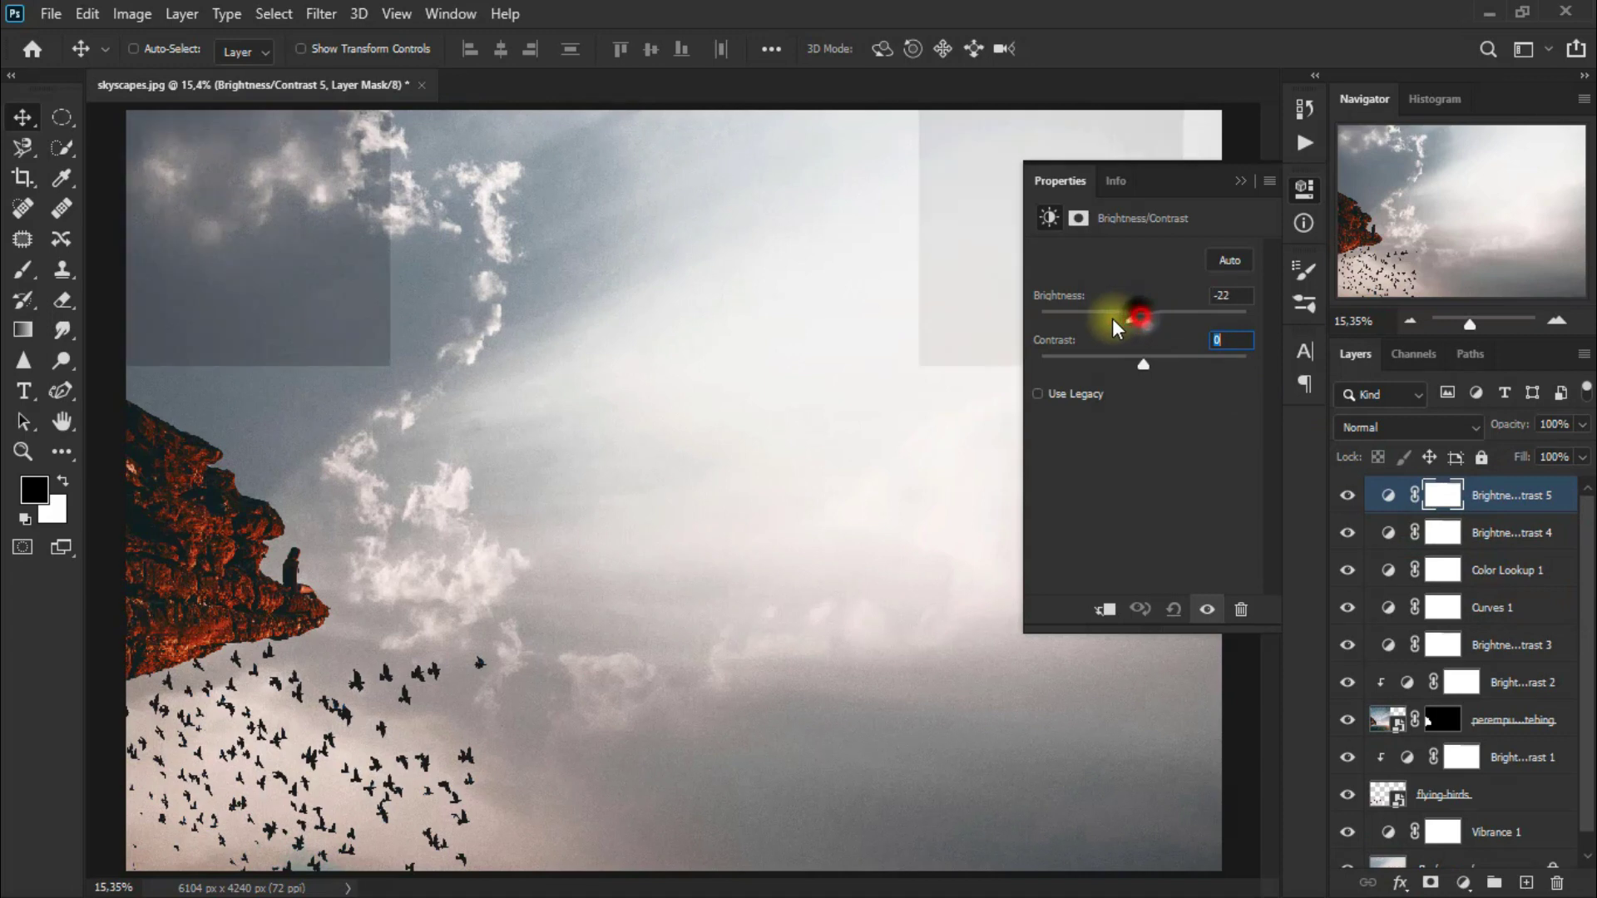
left_click(1221, 296)
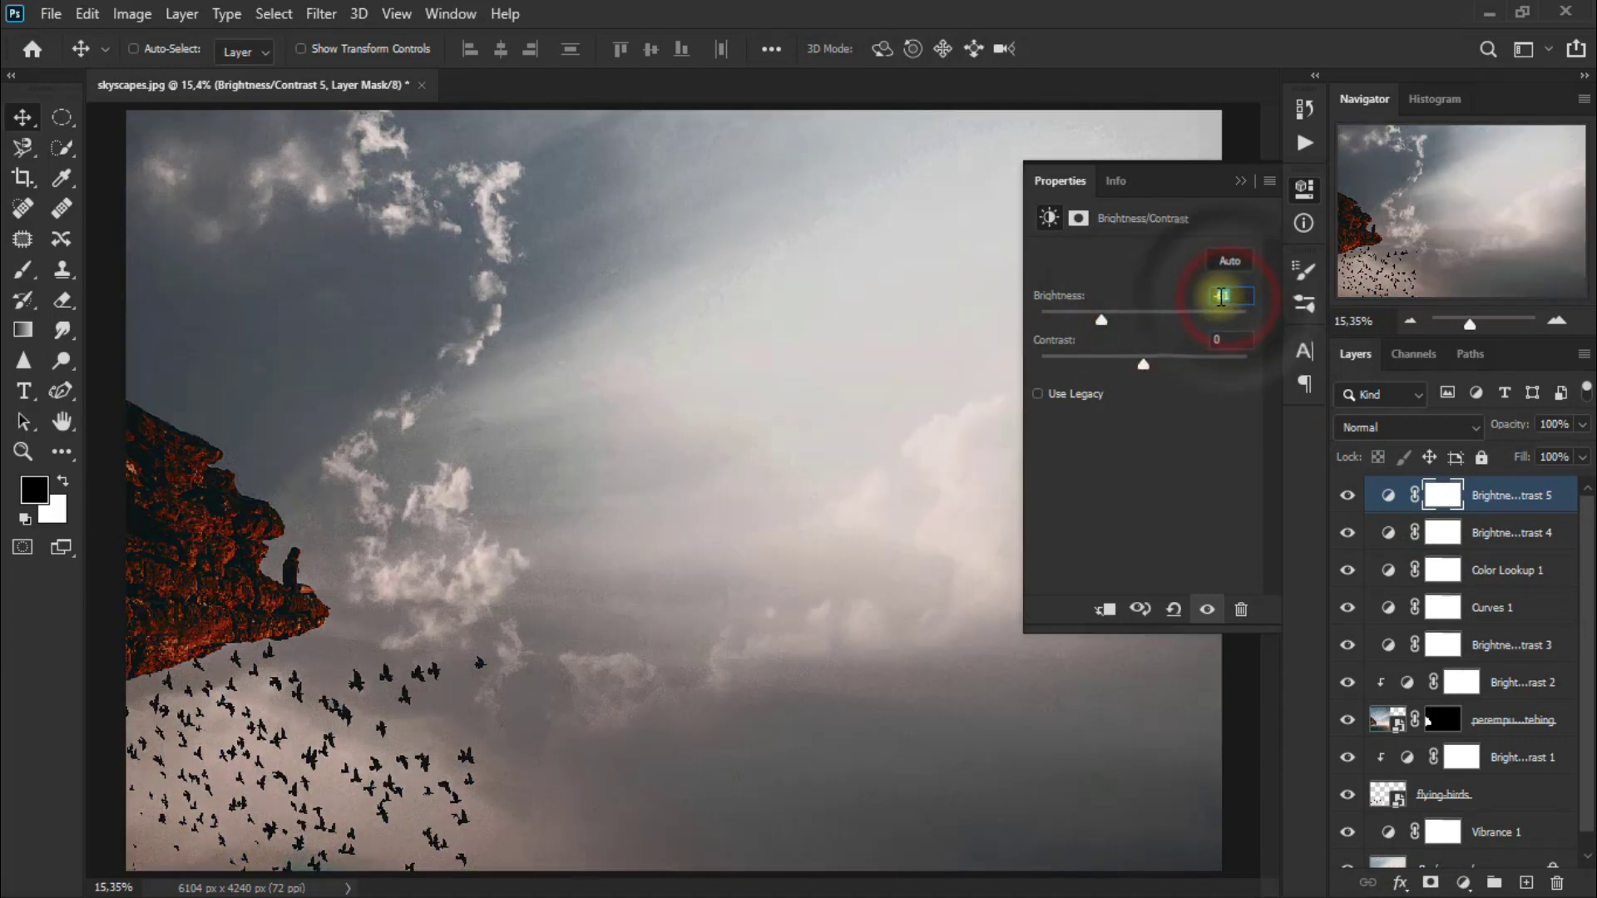
type("-57")
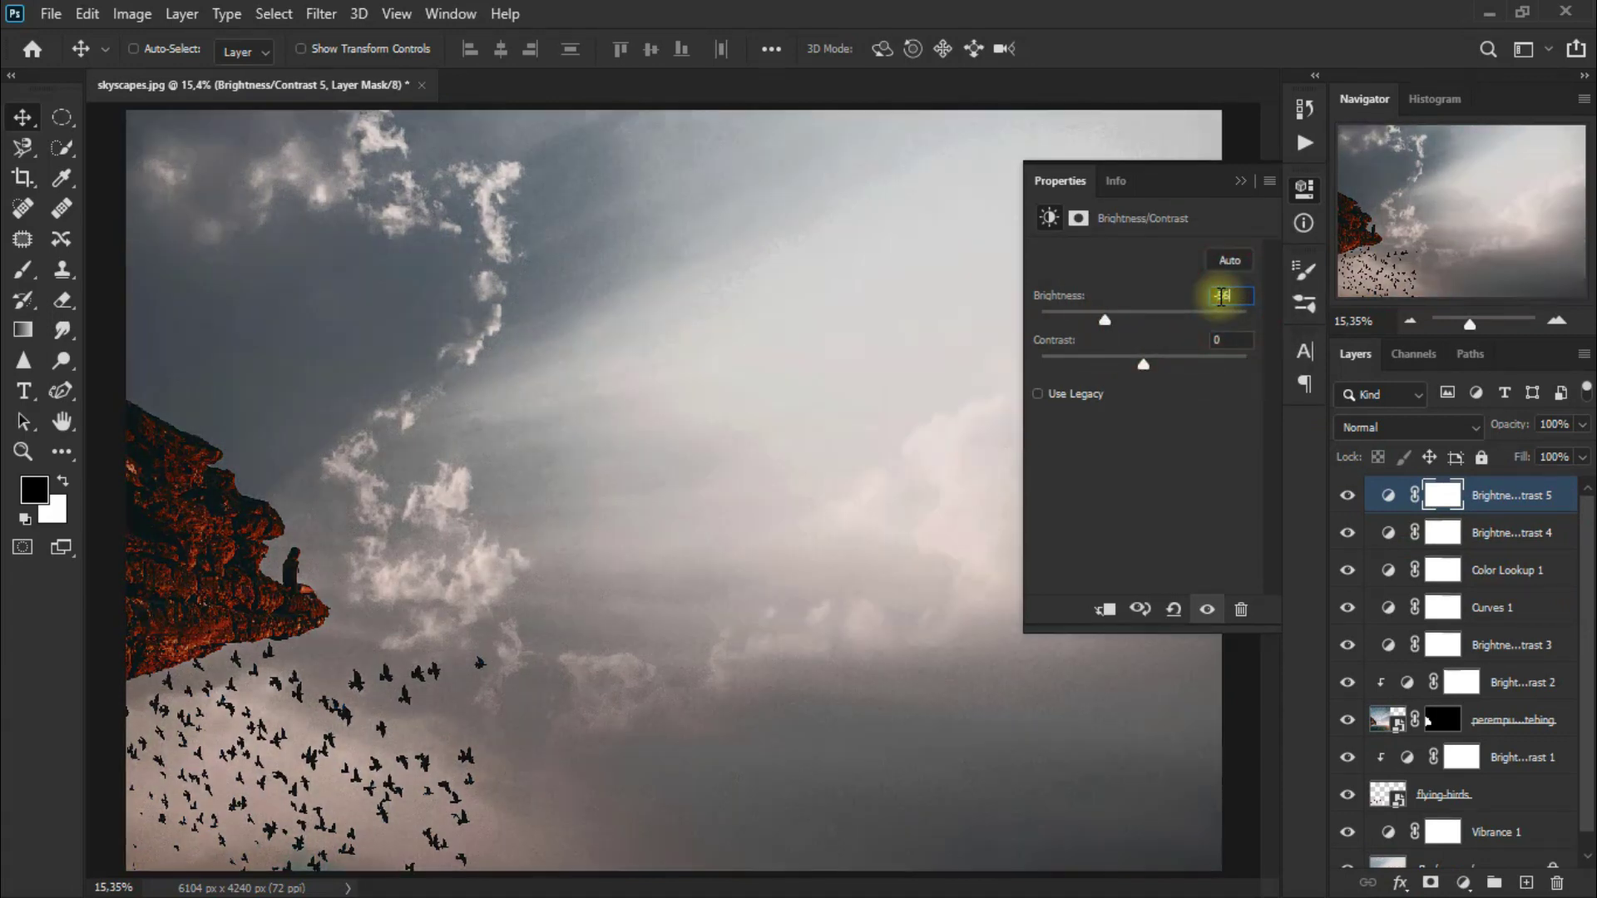
left_click_drag(1145, 364, 1261, 372)
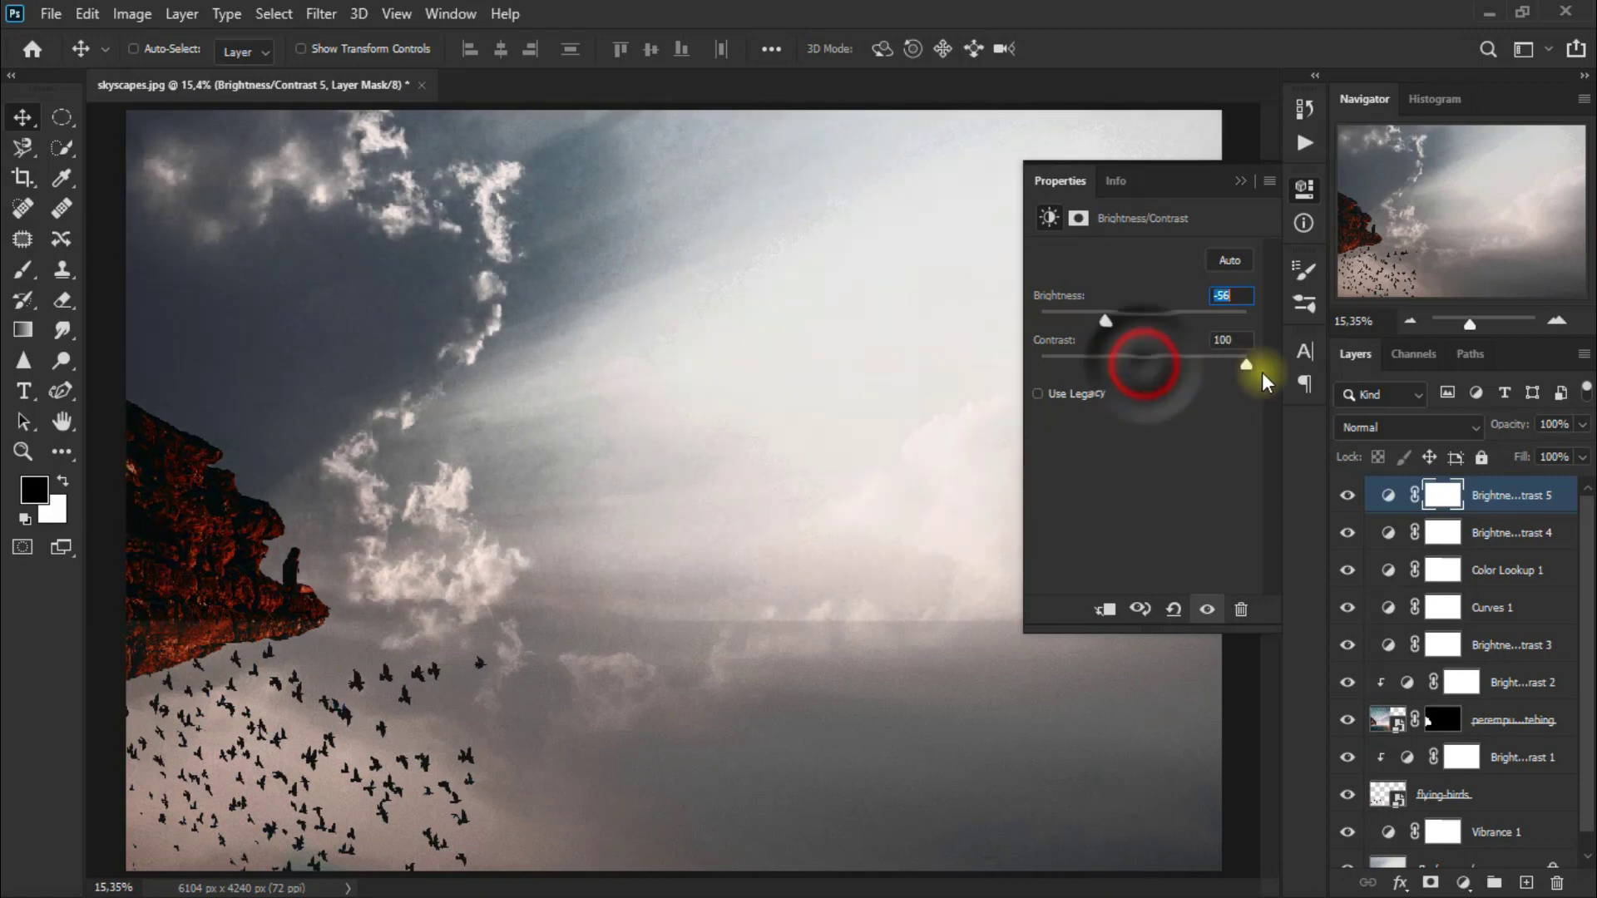
Blend Brightness/Contrast 5 in Color mode and toggle its visibility to compare.
left_click(1238, 183)
left_click(1380, 433)
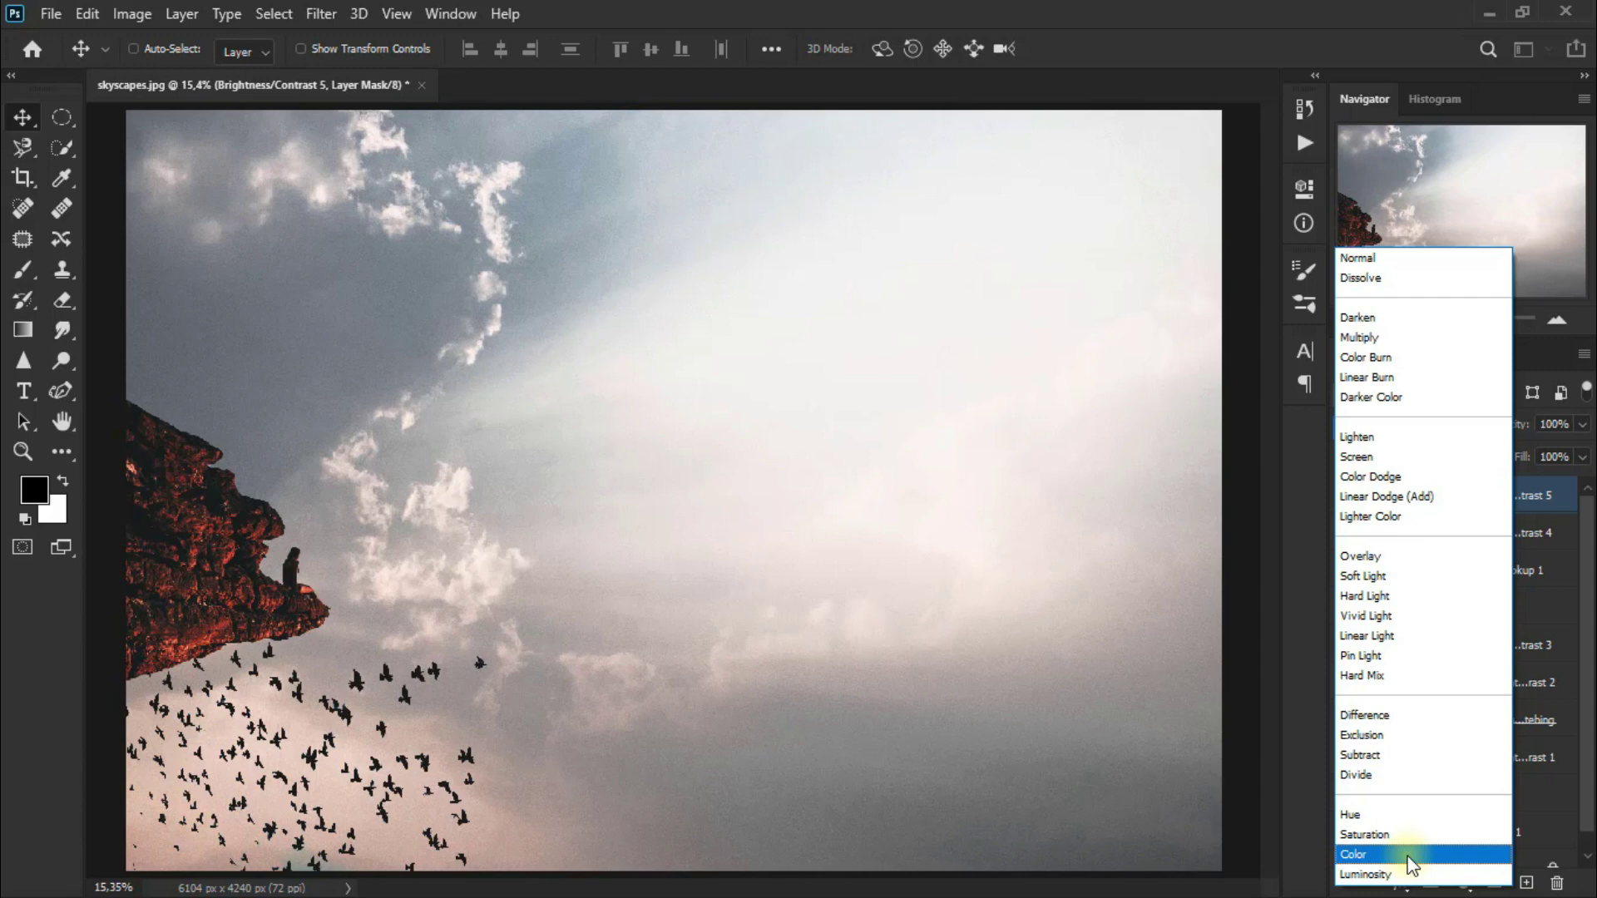
left_click(1411, 859)
left_click(1351, 497)
left_click(1352, 498)
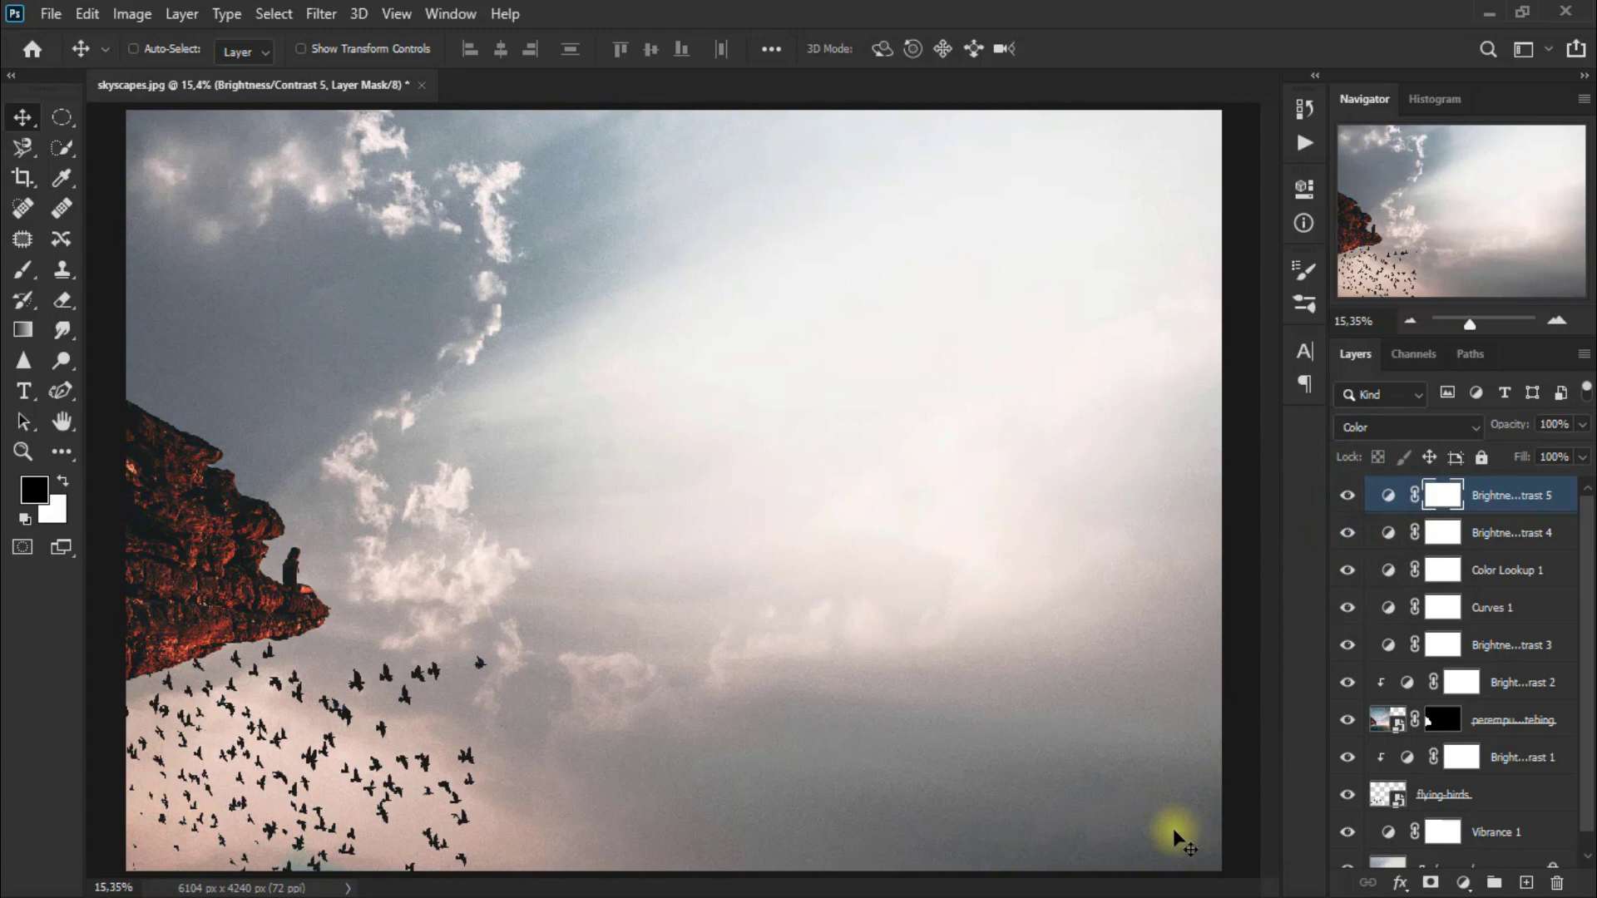
left_click(1512, 645, "shift")
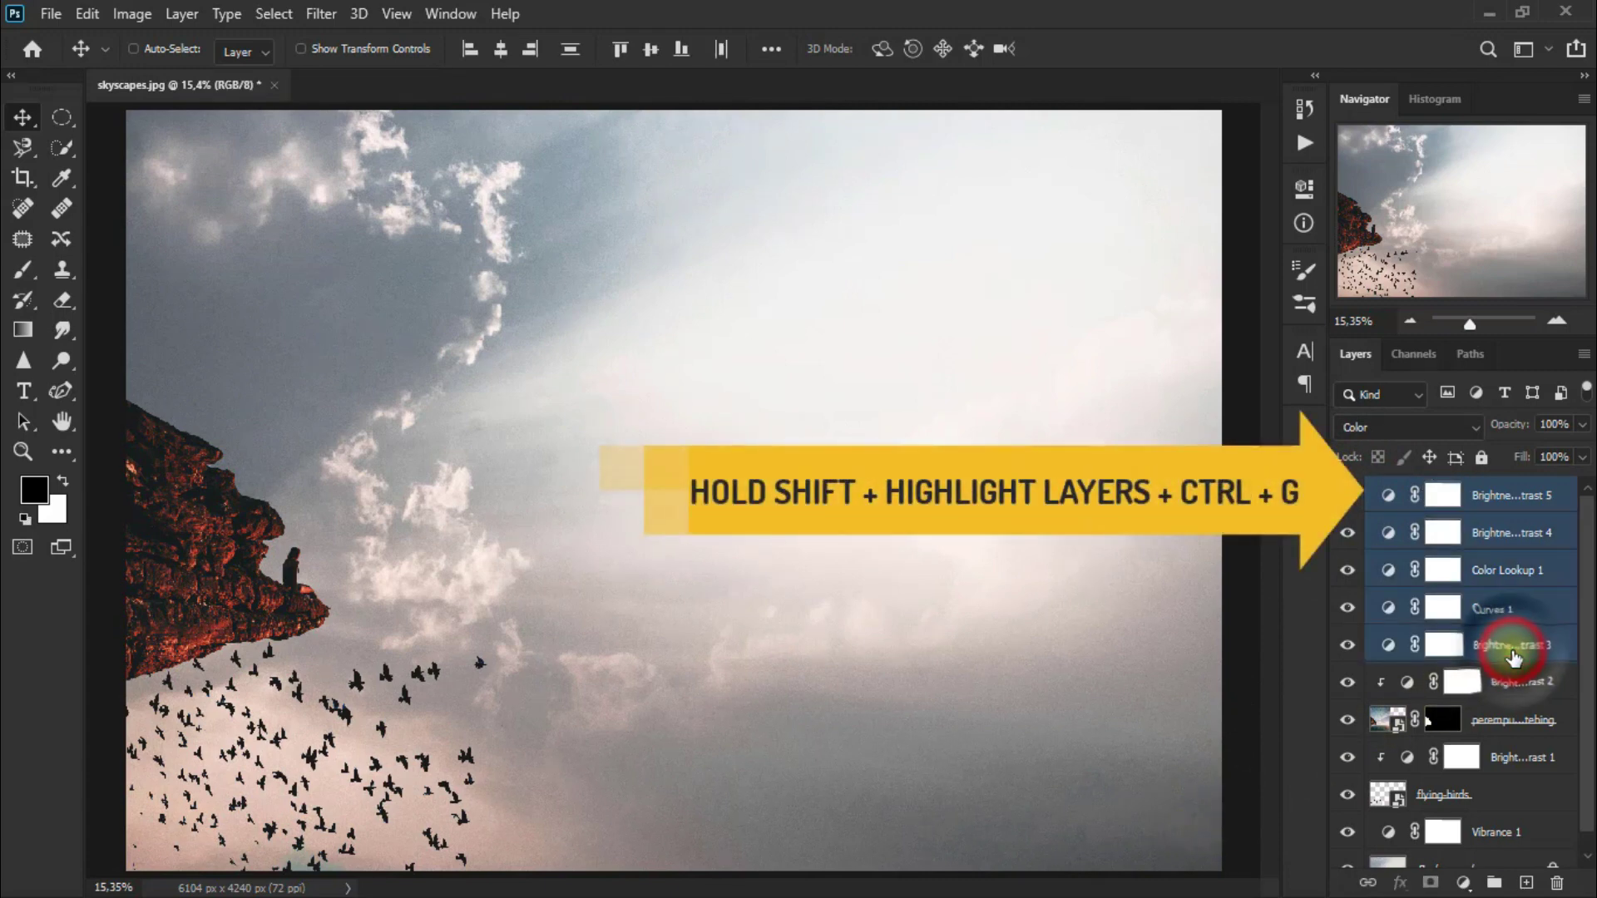
Group the five selected adjustment layers with Ctrl+G and name the group 'darker'.
key("ctrl+g")
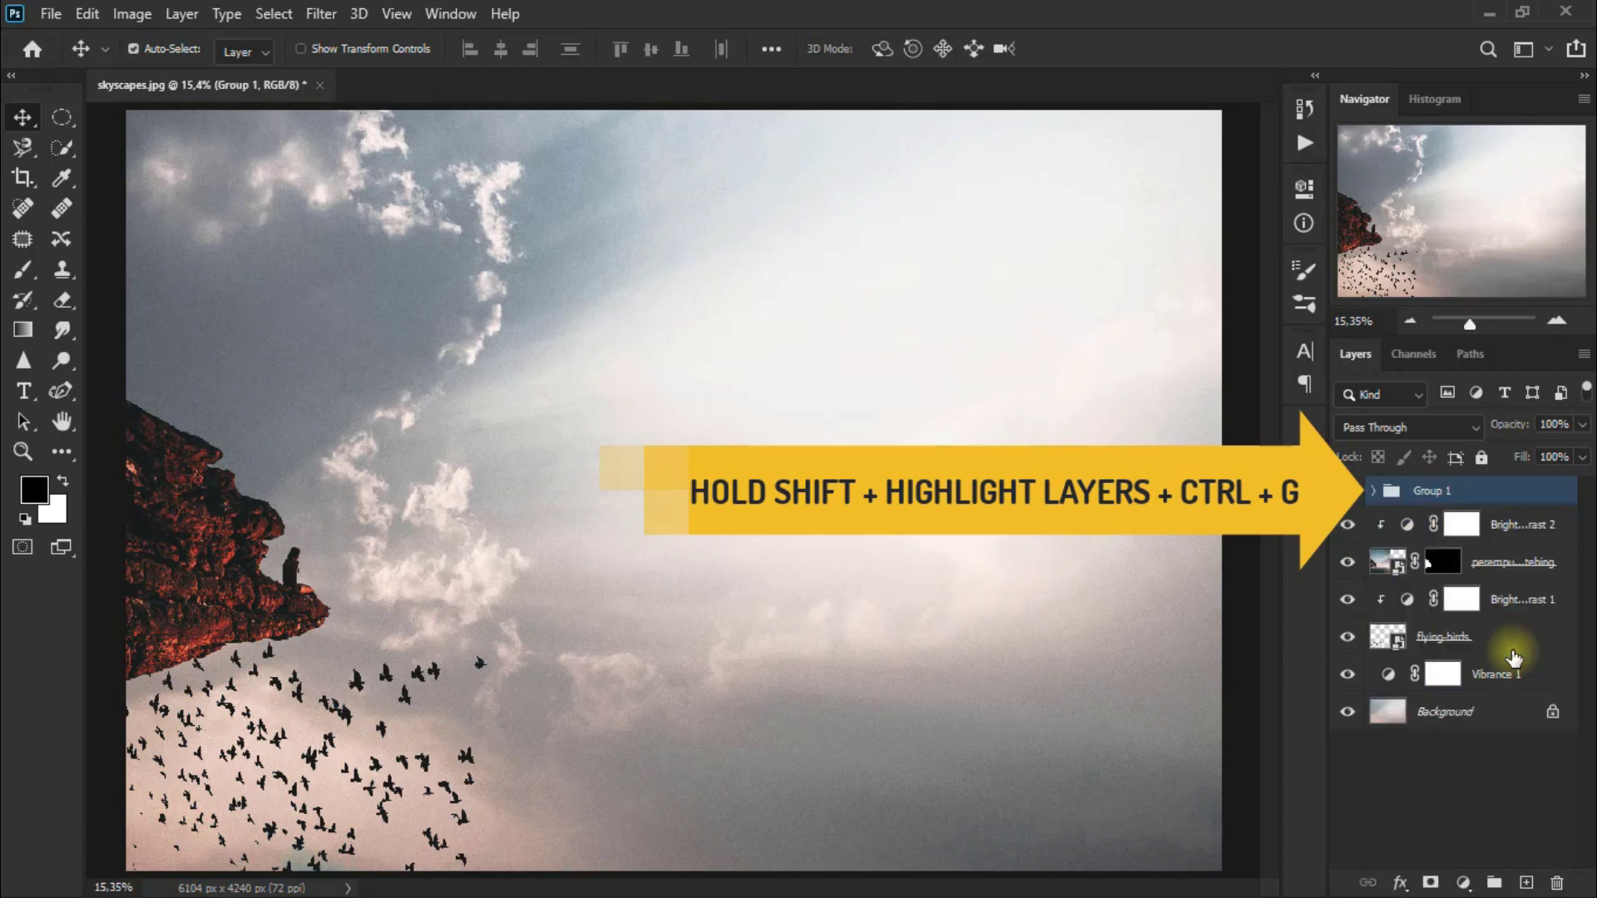
double_click(1437, 492)
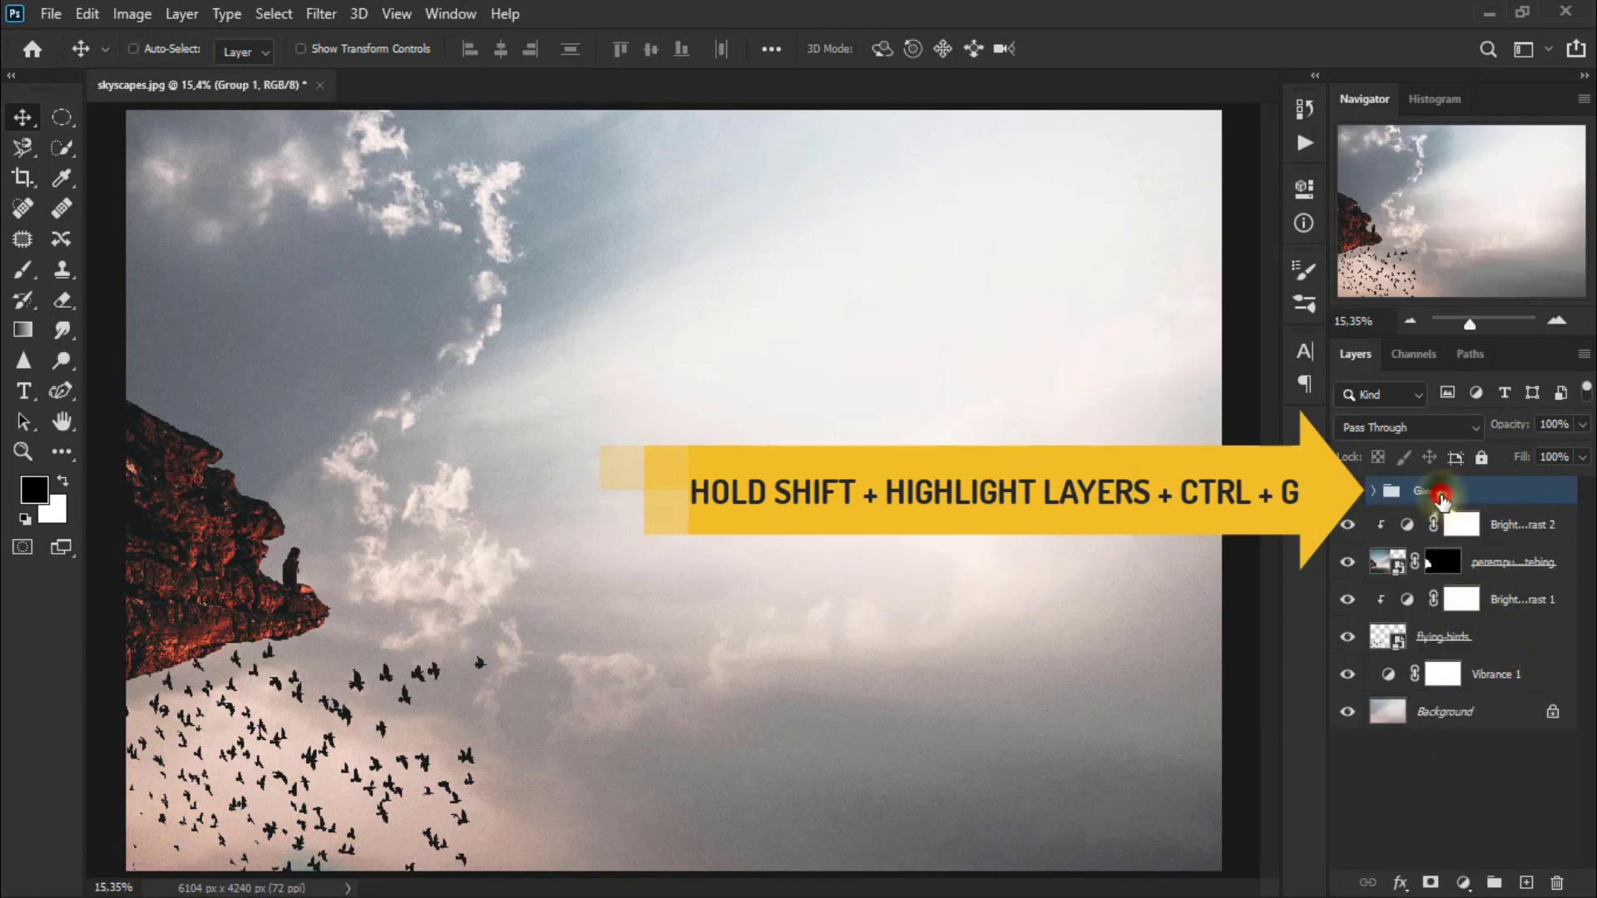
type("c")
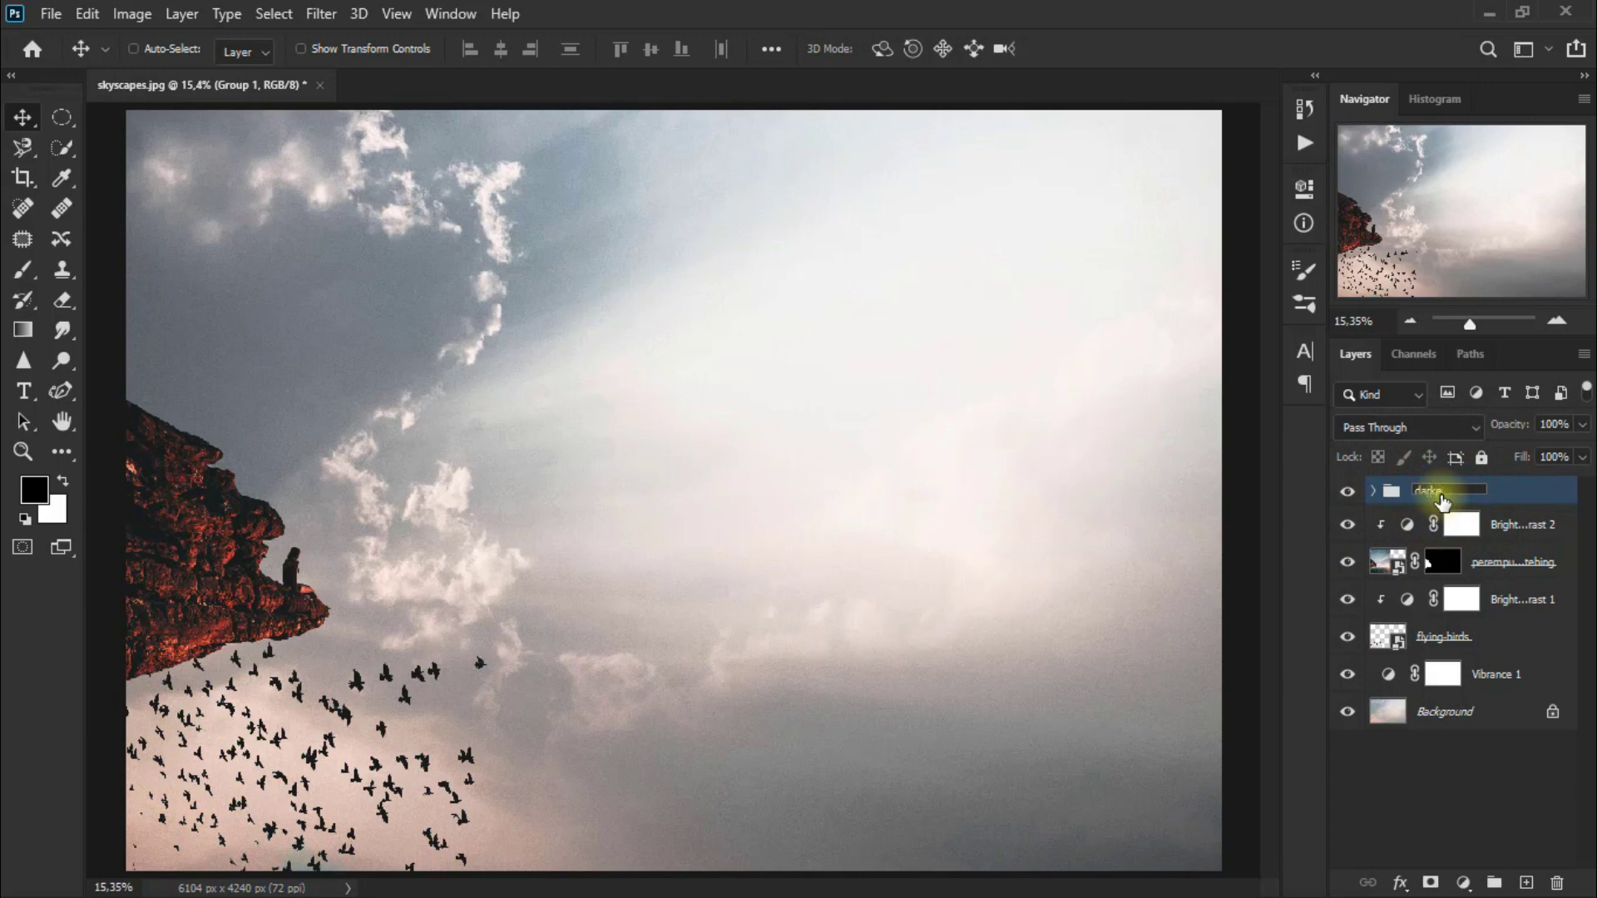
left_click(1510, 493)
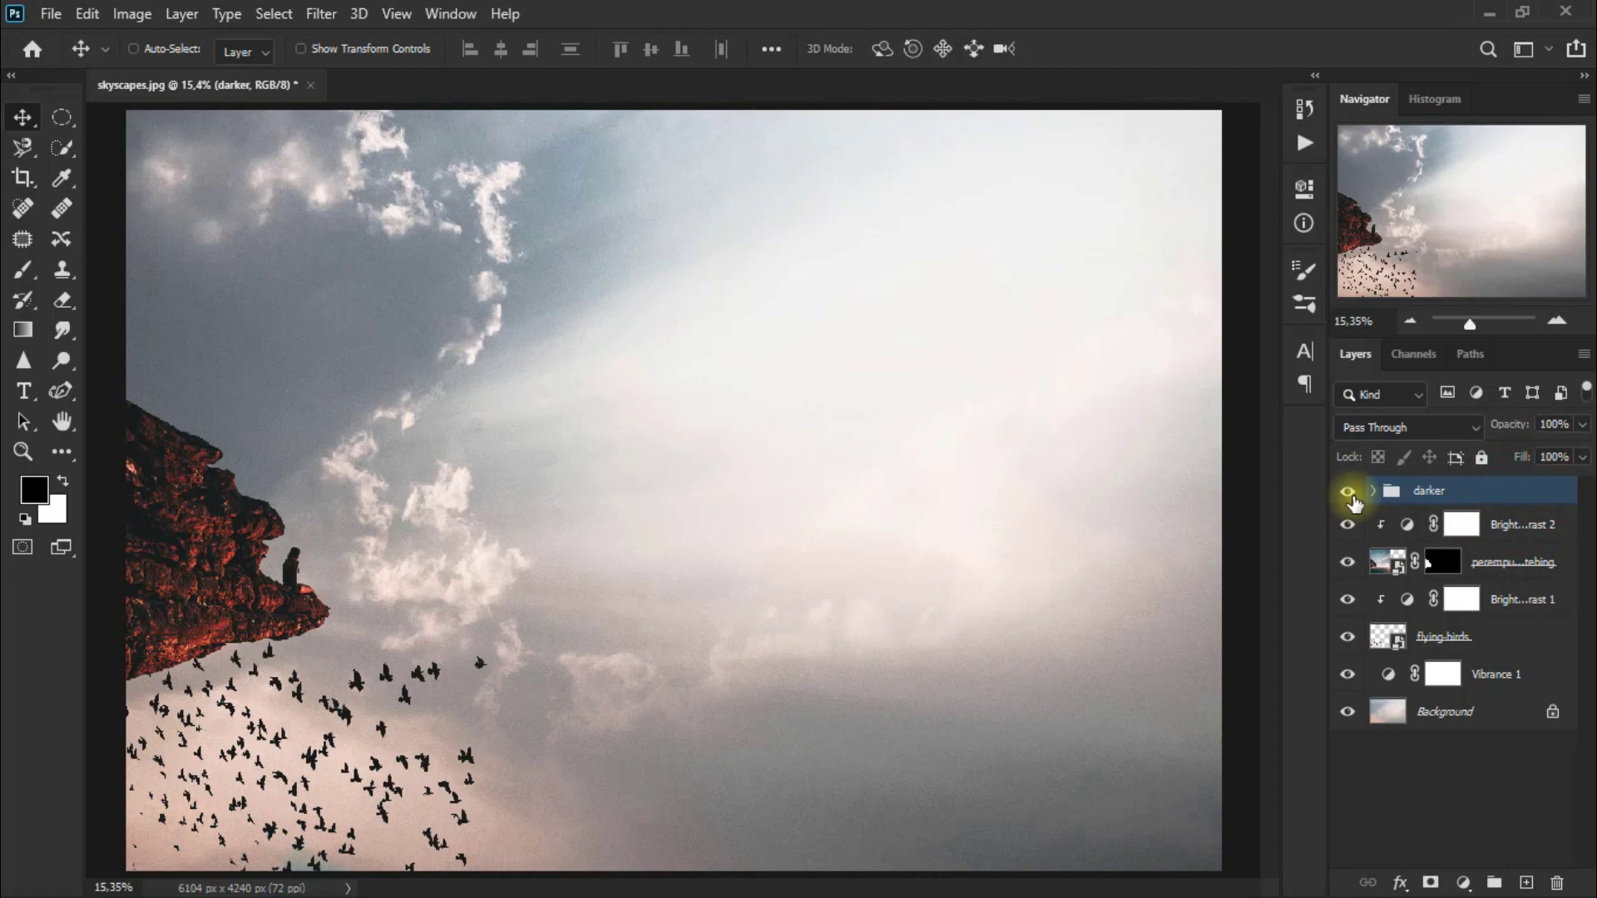
left_click(1349, 494)
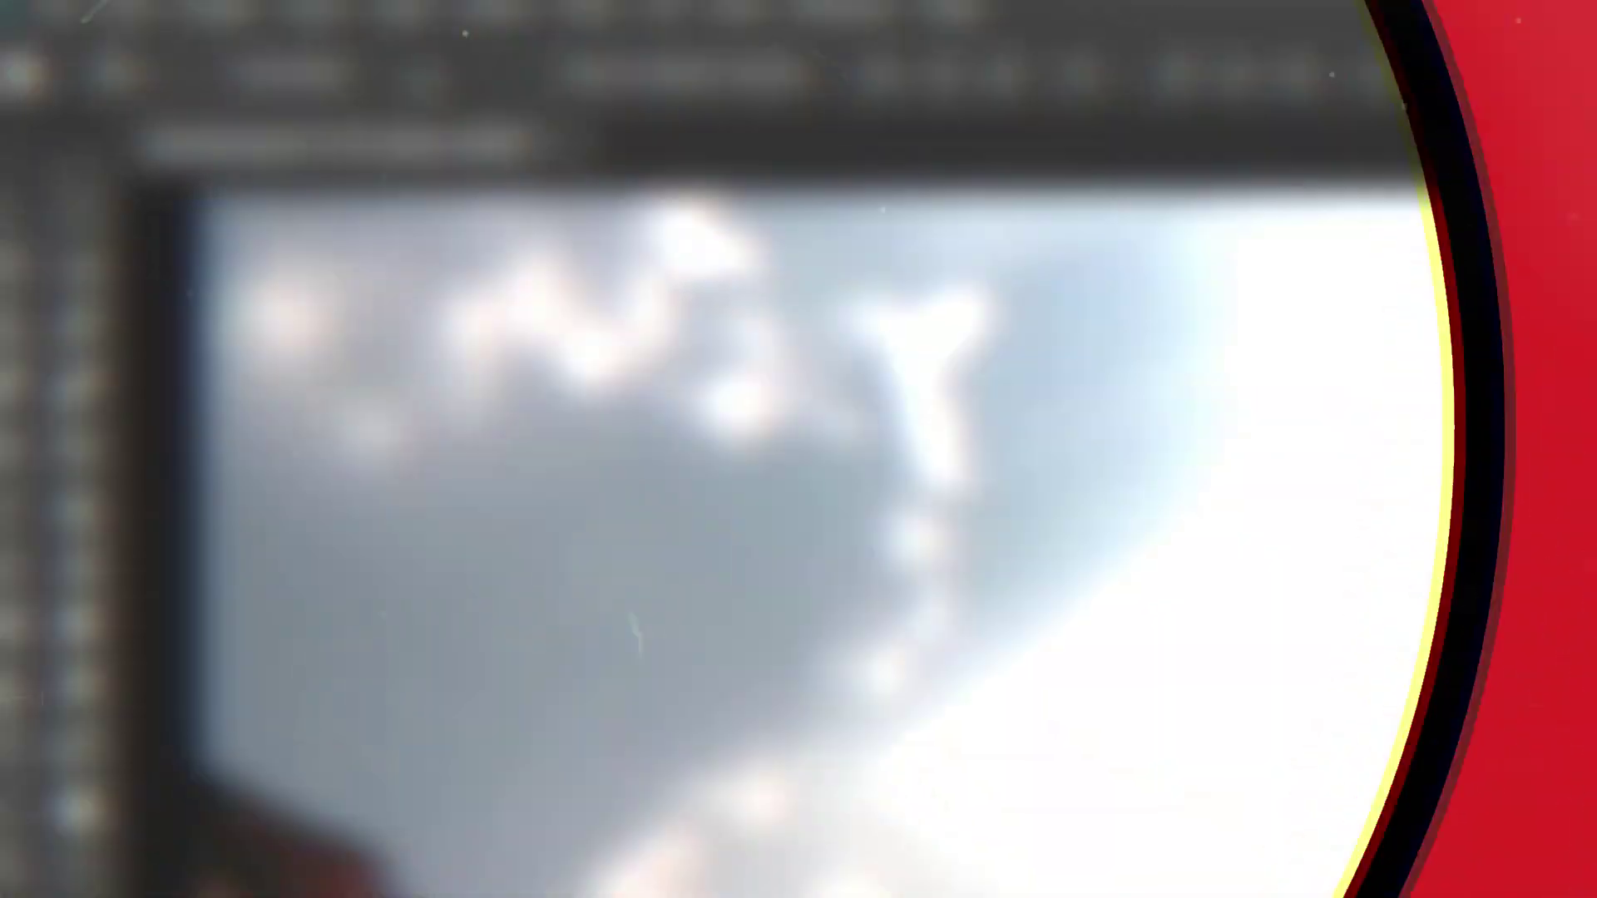
Save the composite as planet-baby.psd and select the Brightness/Contrast 2 layer.
left_click(463, 624)
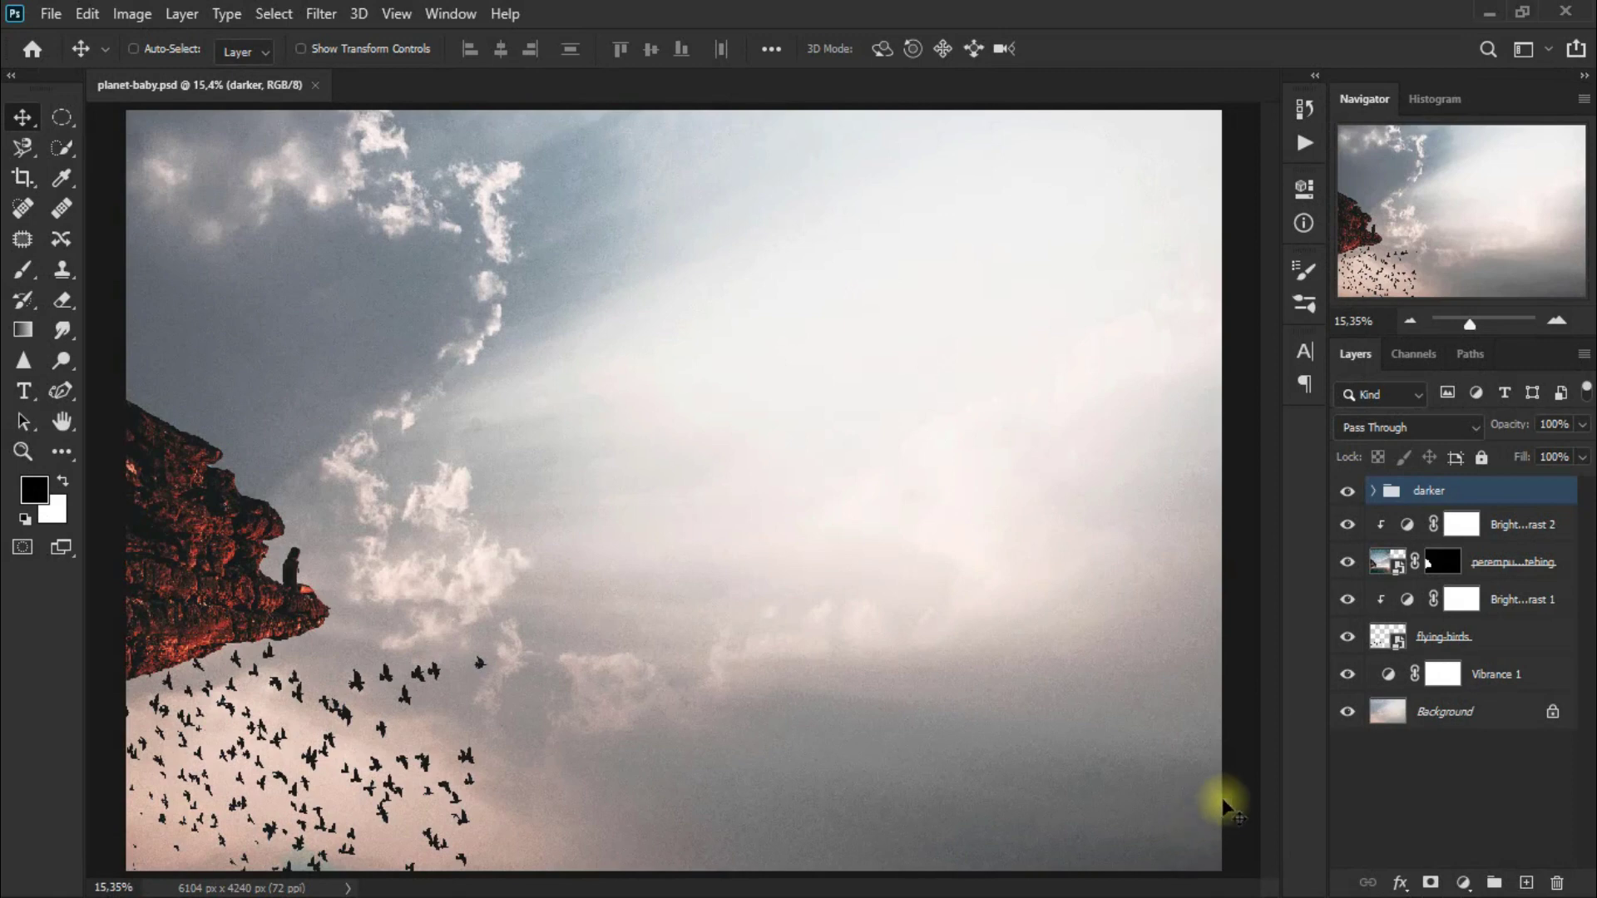
left_click(1517, 539)
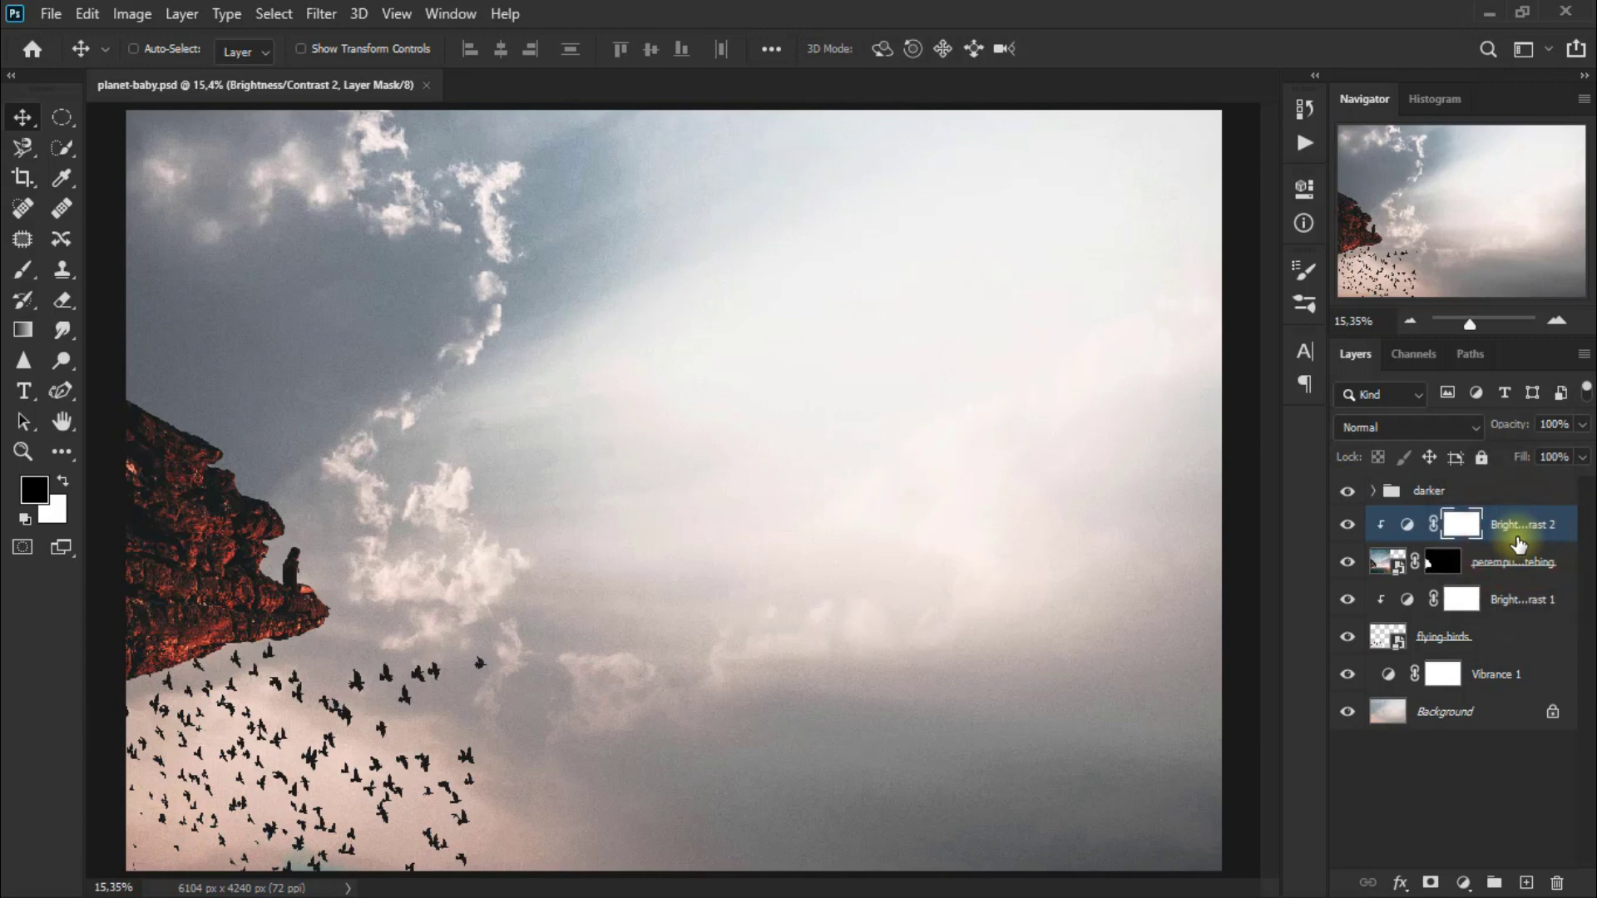
mouse_move(1560, 307)
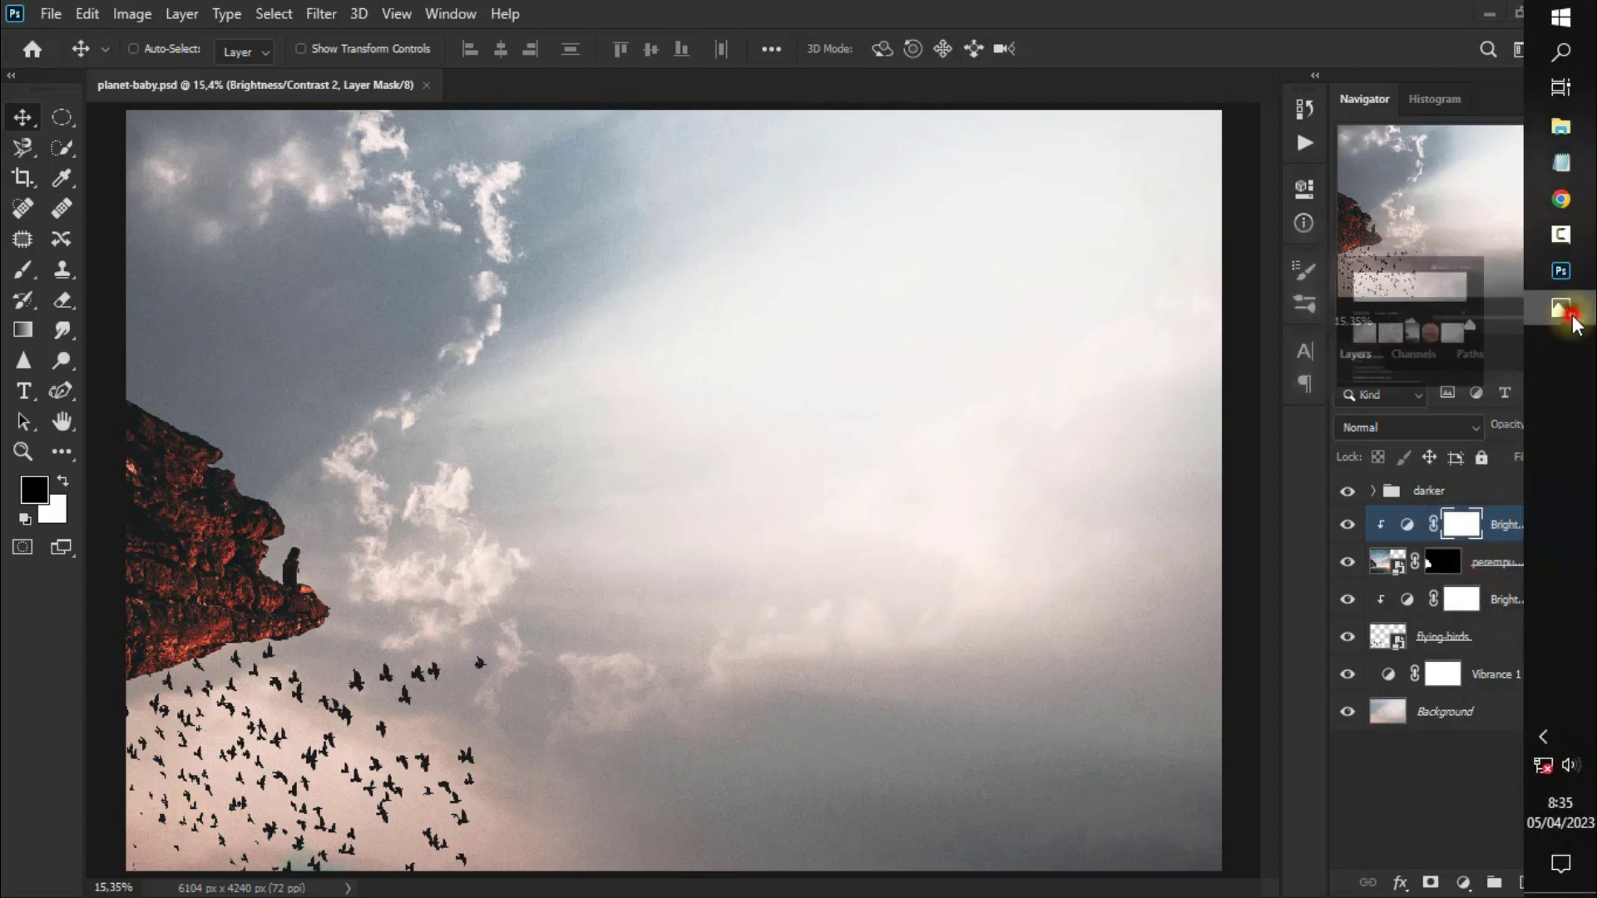
Drag the Mars image from Photos into the composite as the planet-merah layer.
left_click(1571, 316)
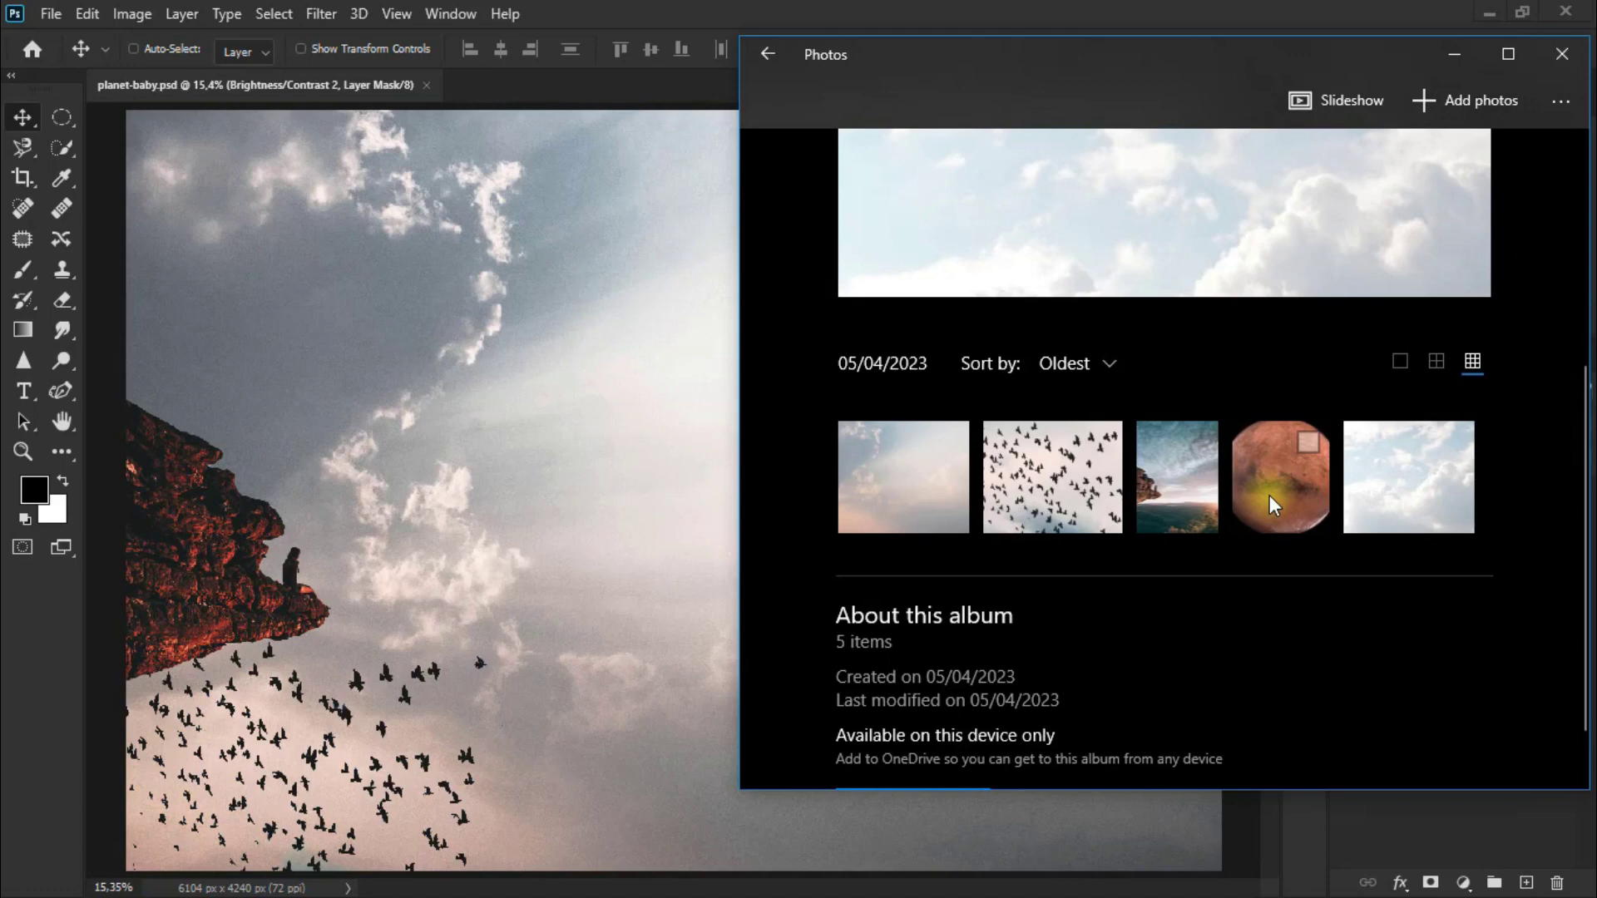
left_click_drag(1269, 496, 592, 557)
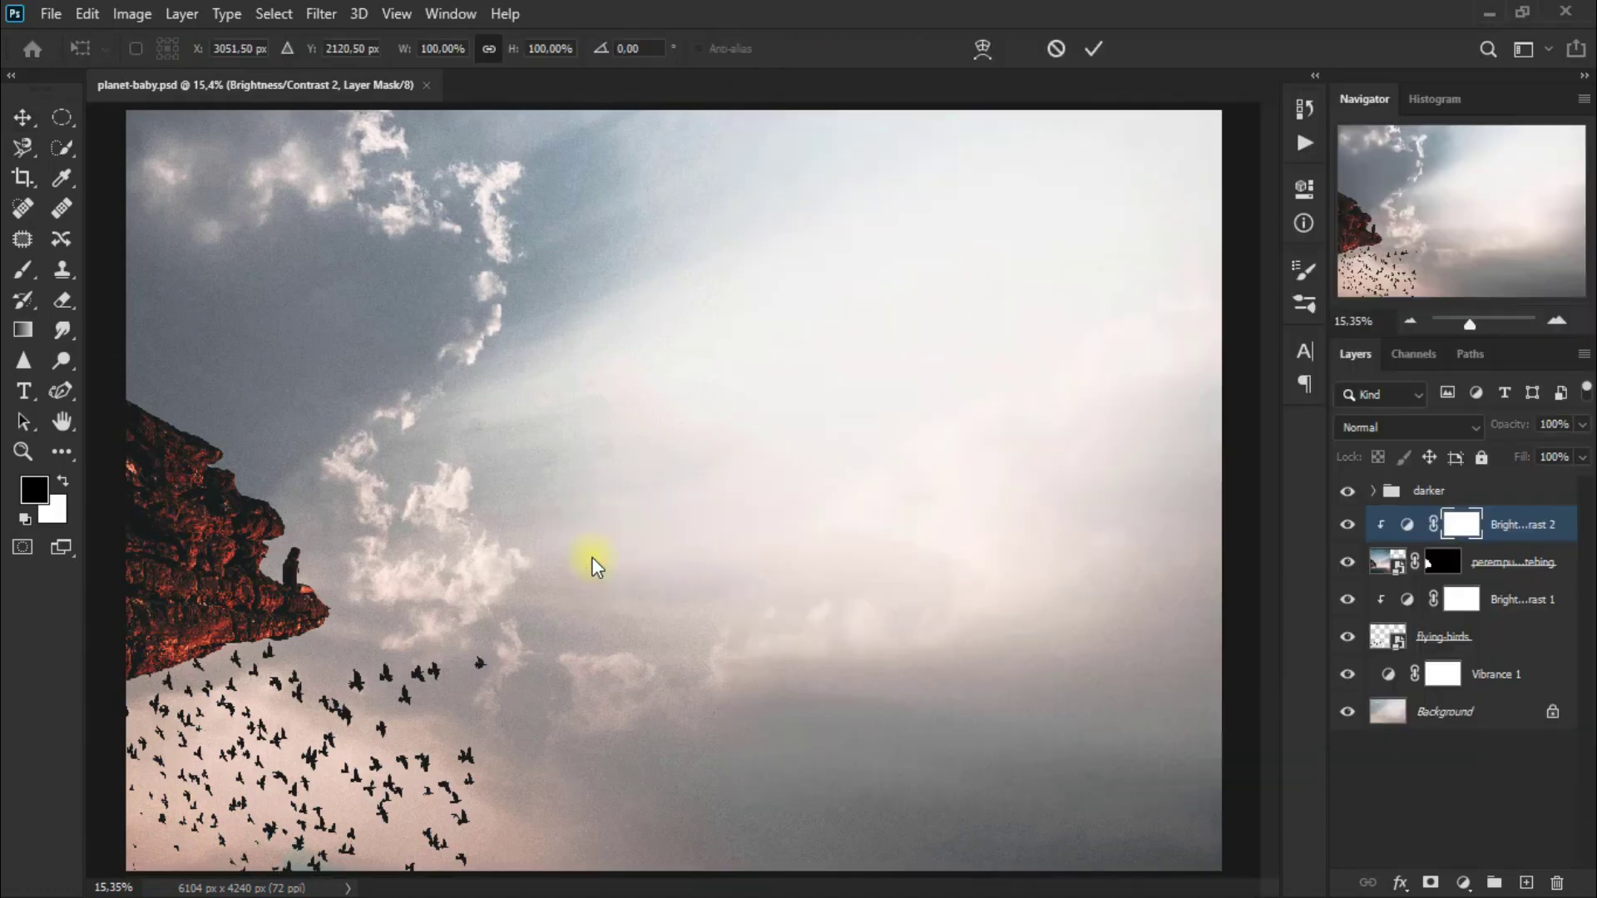
left_click(1092, 50)
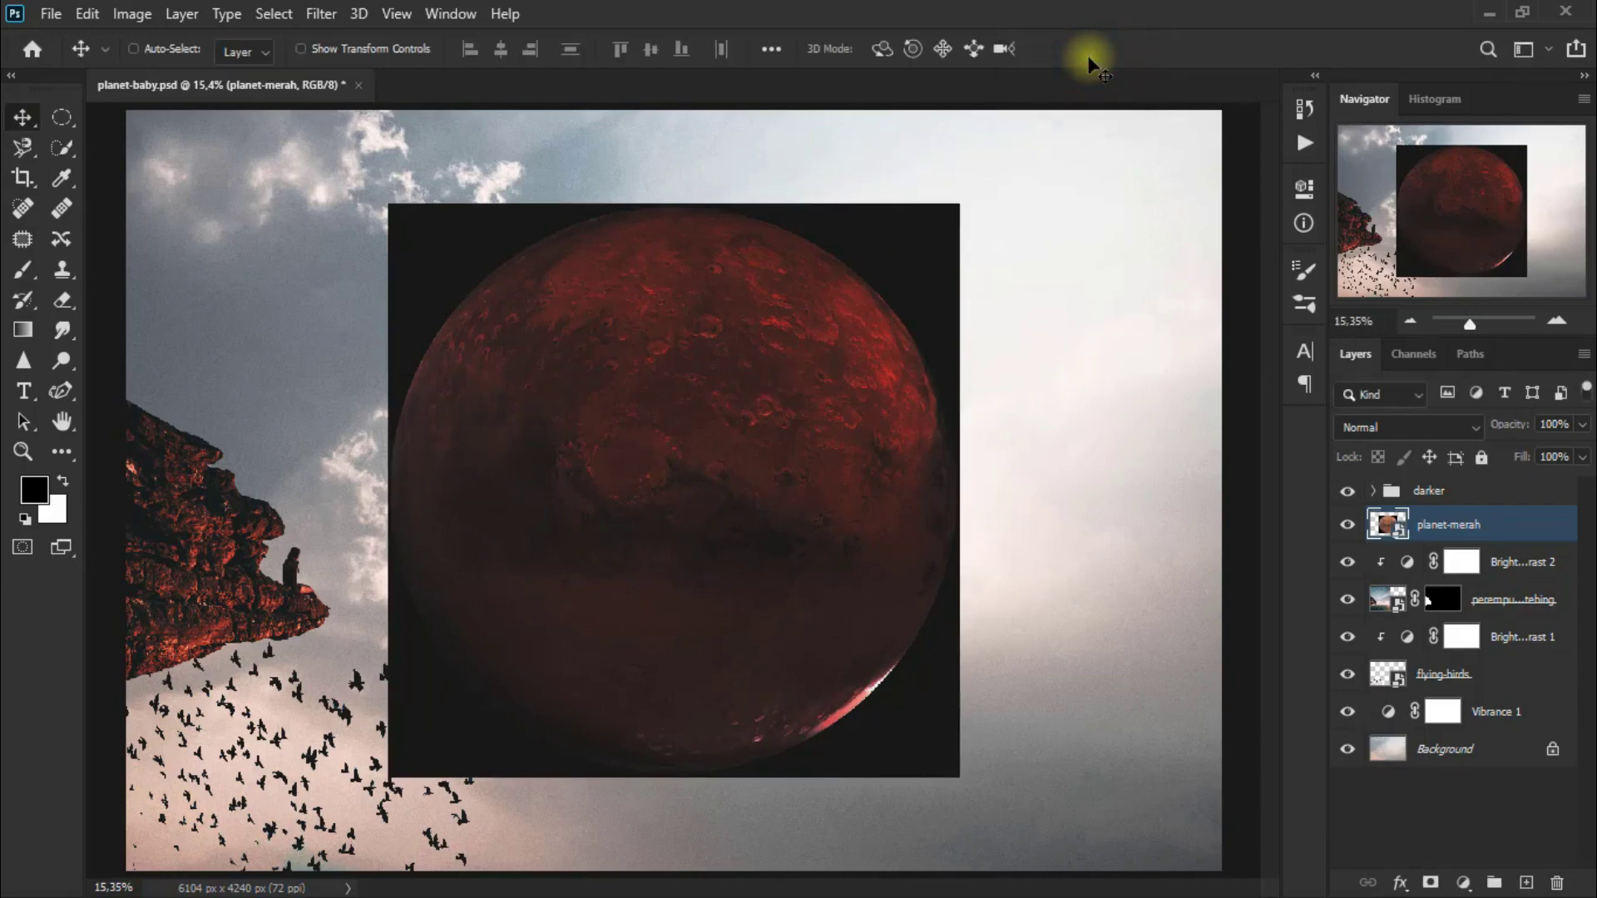
Mask planet-merah to a clean sphere via Select Subject and place it right of centre.
mouse_move(742, 491)
left_mouse_down()
mouse_move(921, 479)
mouse_move(905, 487)
left_mouse_up()
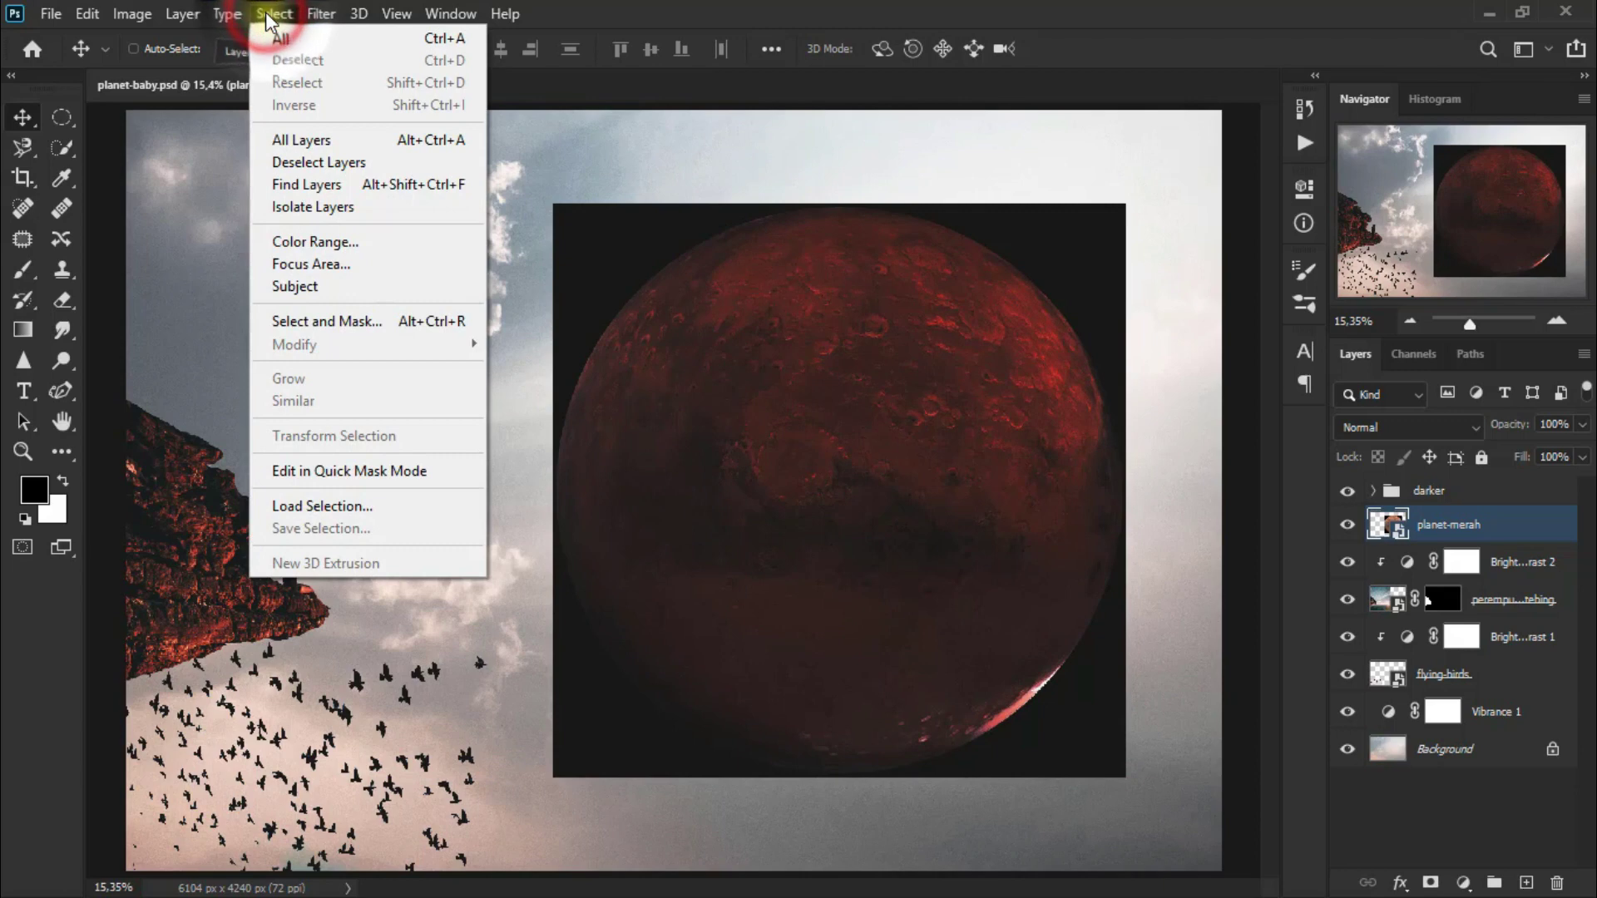
left_click(359, 285)
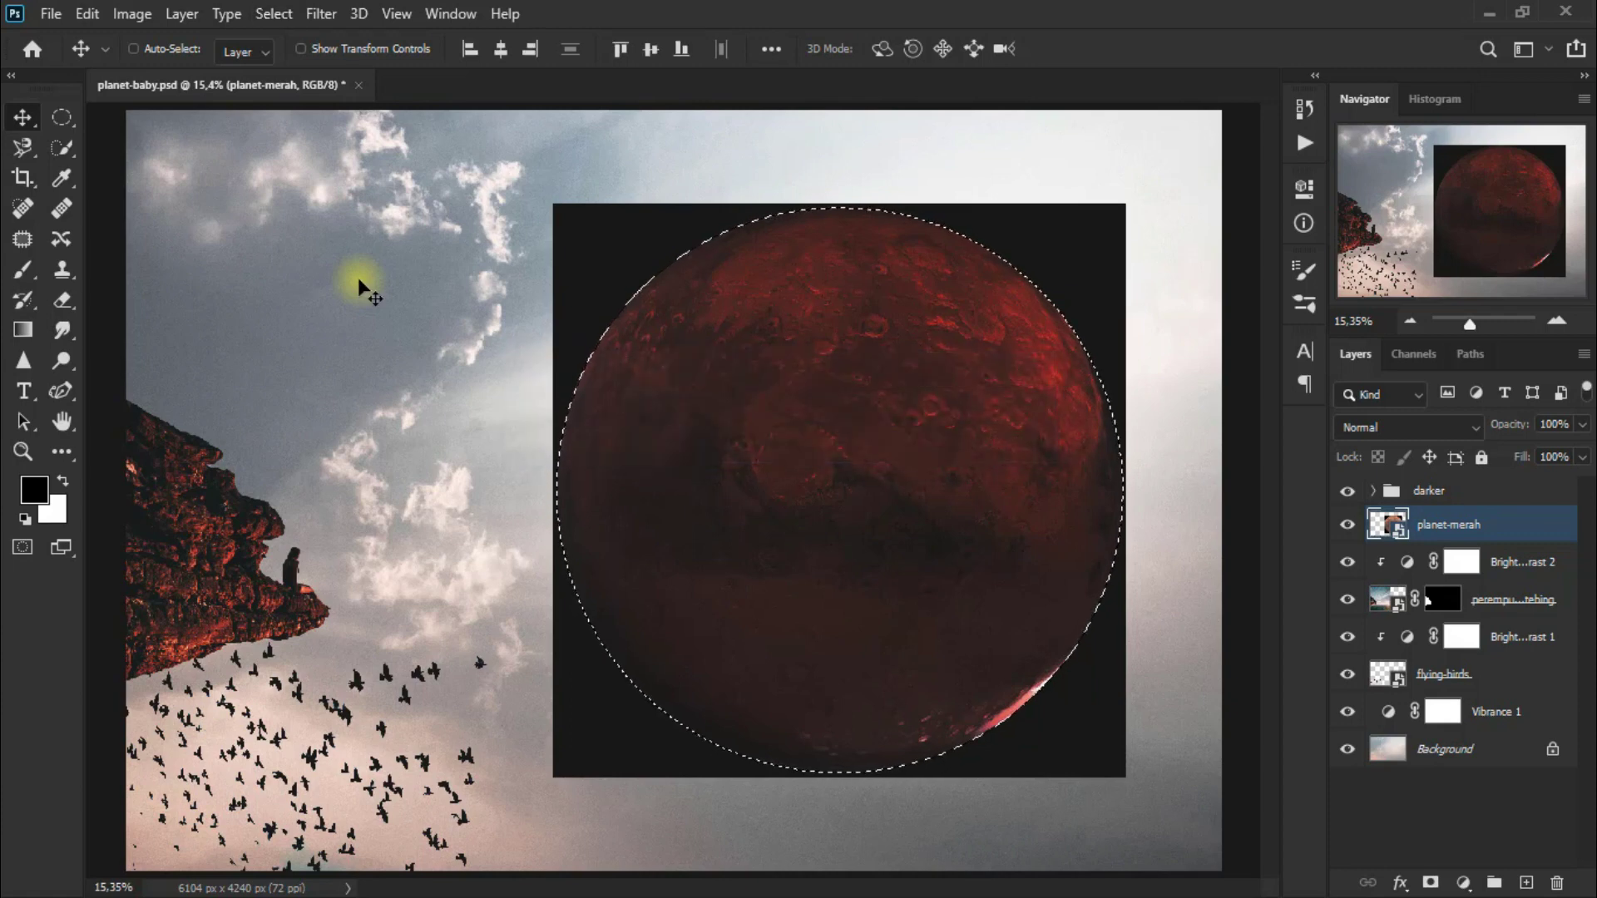
left_click(1429, 882)
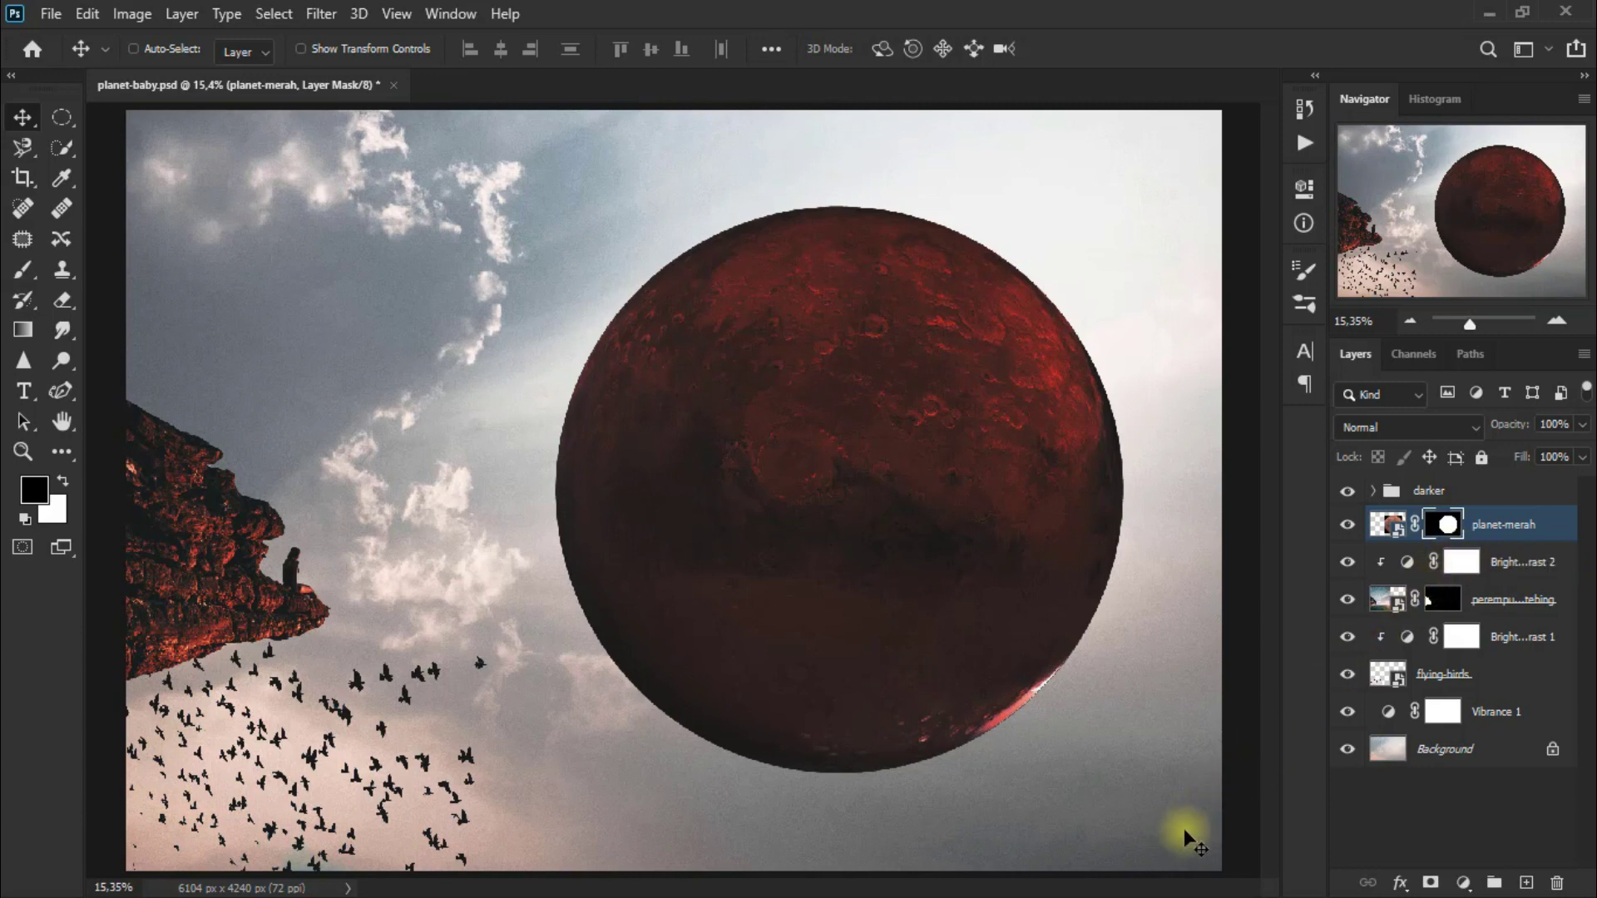
left_click_drag(836, 543, 801, 505)
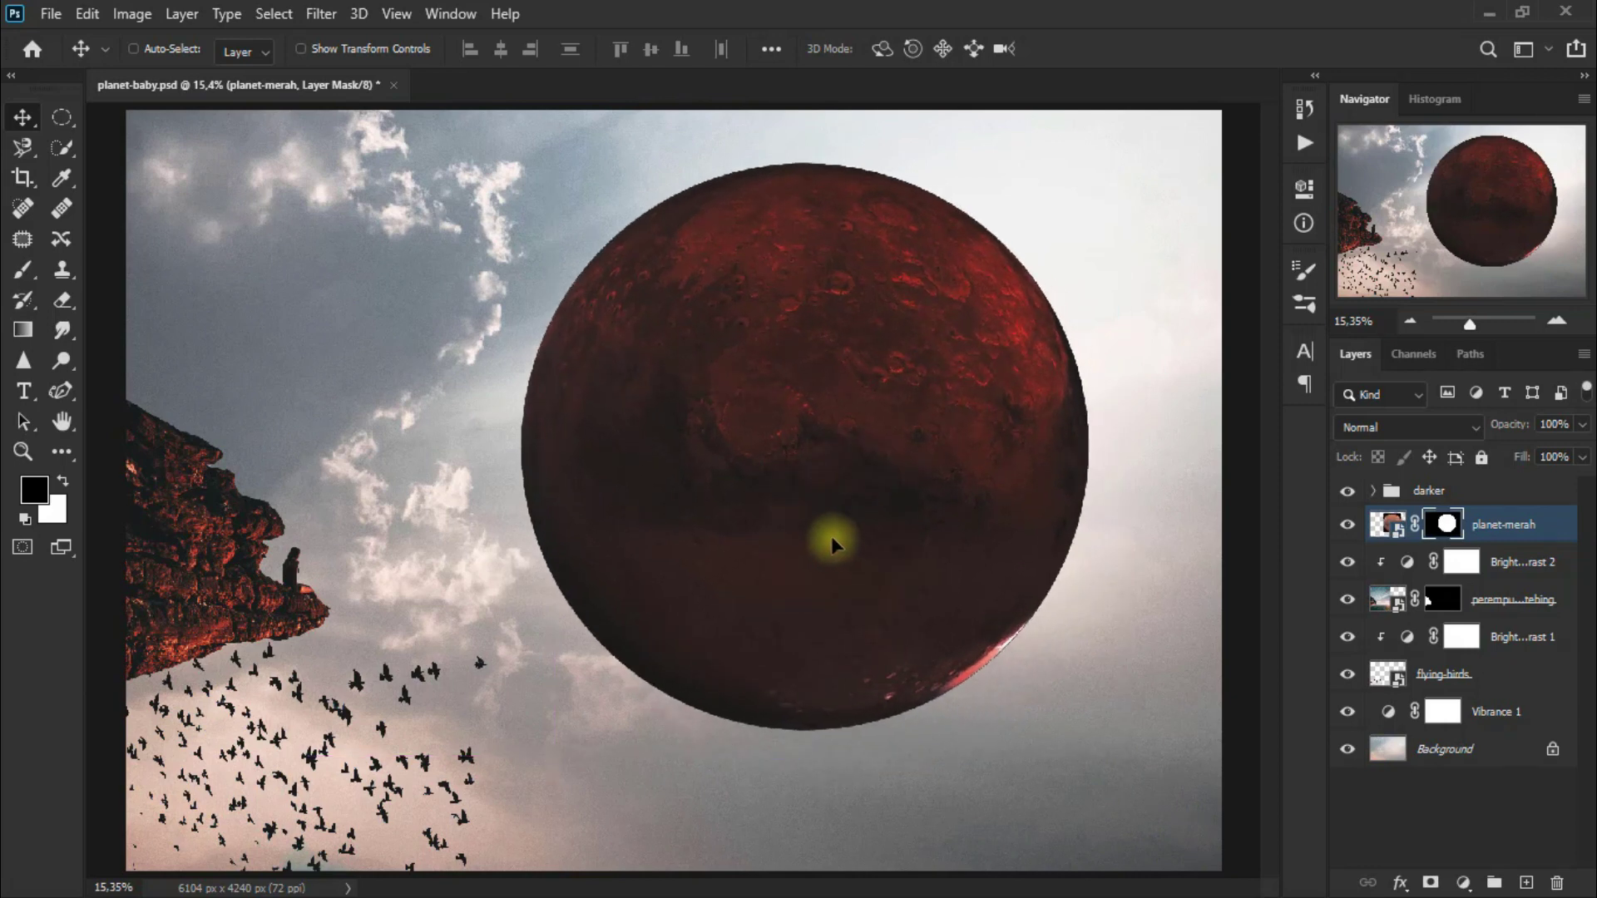
left_click_drag(802, 496, 809, 499)
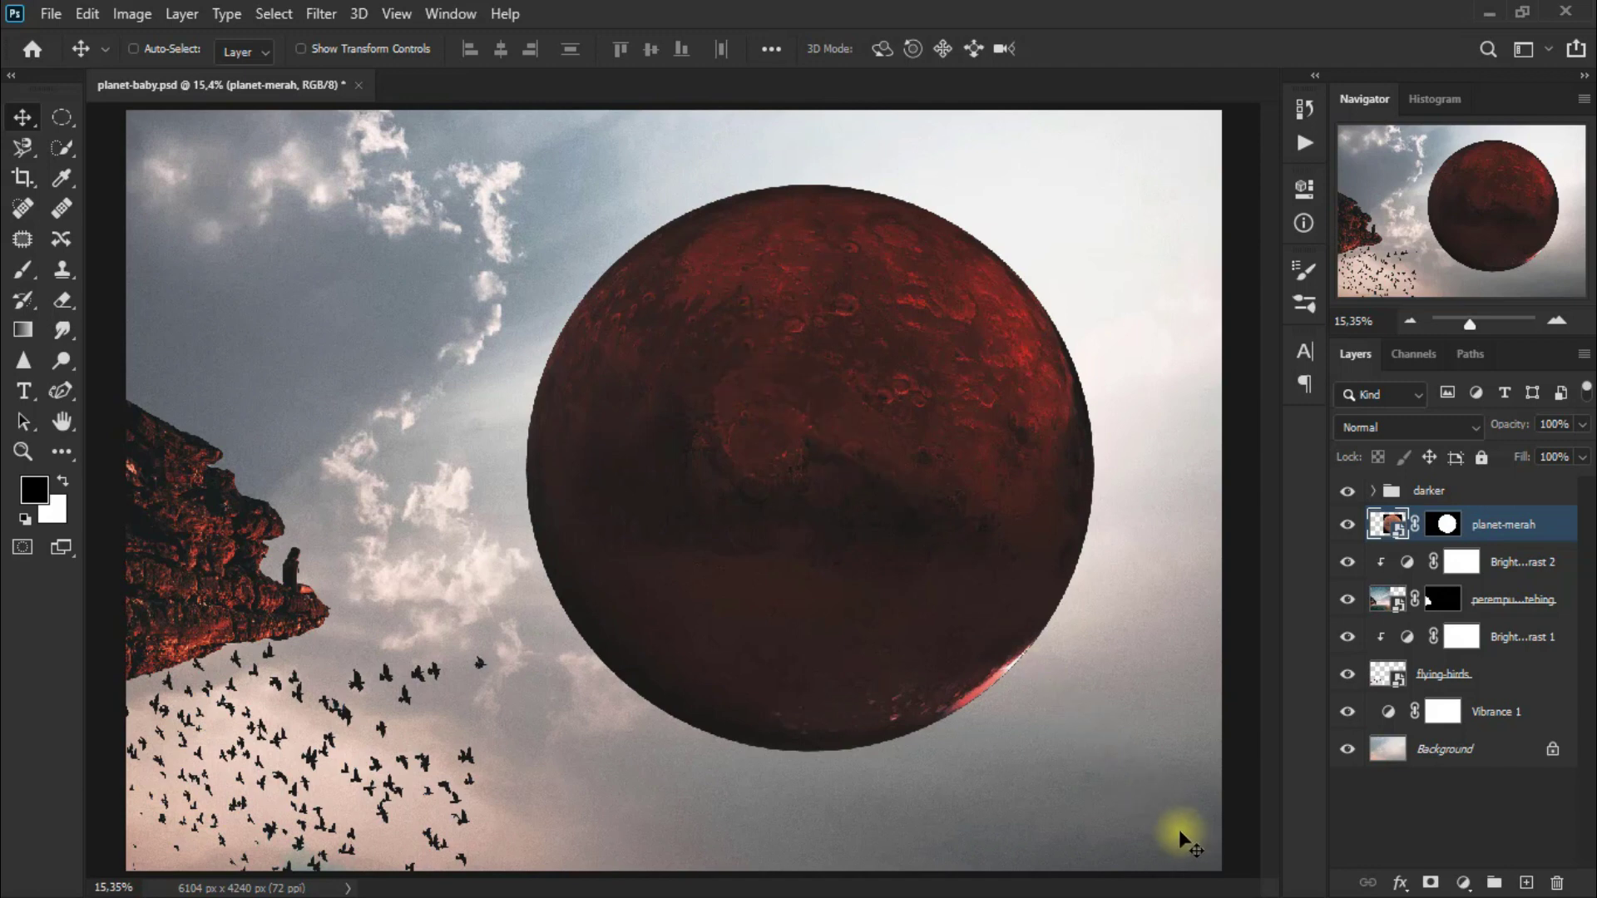
double_click(1551, 532)
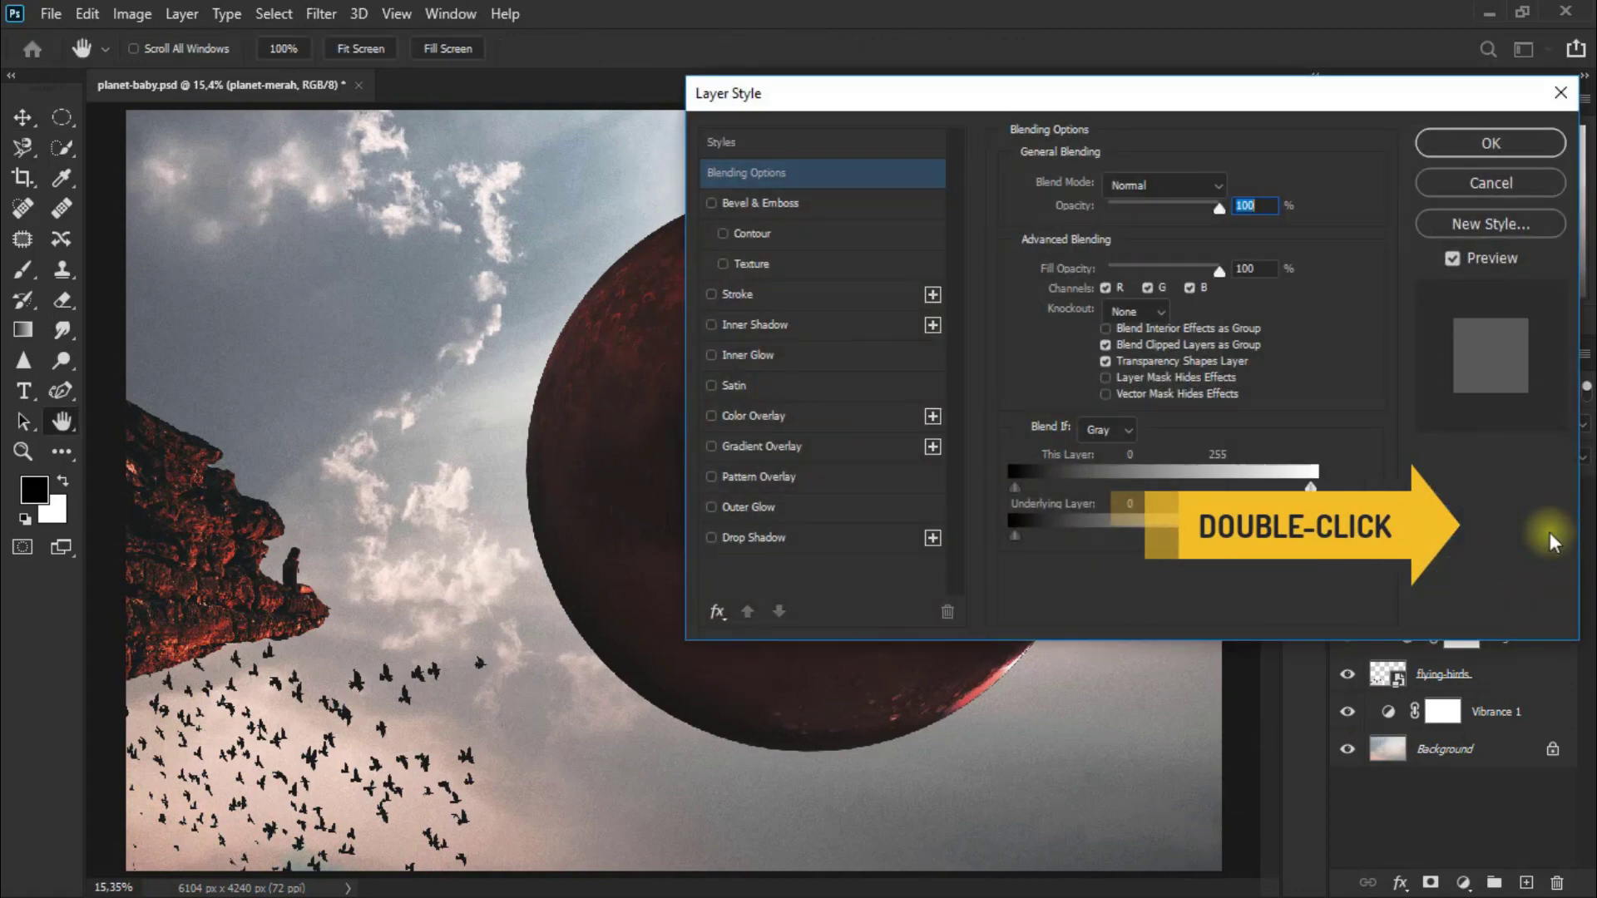
Give planet-merah an f9dc58 Screen Inner Glow at 51% opacity, 250 px size.
left_click(792, 357)
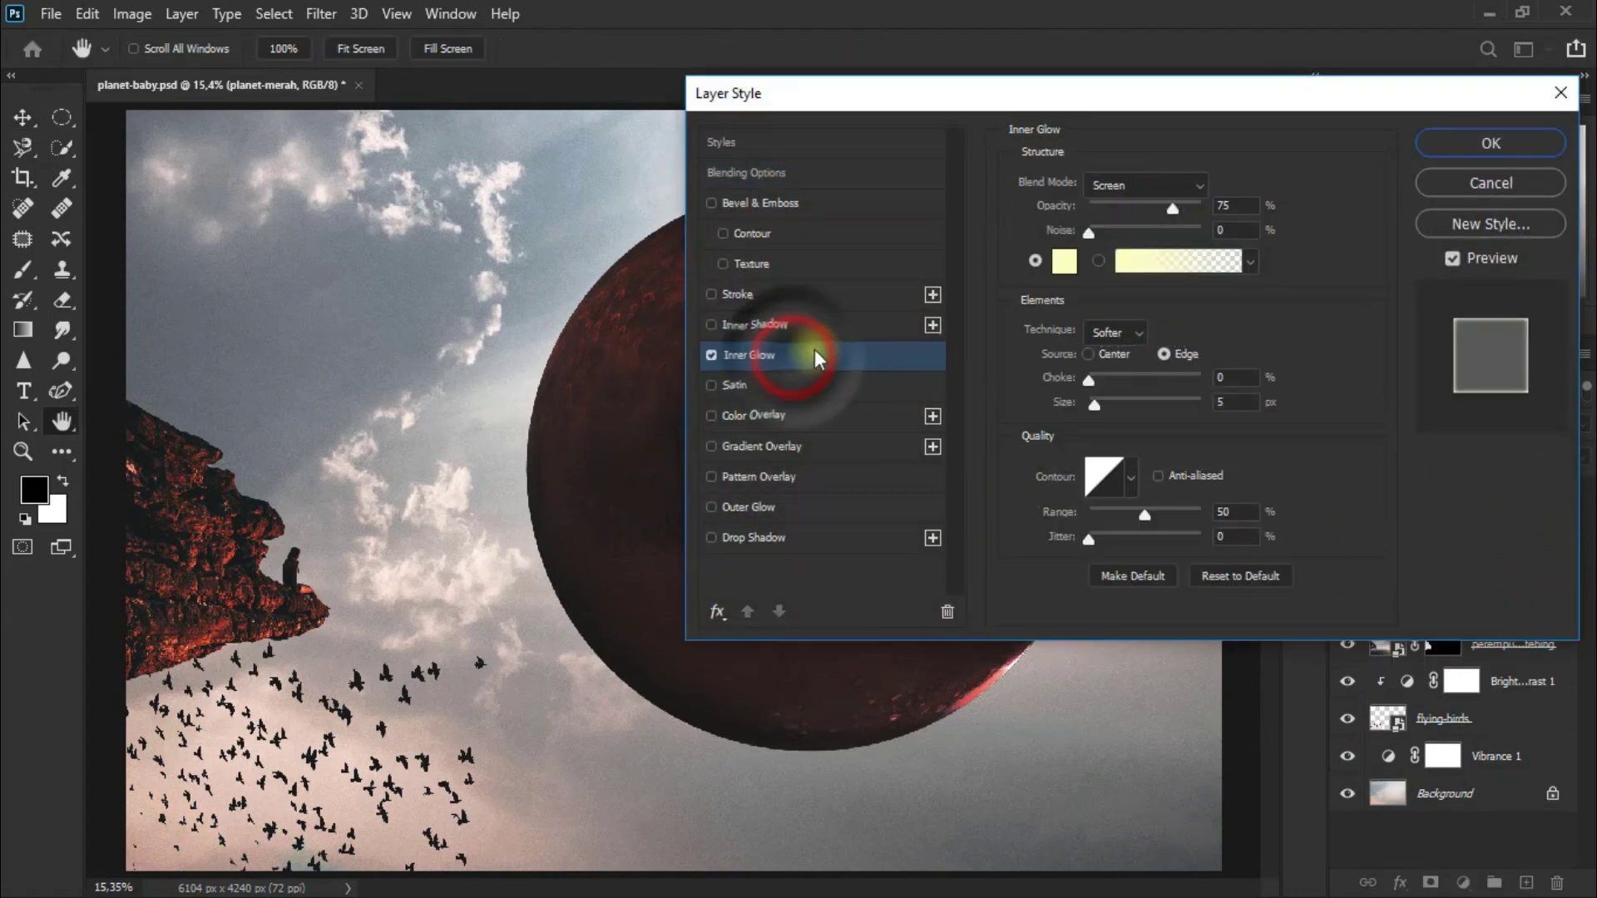
left_click(1064, 261)
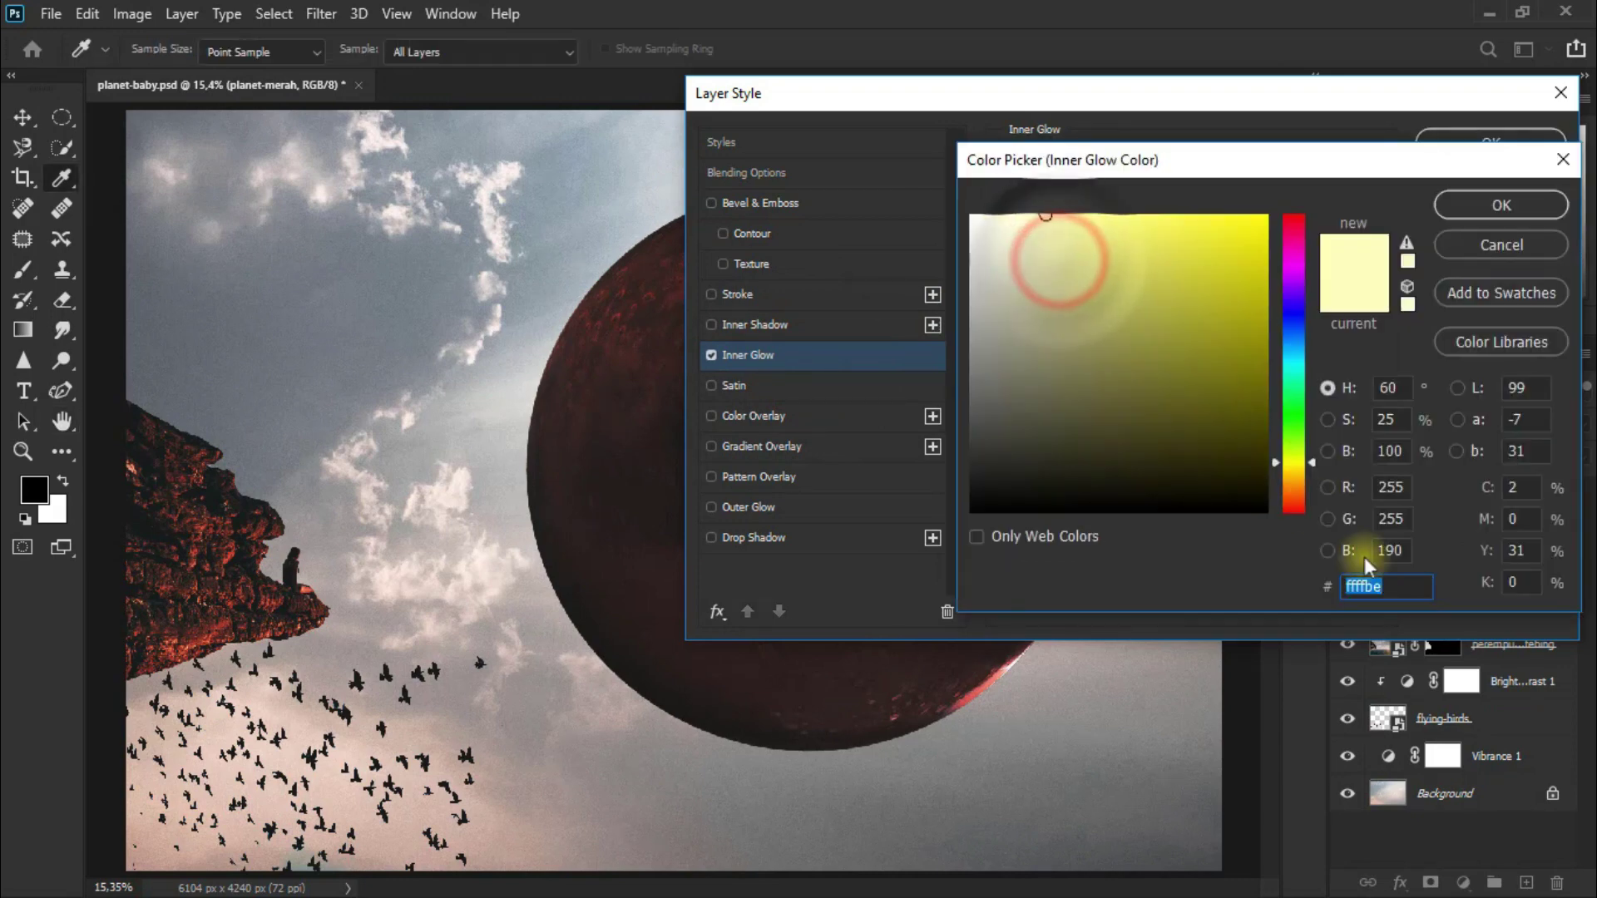
type("f9dc58")
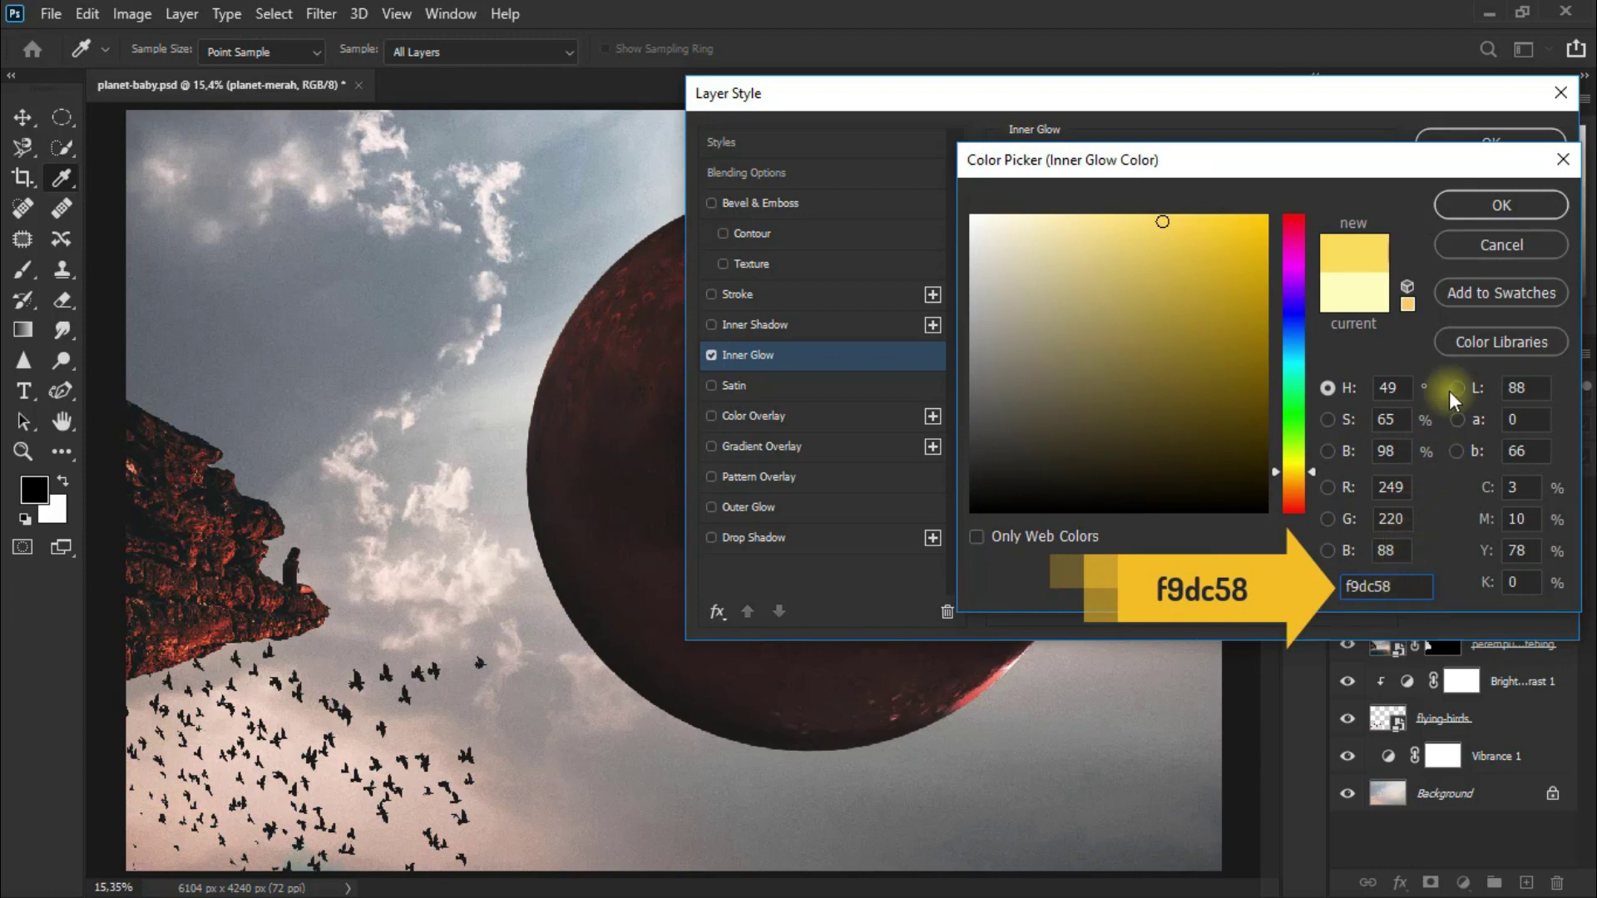
left_click(1501, 205)
left_click_drag(1170, 208, 1146, 208)
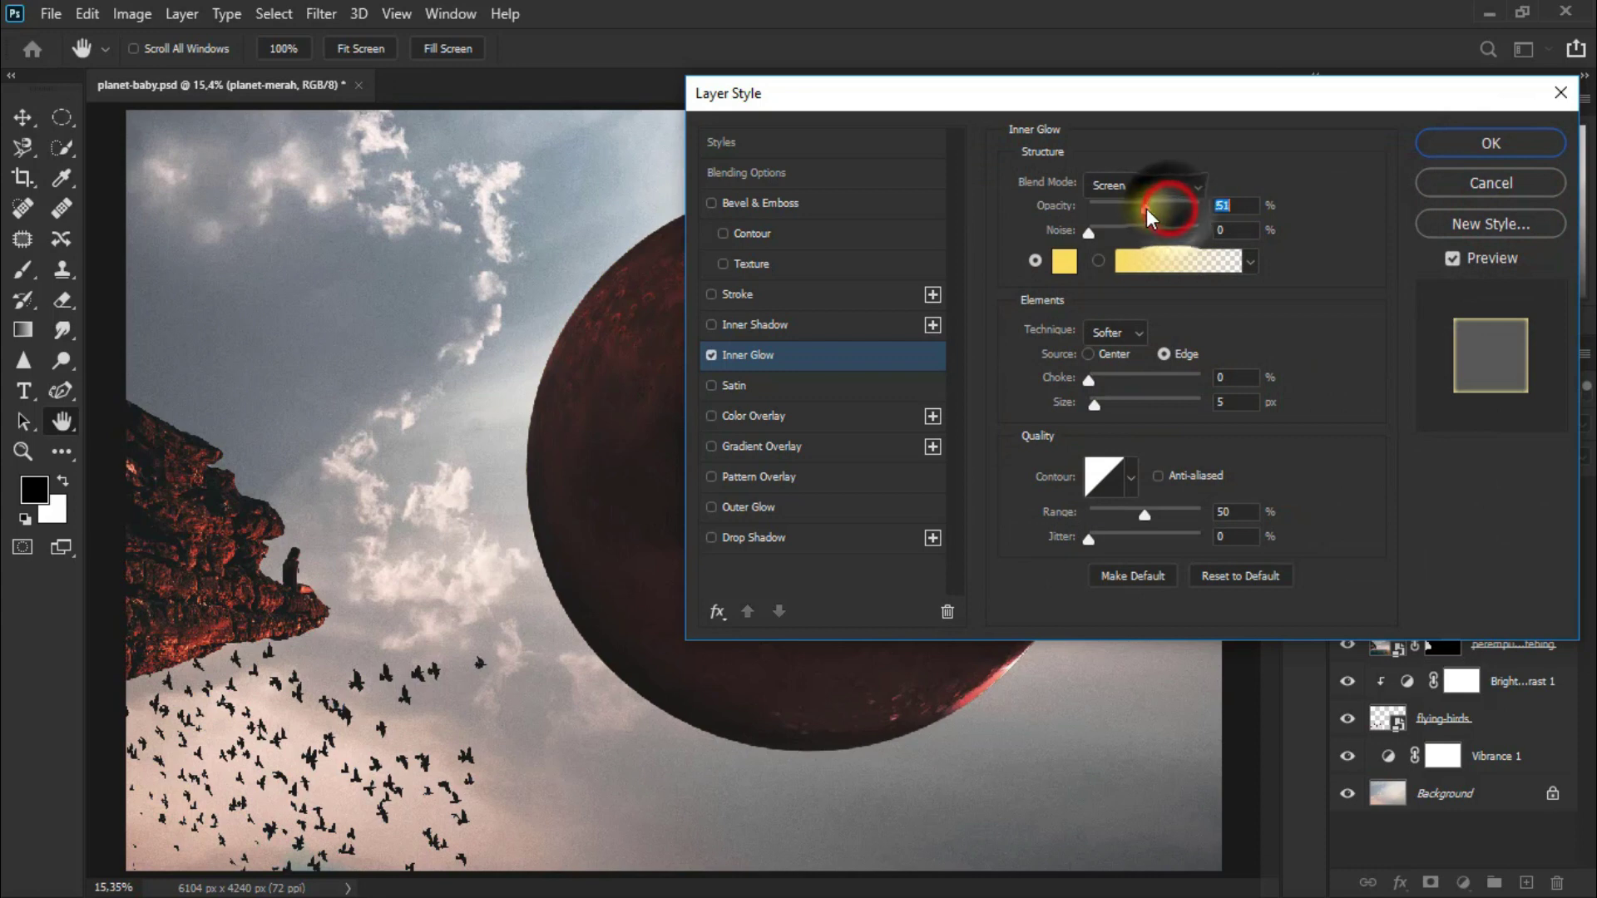
left_click(1227, 205)
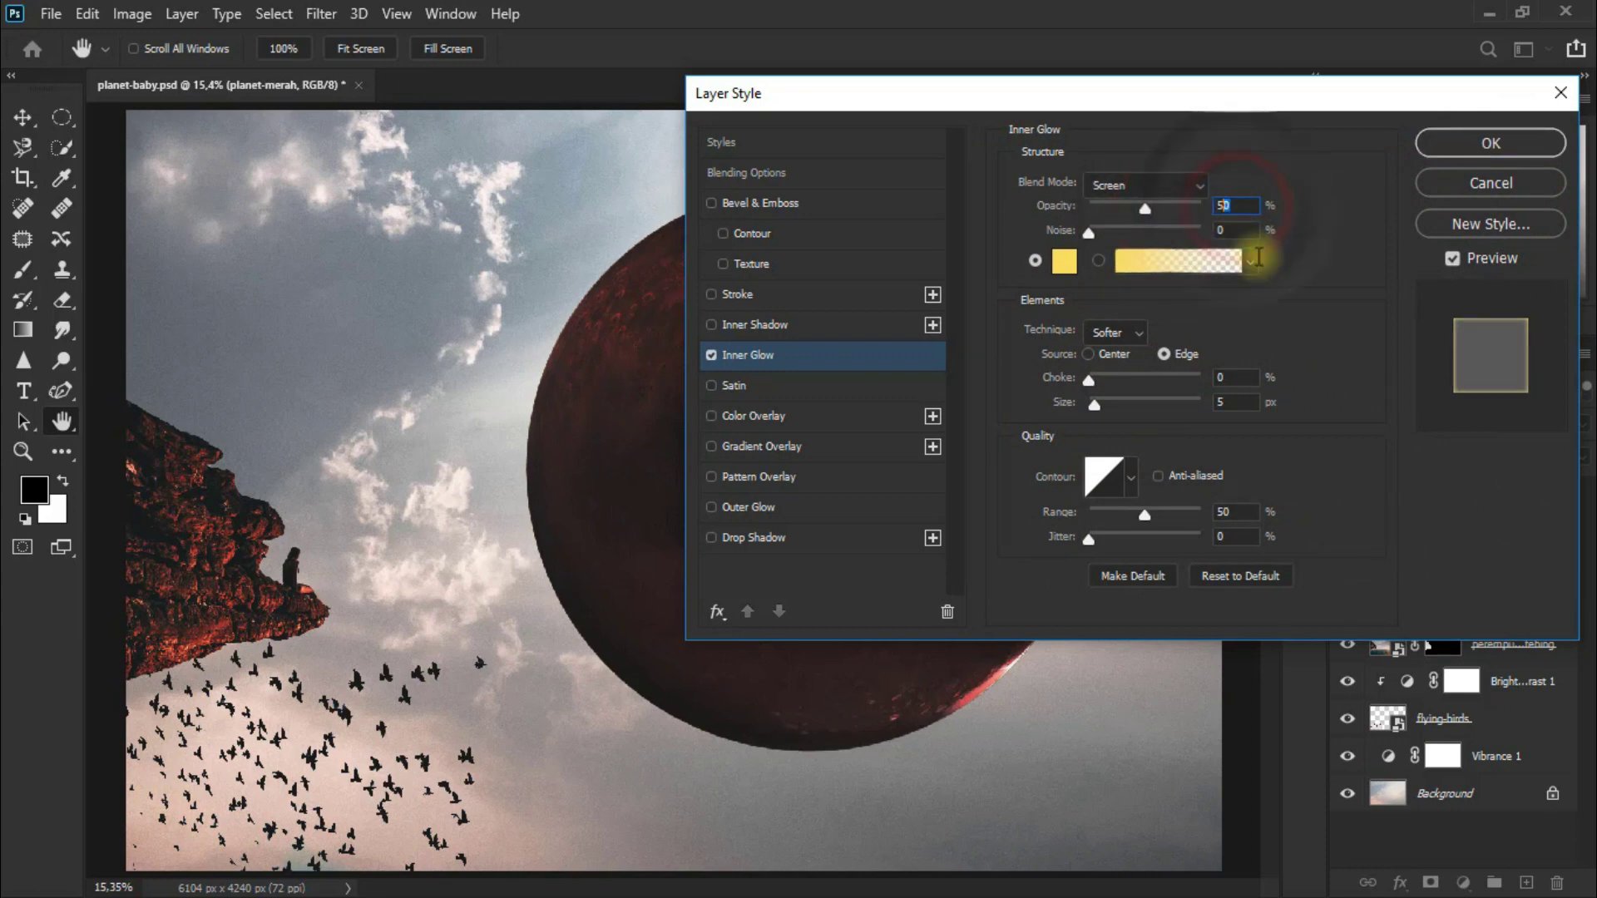
type("1")
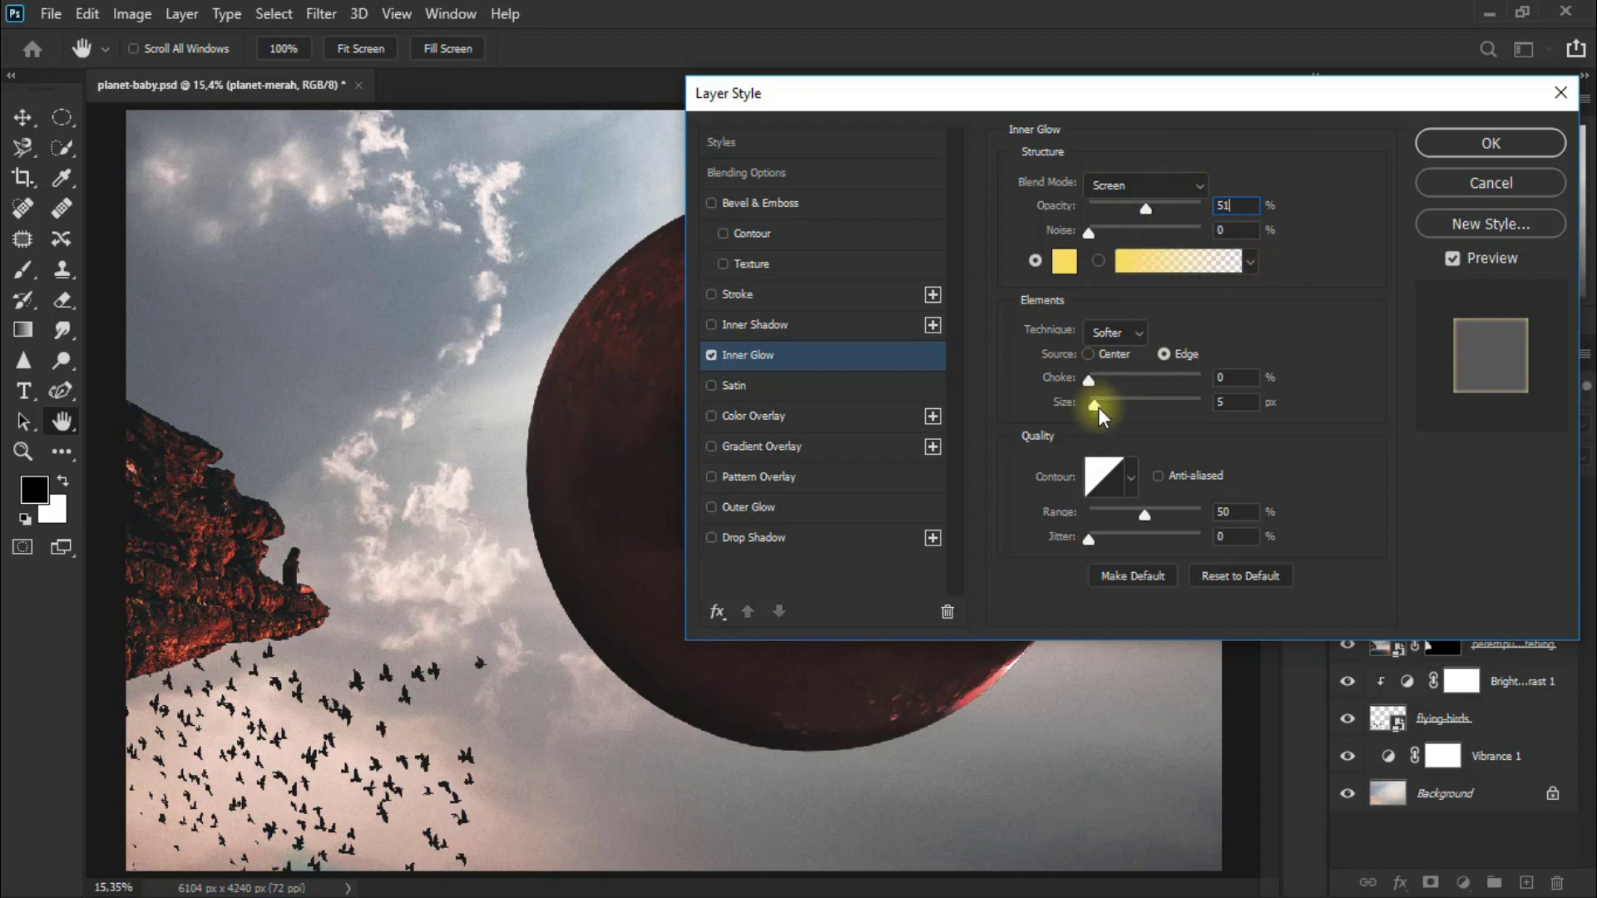
left_click_drag(1095, 405, 1281, 414)
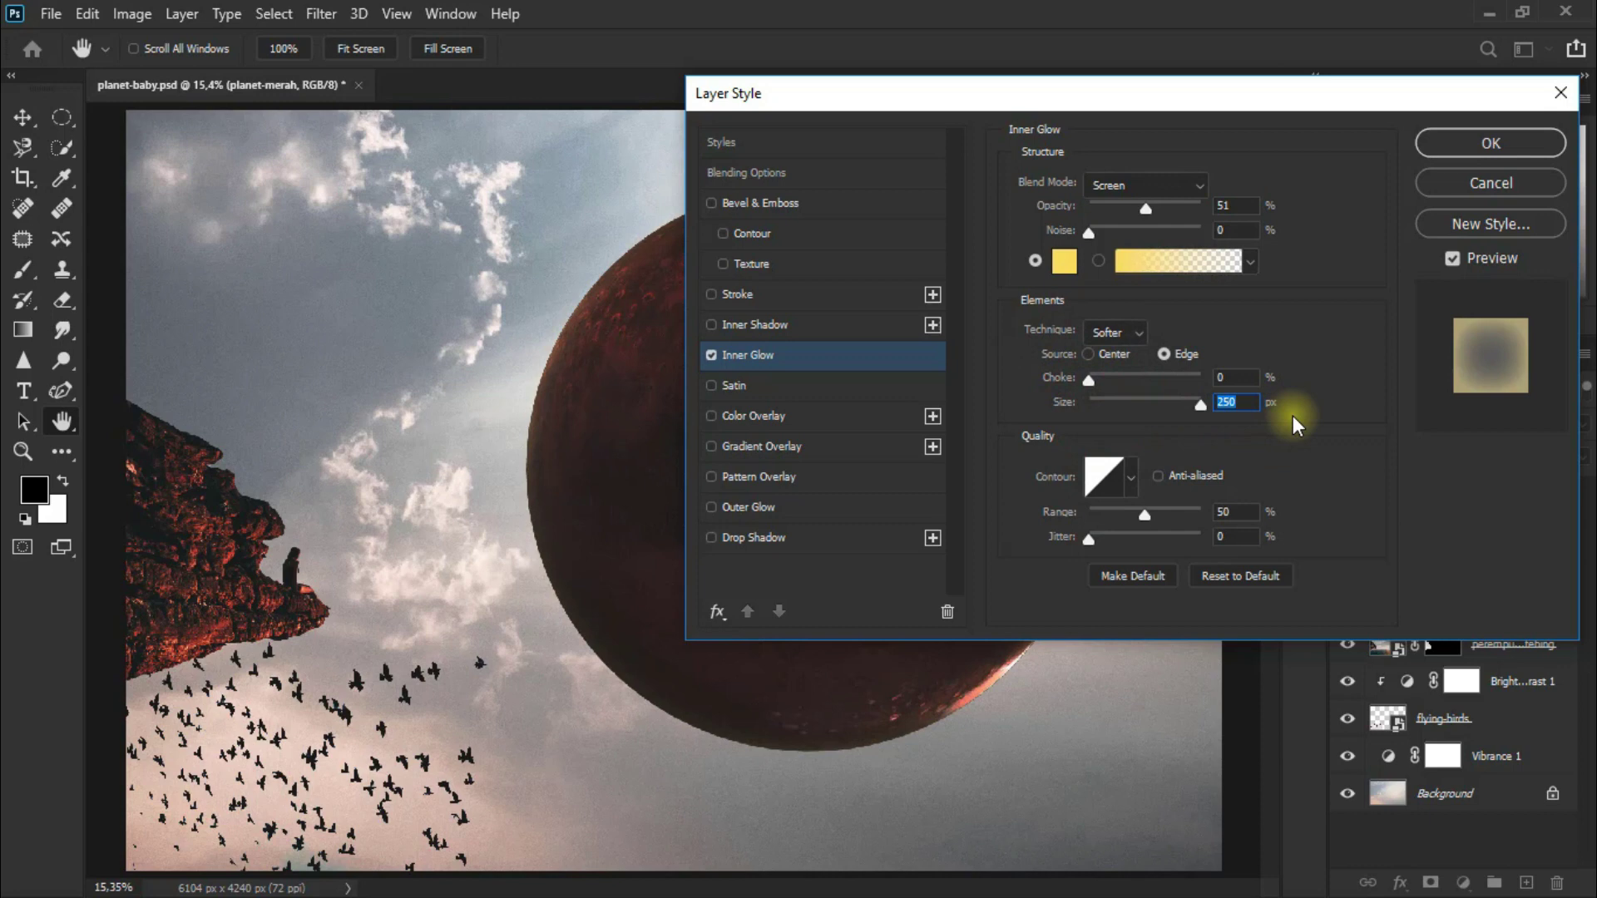
left_click(1480, 147)
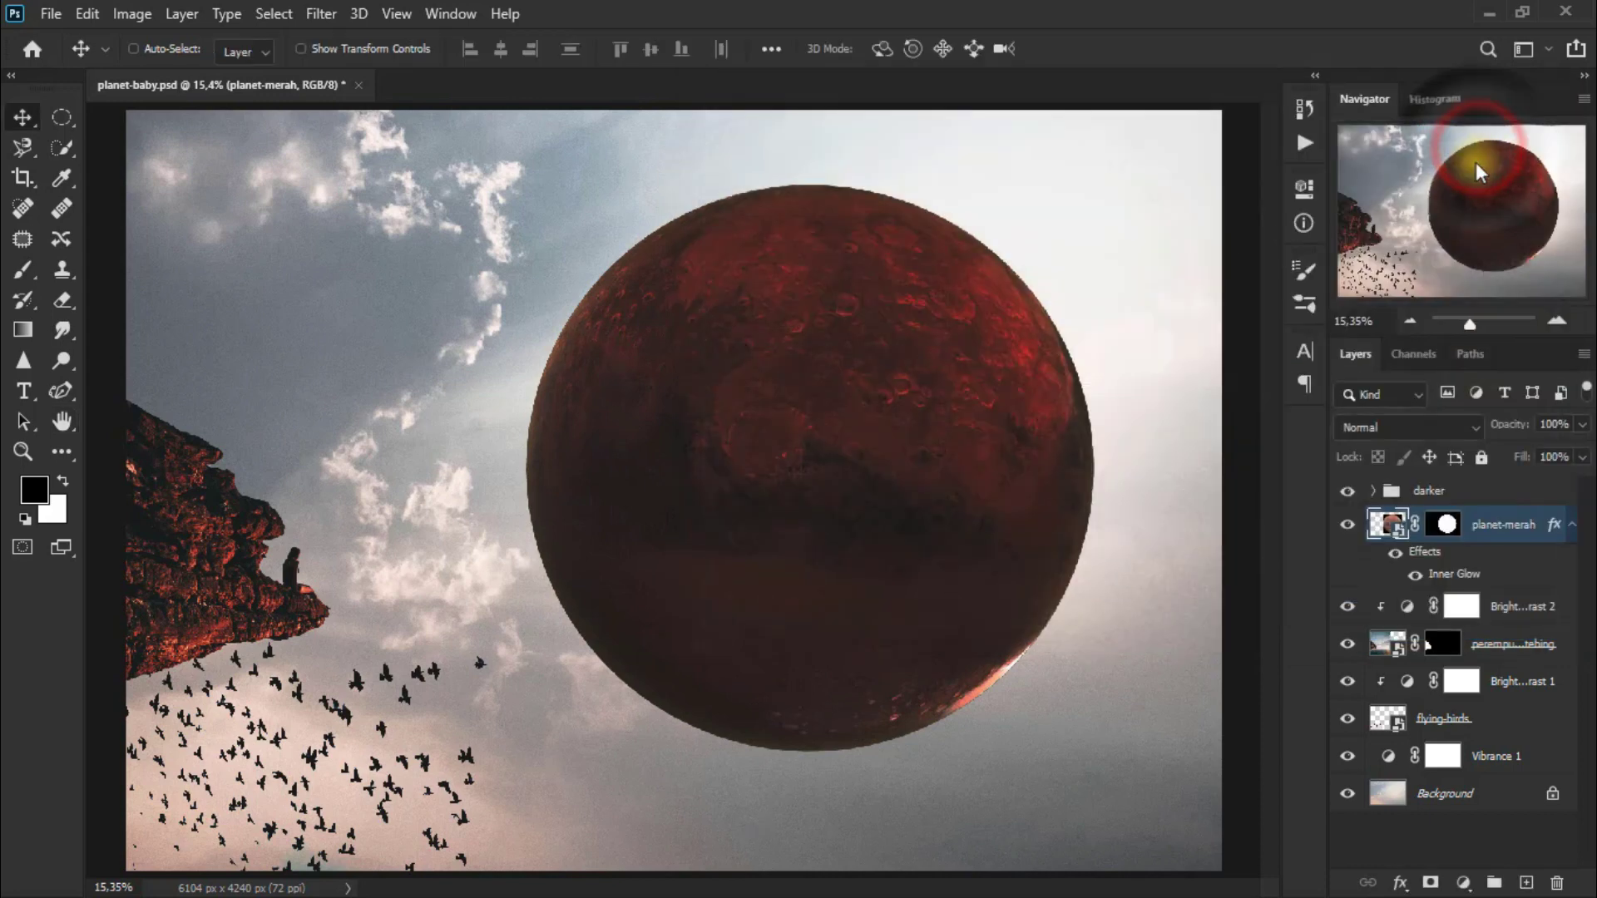
Compare the planet's glow, then add a Brightness/Contrast layer clipped to the planet.
left_click(1395, 553)
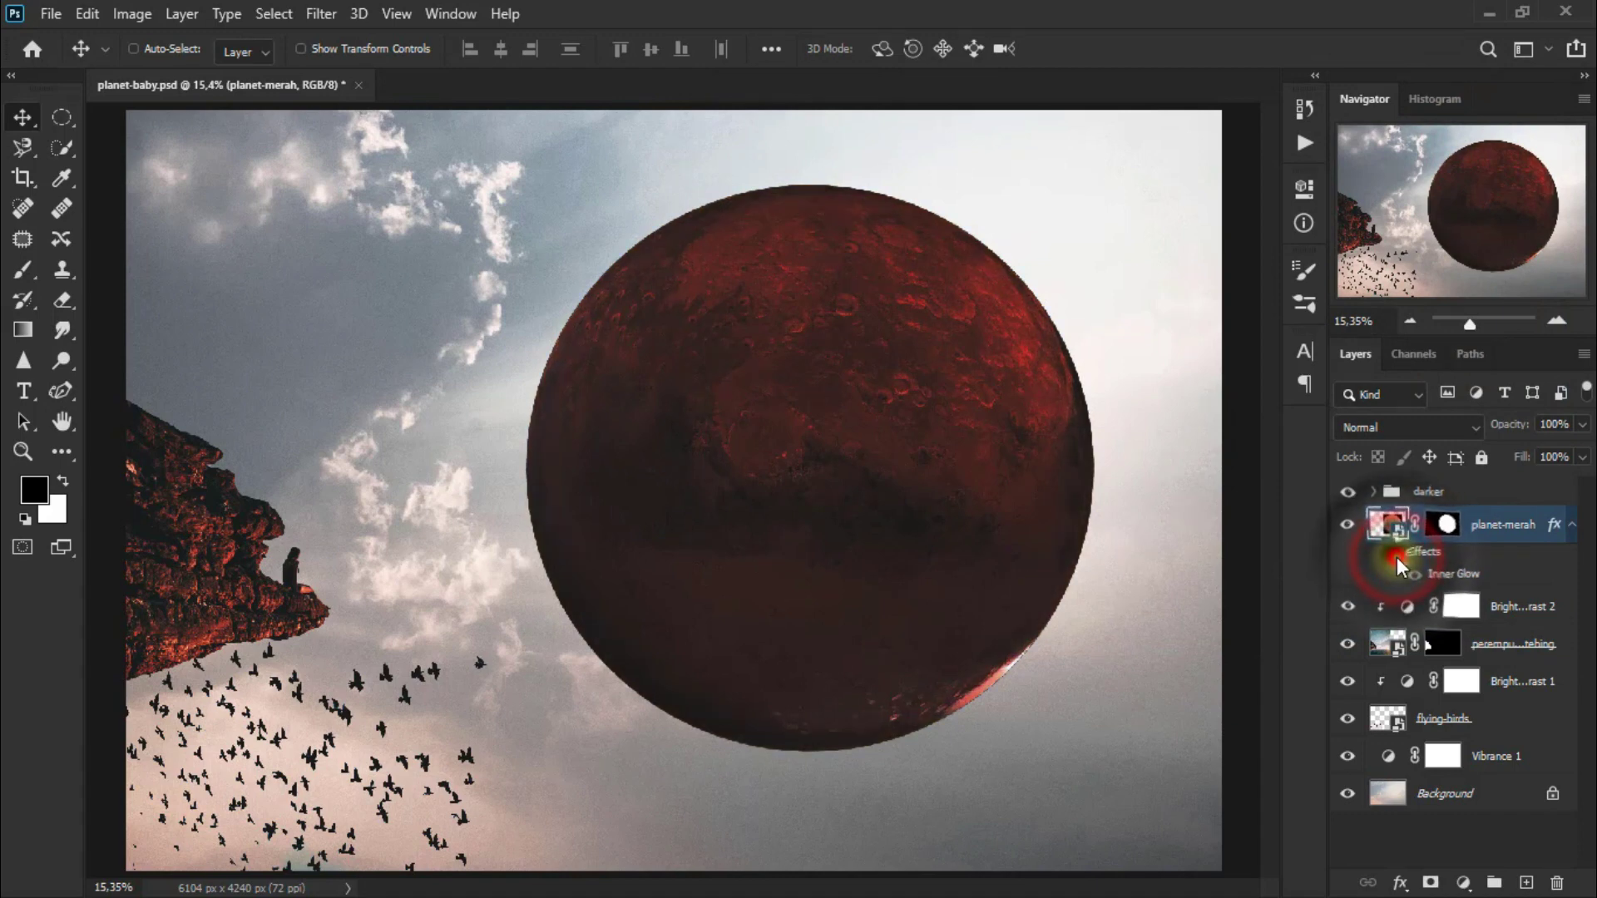
left_click(1395, 552)
left_click(1395, 552)
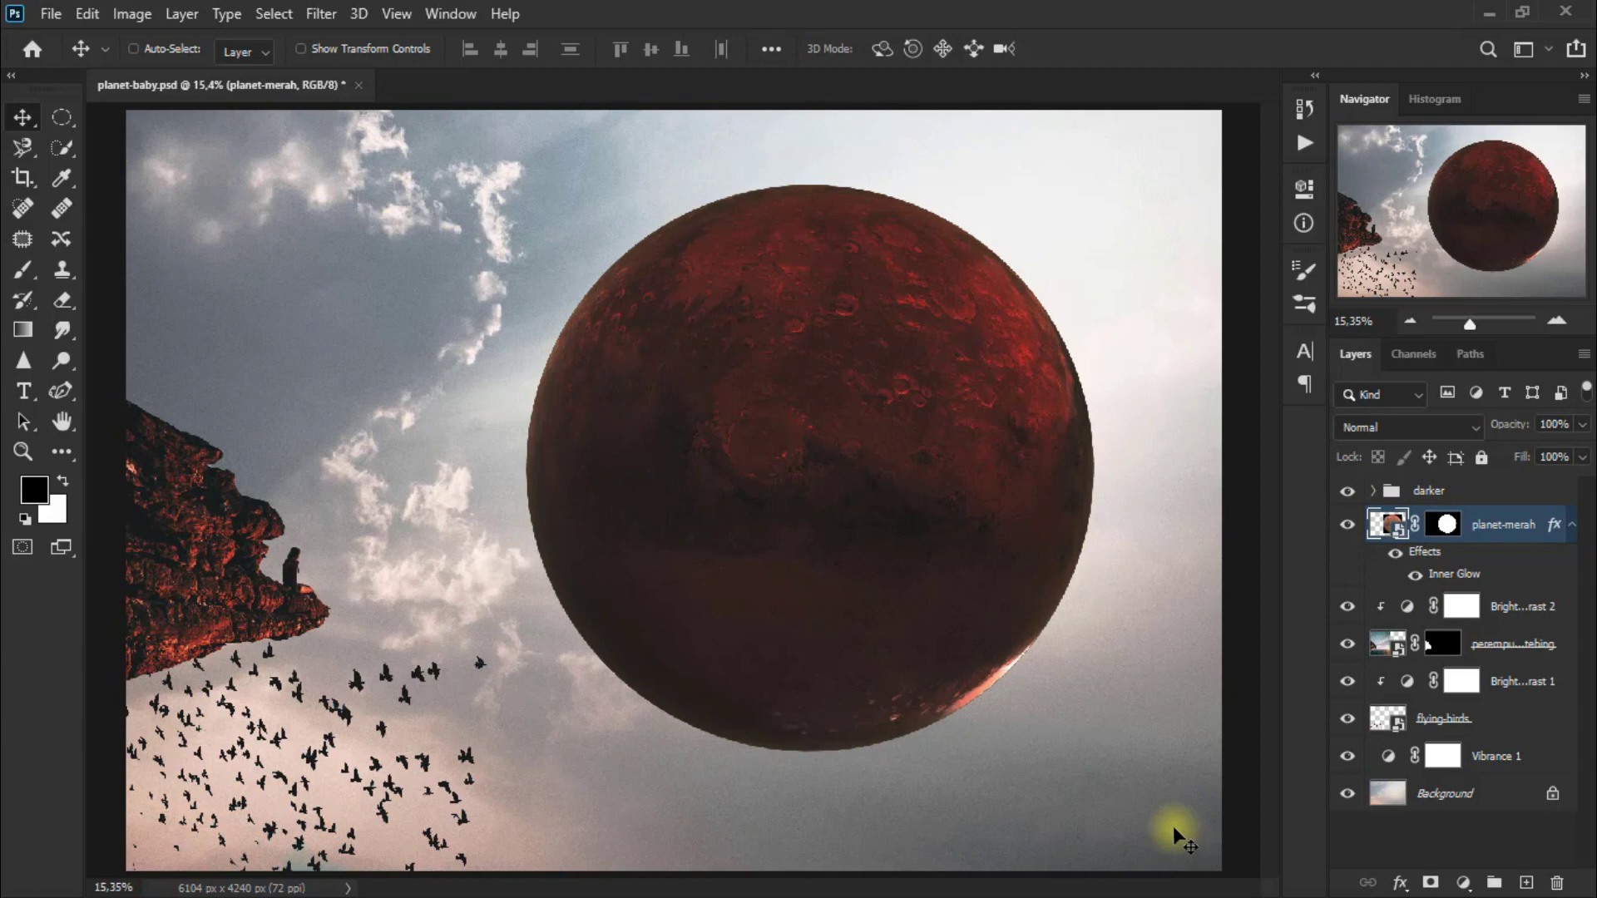
left_click(1572, 526)
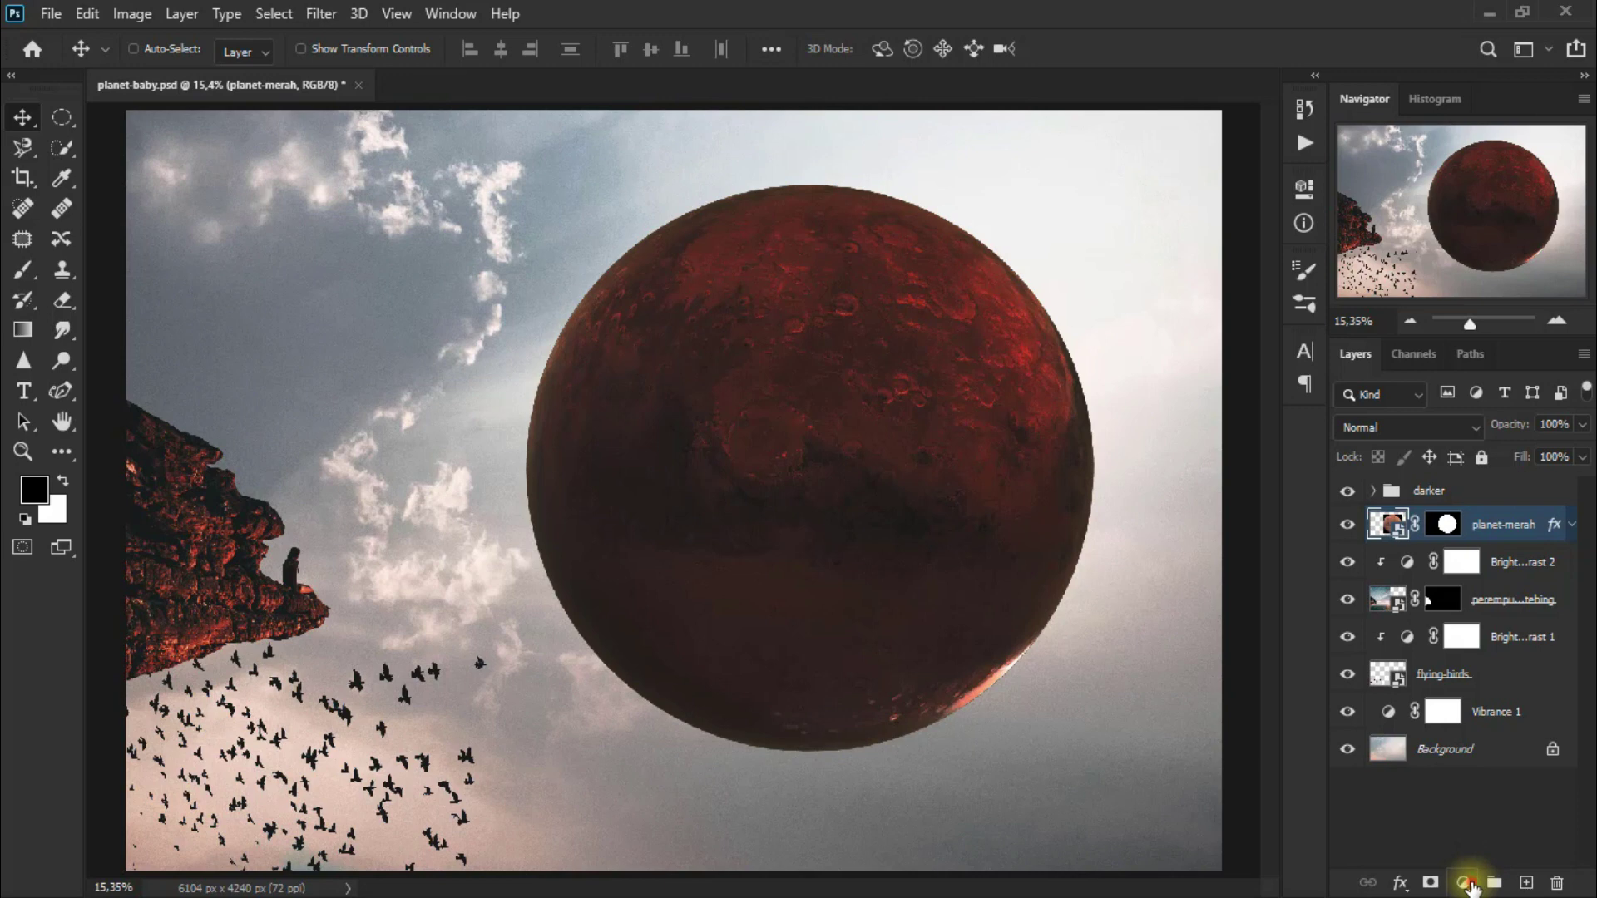
left_click(1466, 884)
left_click(1549, 545)
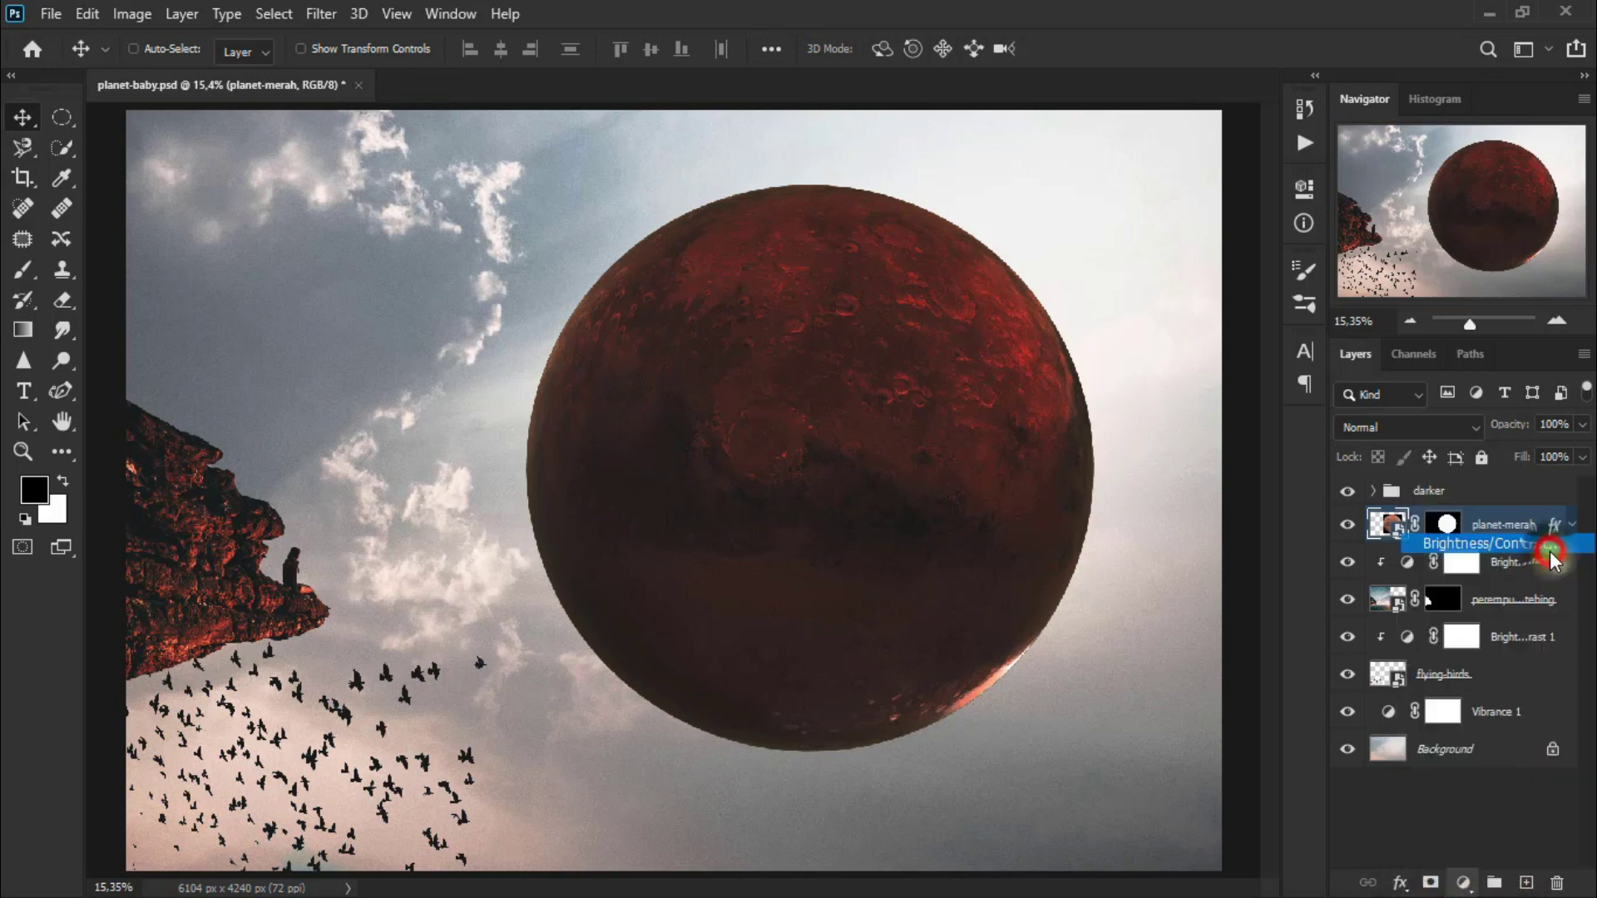
left_click(1104, 611)
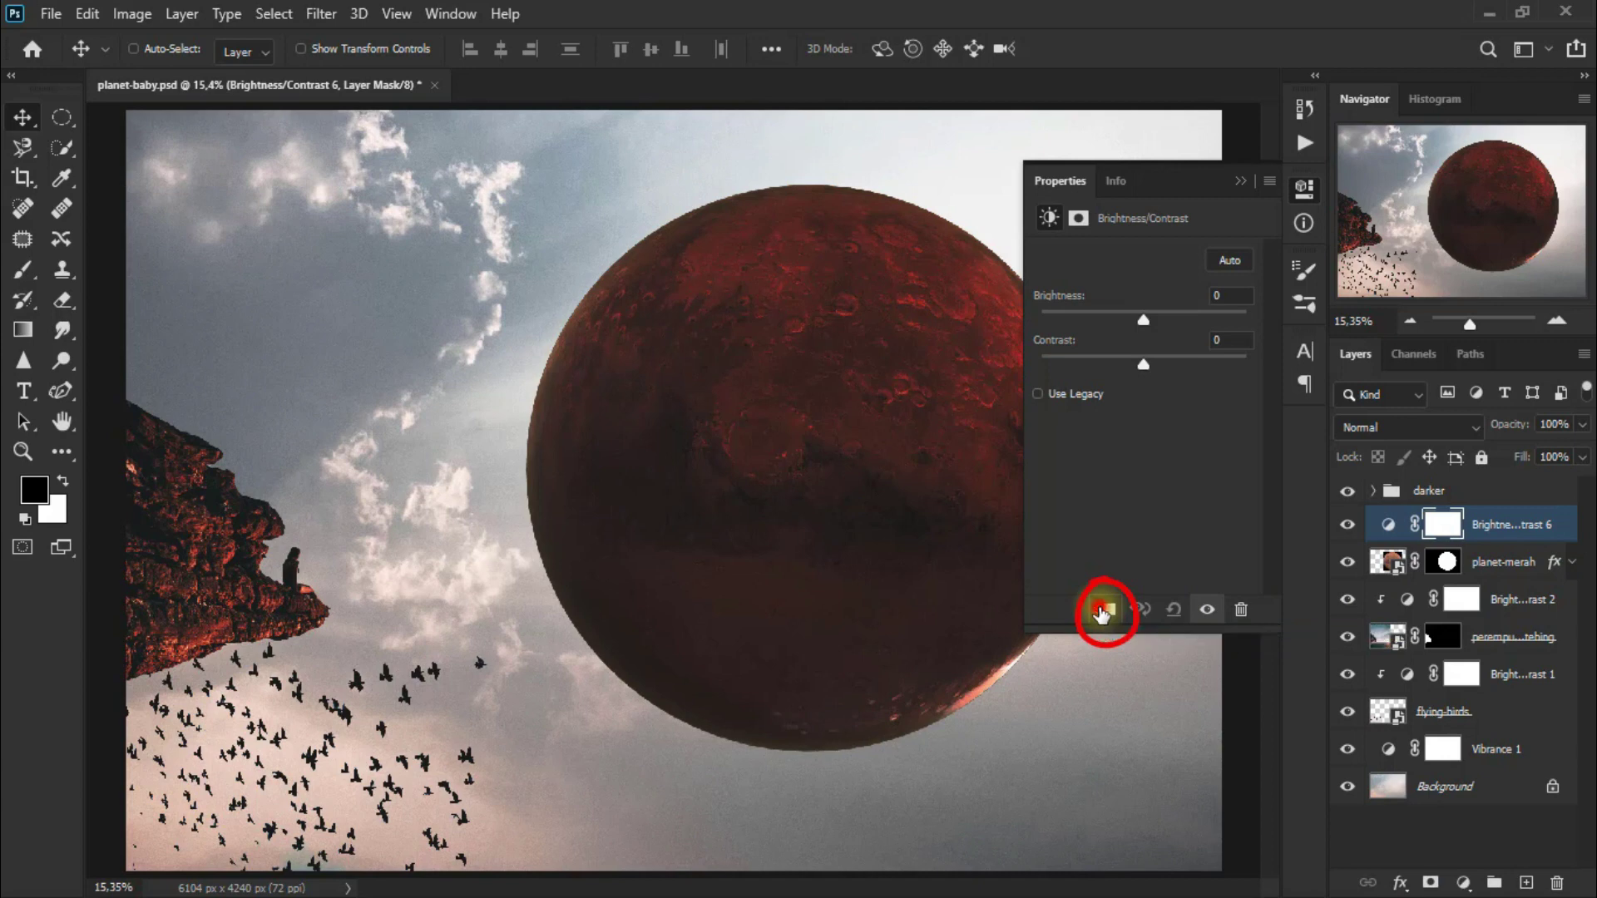
left_click(1104, 609)
Set the clipped Brightness/Contrast 6 to brightness 43 and contrast 72.
left_click_drag(1143, 316, 1162, 320)
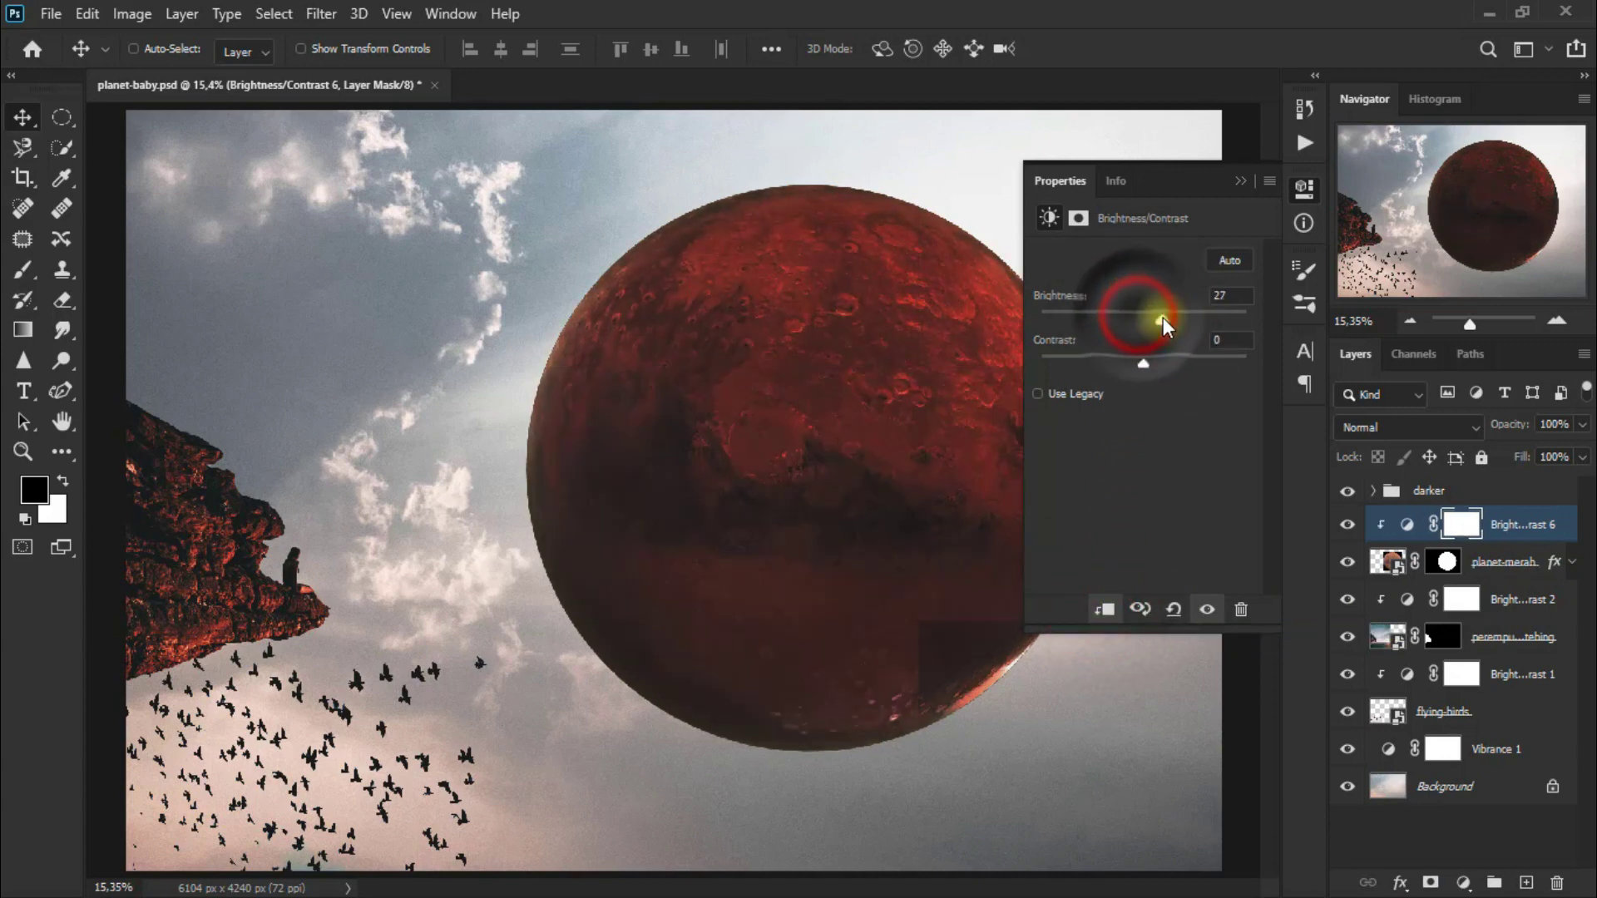
left_click(1228, 295)
type("40")
left_click_drag(1143, 364, 1173, 363)
double_click(1228, 341)
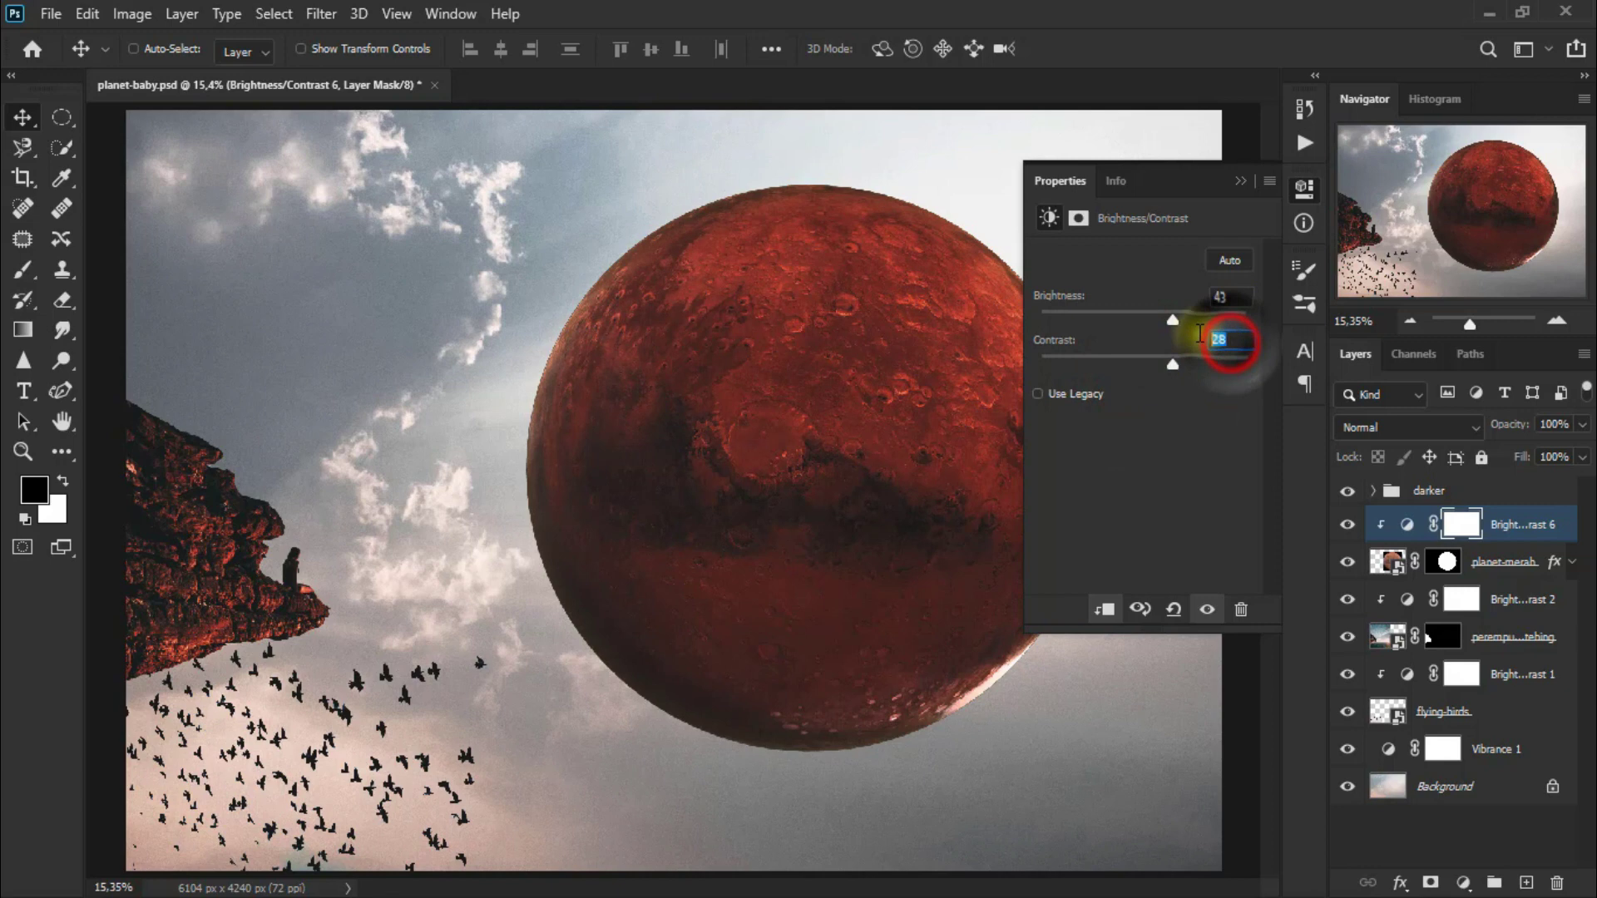
type("72")
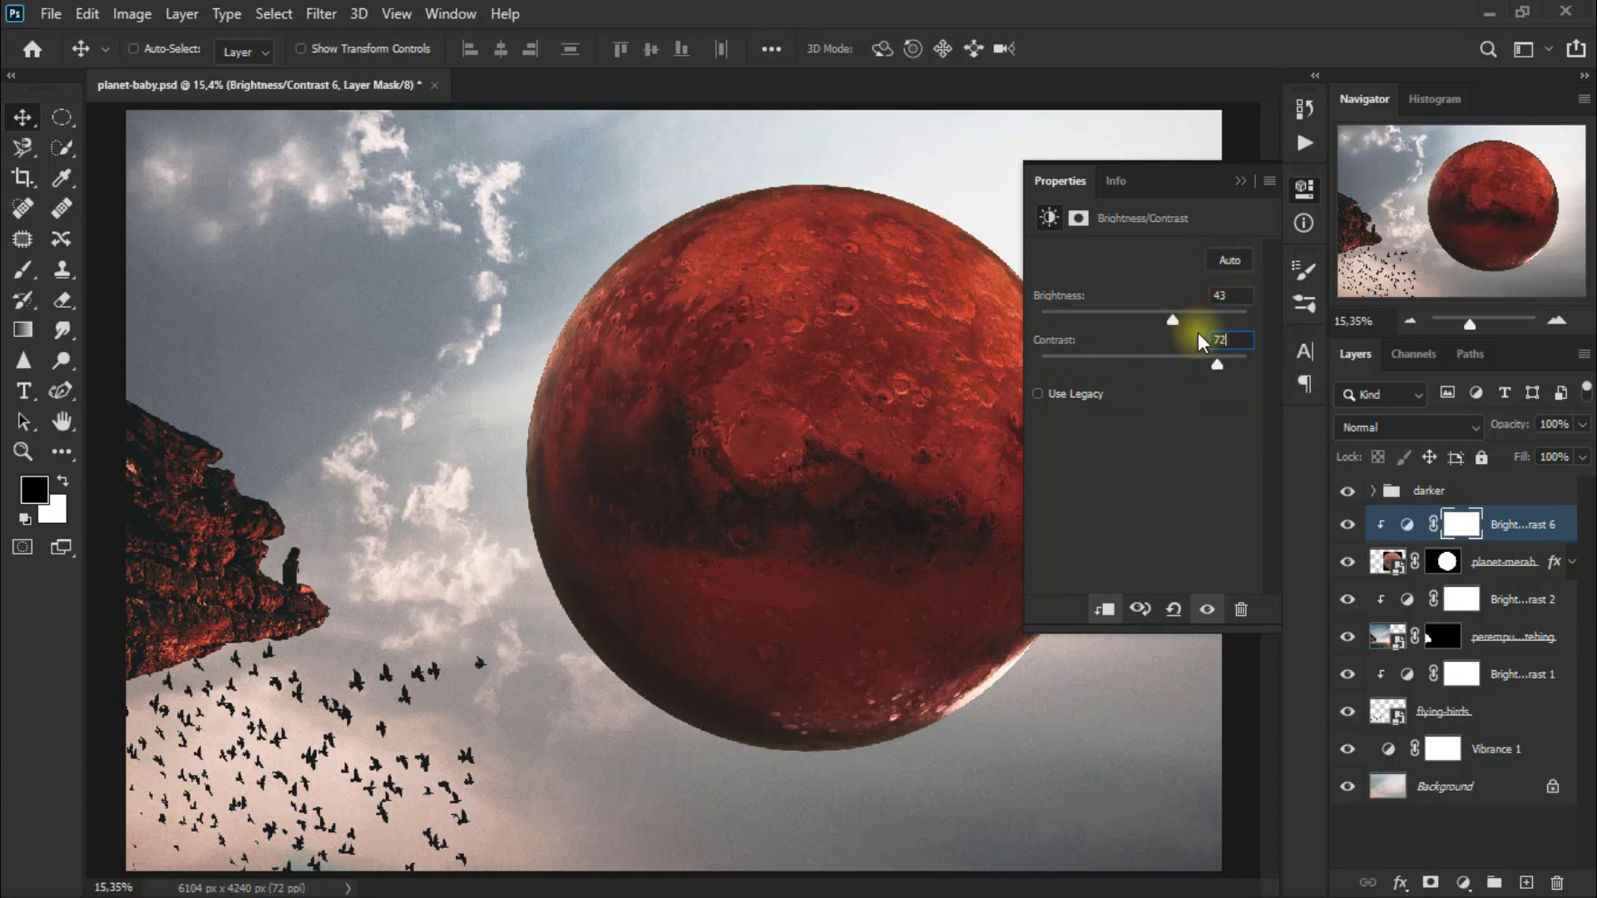
left_click(1242, 181)
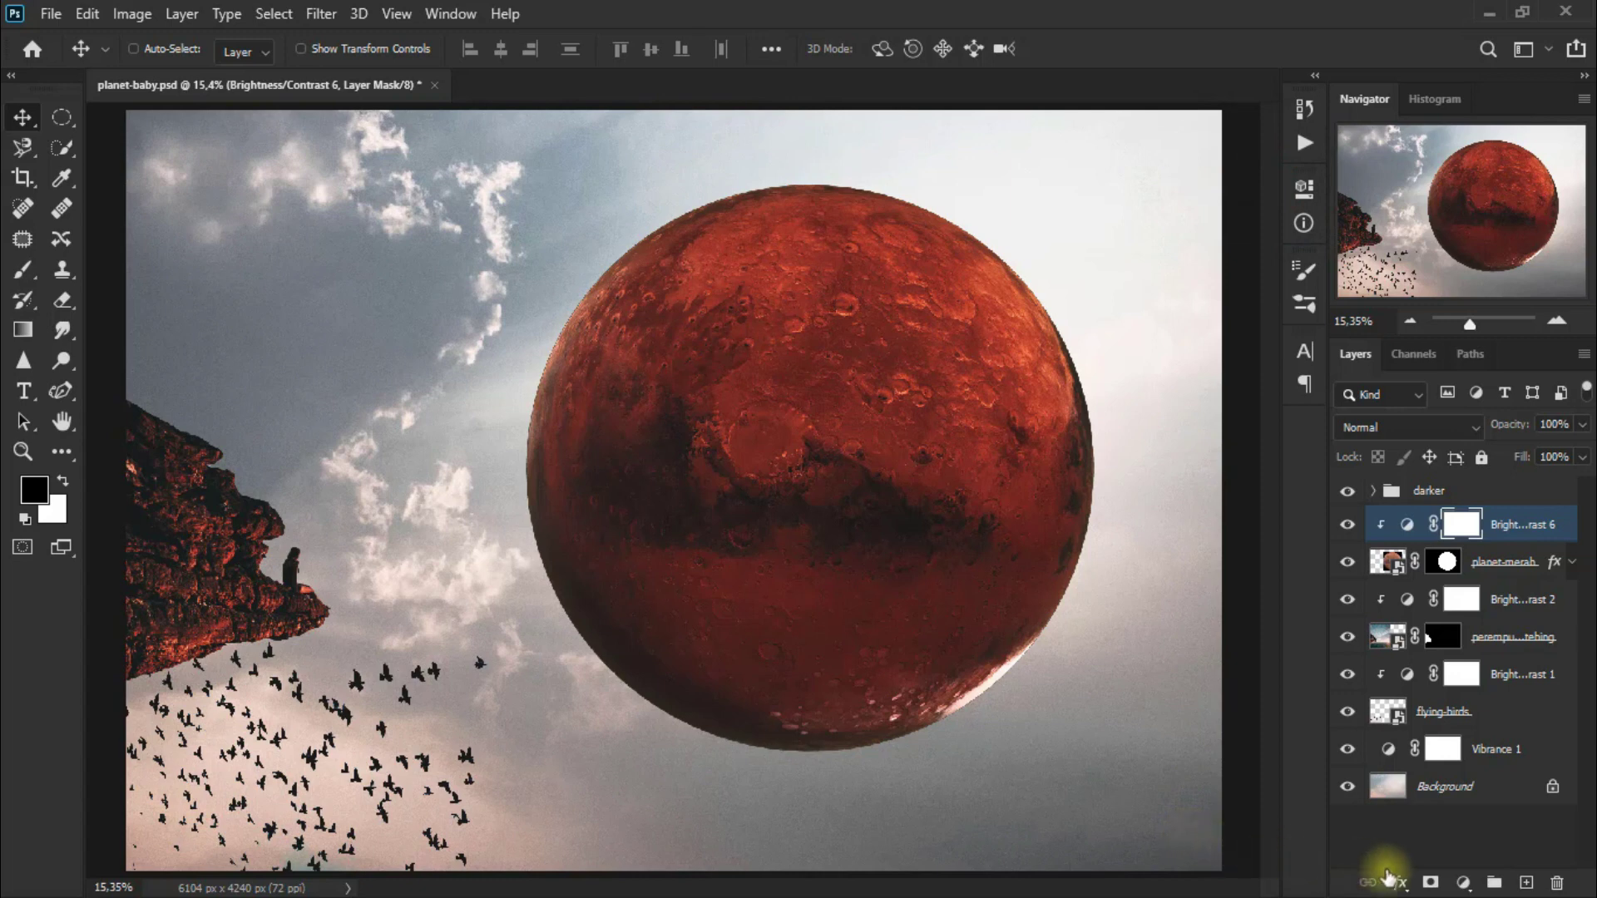
left_click(1462, 883)
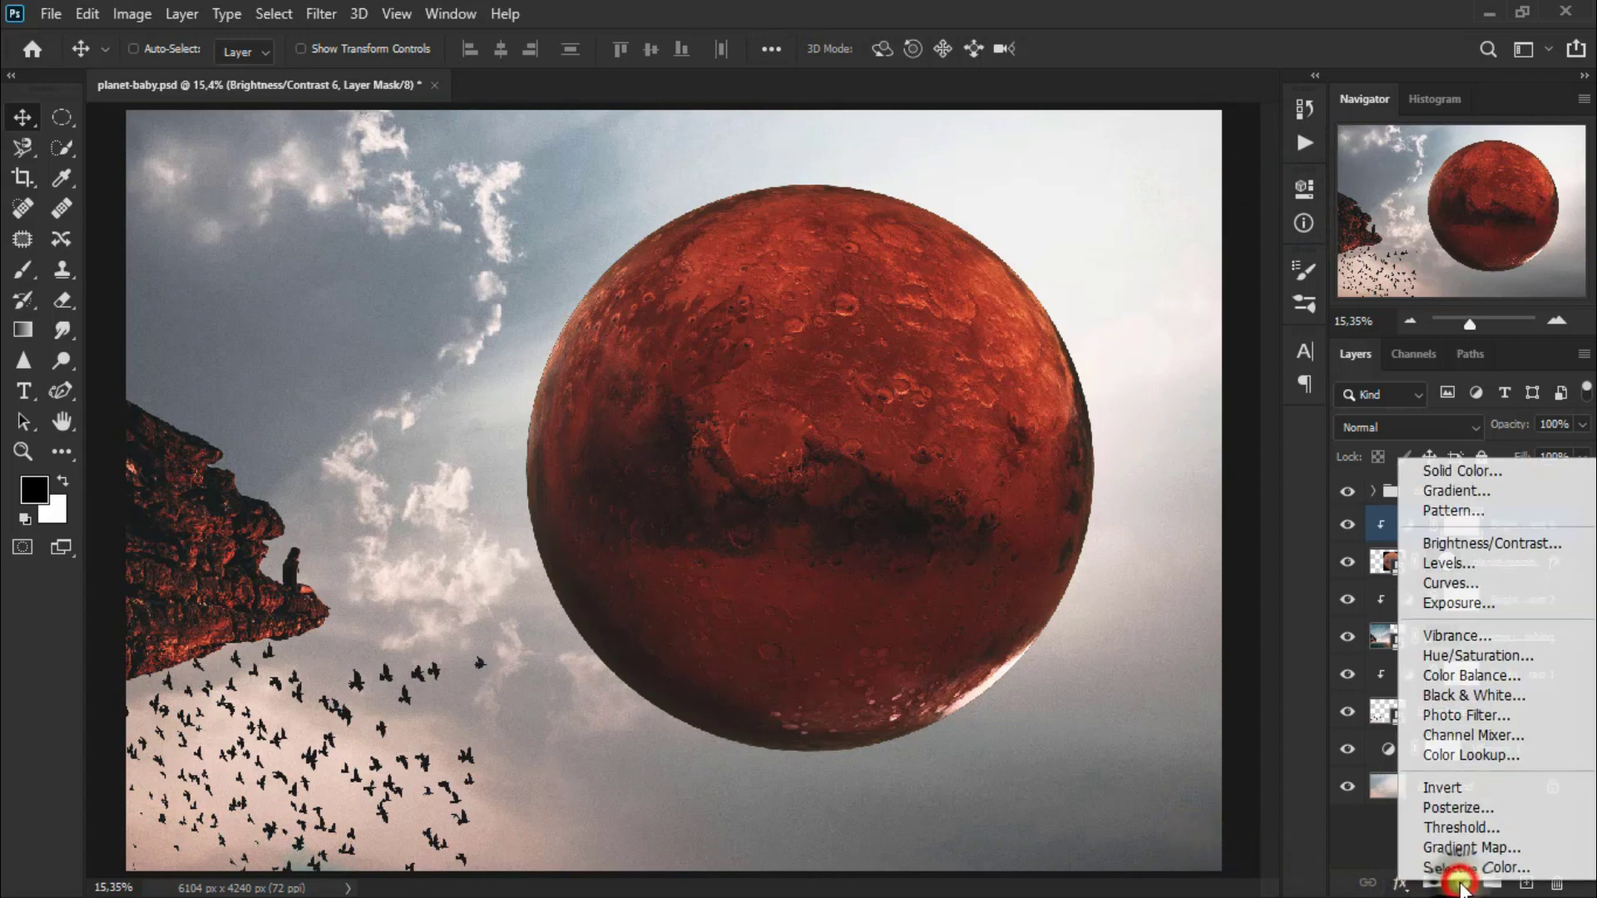
Add a Photo Filter clipped to the planet using Deep Yellow at 100% density.
left_click(1535, 720)
left_click(1106, 609)
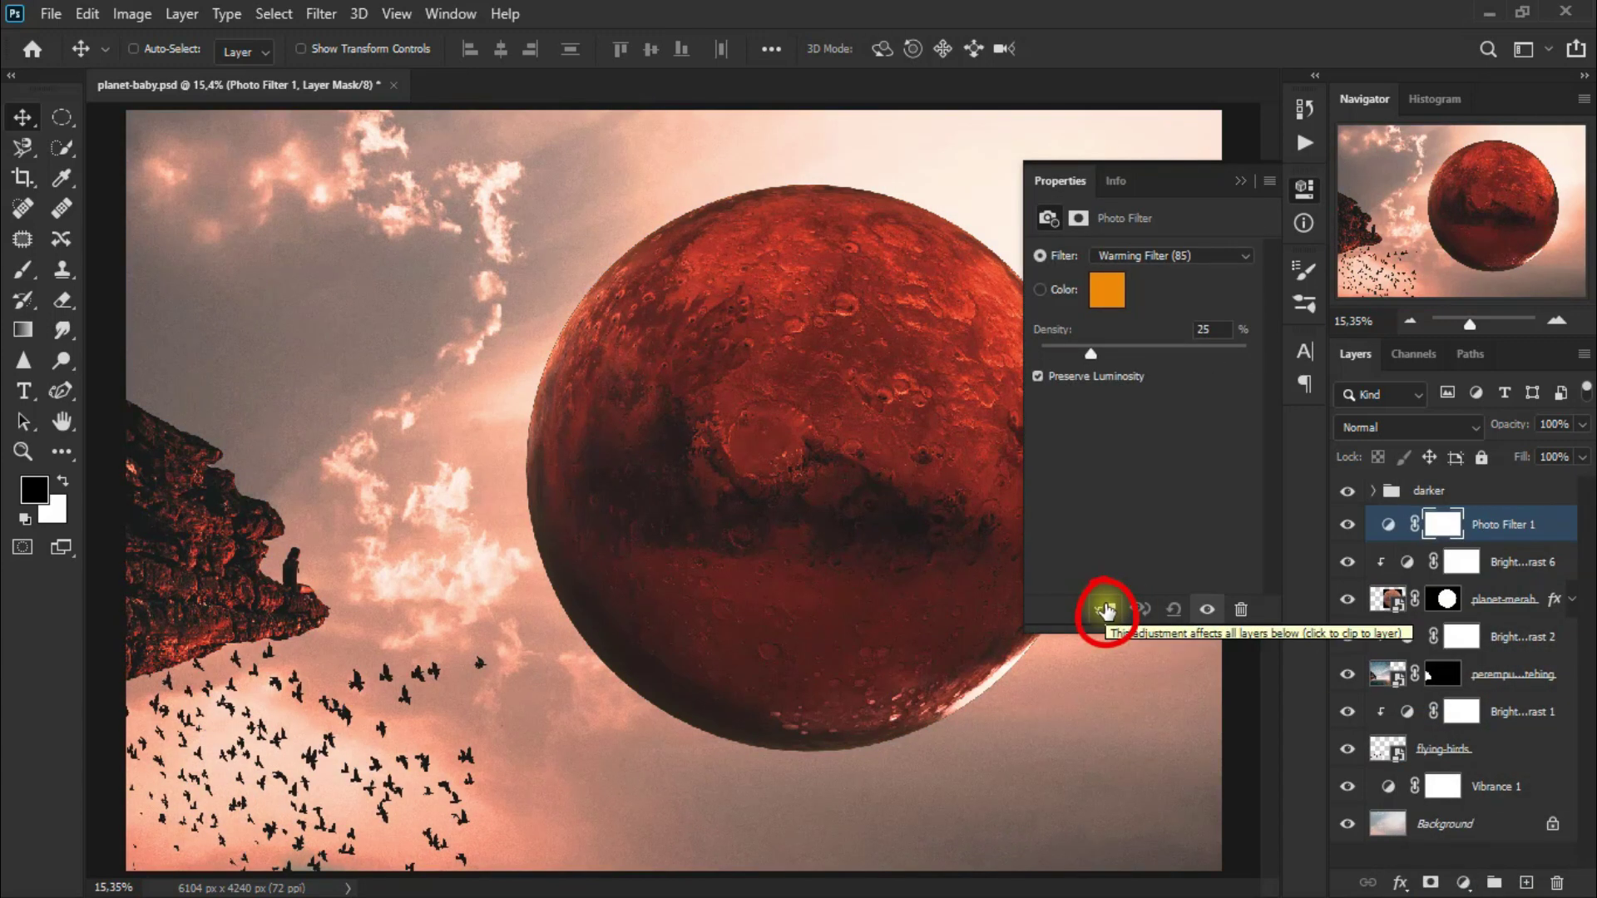
left_click(1106, 610)
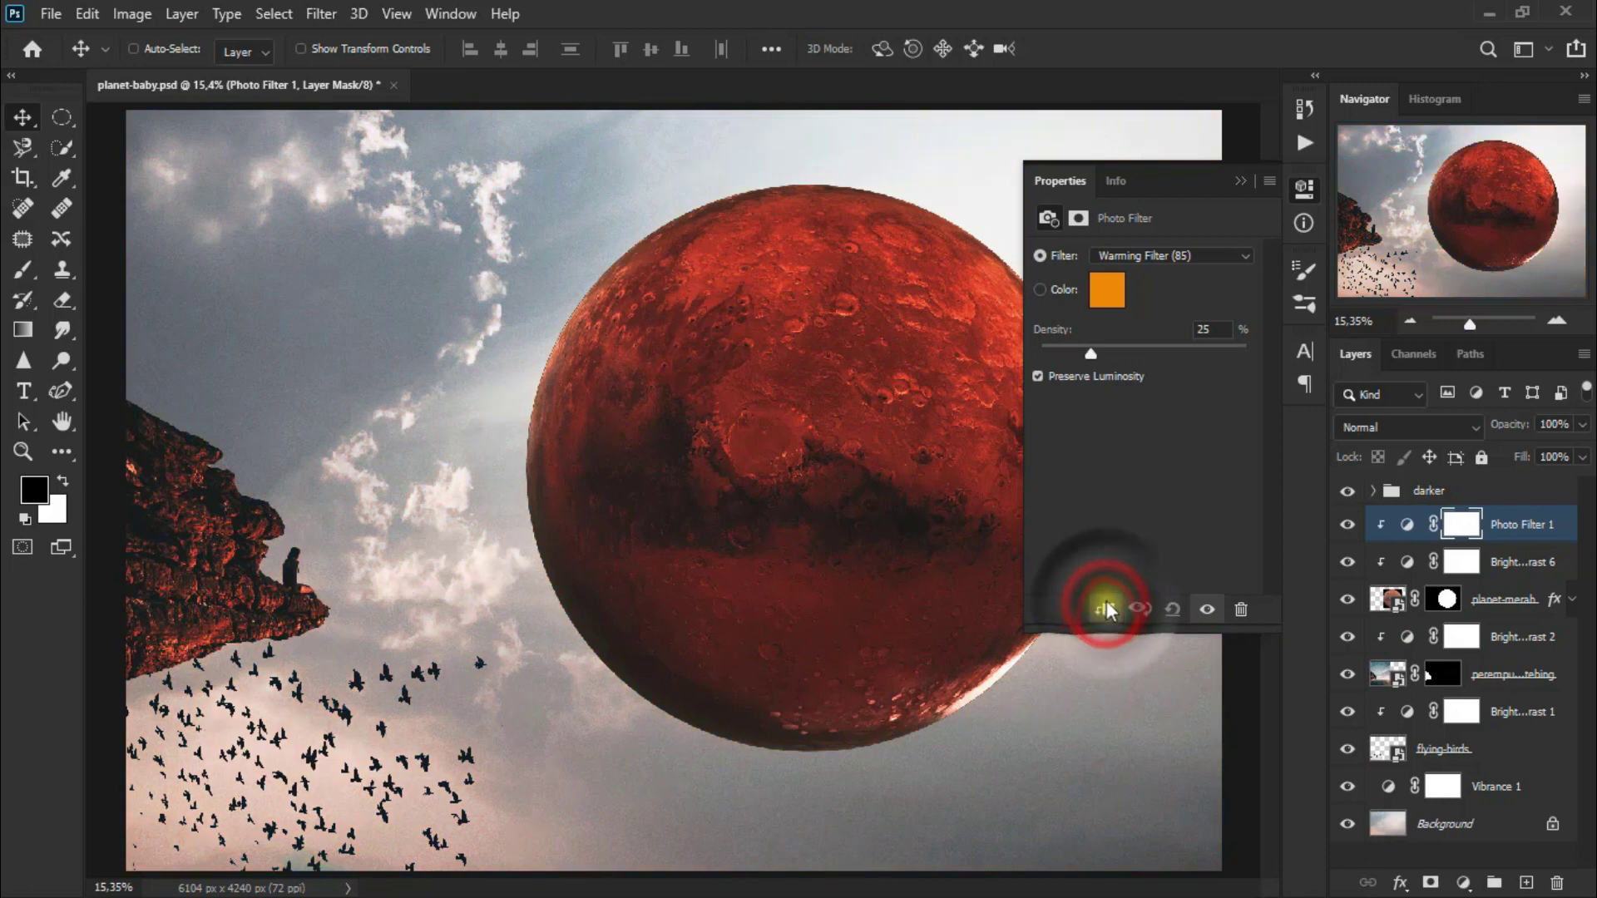
left_click(1185, 254)
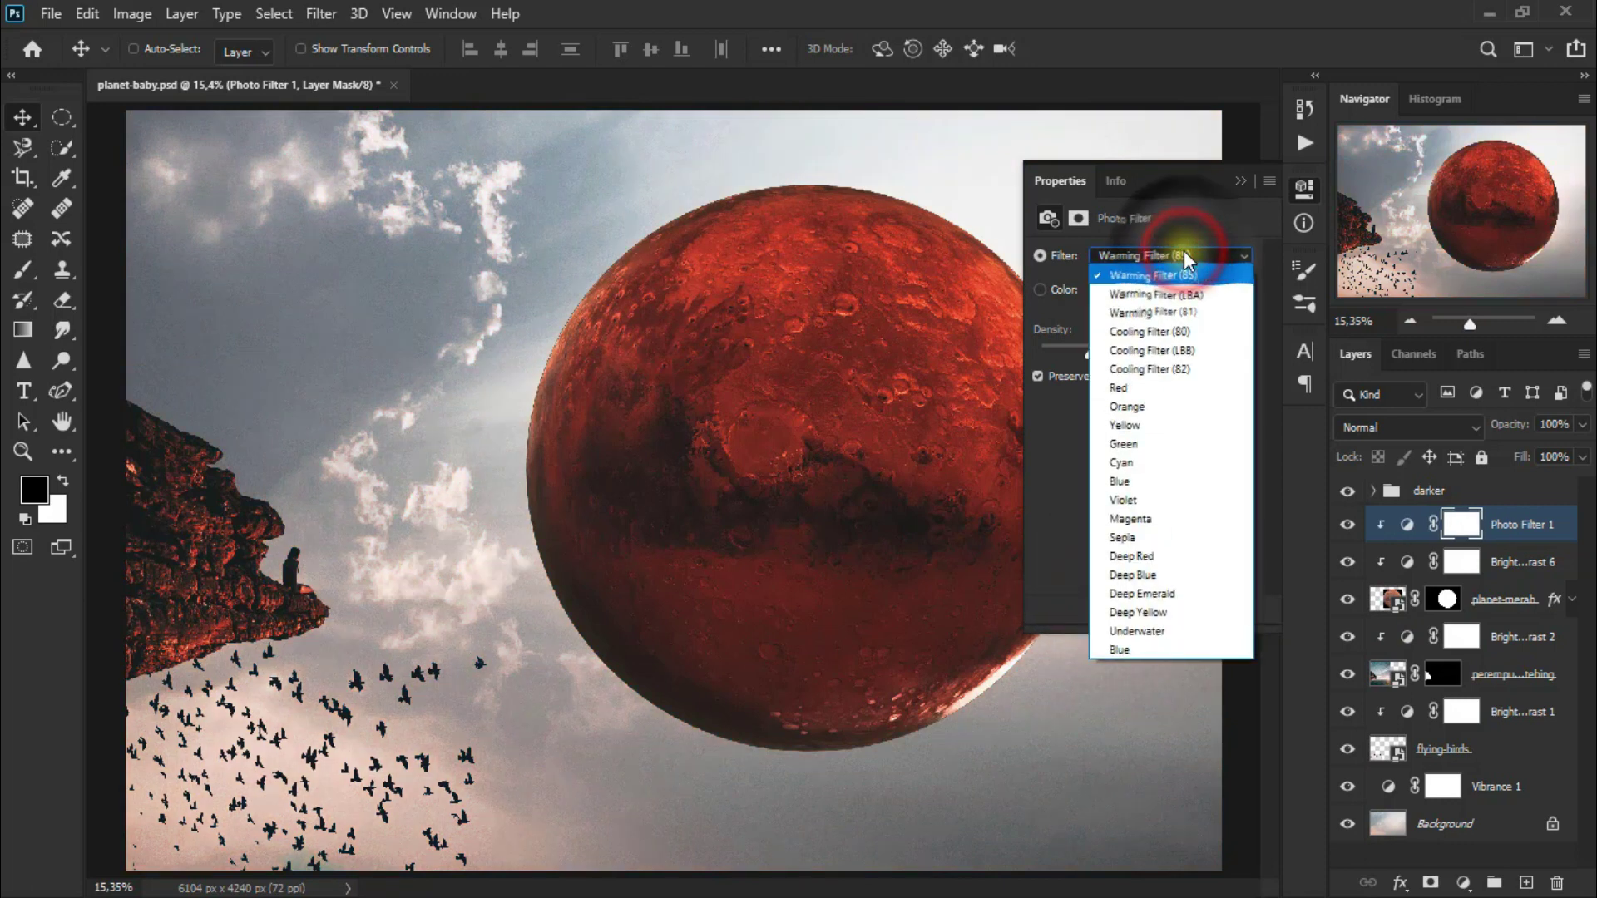
left_click(1211, 612)
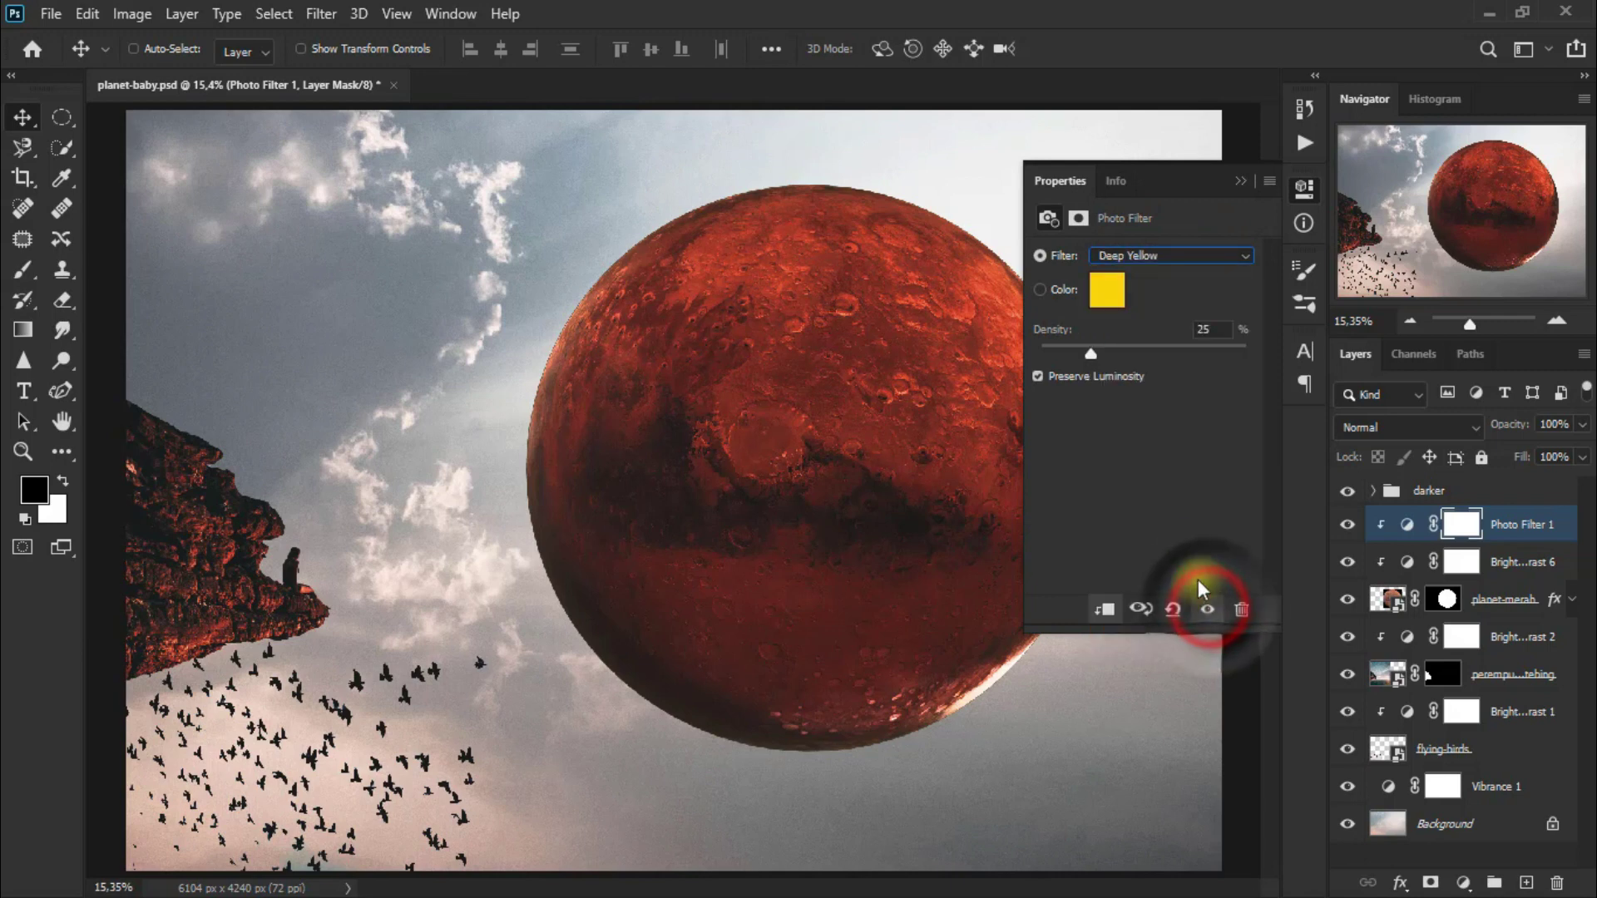
left_click_drag(1101, 351, 1280, 366)
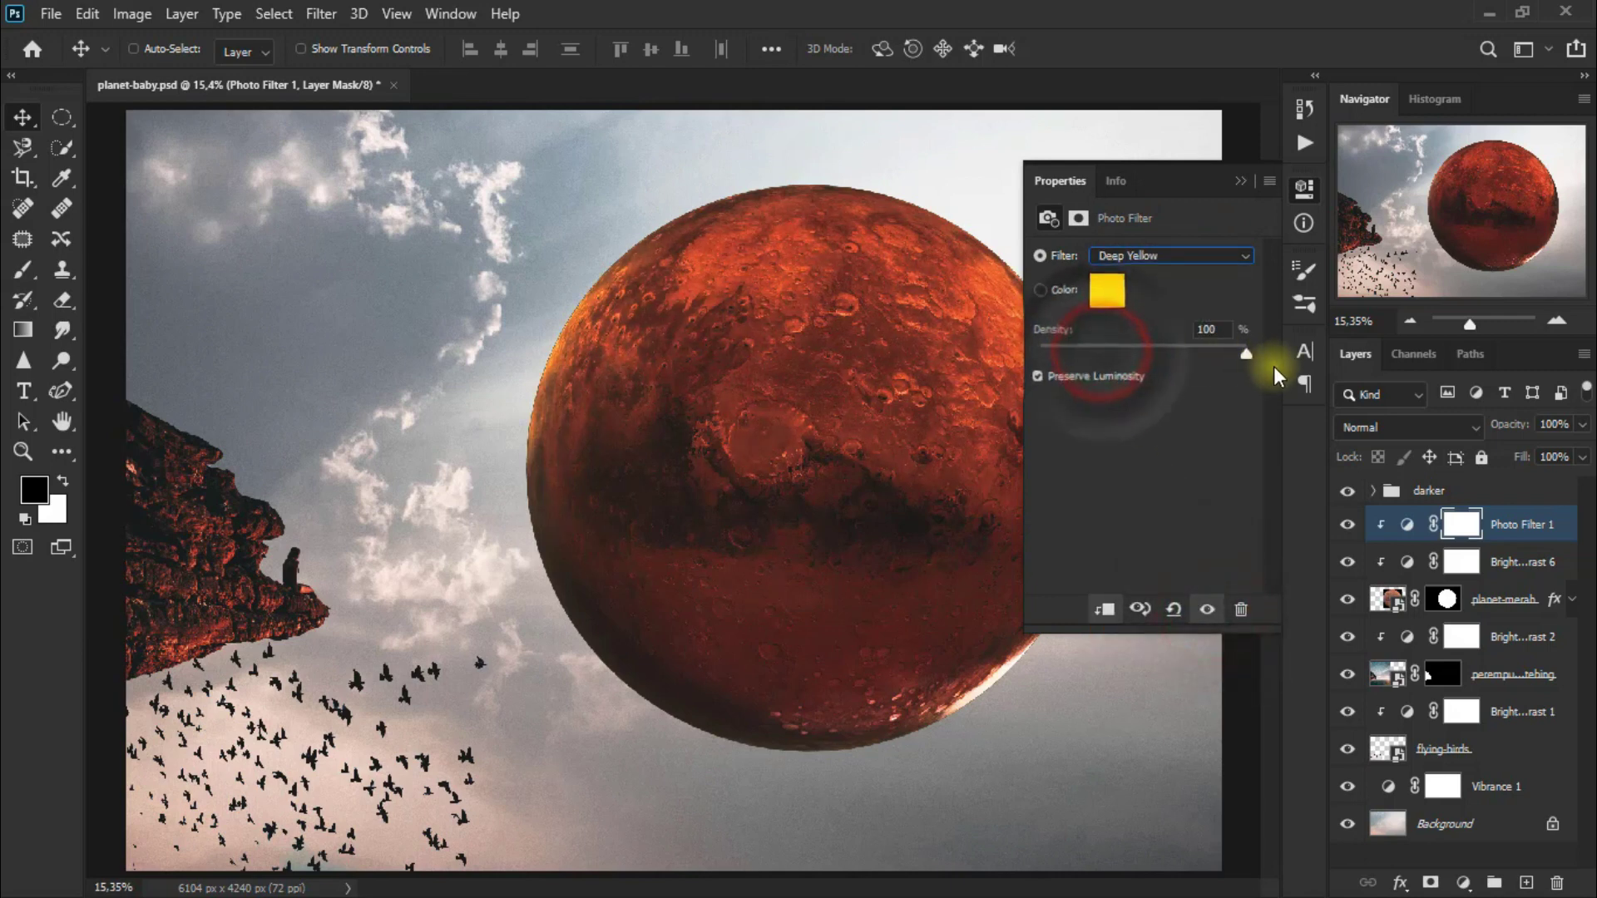
left_click(1241, 181)
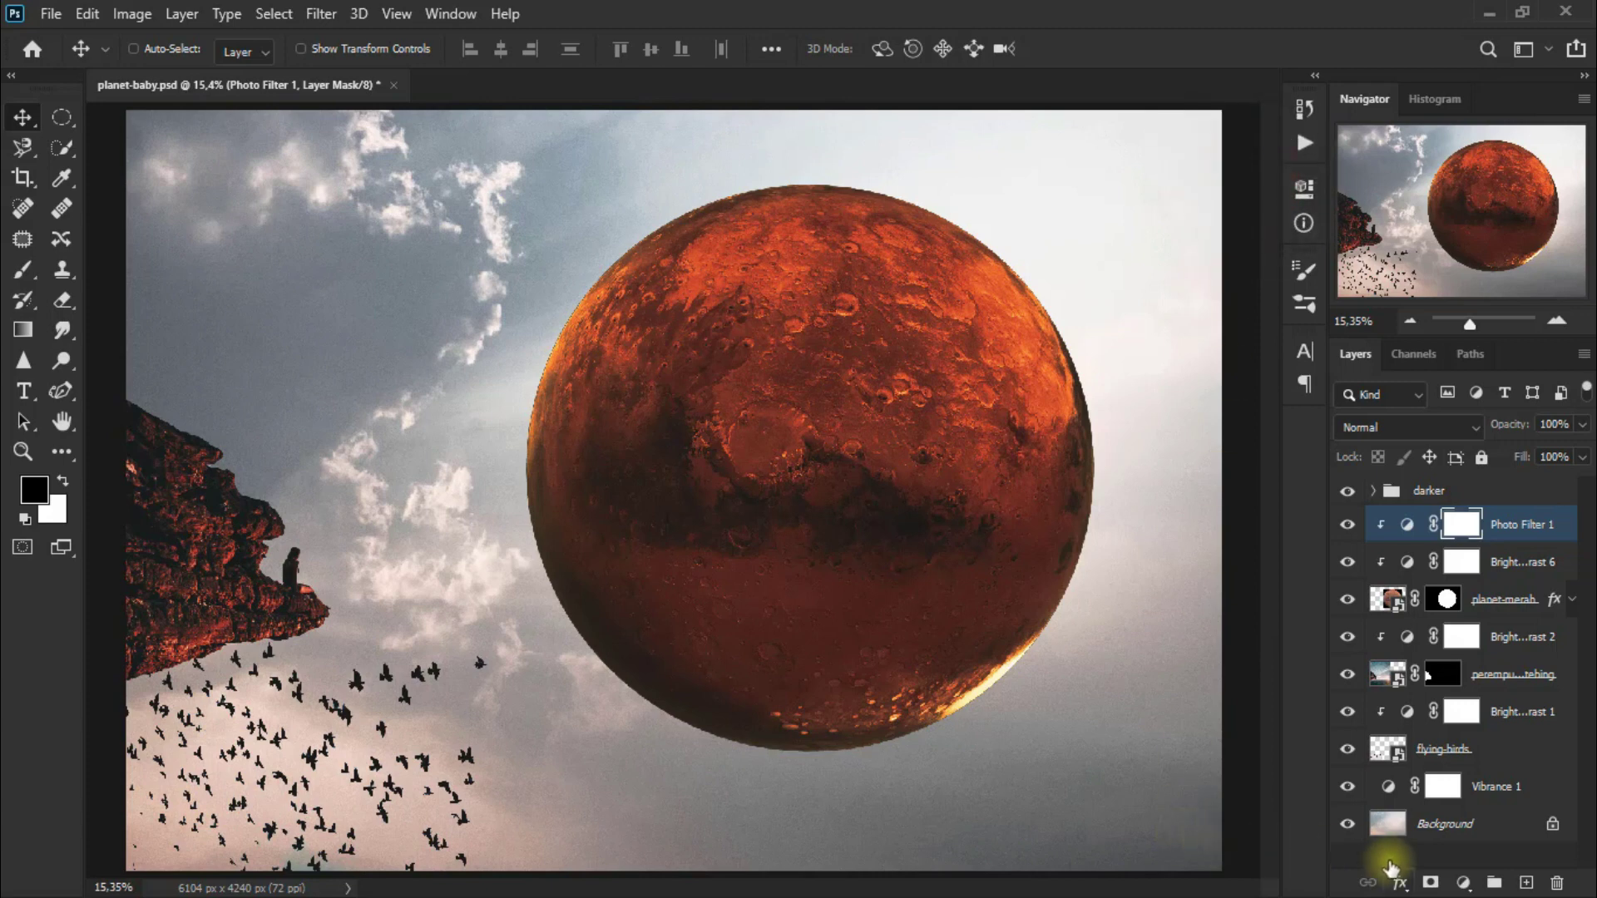
left_click(1526, 881)
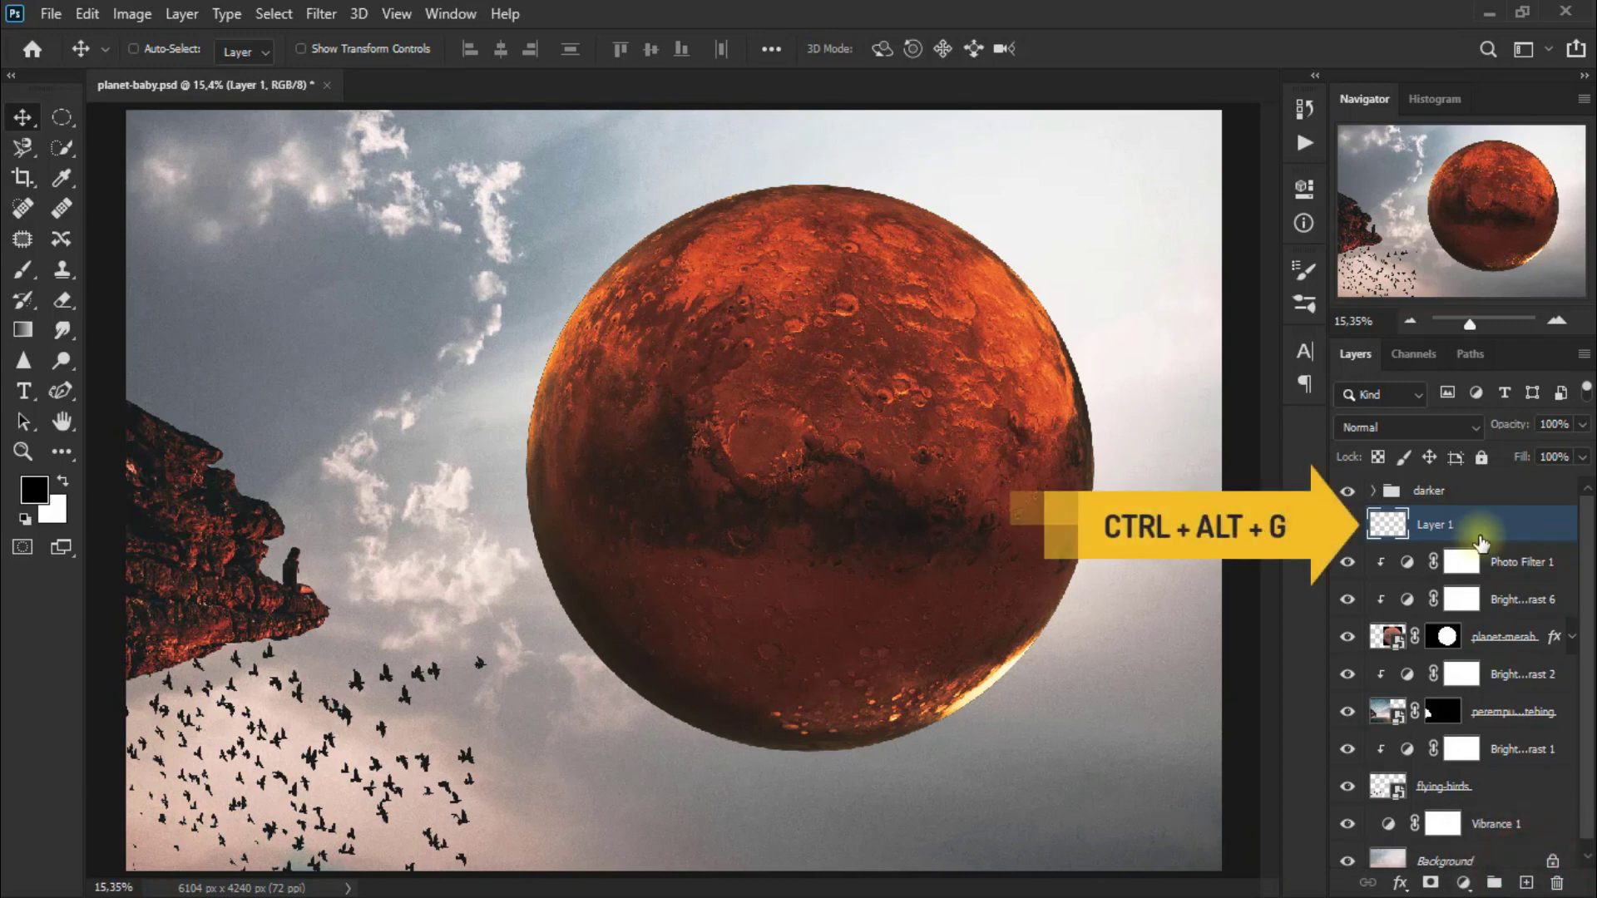
Clip Layer 1 to the planet and pick the Brush tool at about 28% opacity.
key("ctrl+alt+g")
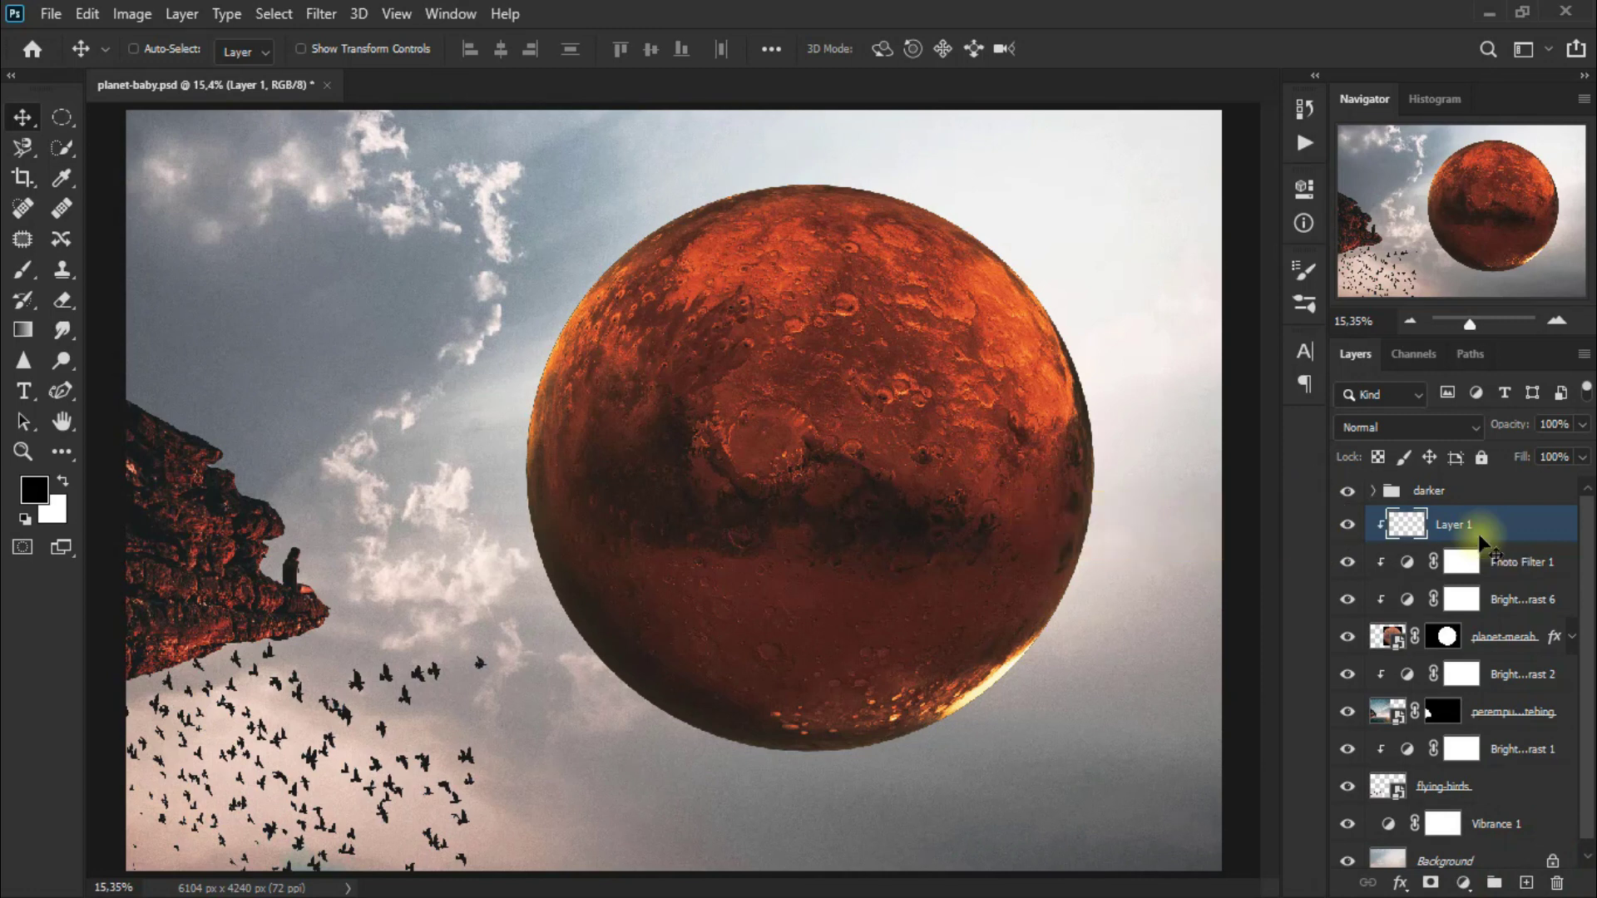
left_click(23, 270)
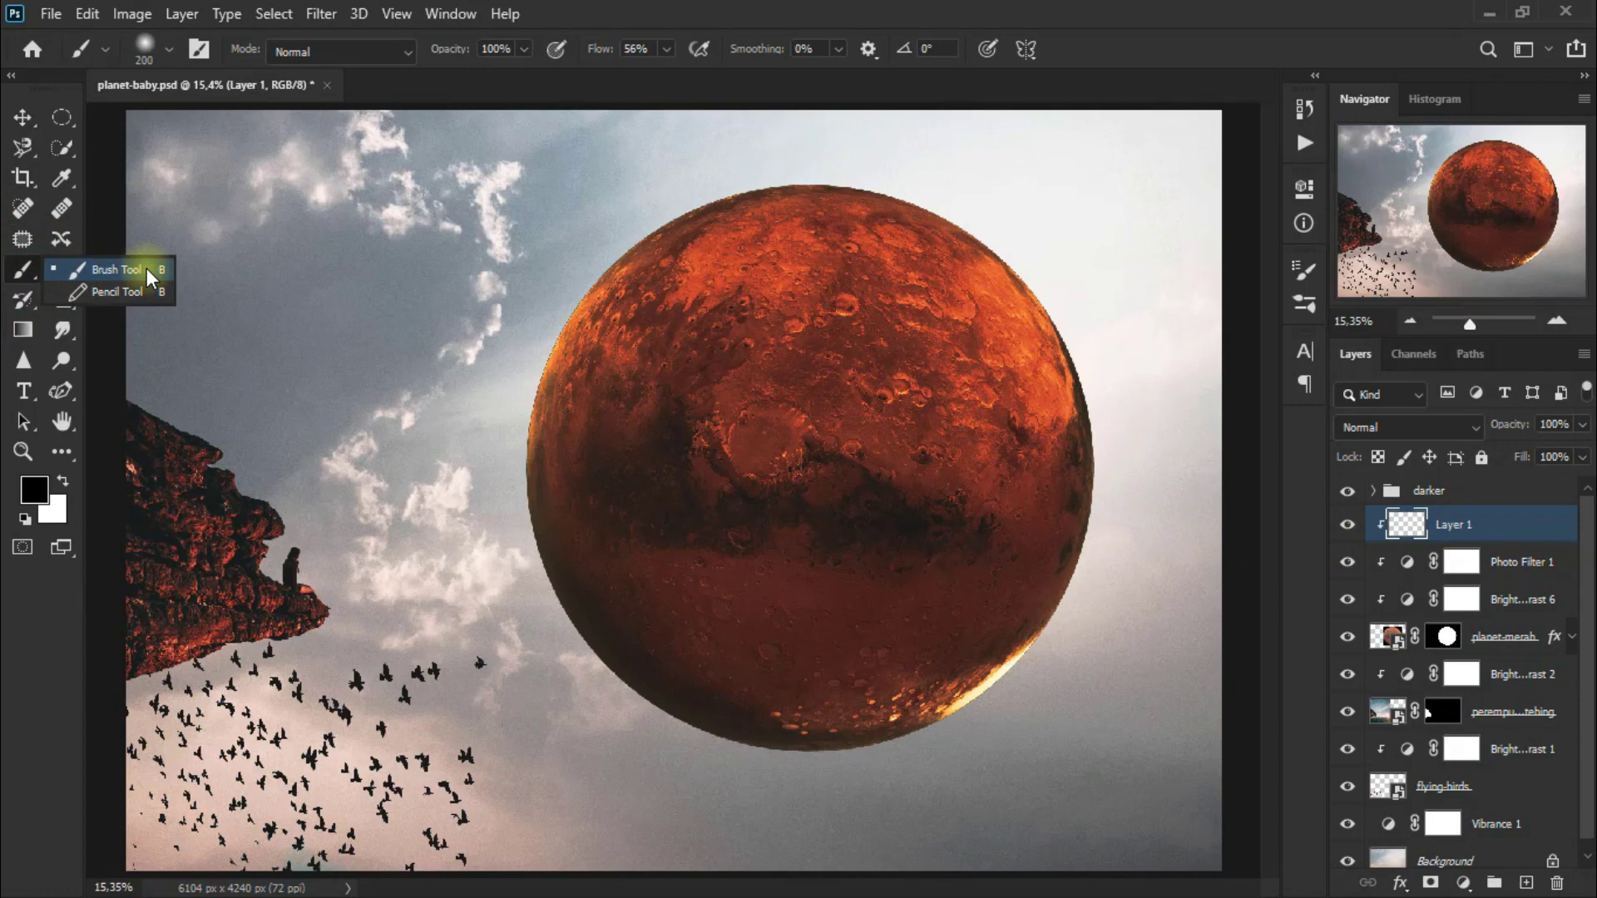
left_click(147, 268)
left_click(524, 48)
left_click_drag(520, 70, 451, 73)
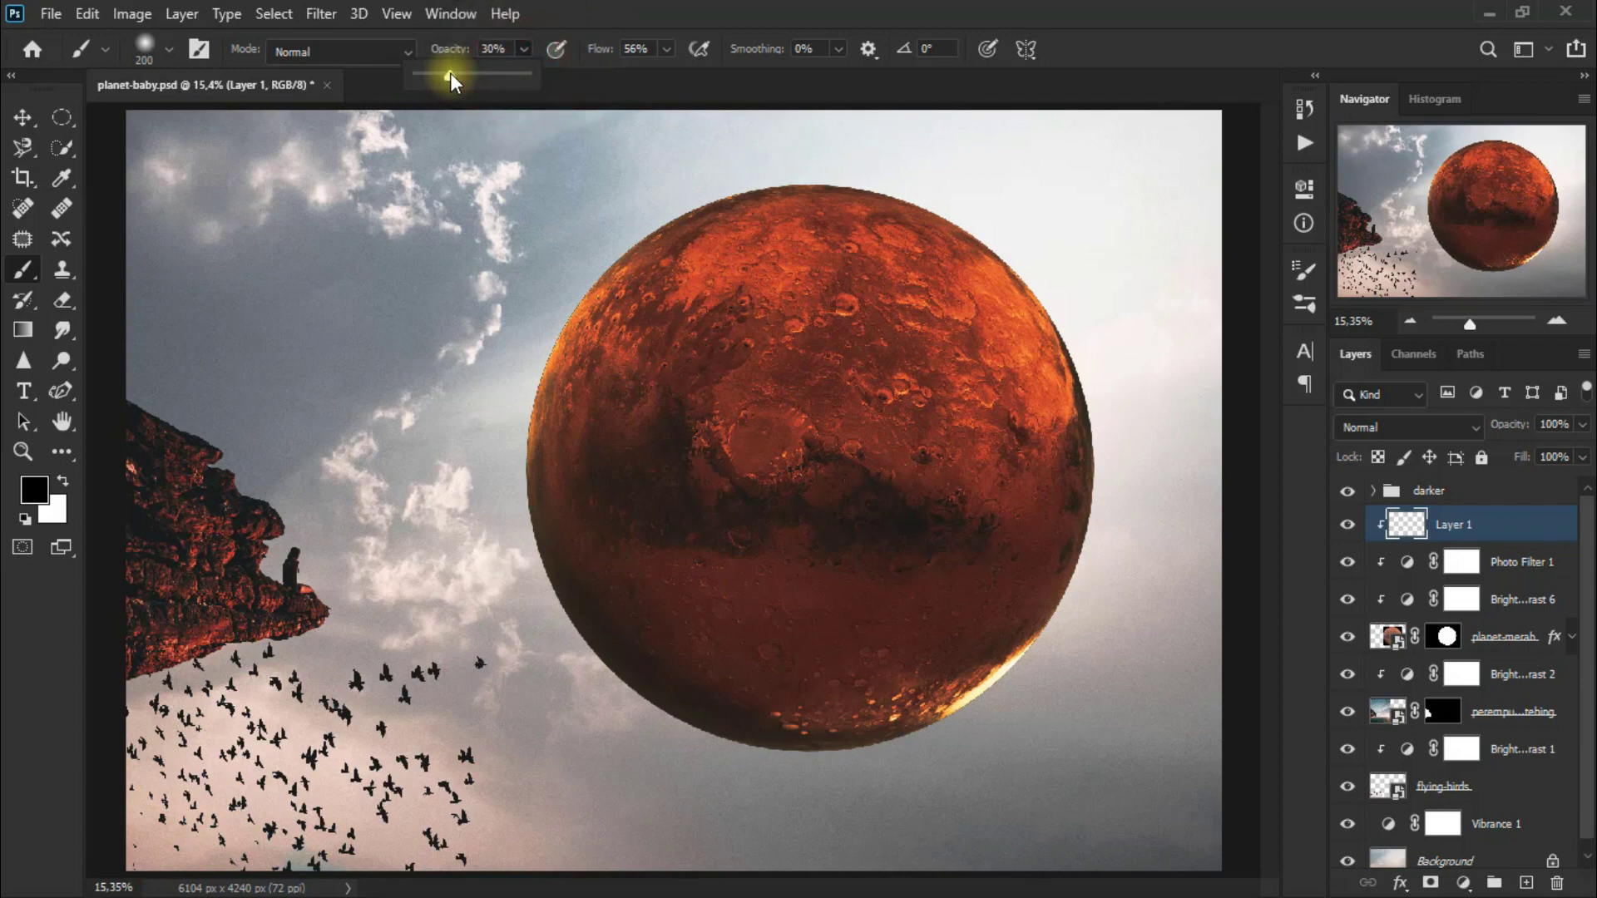
left_click(711, 12)
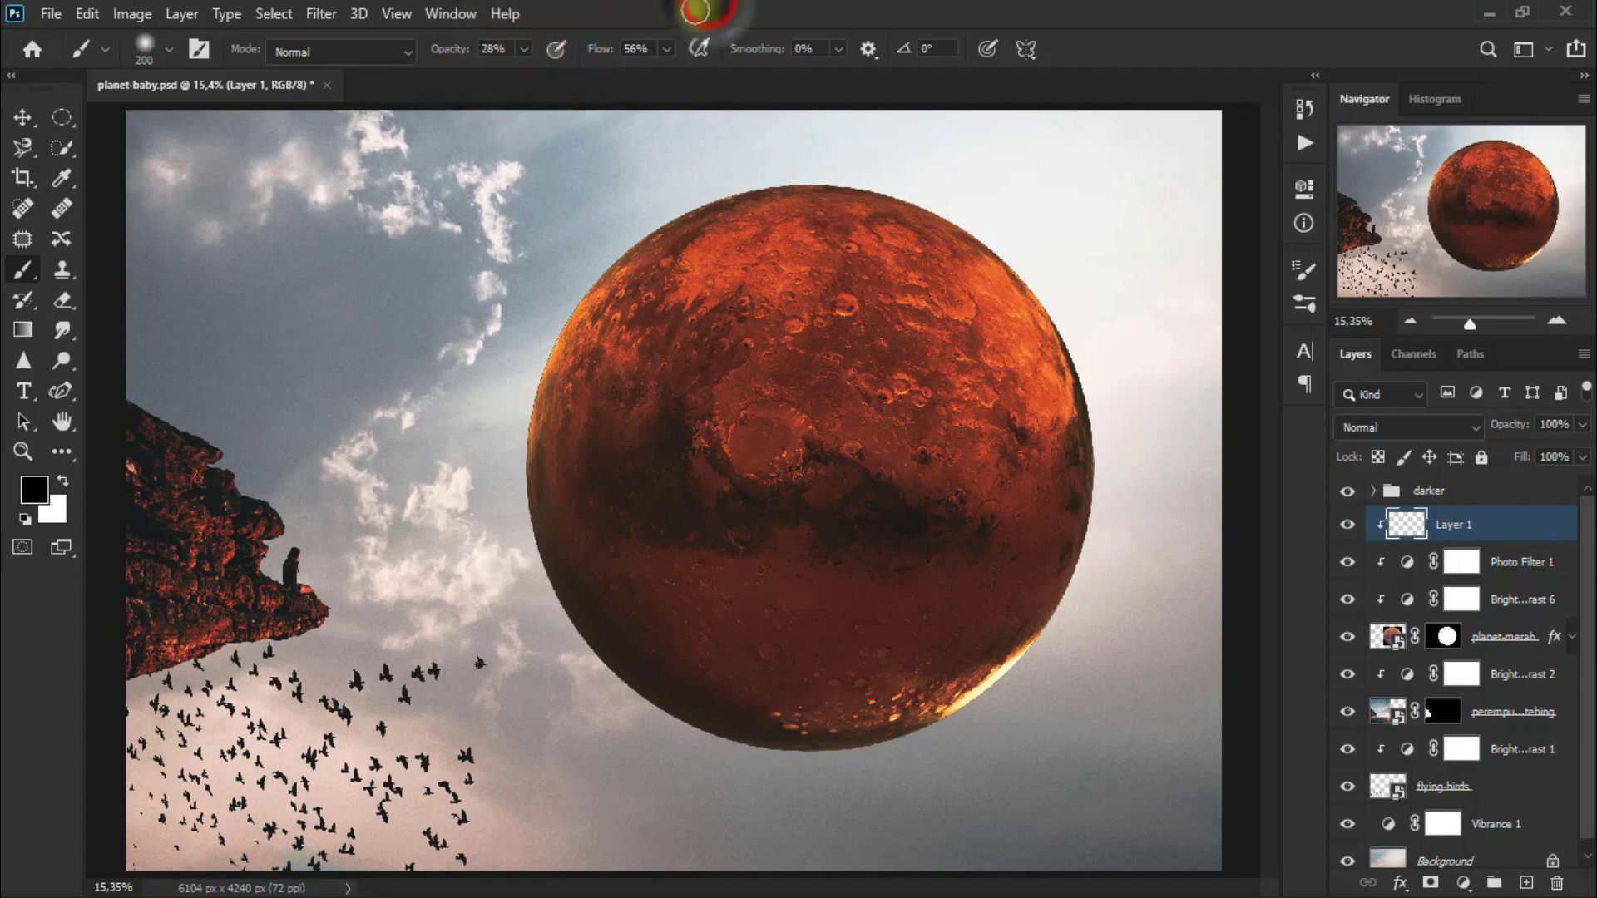
Set the painting colour to fff0d7 and enlarge the soft brush to 800 px.
left_click(34, 489)
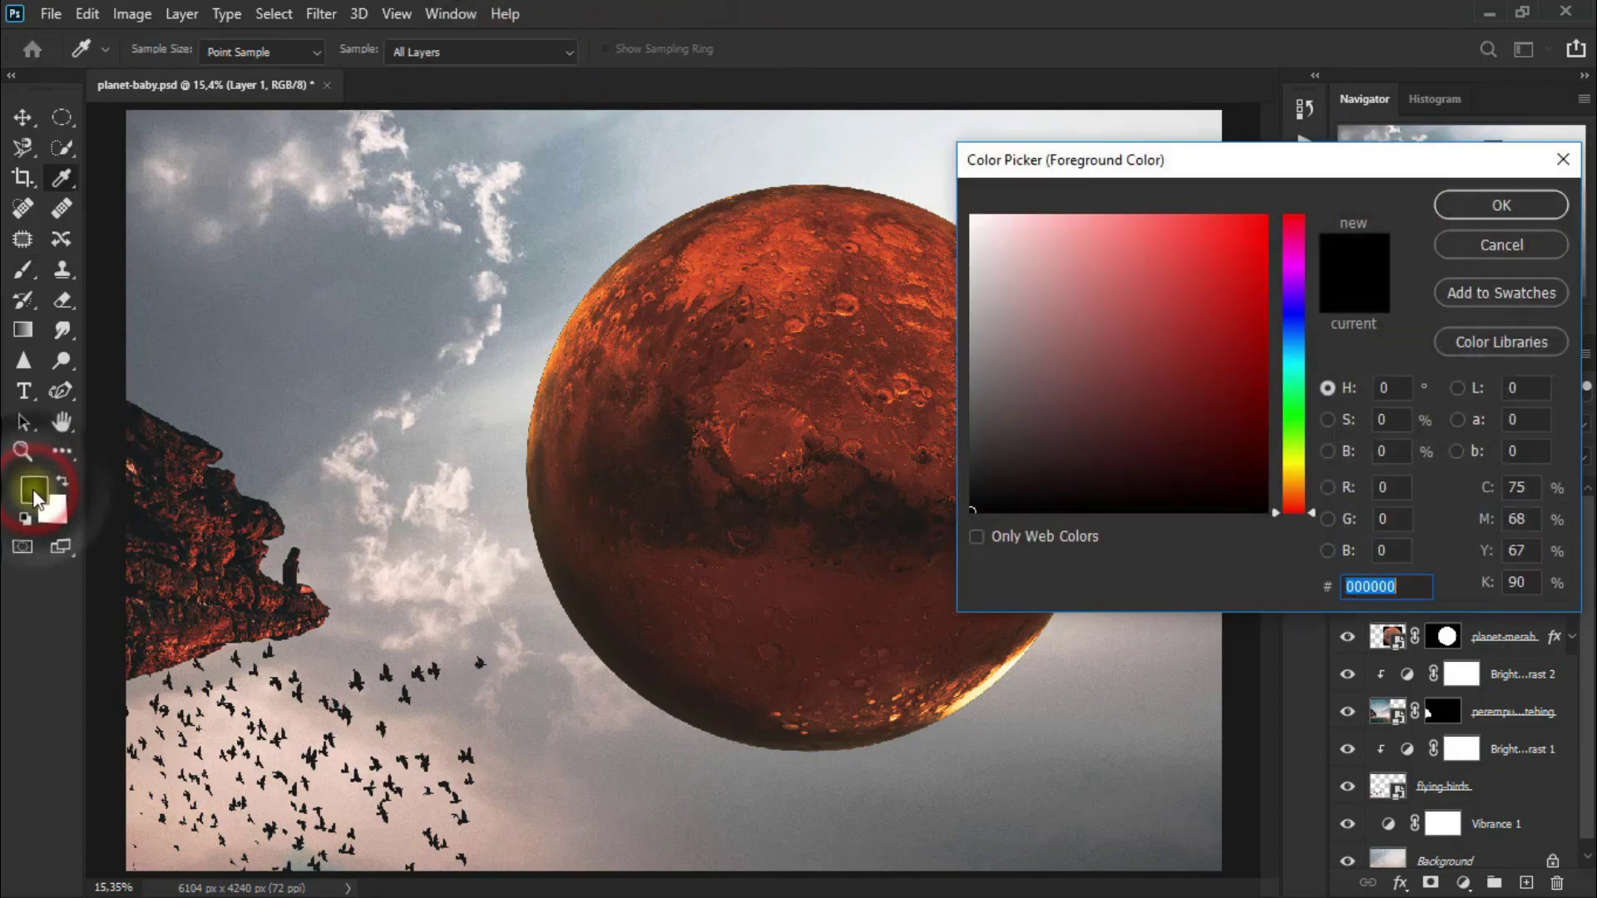
double_click(1401, 588)
type("fff0d7")
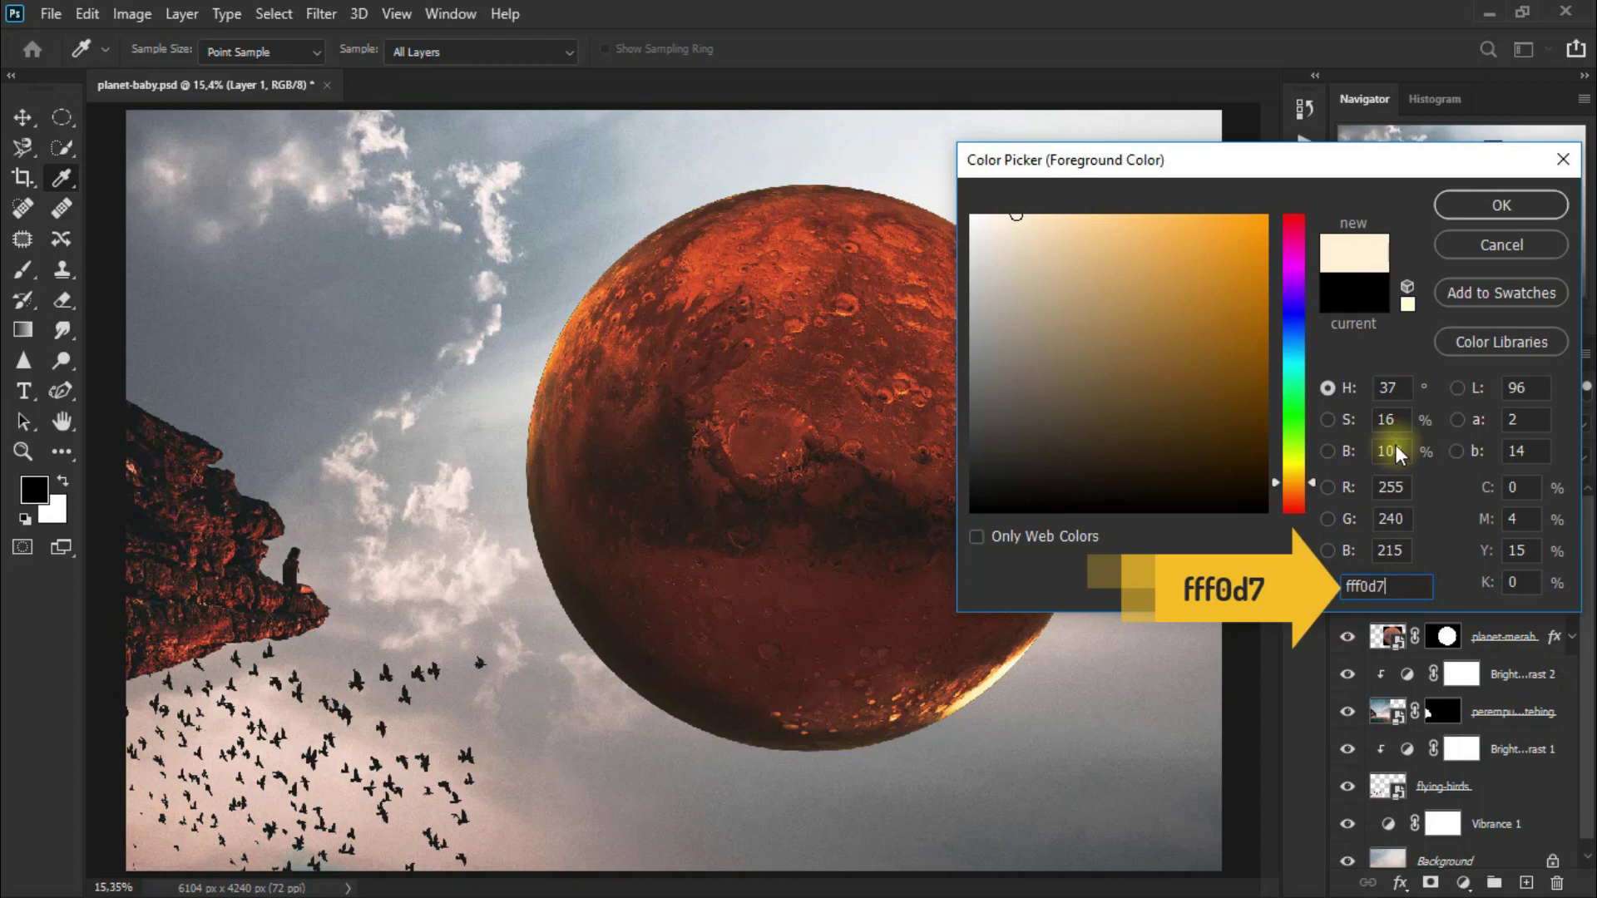
left_click(1508, 210)
key("b")
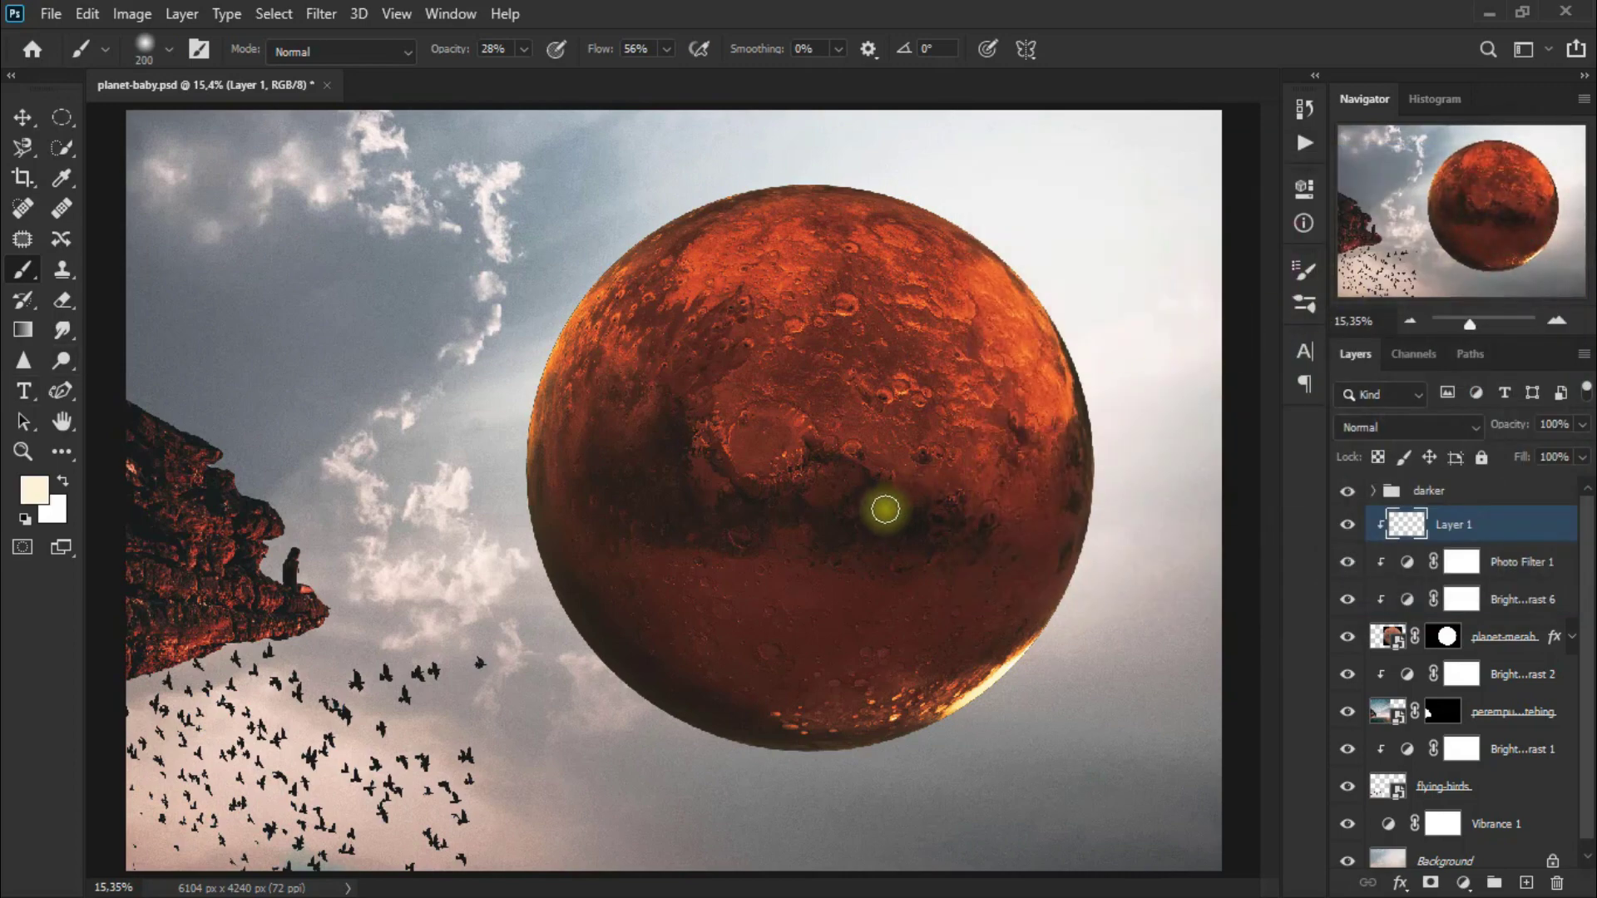
key("bracketright")
key("bracketright")
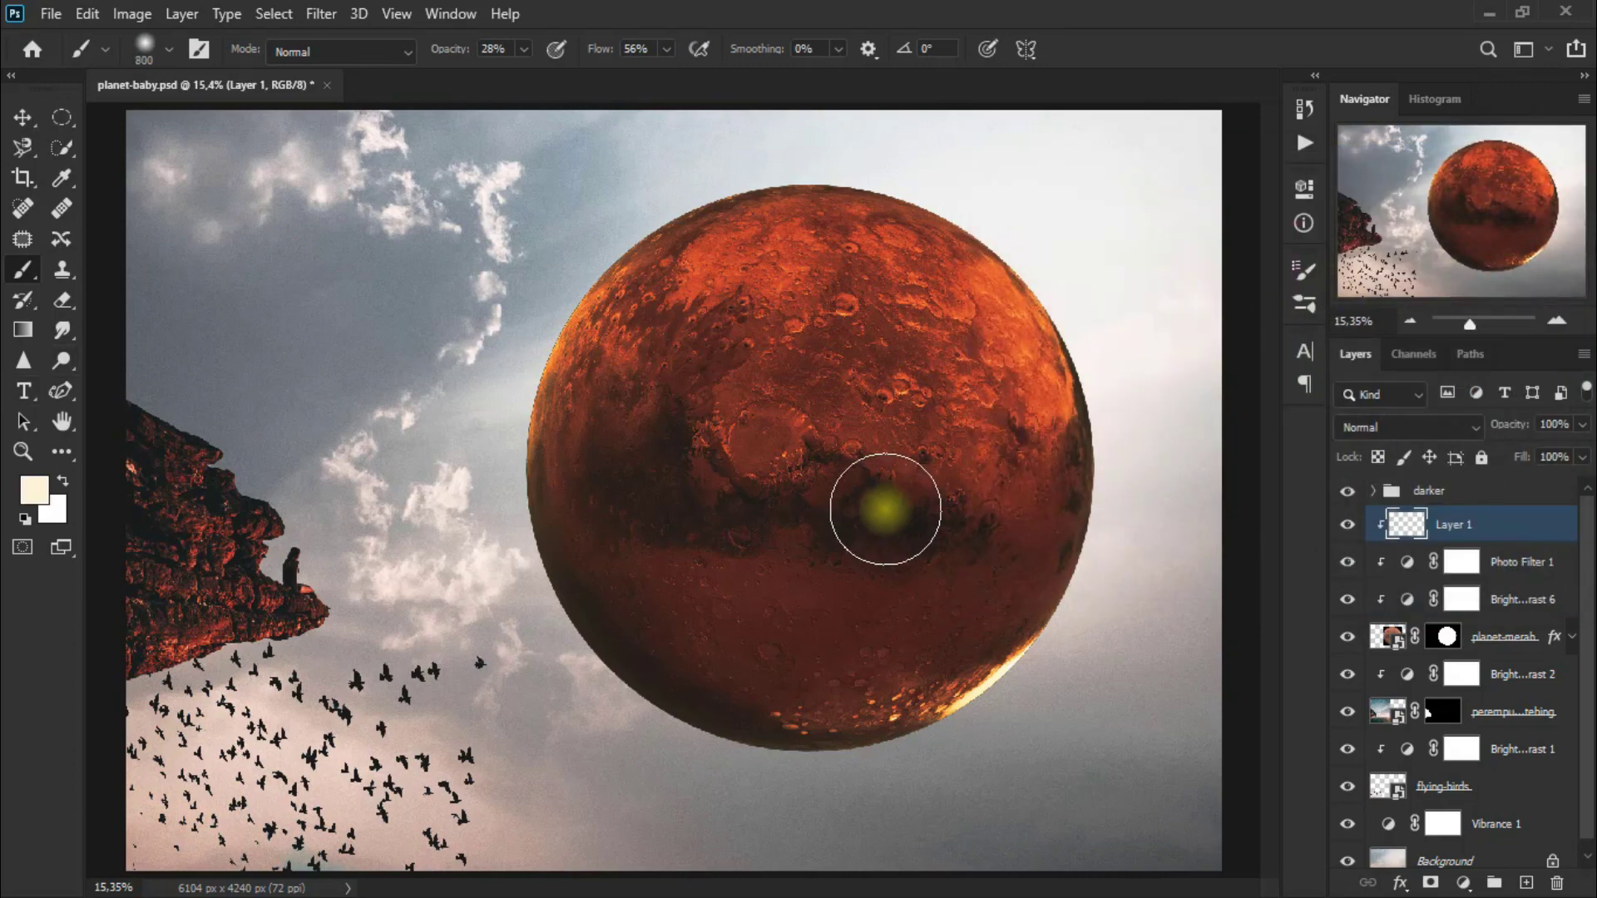
right_click(810, 371)
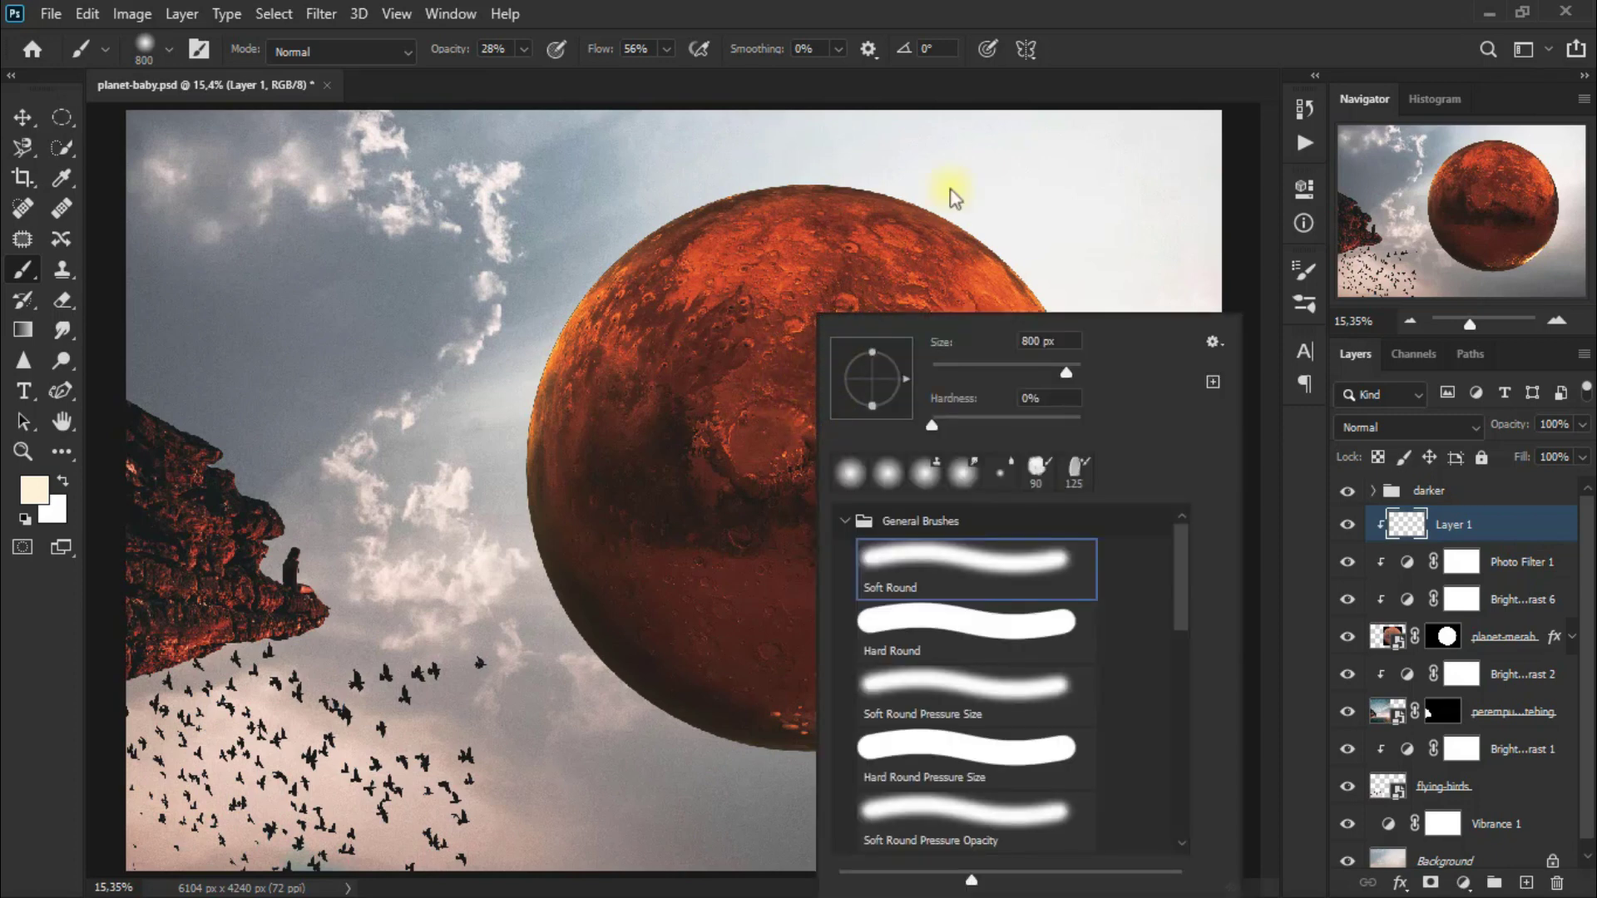
key("Return")
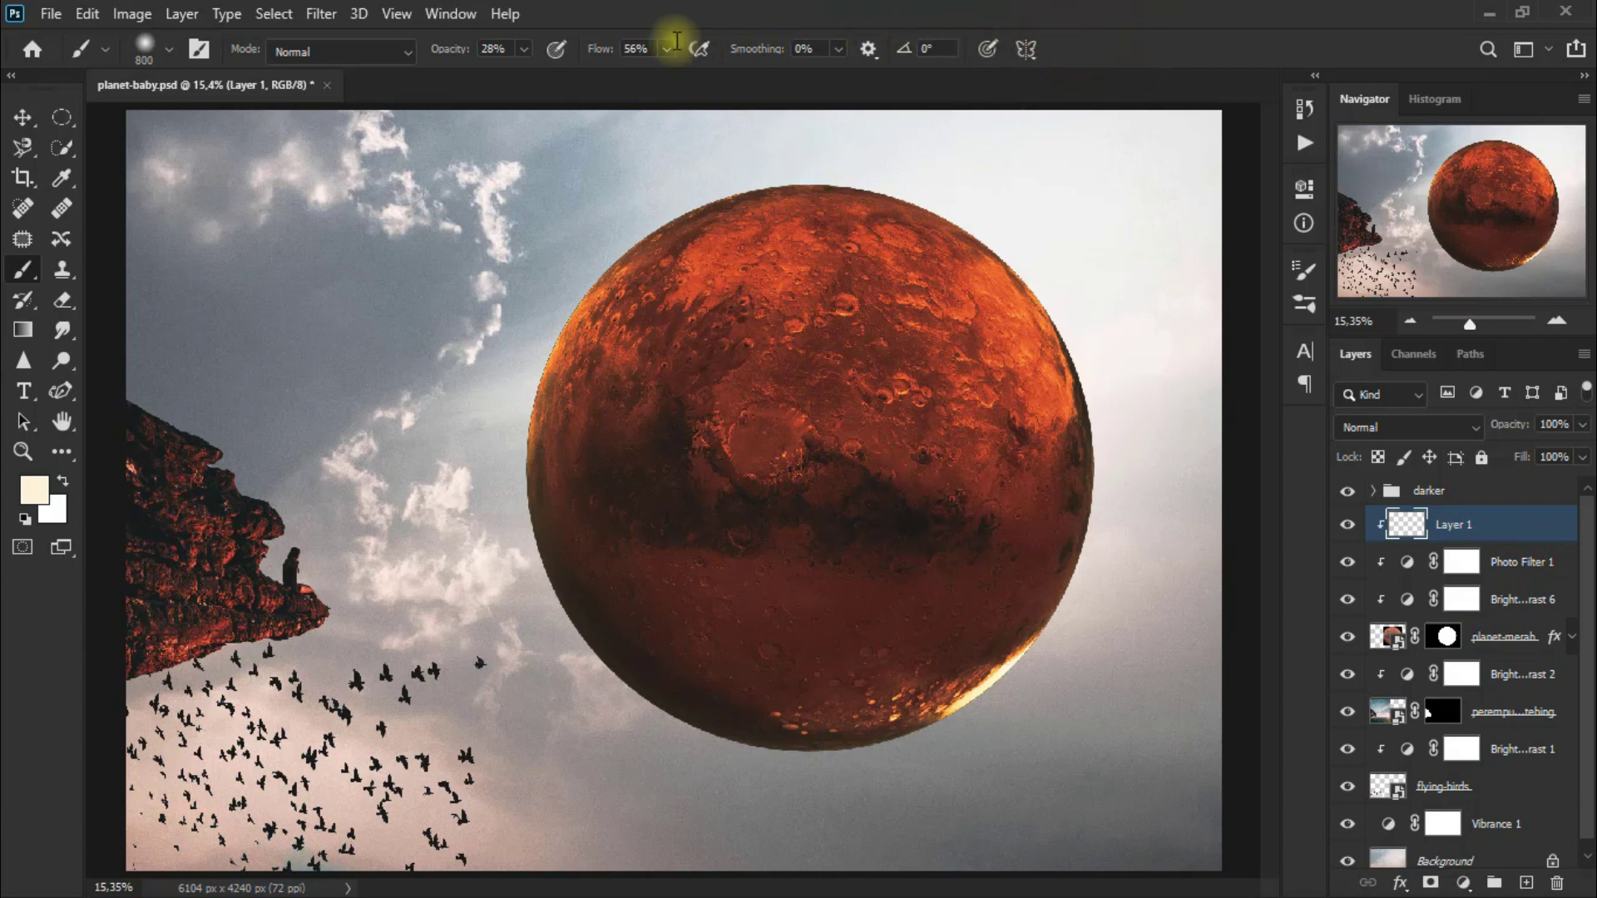
Adjust the brush opacity to 37%.
left_click(524, 48)
left_click_drag(522, 74, 543, 72)
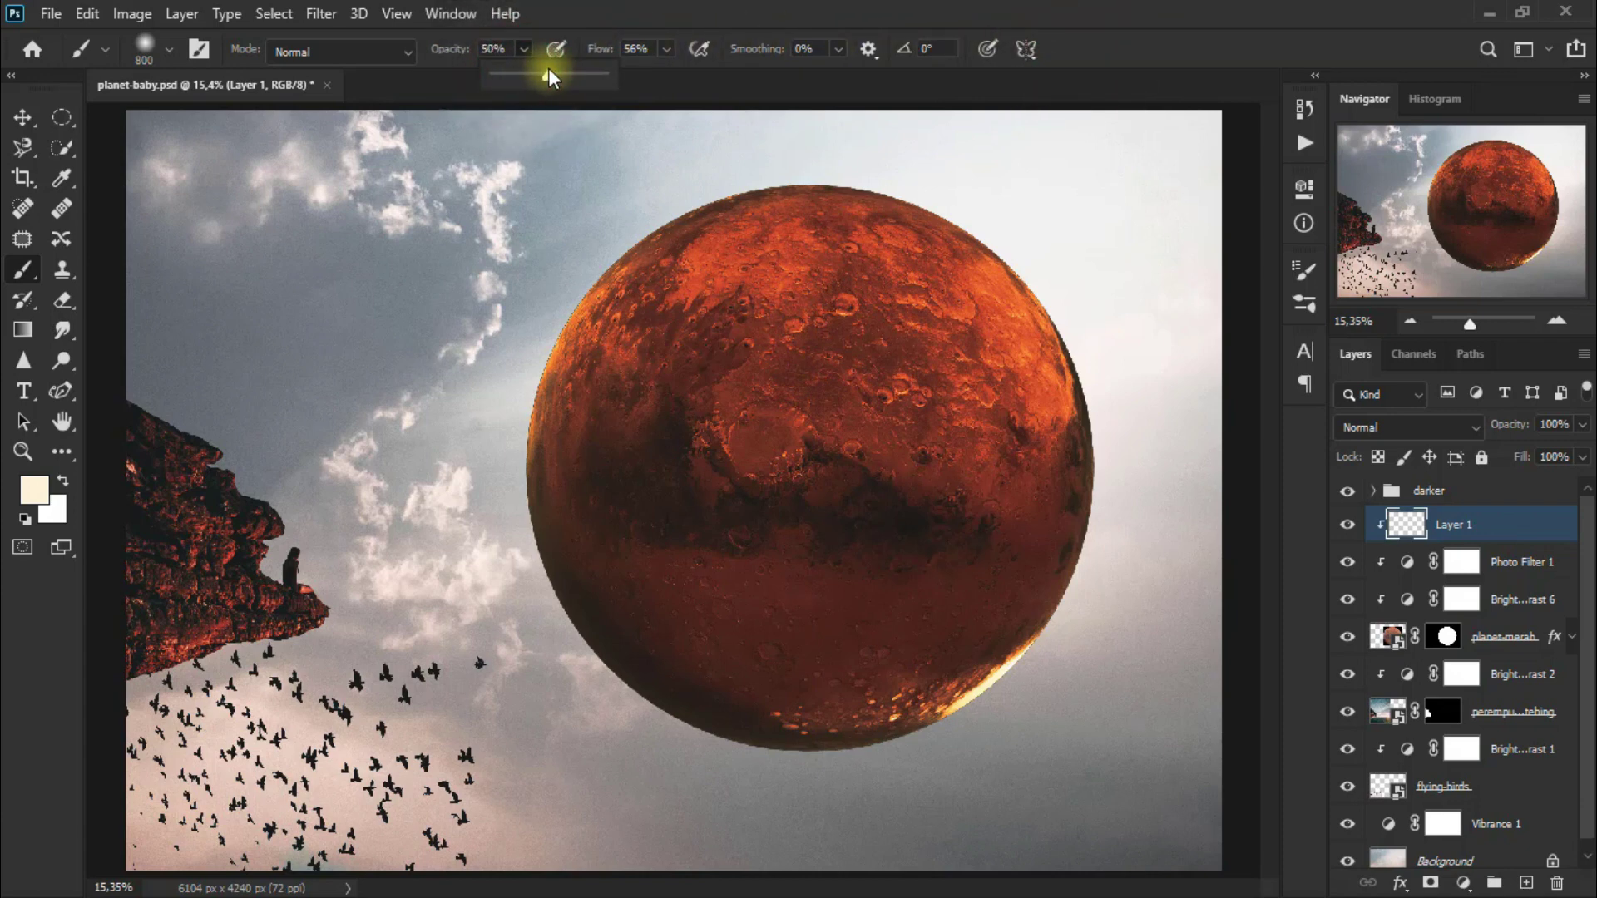
left_click_drag(546, 72, 541, 72)
left_click_drag(536, 75, 874, 18)
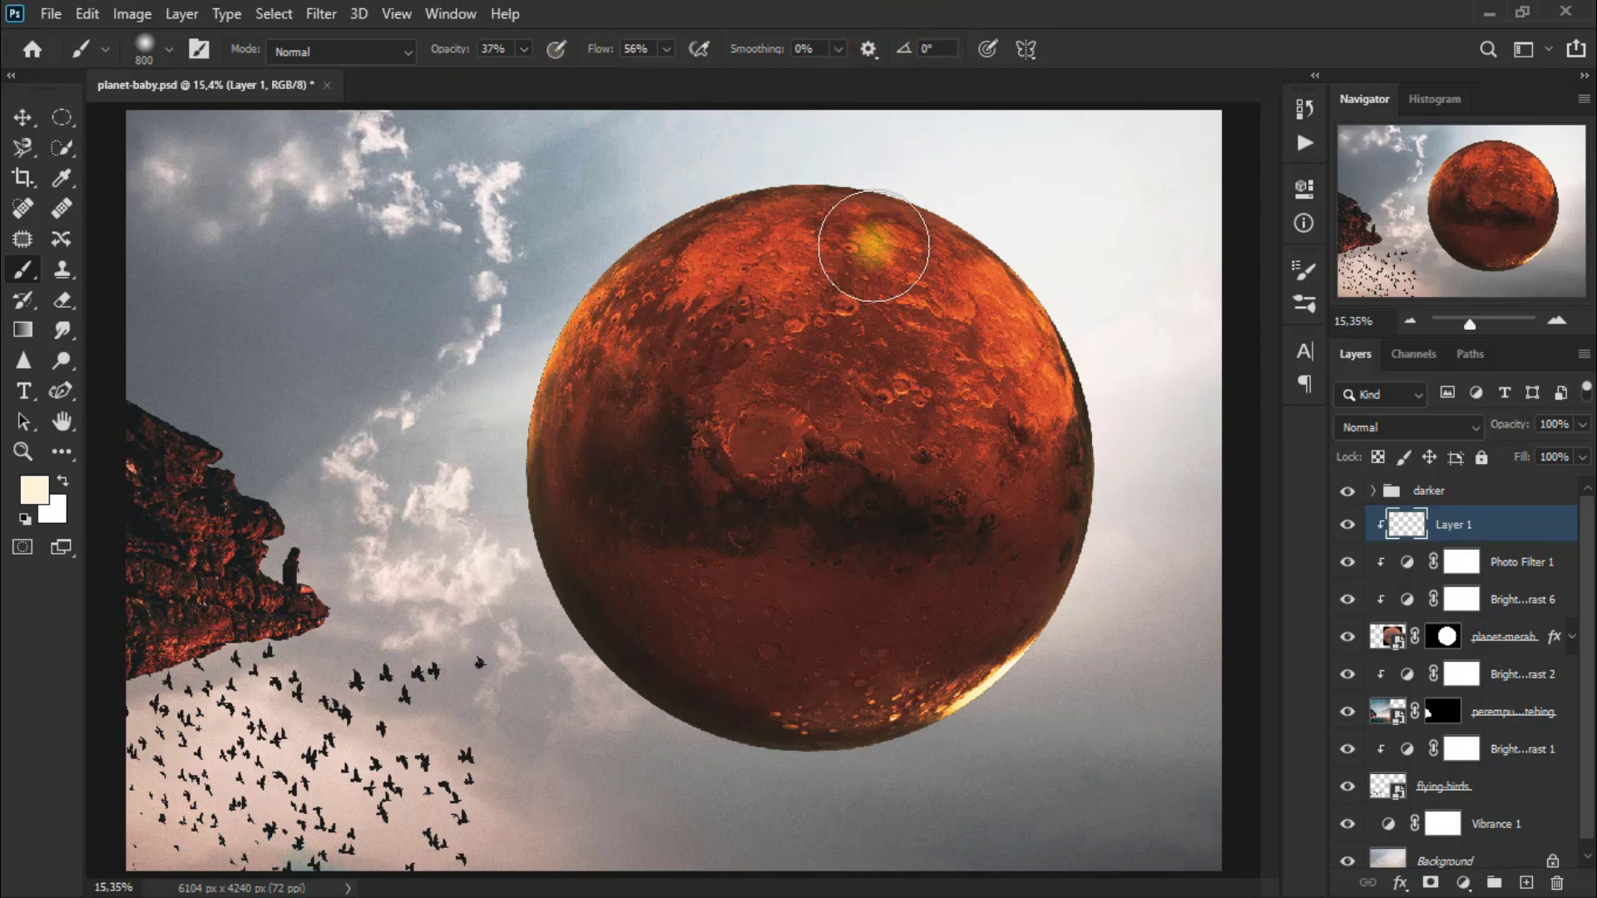
Paint cream light along the planet's top, bottom and right edges.
left_click(846, 237)
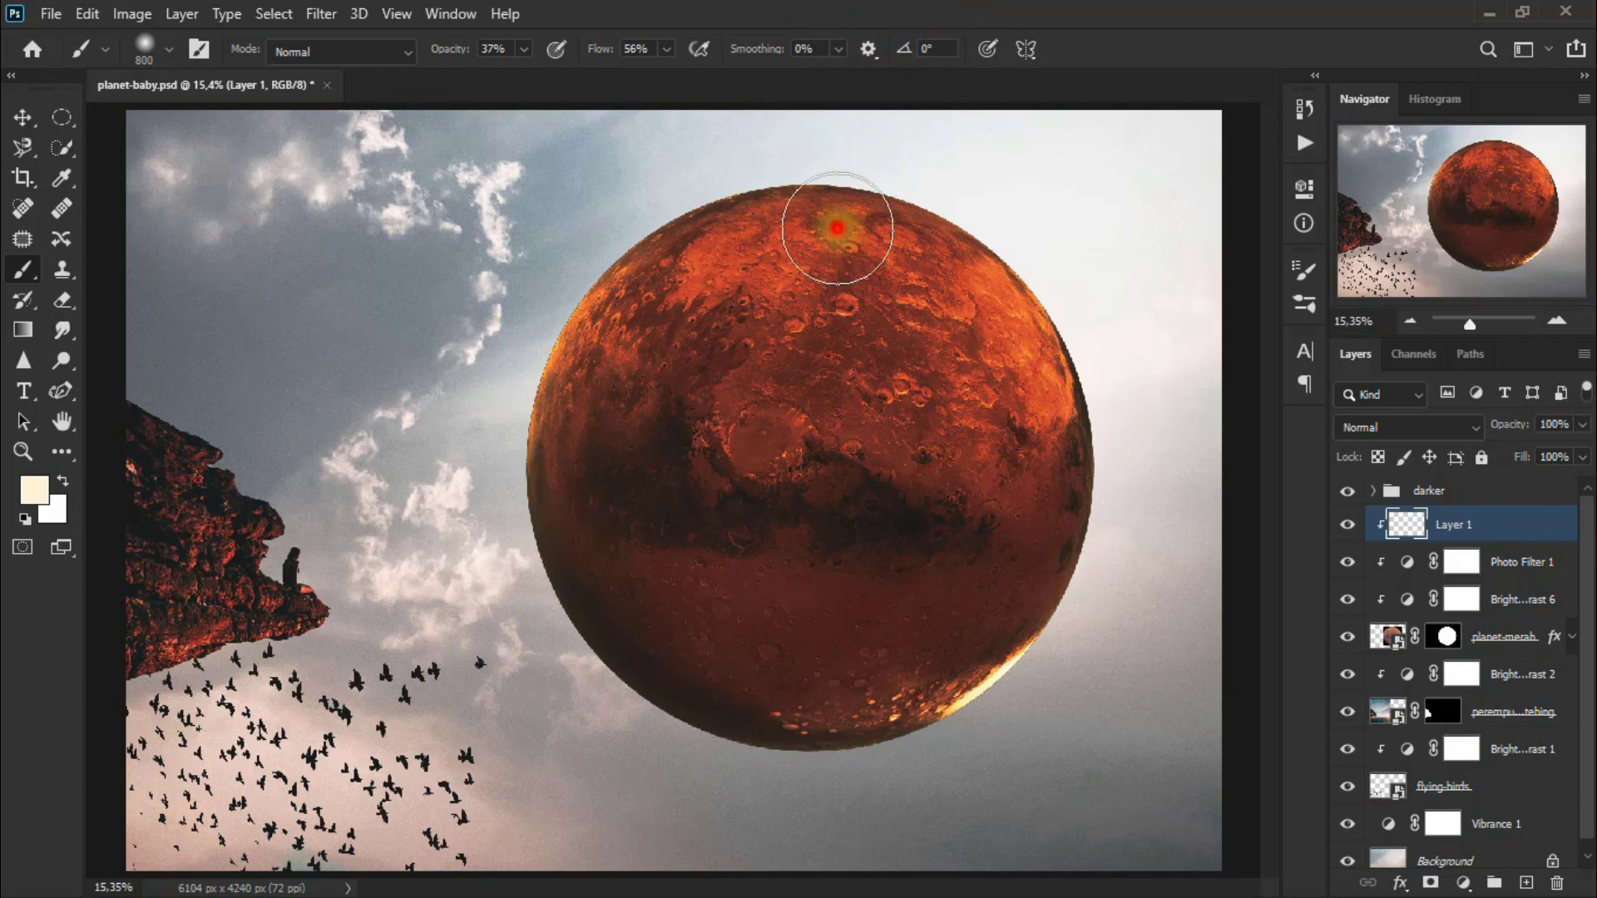
left_click(988, 652)
left_click(885, 257)
left_click(898, 724)
left_click(848, 233)
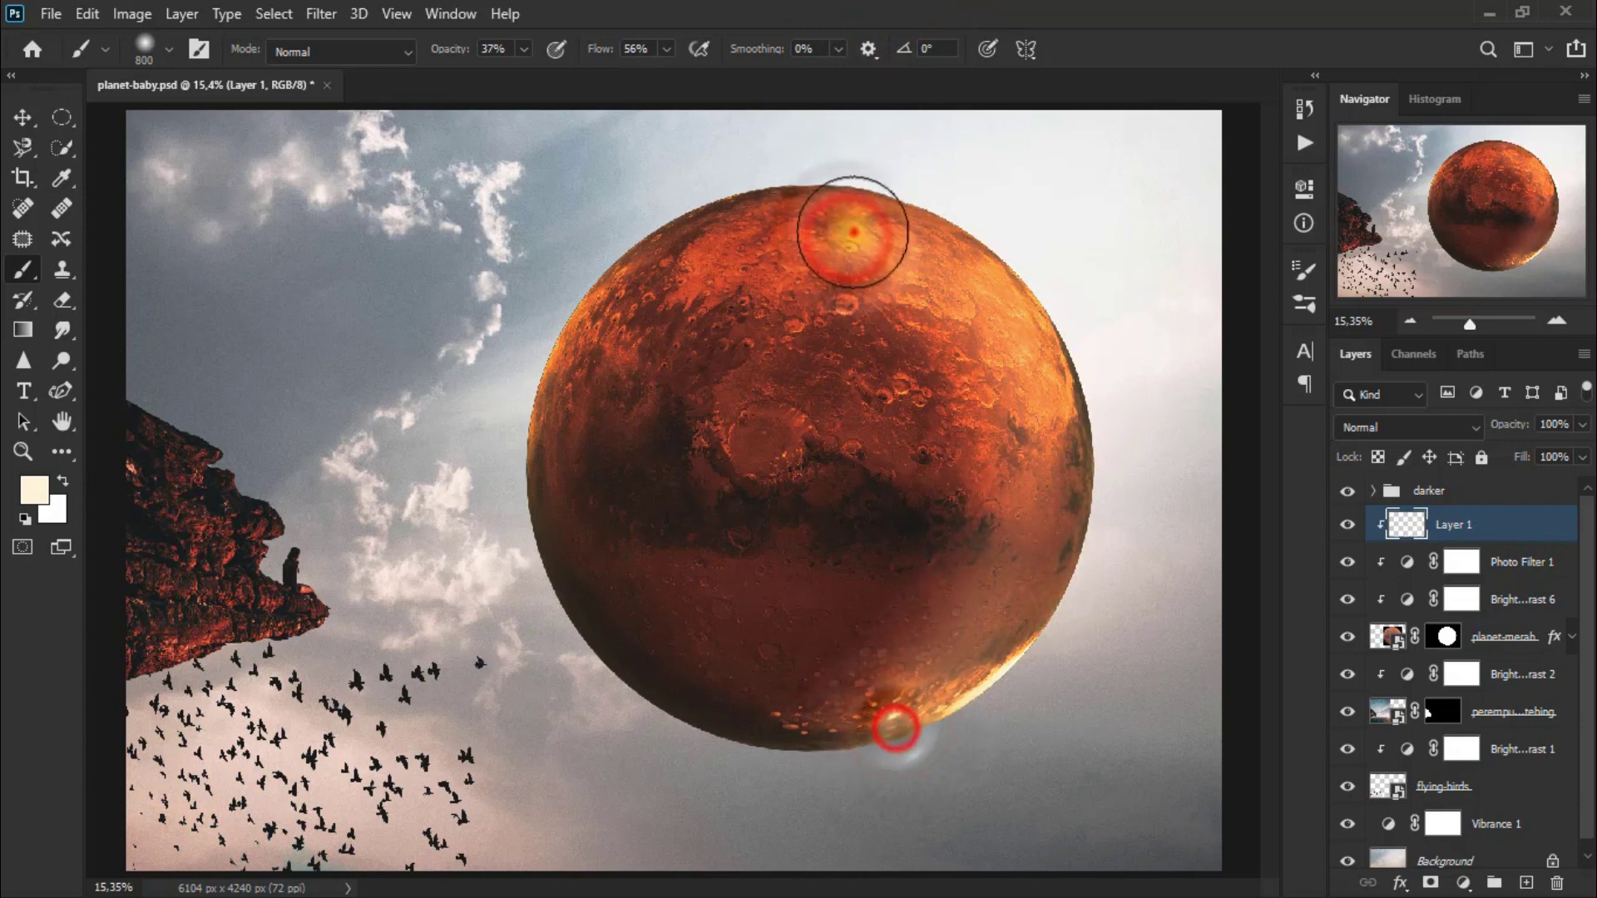
left_click(891, 728)
left_click(965, 491)
left_click(870, 192)
left_click(777, 756)
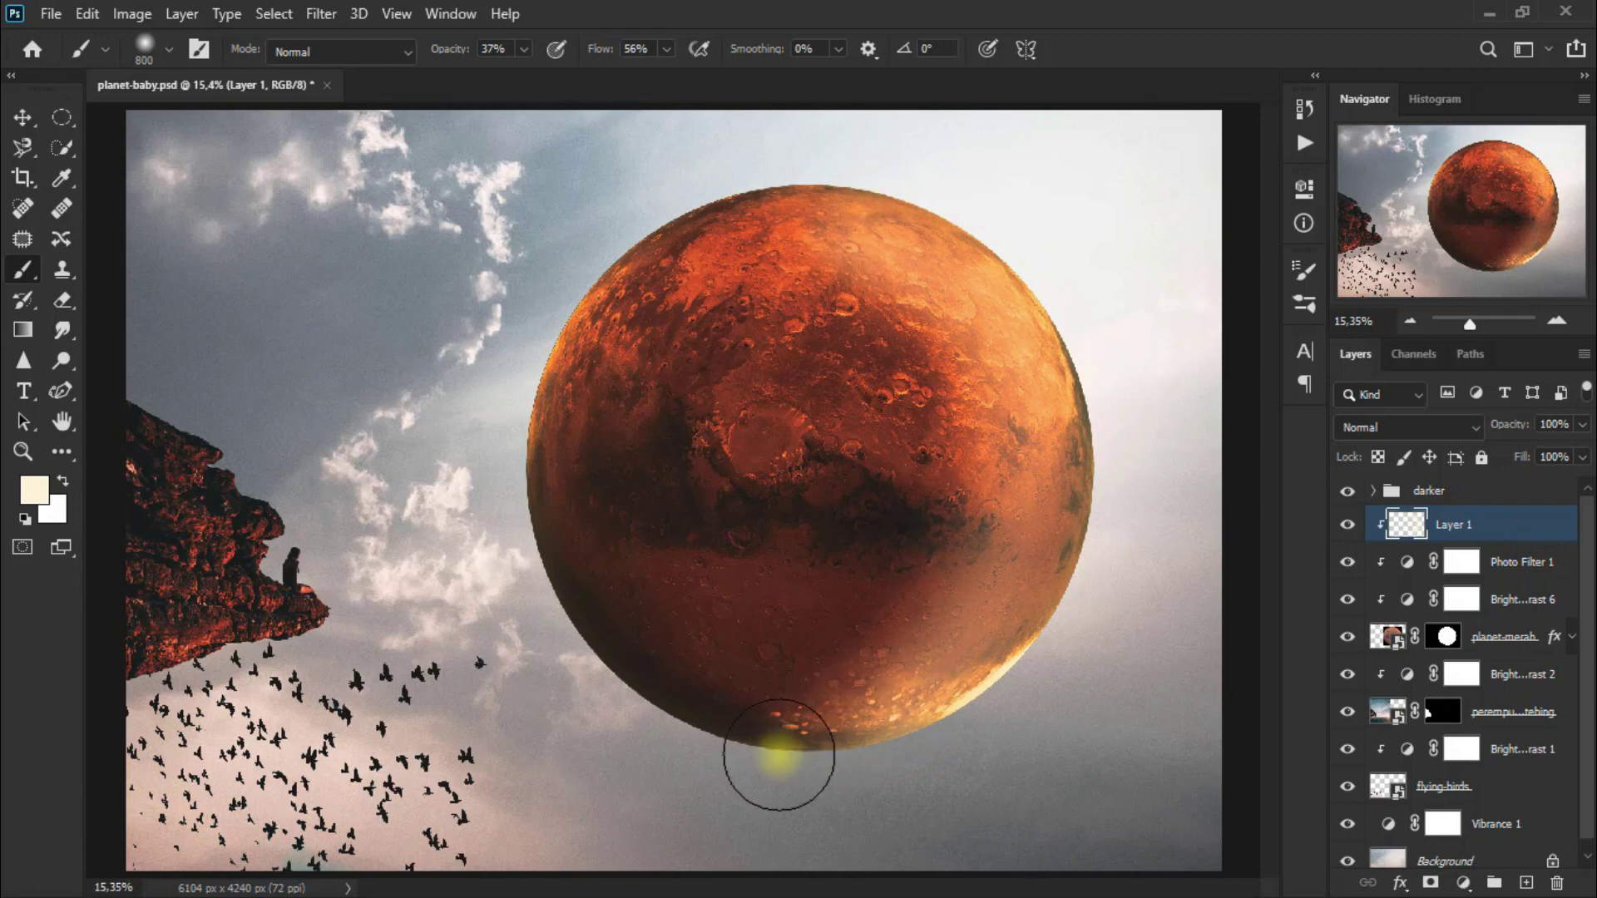
left_click(1095, 488)
left_click(834, 202)
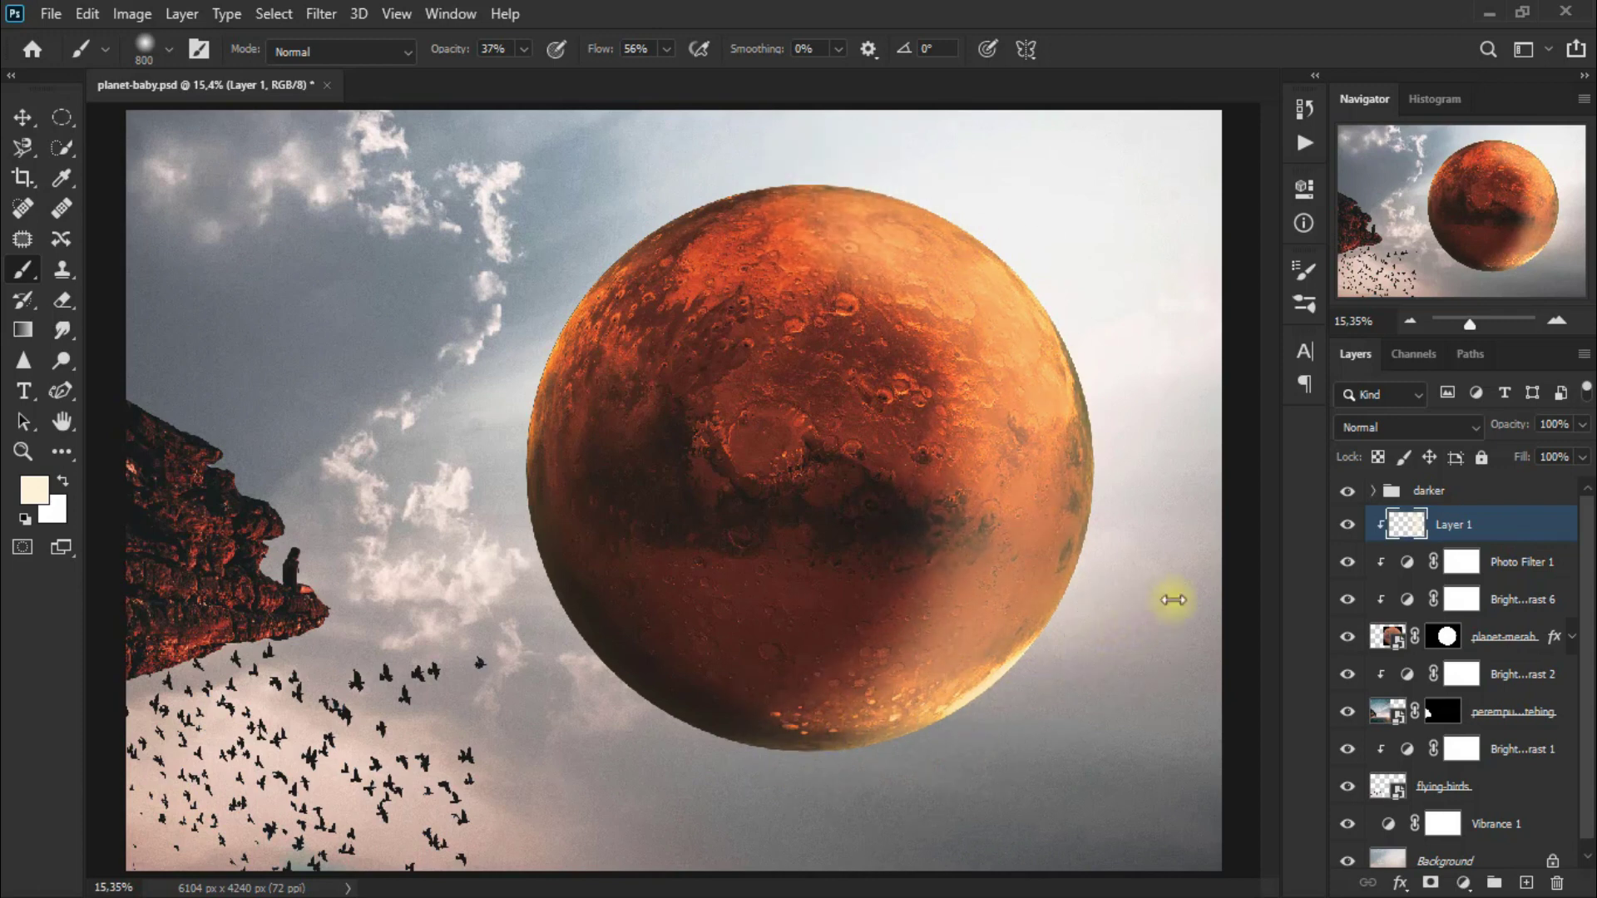
Blend Layer 1 in Screen at 91% opacity and compare with the glow hidden.
left_click(1409, 431)
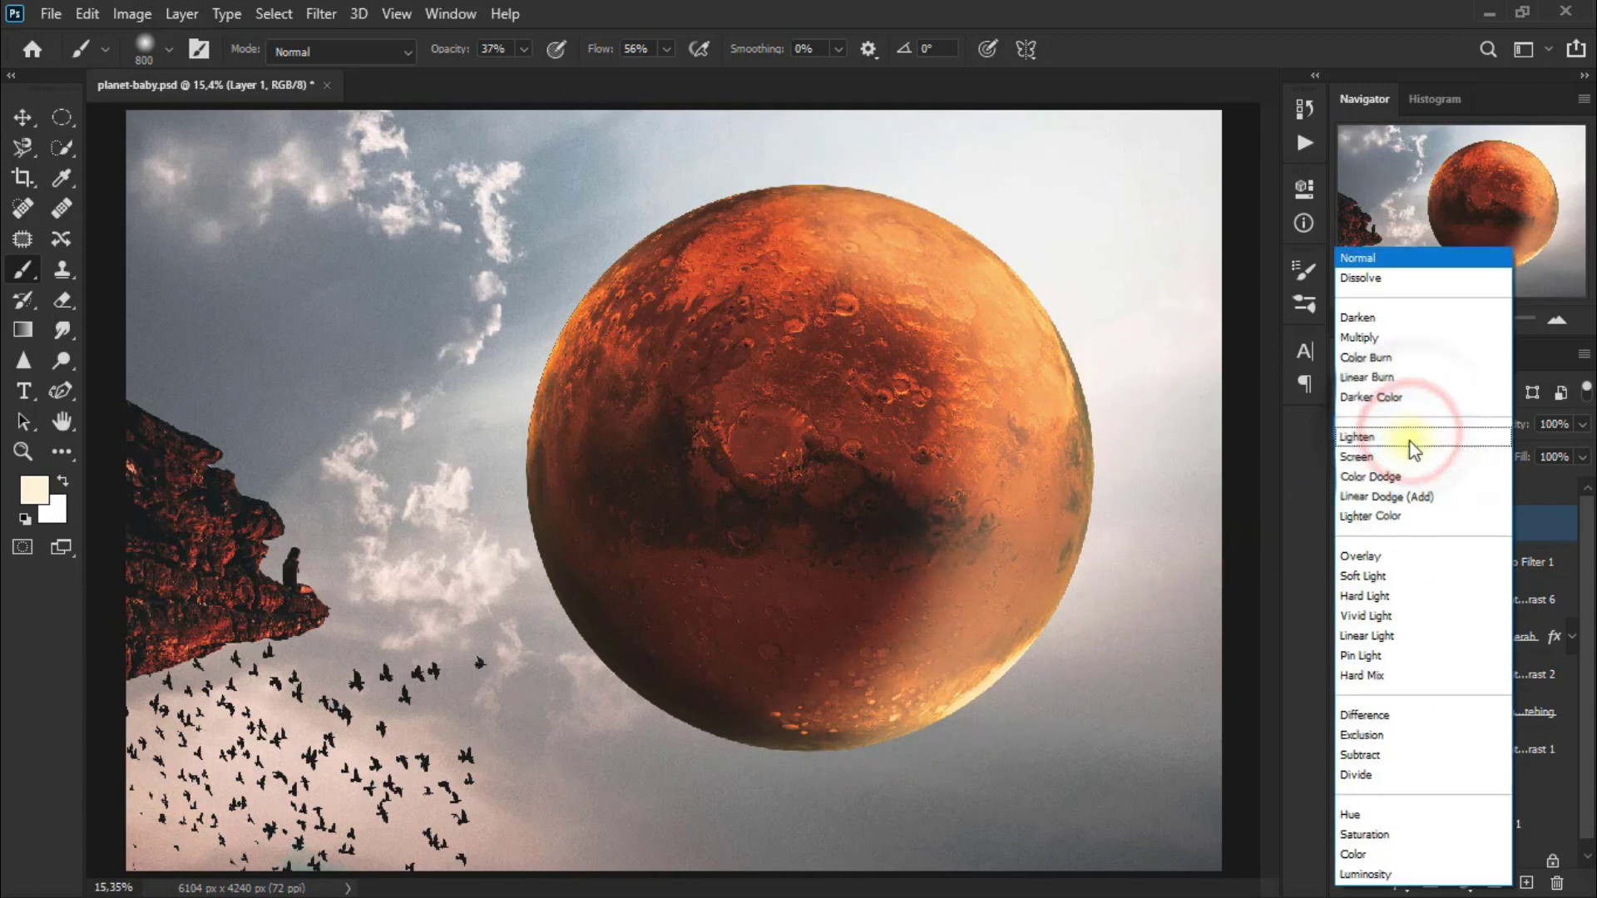
left_click(1409, 455)
left_click(1347, 525)
left_click(1345, 532)
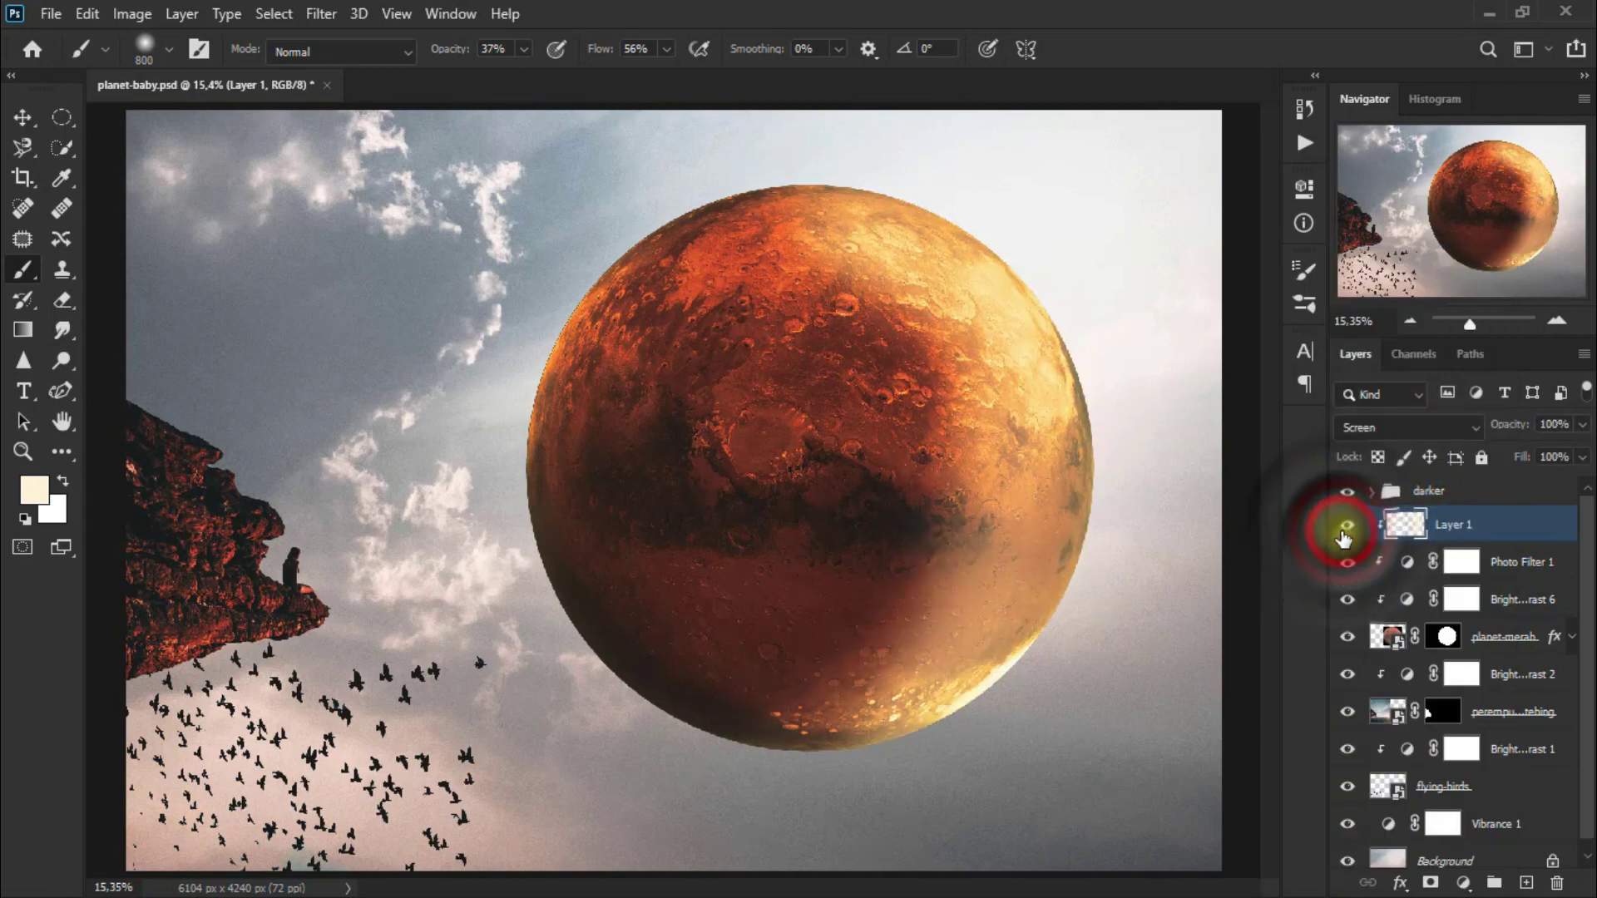
left_click(1583, 425)
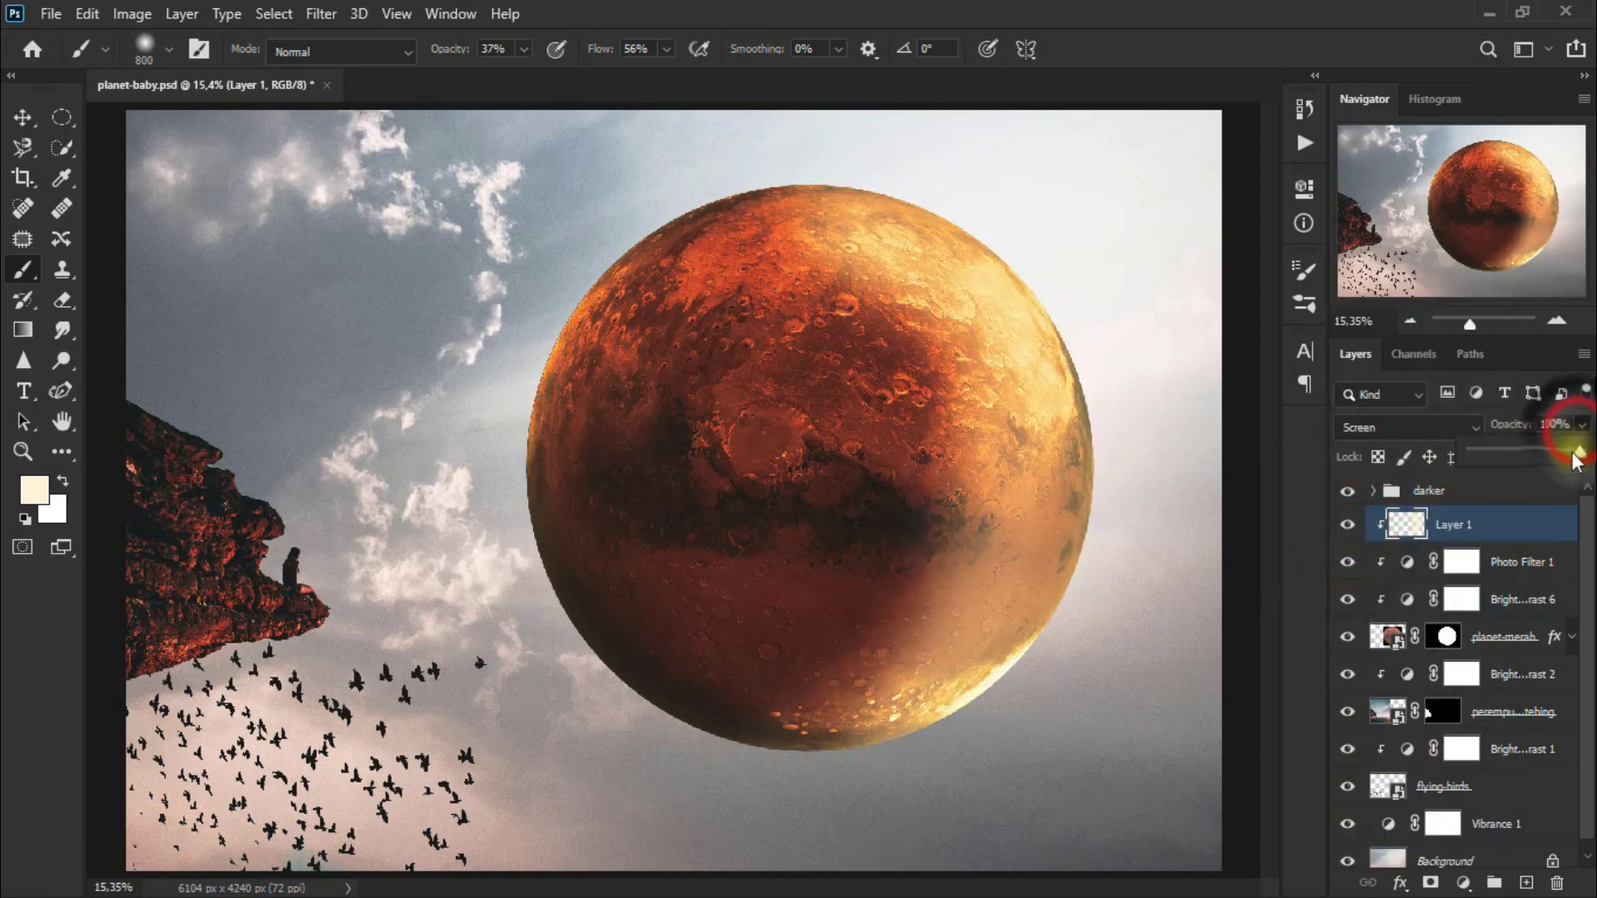
left_click_drag(1580, 451, 1574, 462)
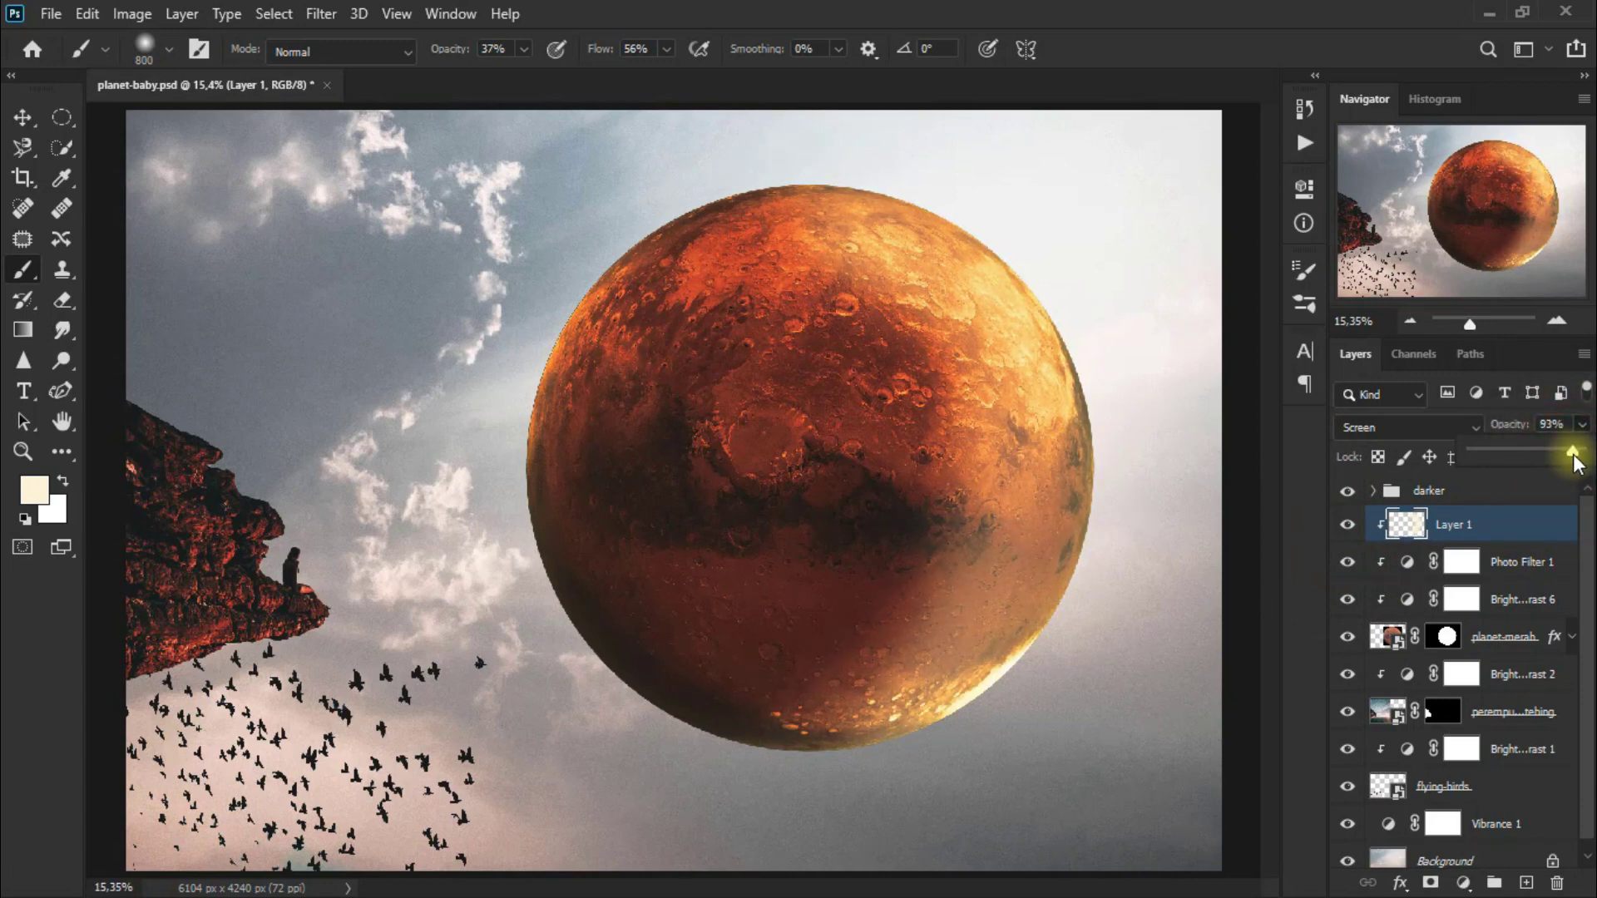
left_click(1348, 524)
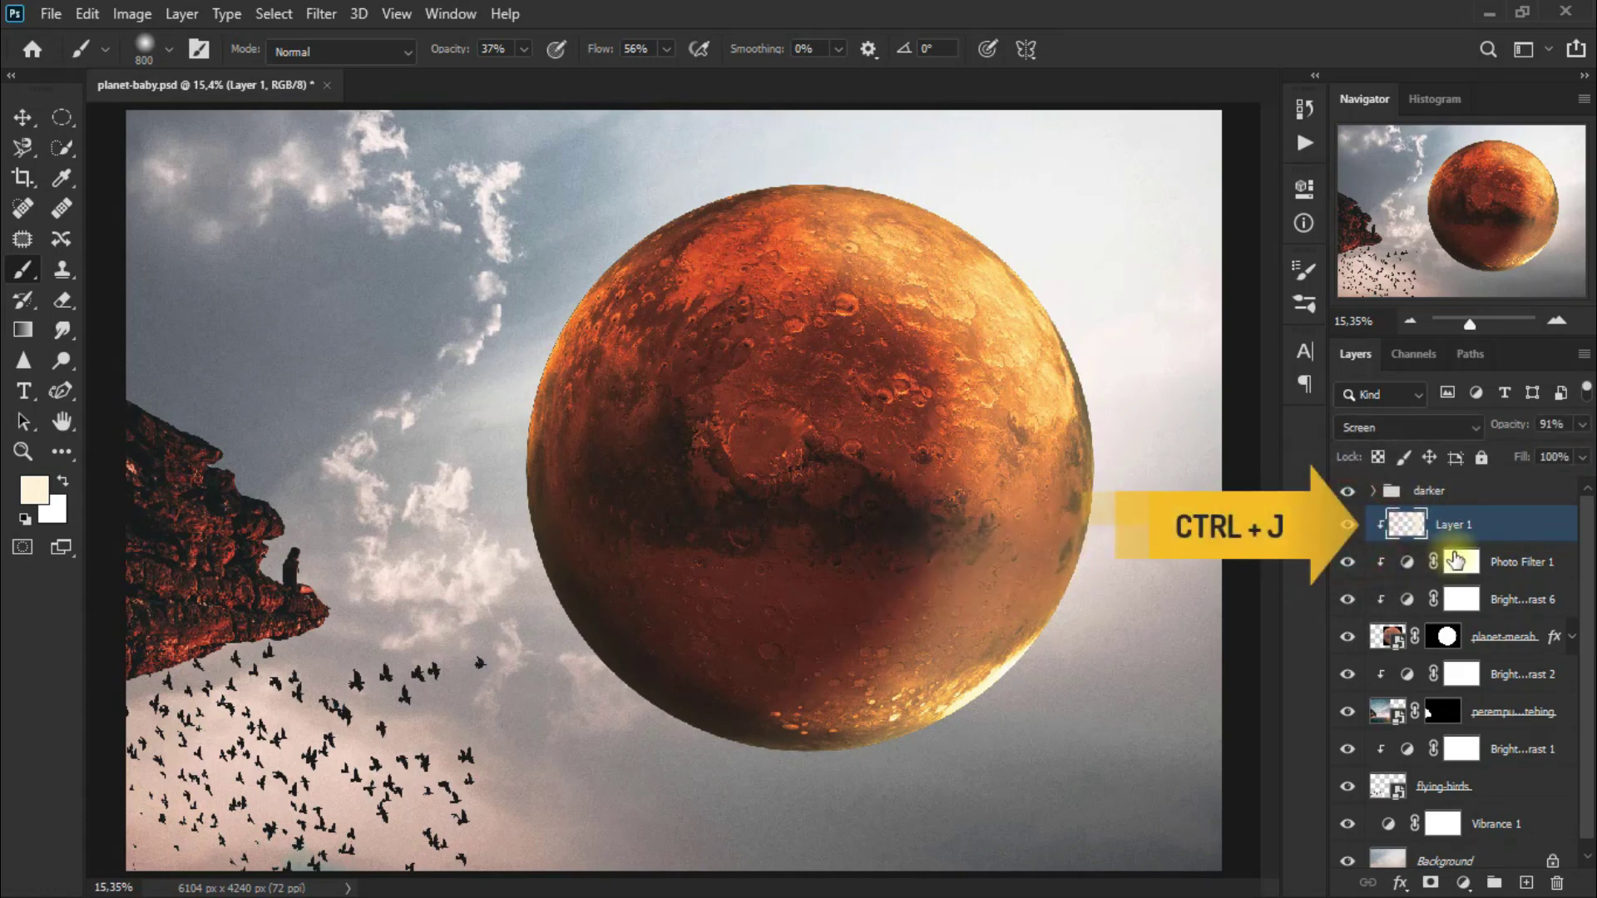
Duplicate the glow layer, clip the copy to the layer below, and blend it as Soft Light.
key("ctrl+j")
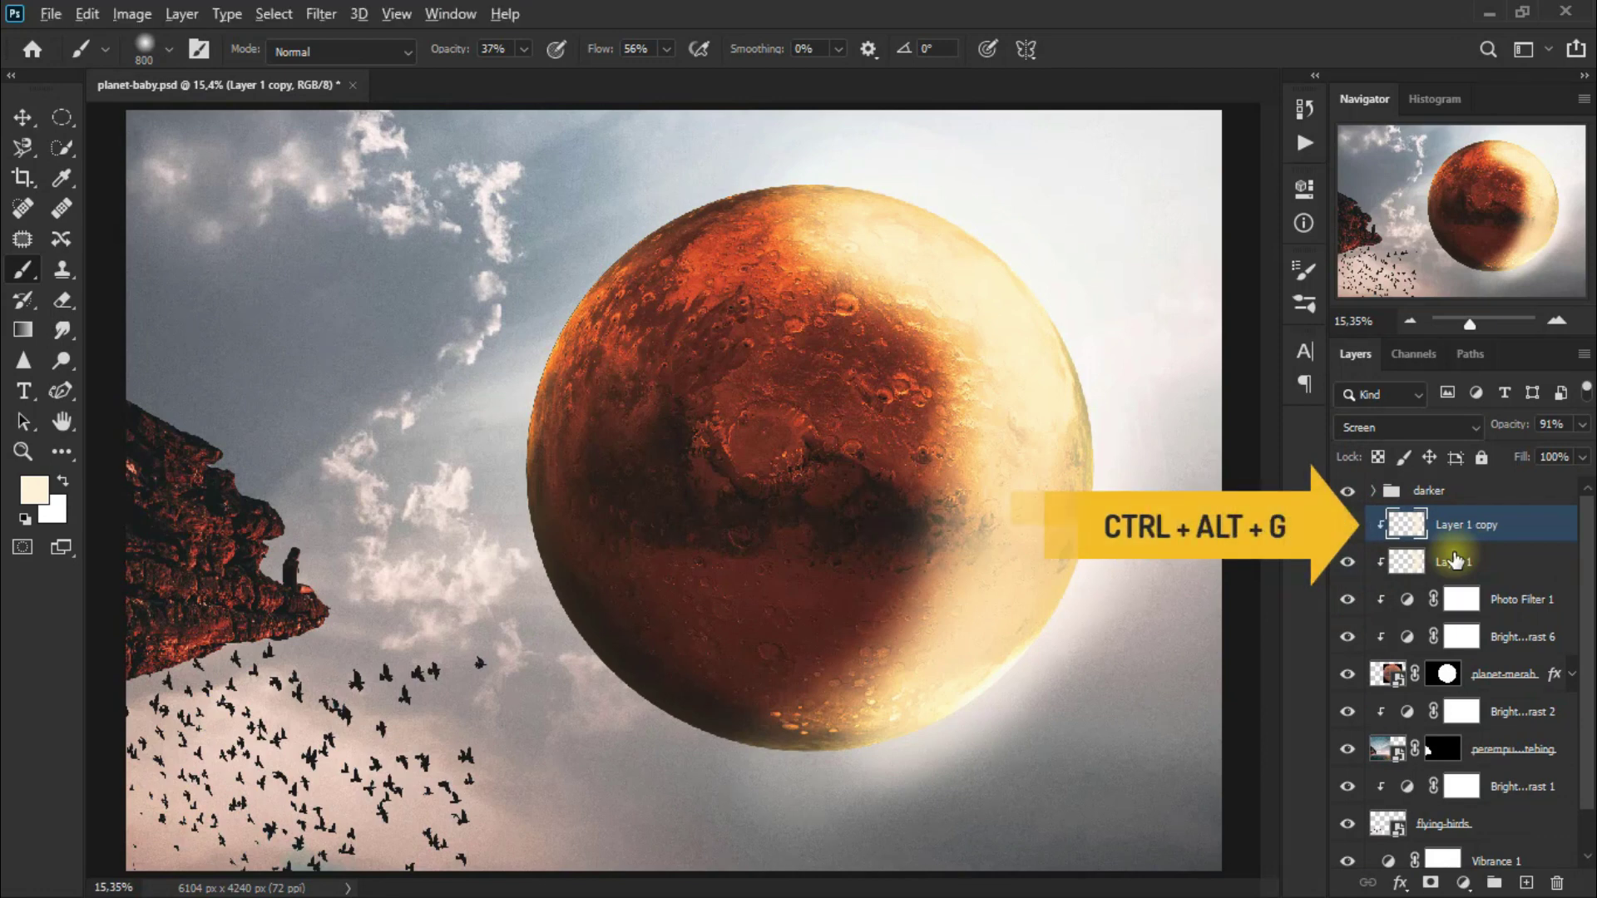
key("ctrl+alt+g")
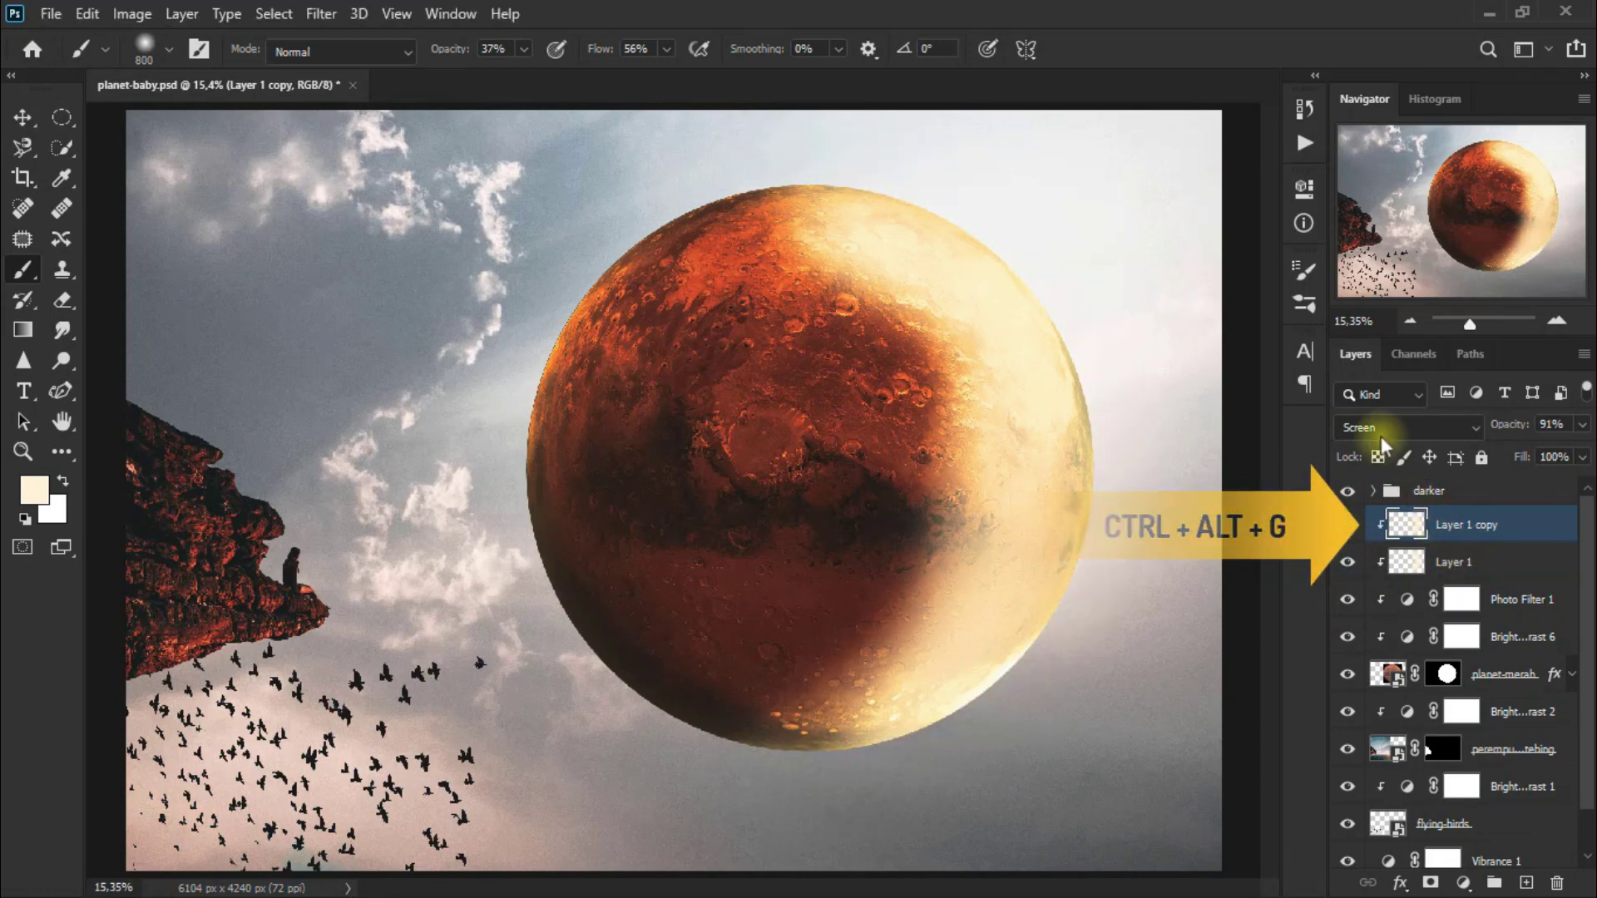
left_click(1381, 427)
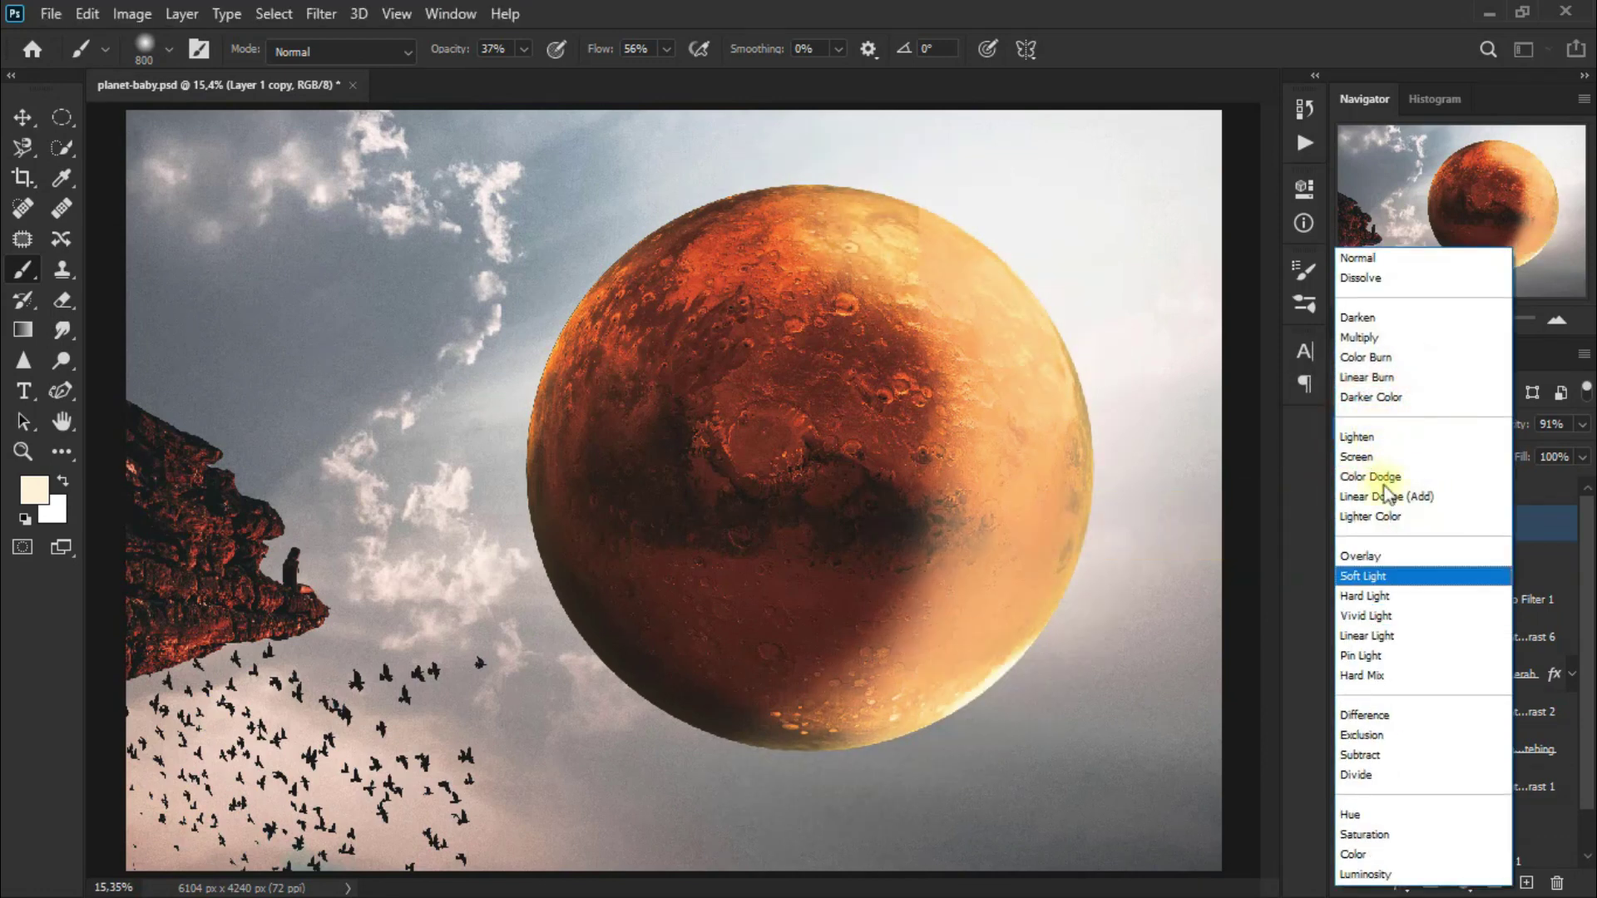
left_click(1386, 576)
left_click(1345, 526)
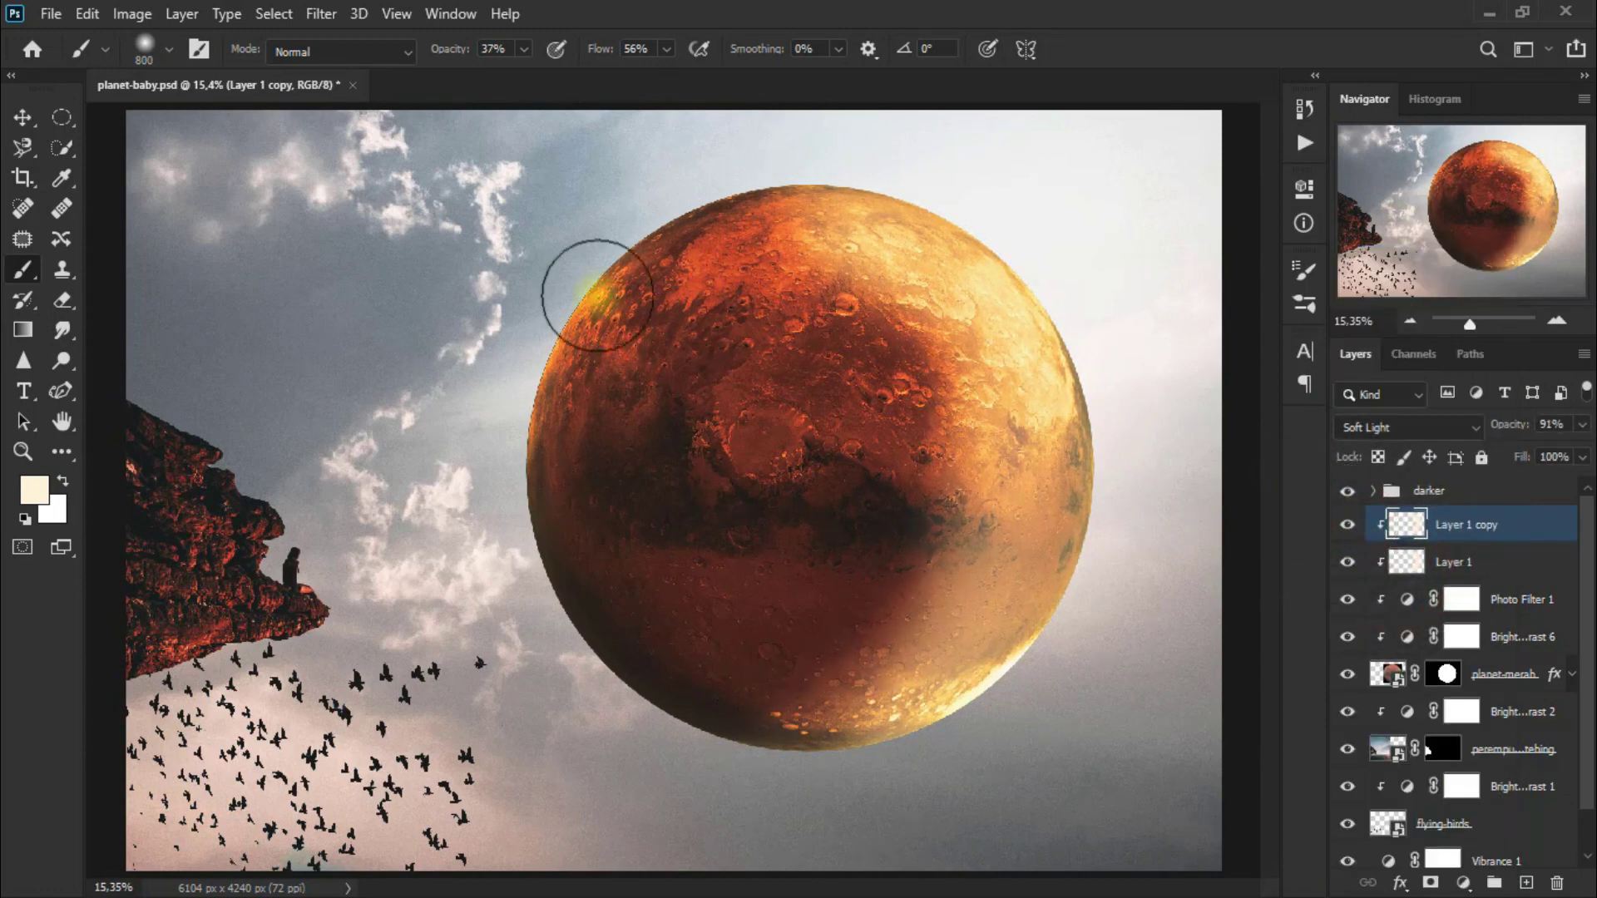
Drag the awan-gembul cloudy sky photo from Photos onto the canvas.
left_click(23, 118)
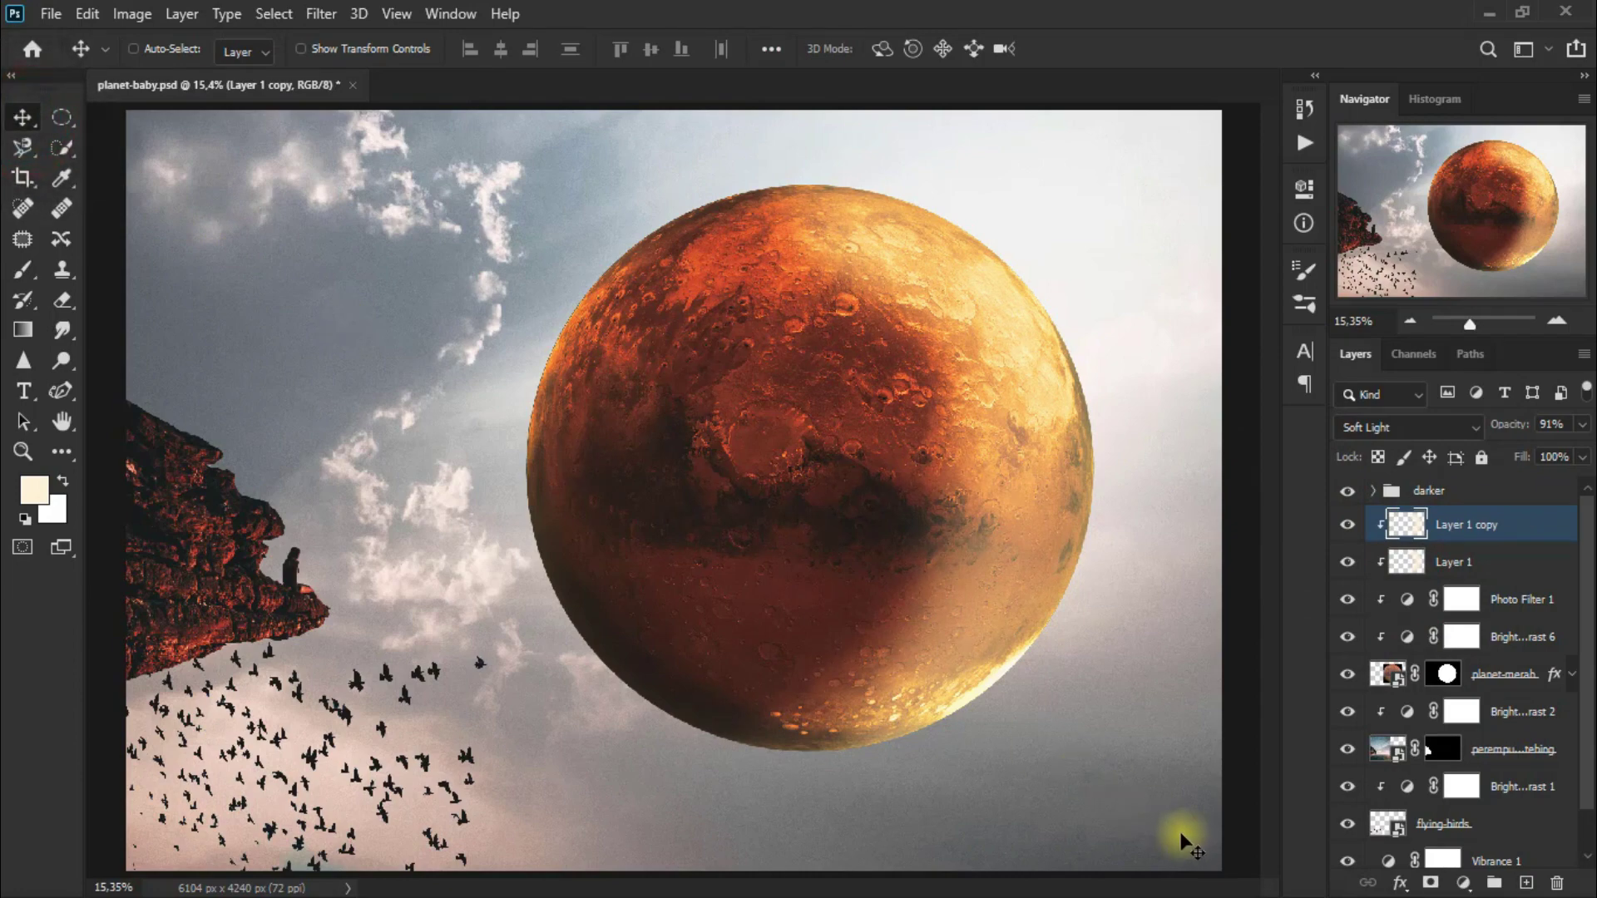
left_click(1562, 309)
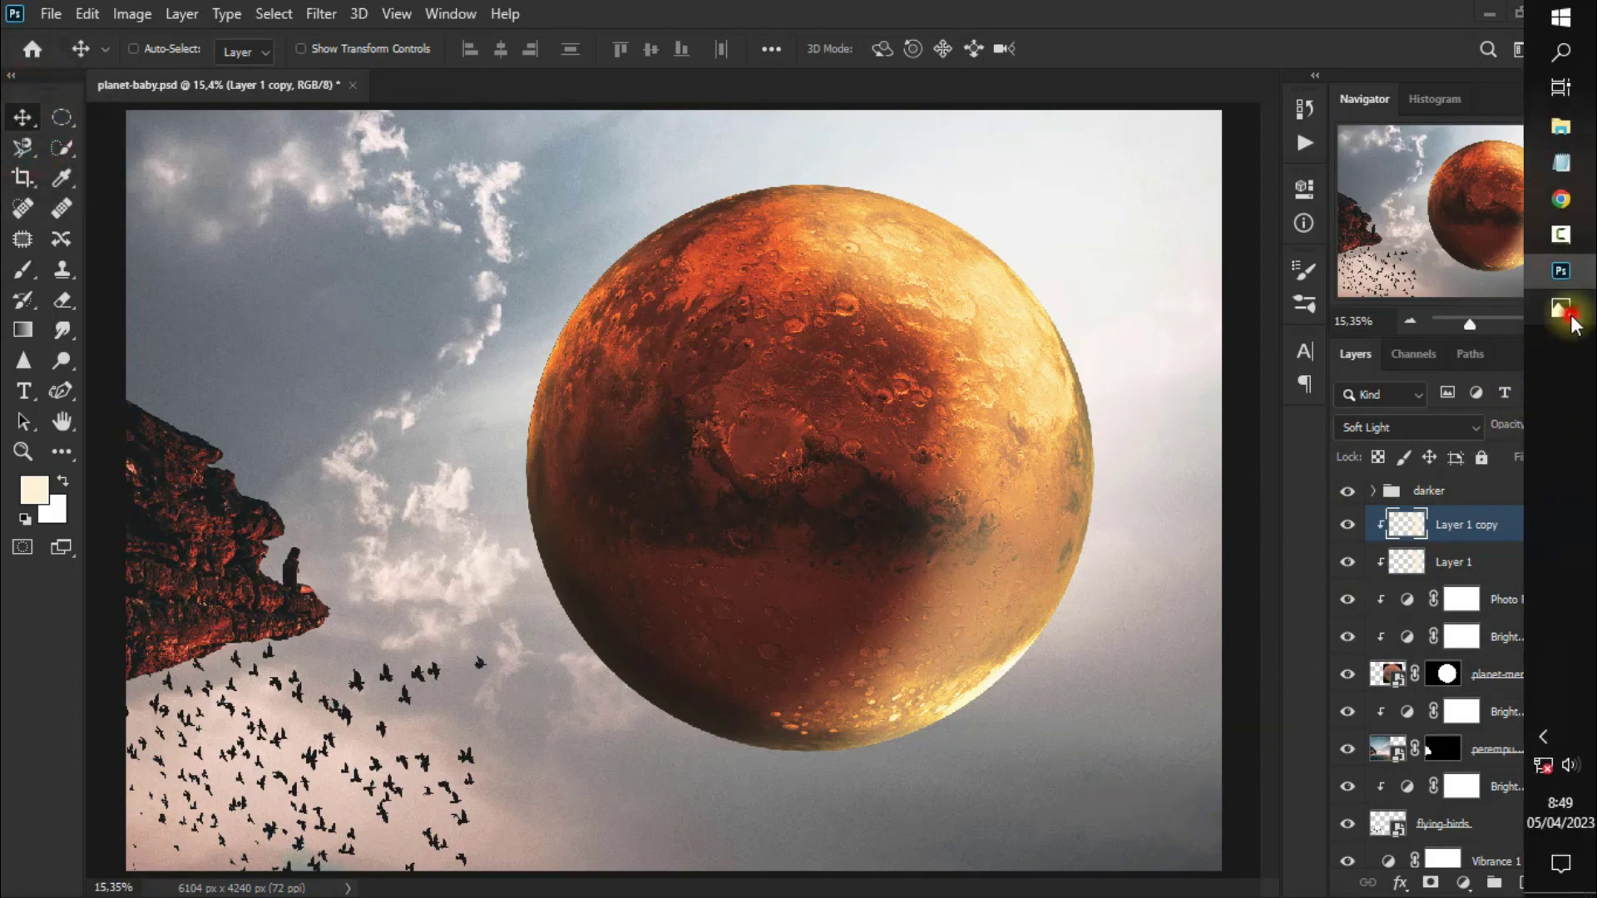
left_click_drag(1416, 488, 556, 521)
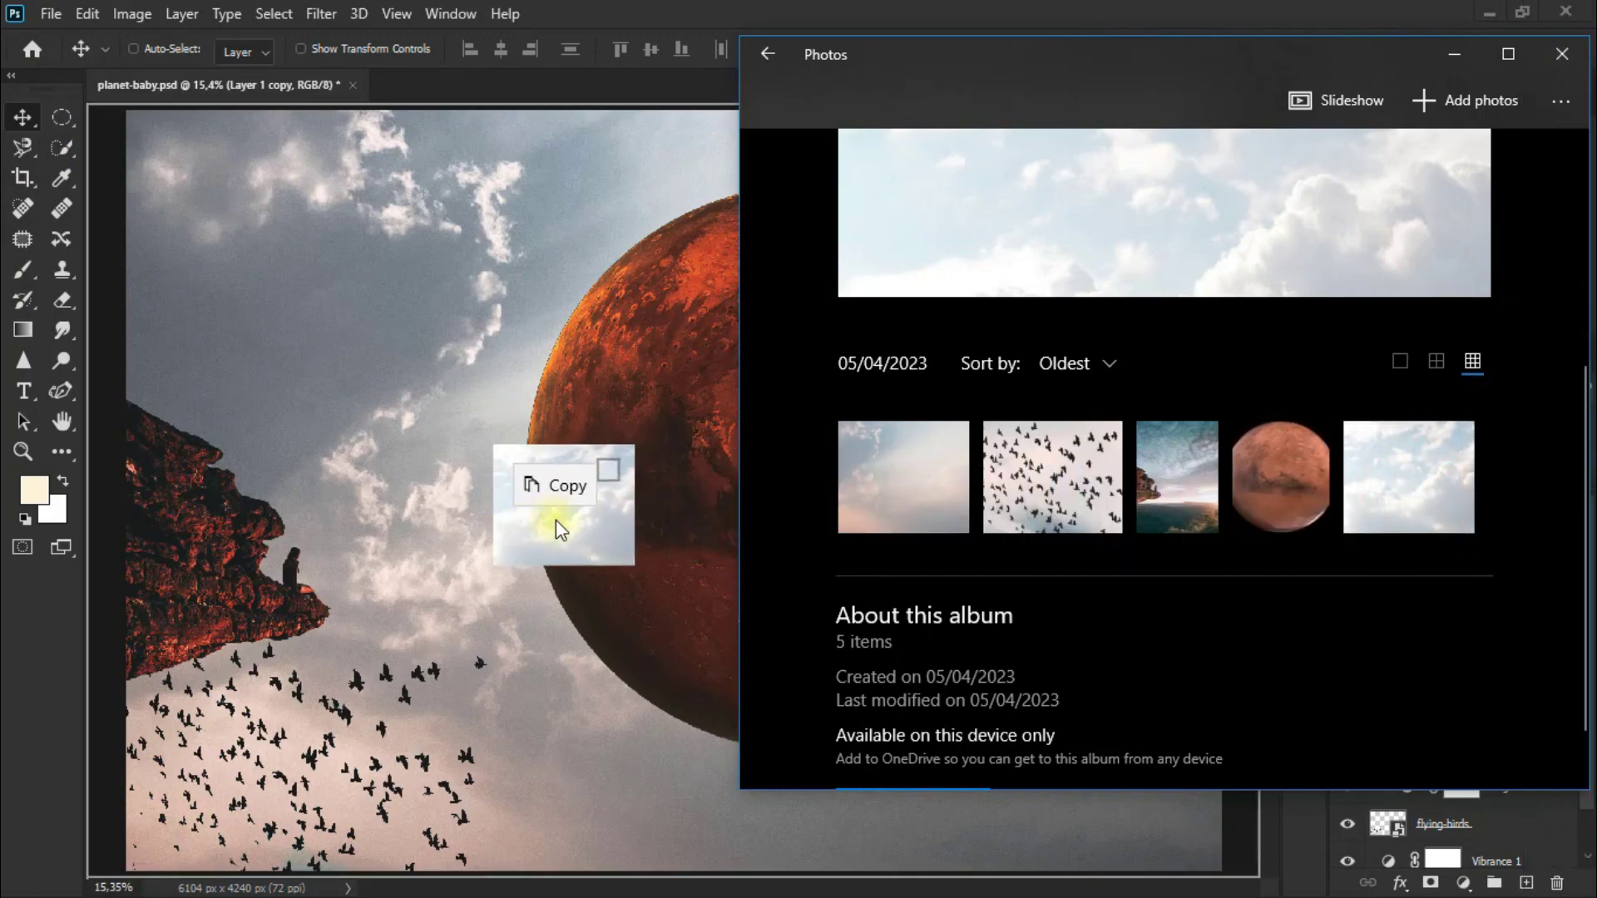
left_click_drag(556, 520, 523, 601)
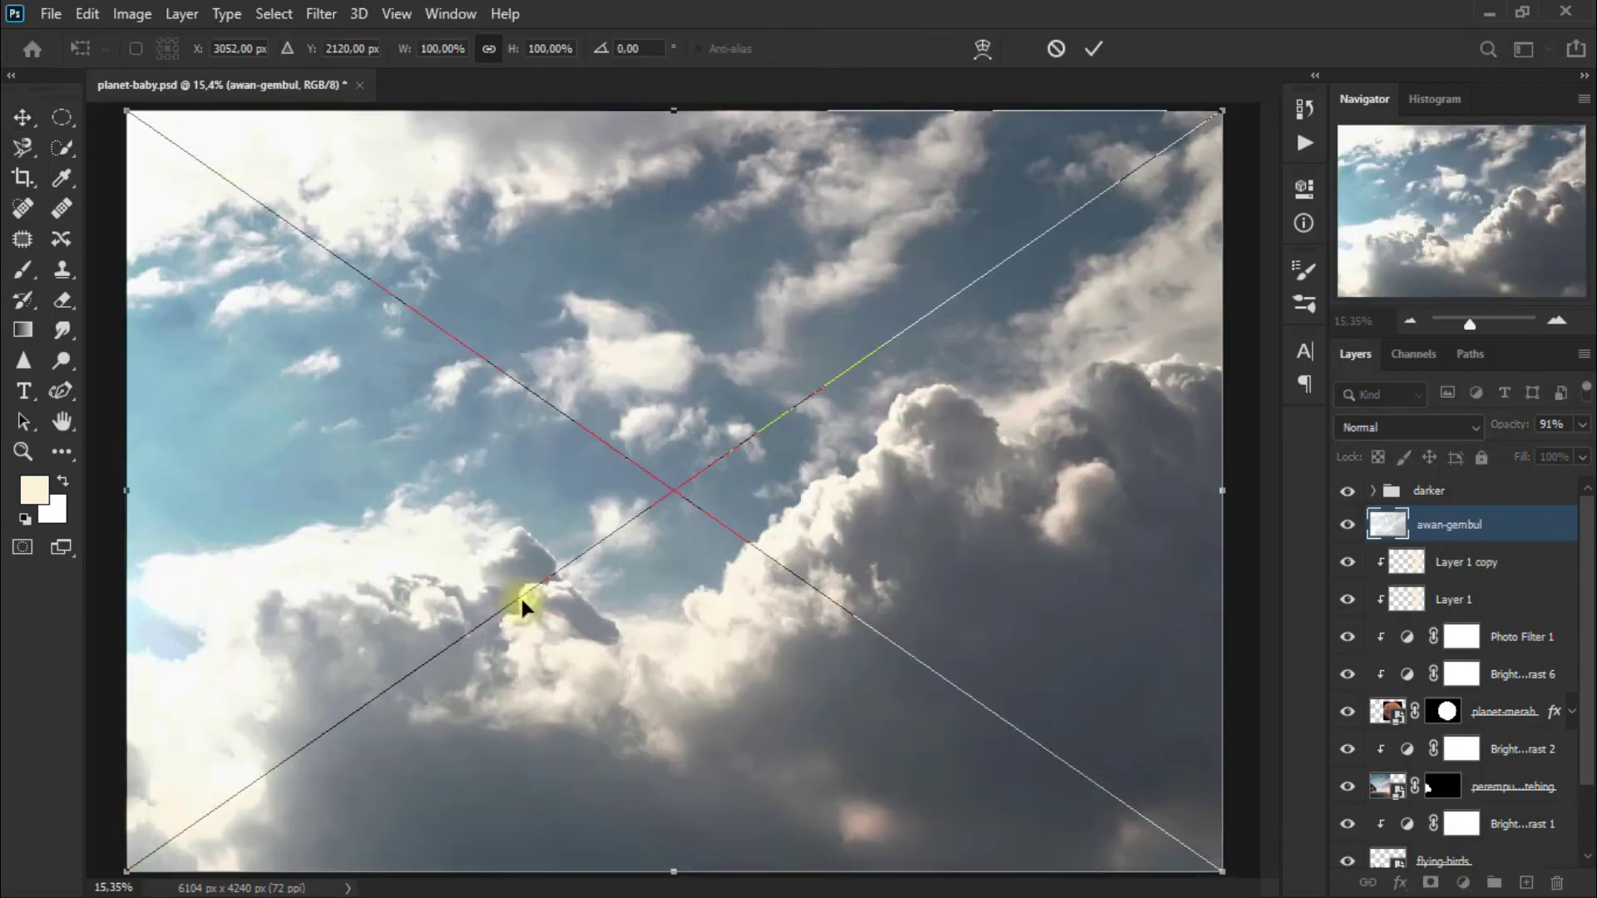
Commit the awan-gembul cloud layer and blend it as Multiply at 34% opacity.
left_click(1082, 57)
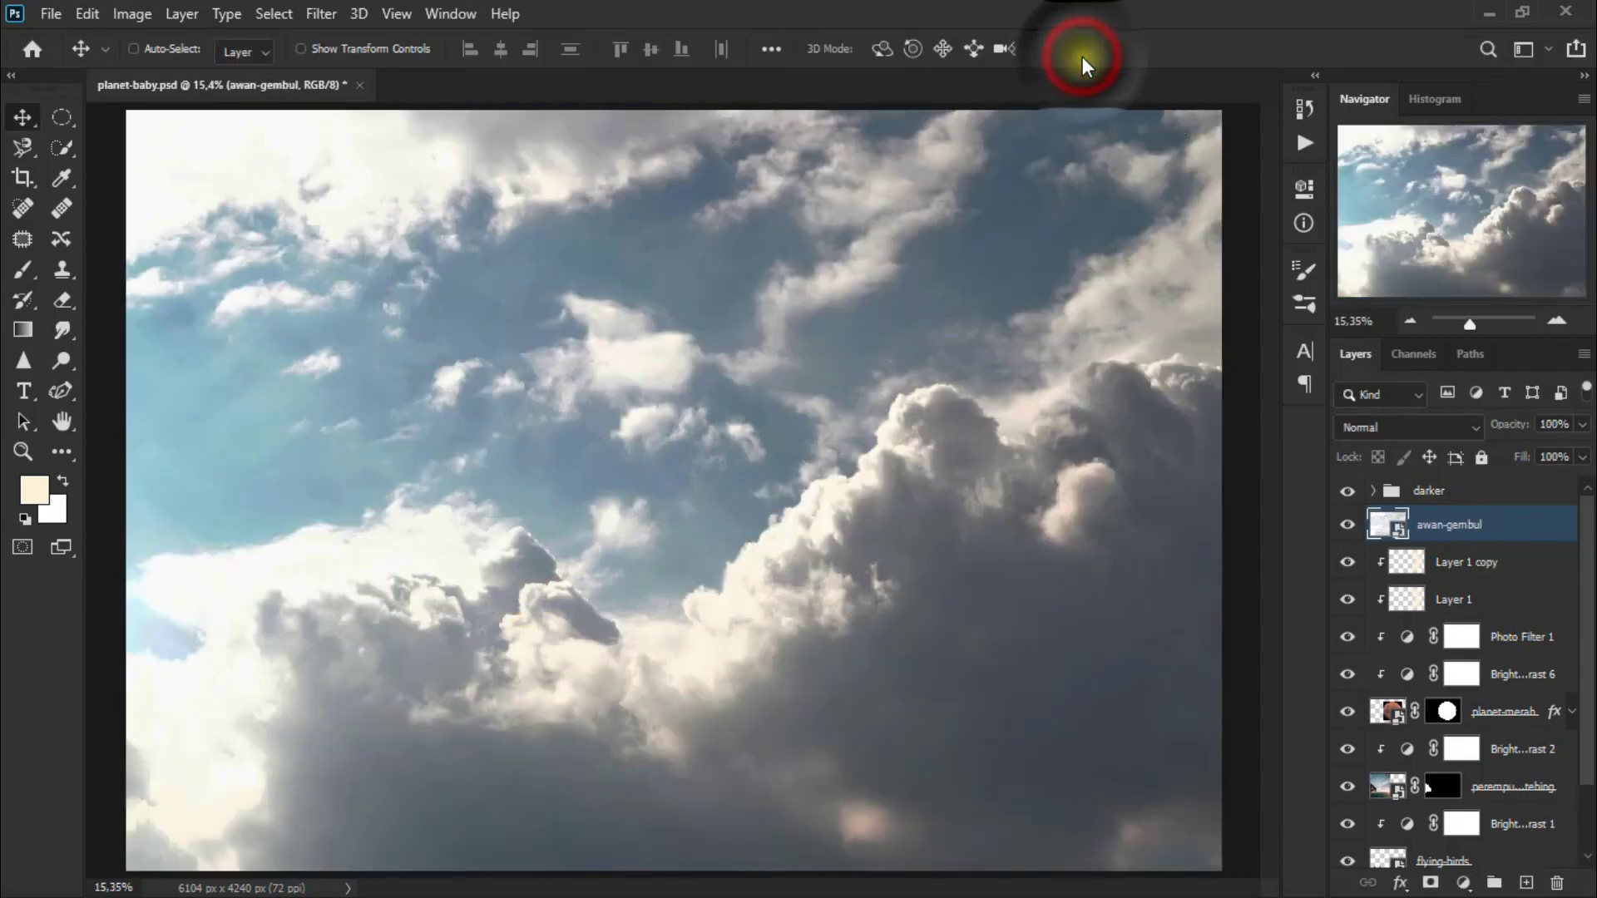
left_click(1386, 424)
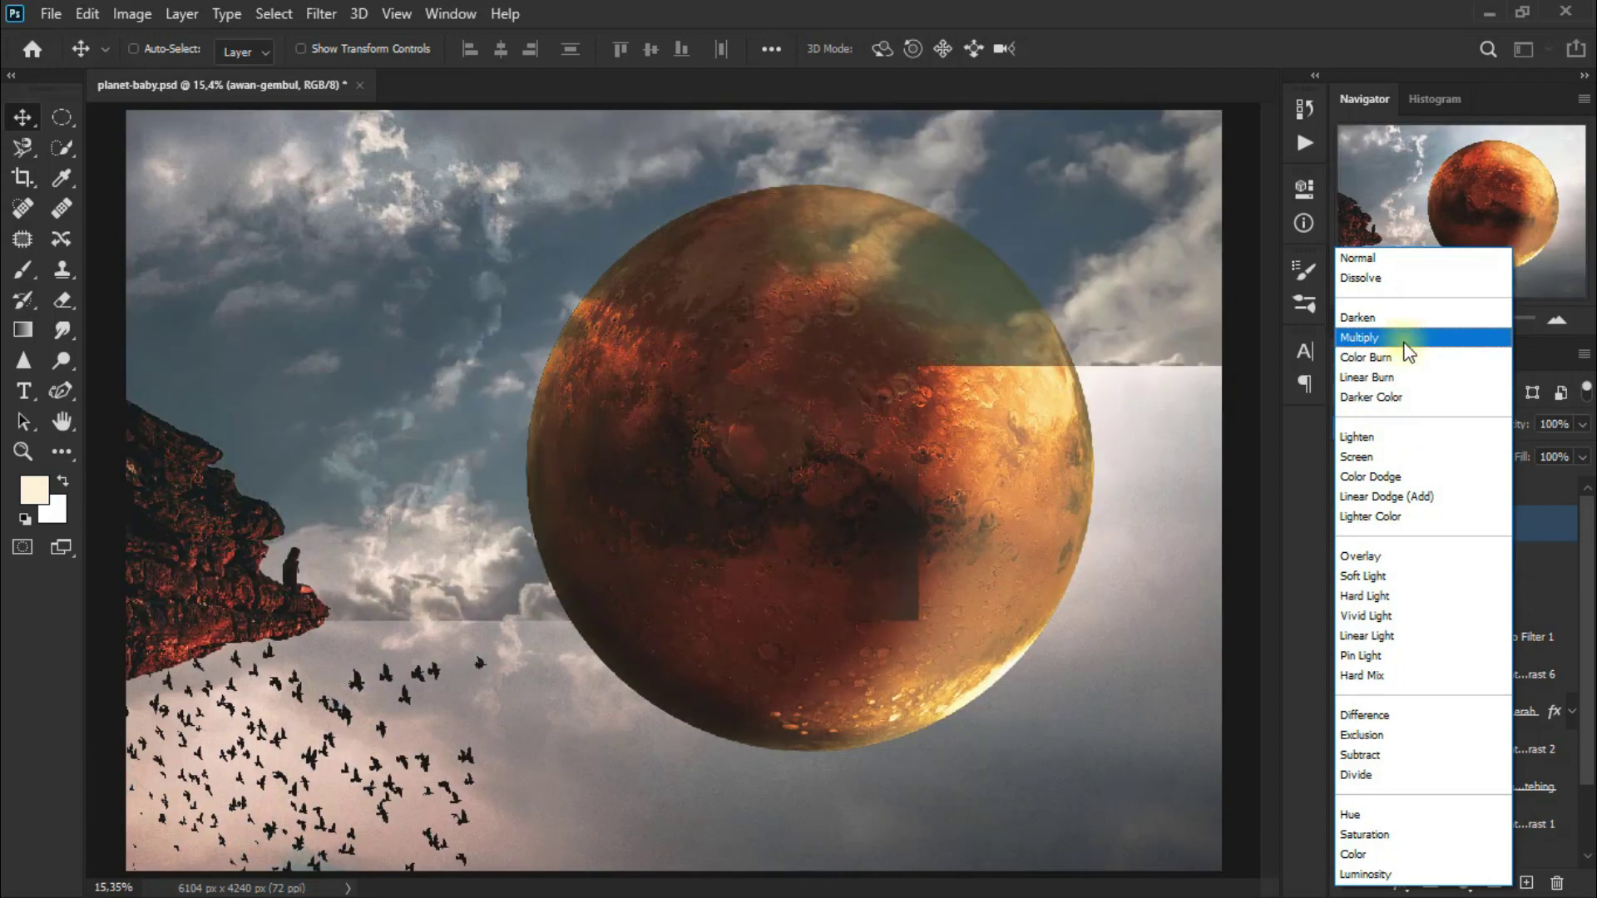
left_click(1404, 342)
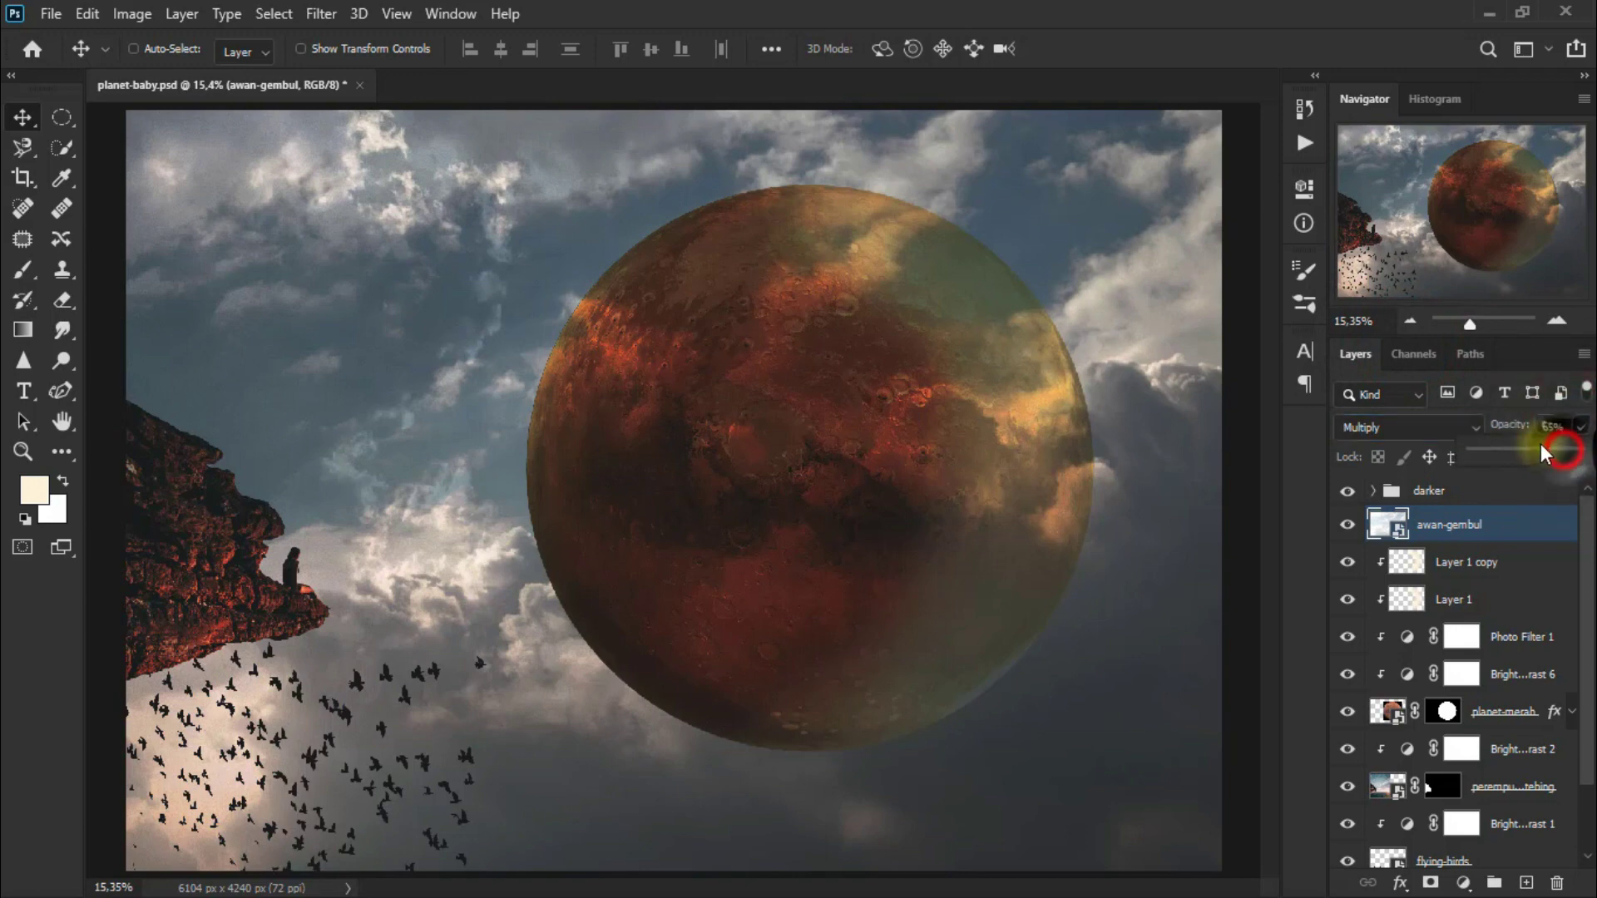
left_click_drag(1579, 450, 1540, 446)
left_click(1548, 425)
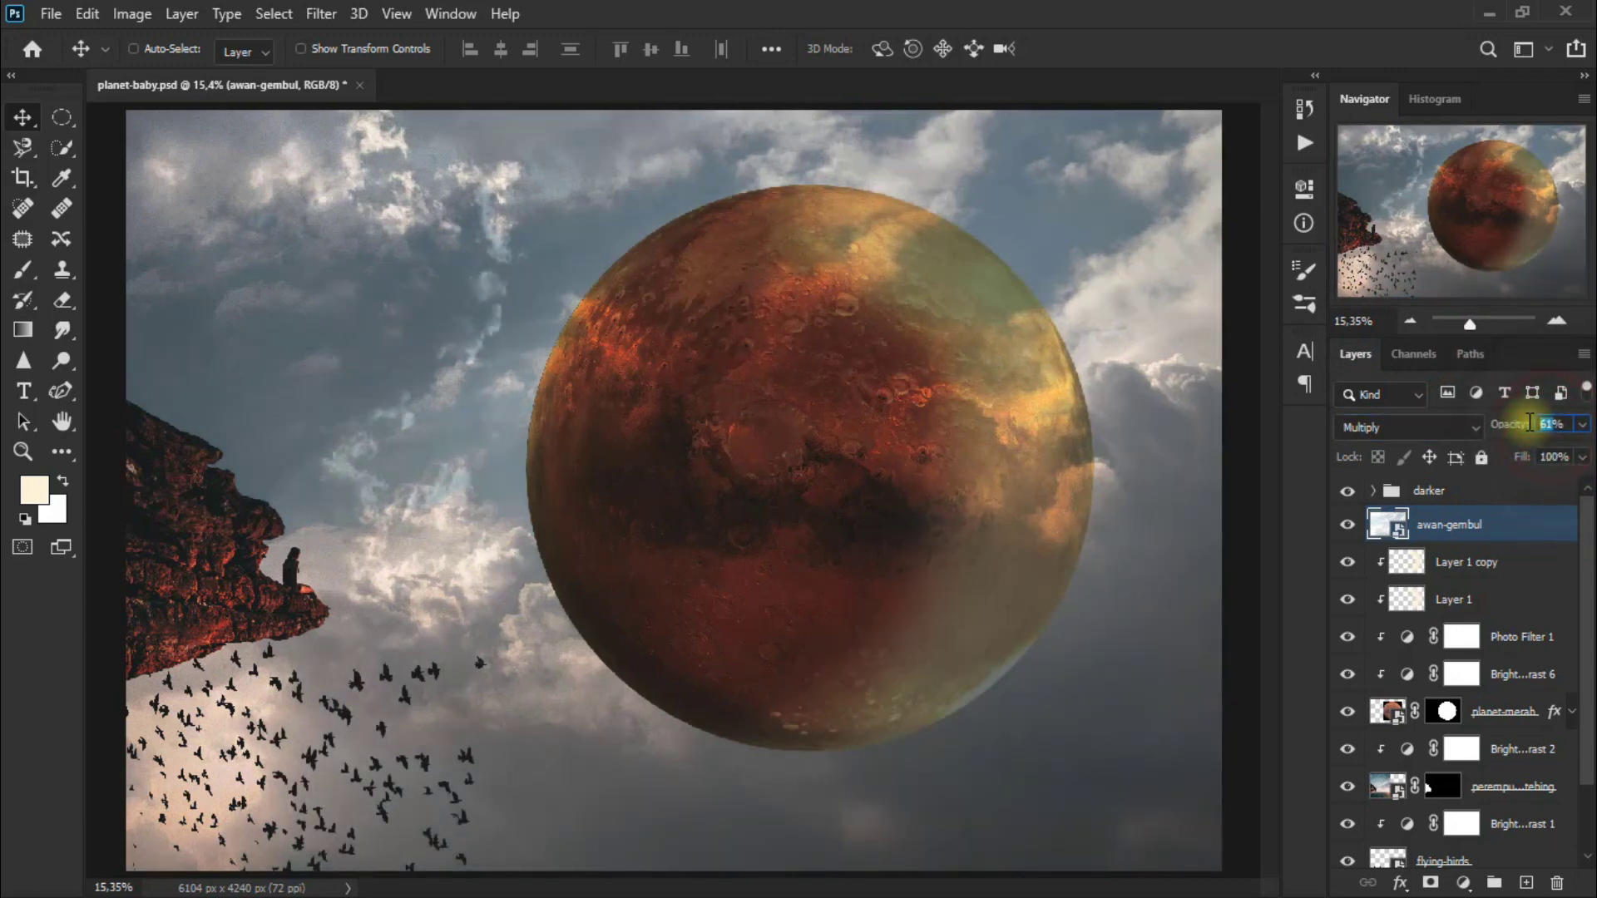
type("3")
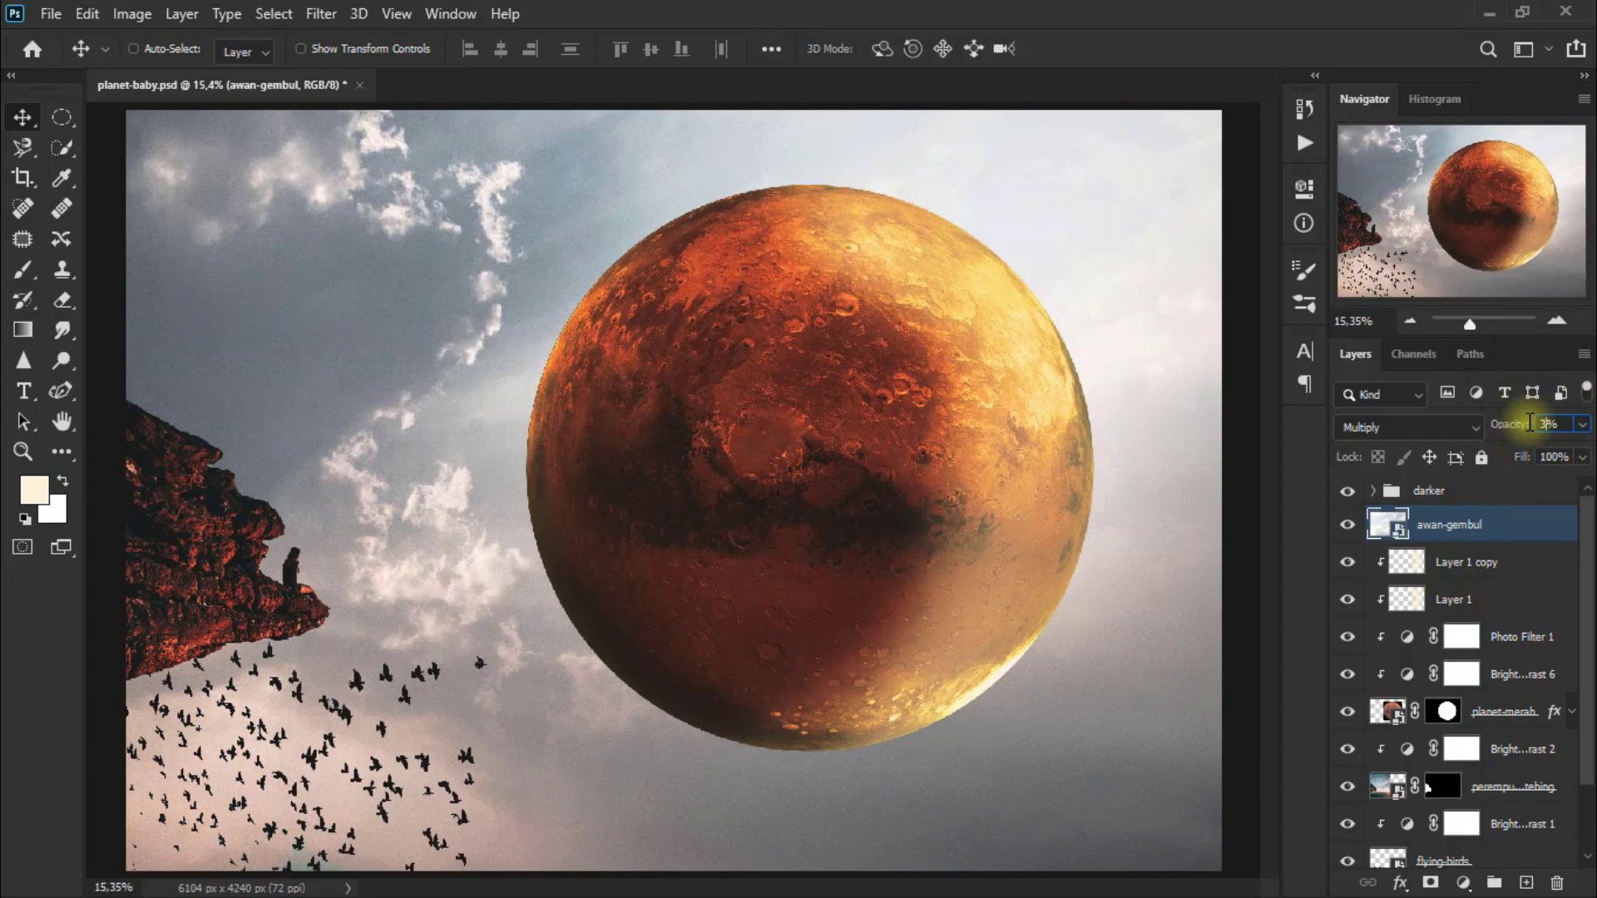
type("4")
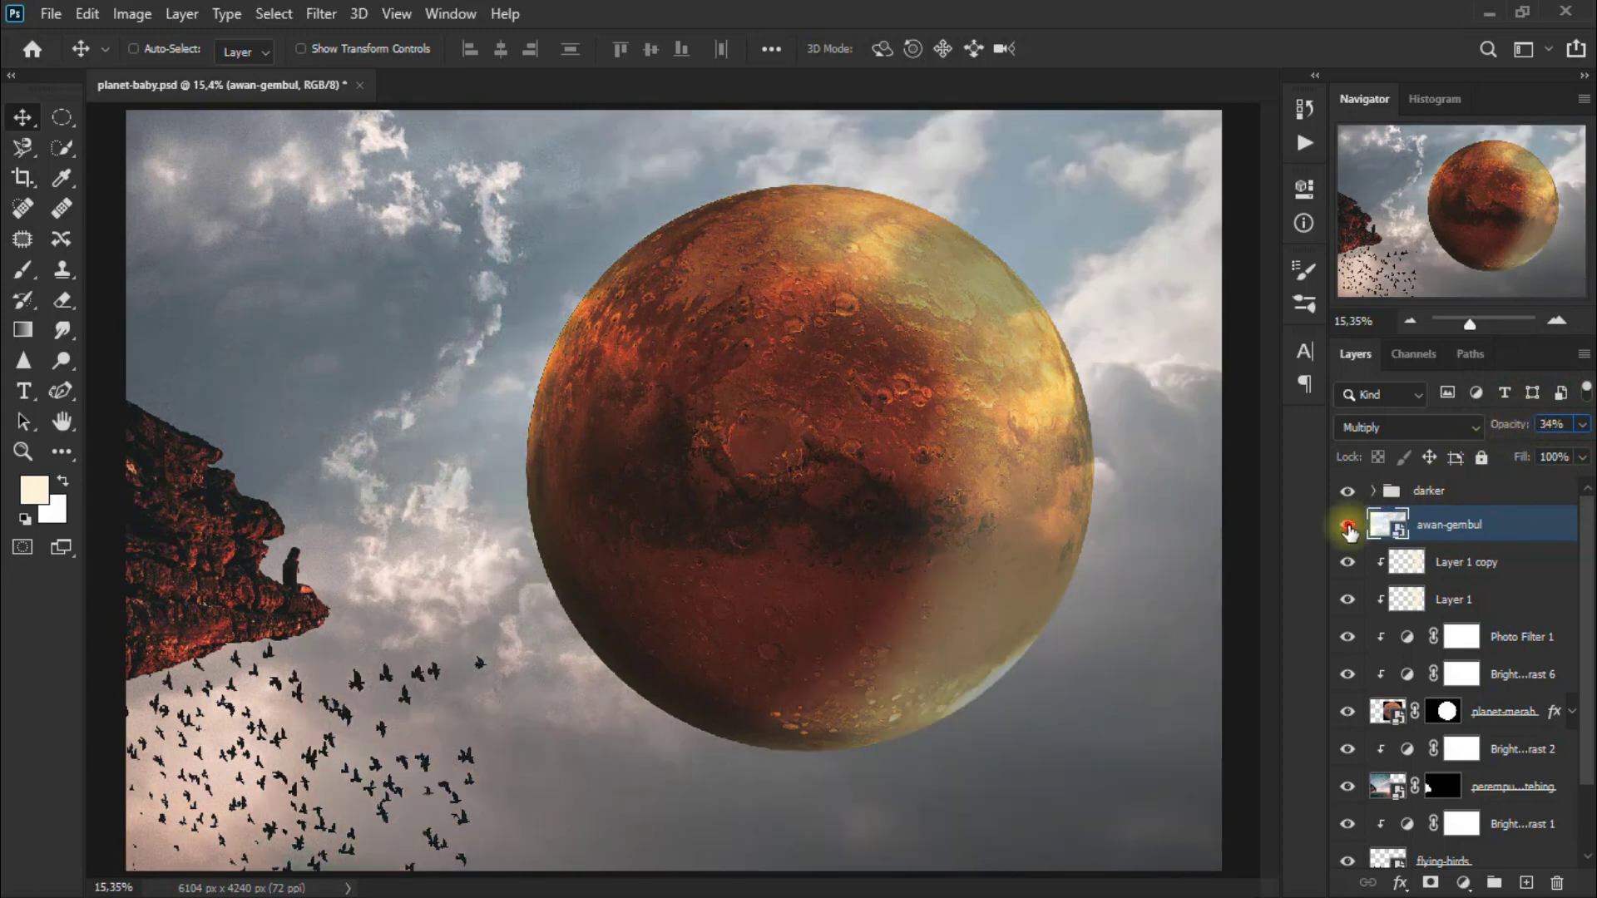
left_click(1348, 525)
left_click(324, 25)
mouse_move(449, 277)
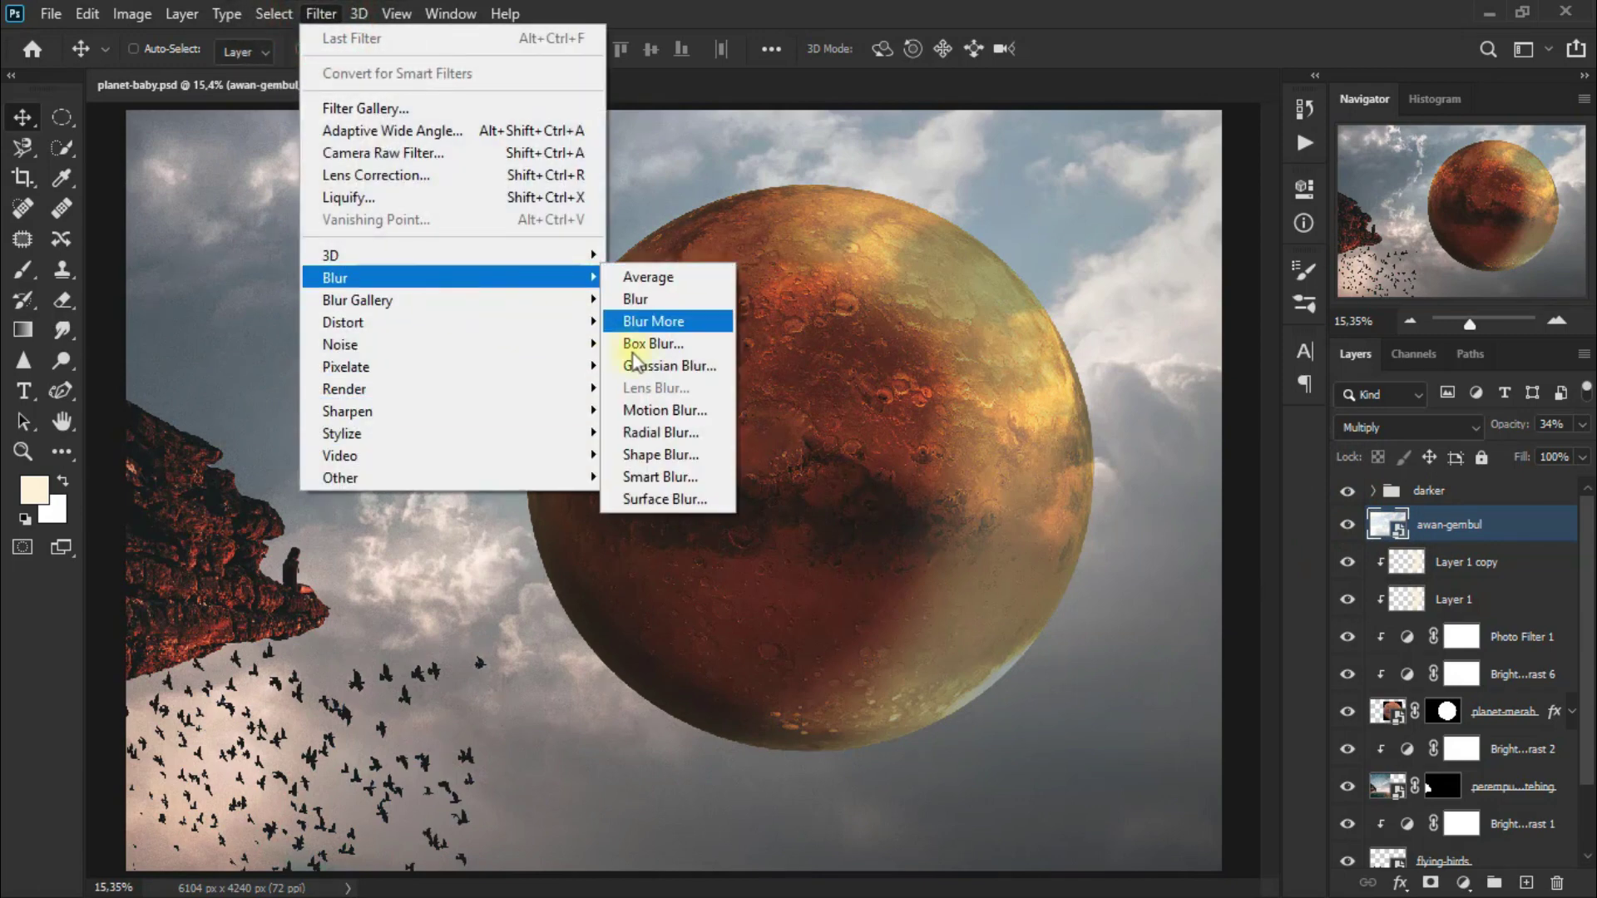
Give the awan-gembul layer a 4.6 px Gaussian Blur and a new white layer mask.
left_click(708, 376)
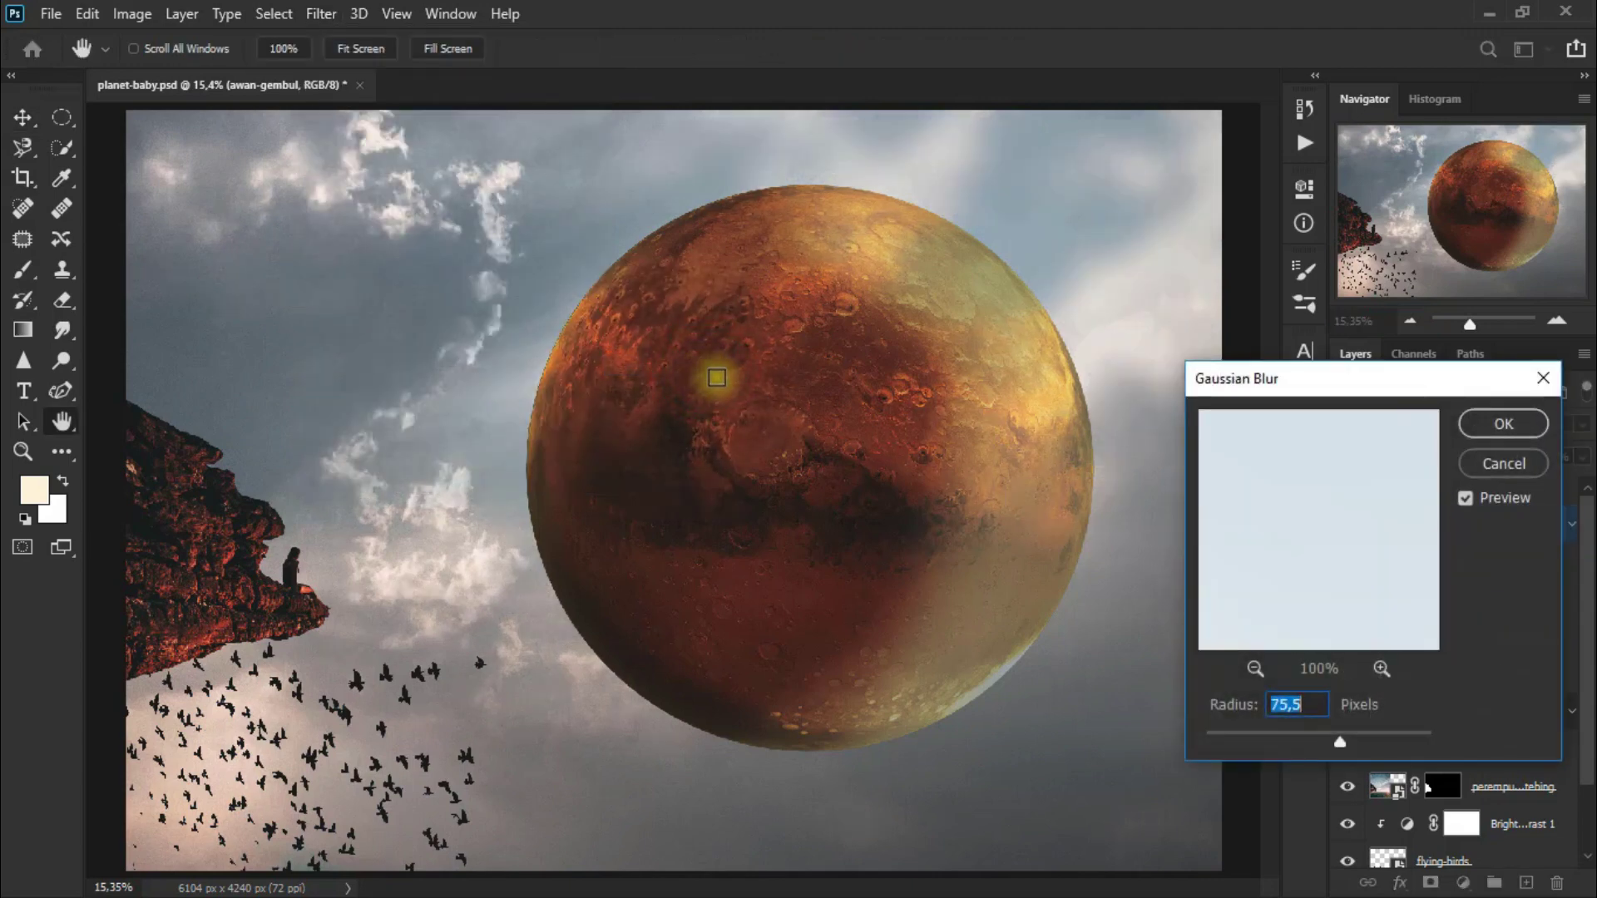
left_click_drag(1307, 740, 1276, 736)
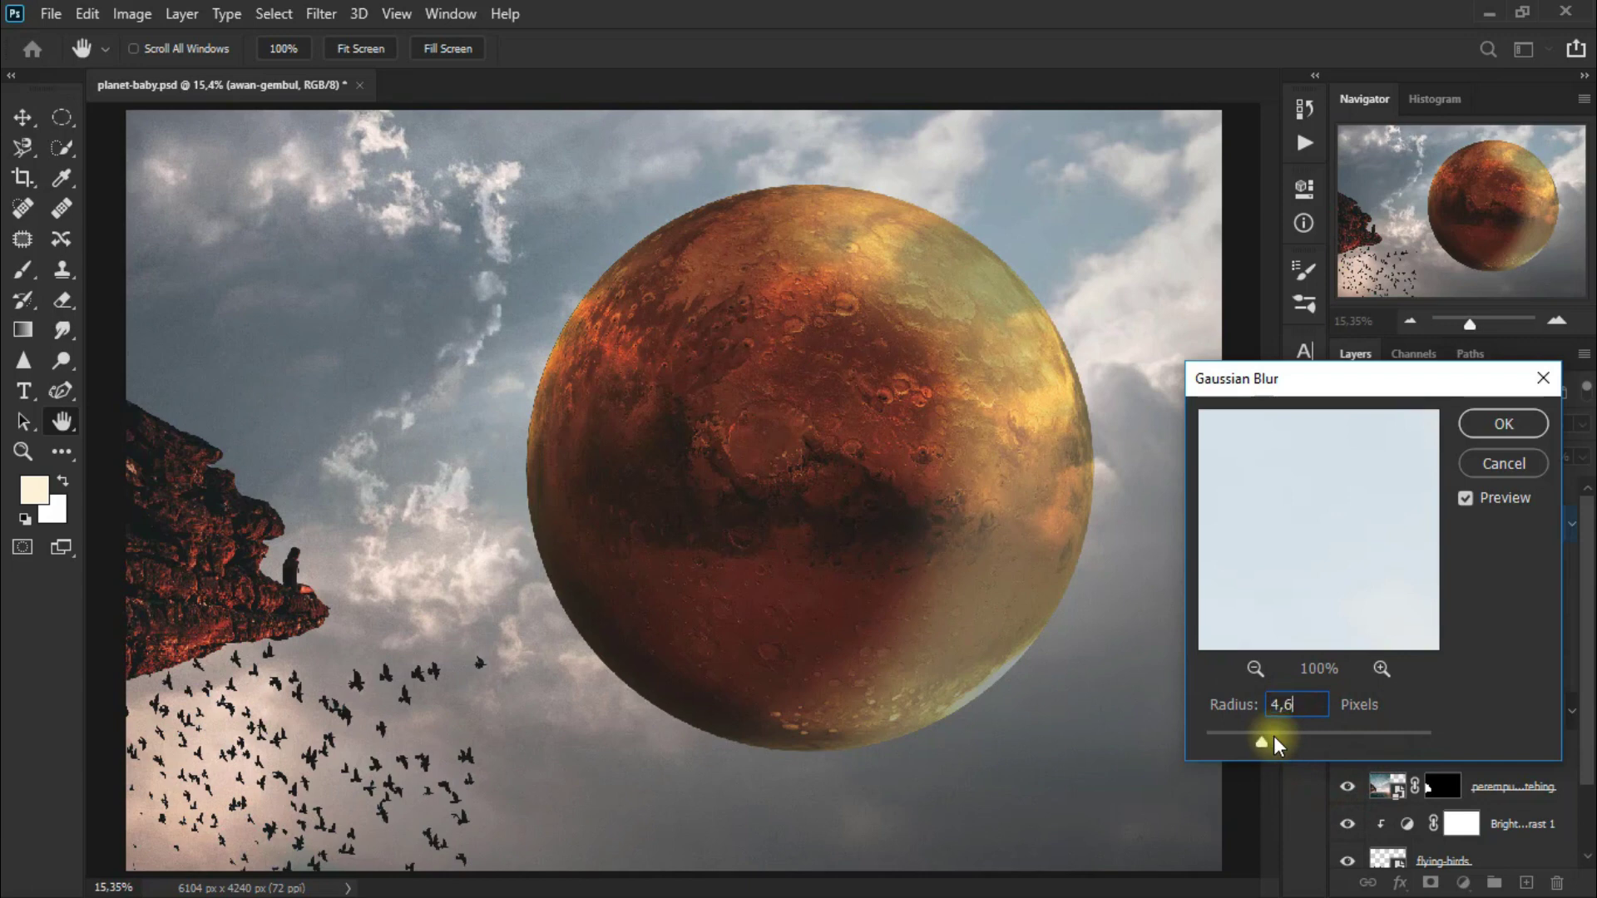
left_click(1469, 468)
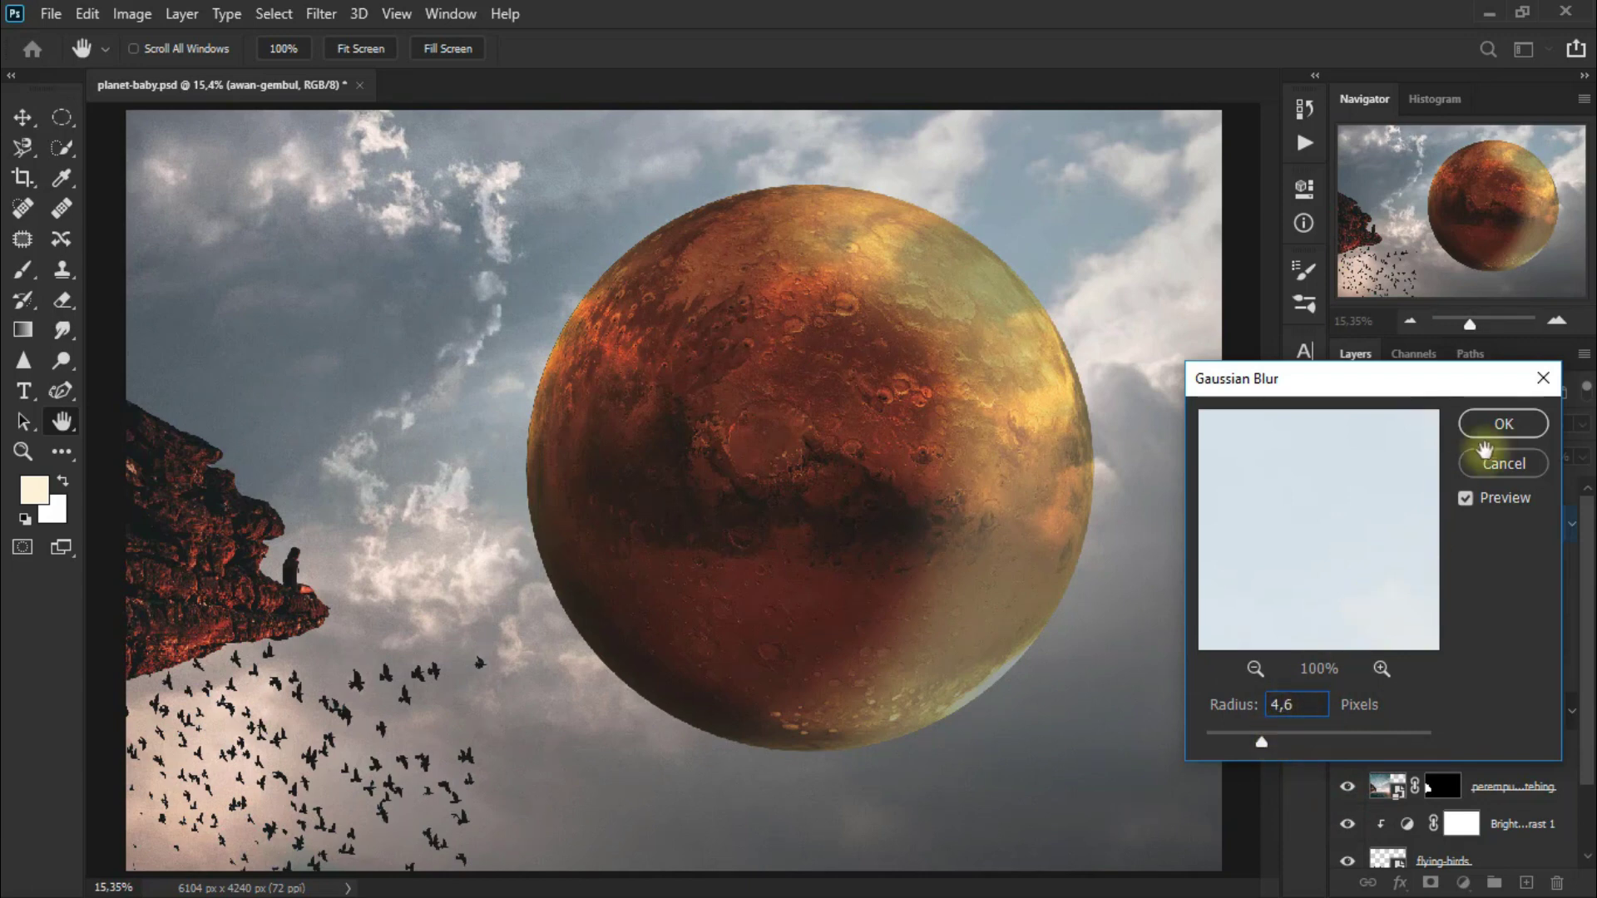
left_click(1504, 424)
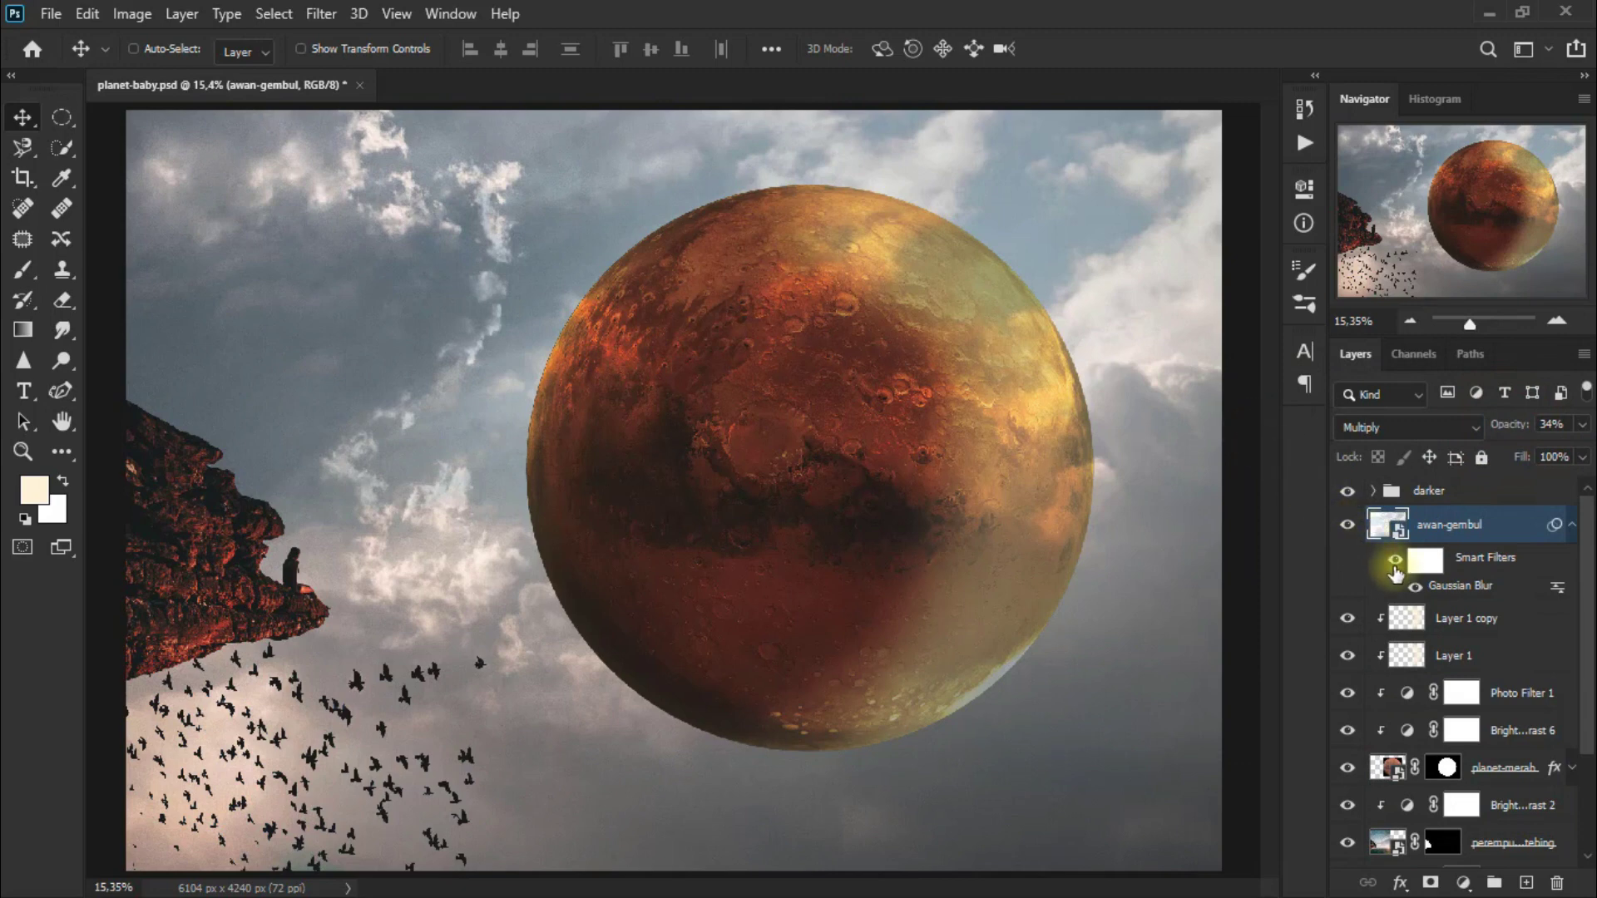
left_click(1395, 569)
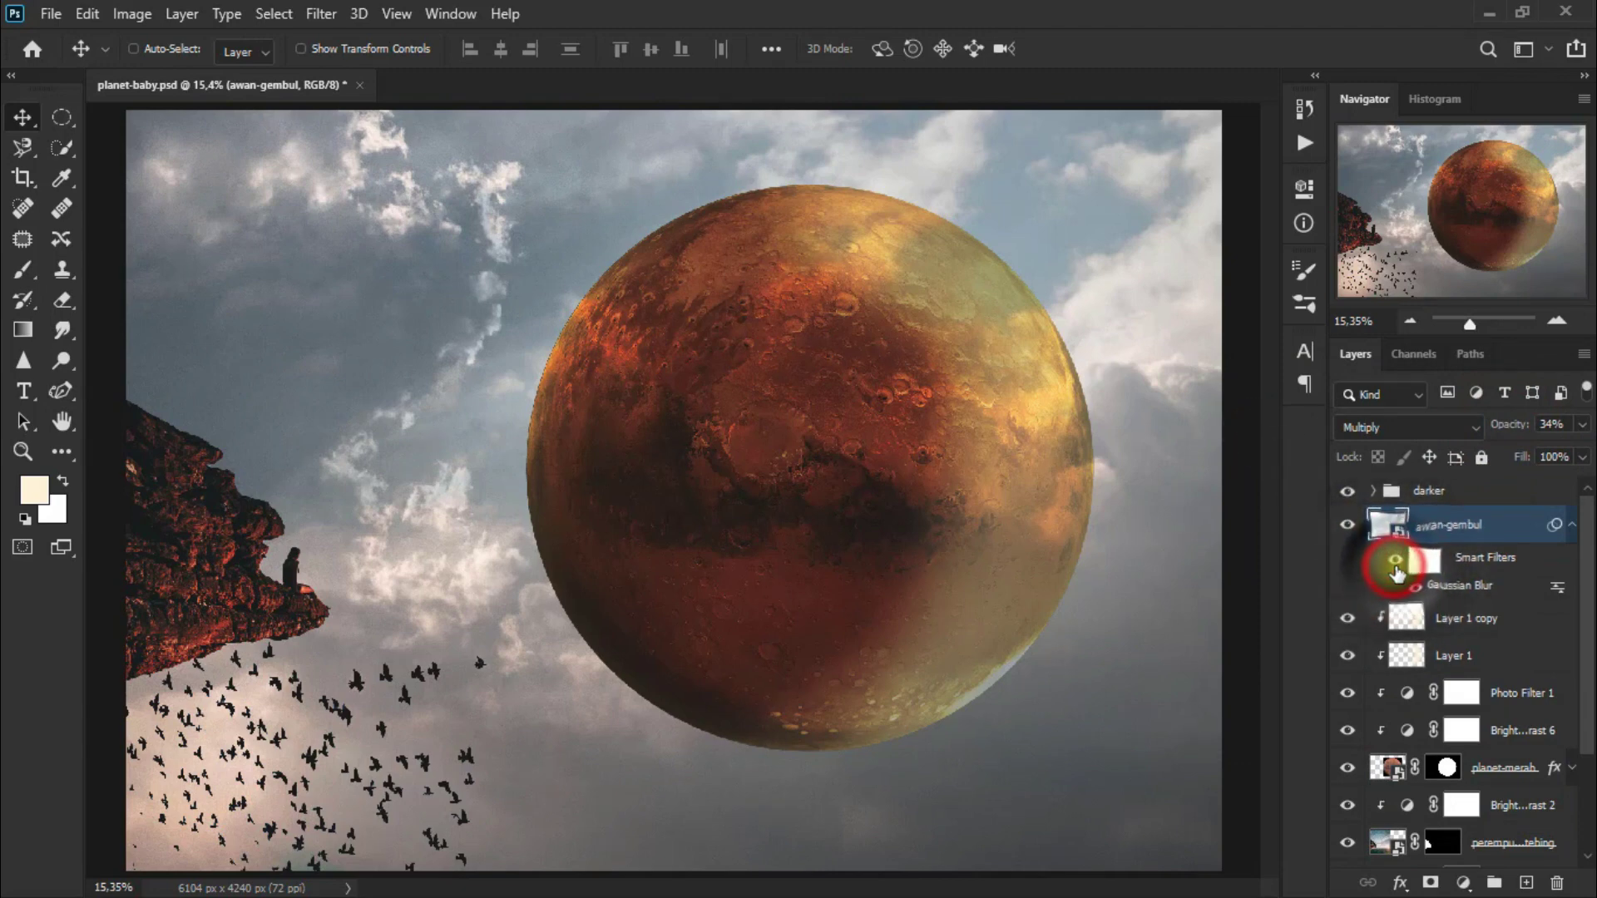
left_click(1571, 525)
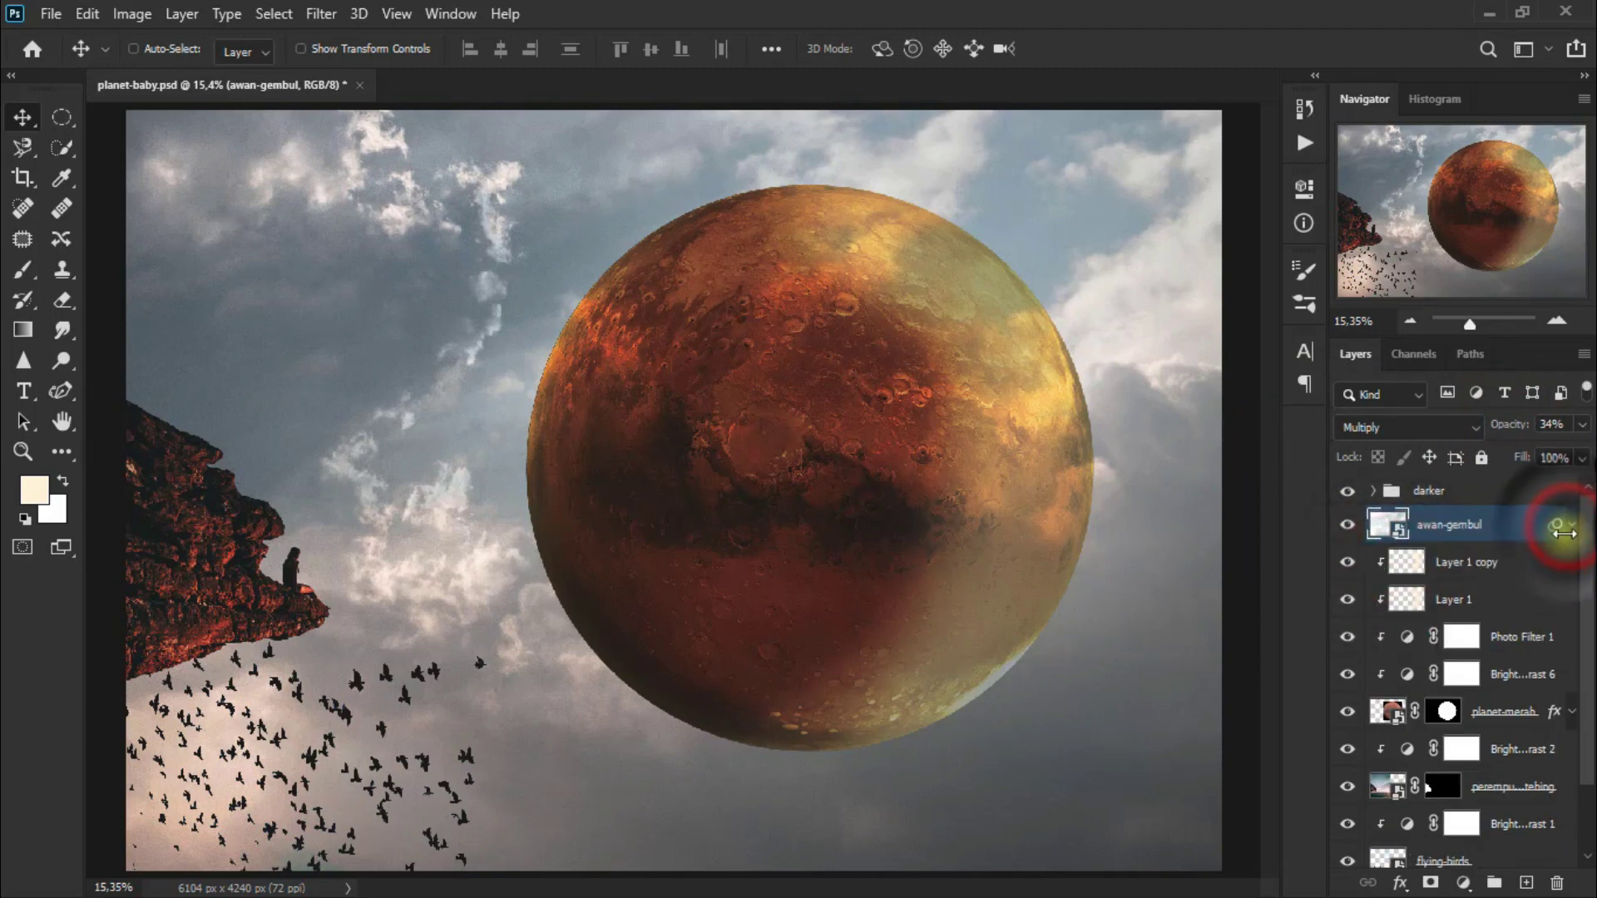
left_click(1432, 883)
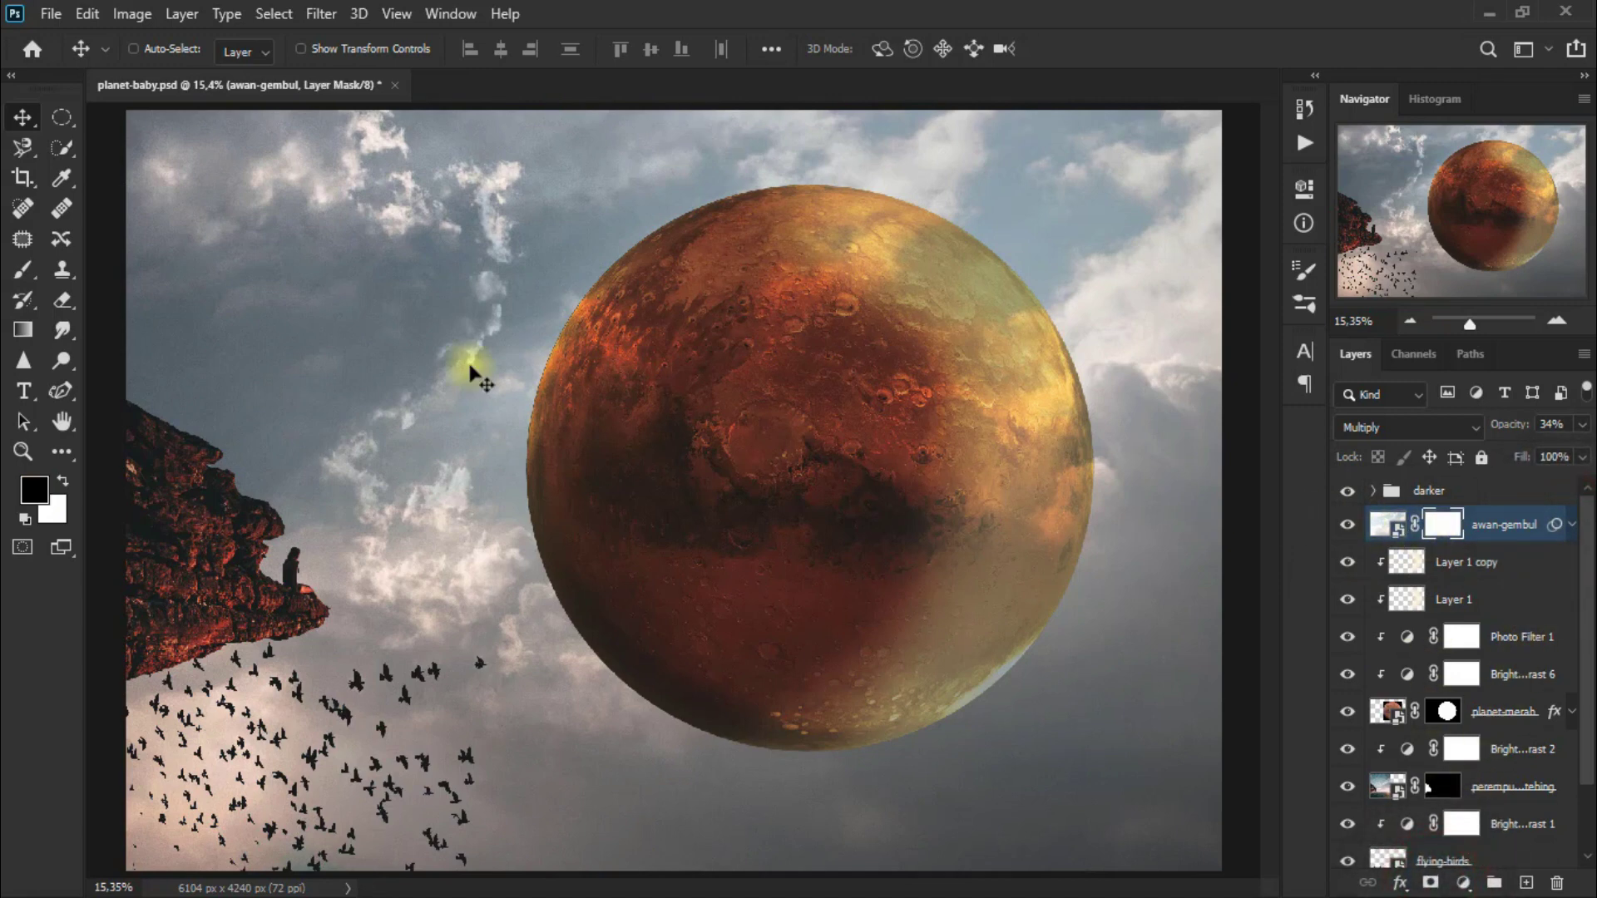
Set up the Eraser with swapped white/black colours at 21% opacity.
left_click(70, 305)
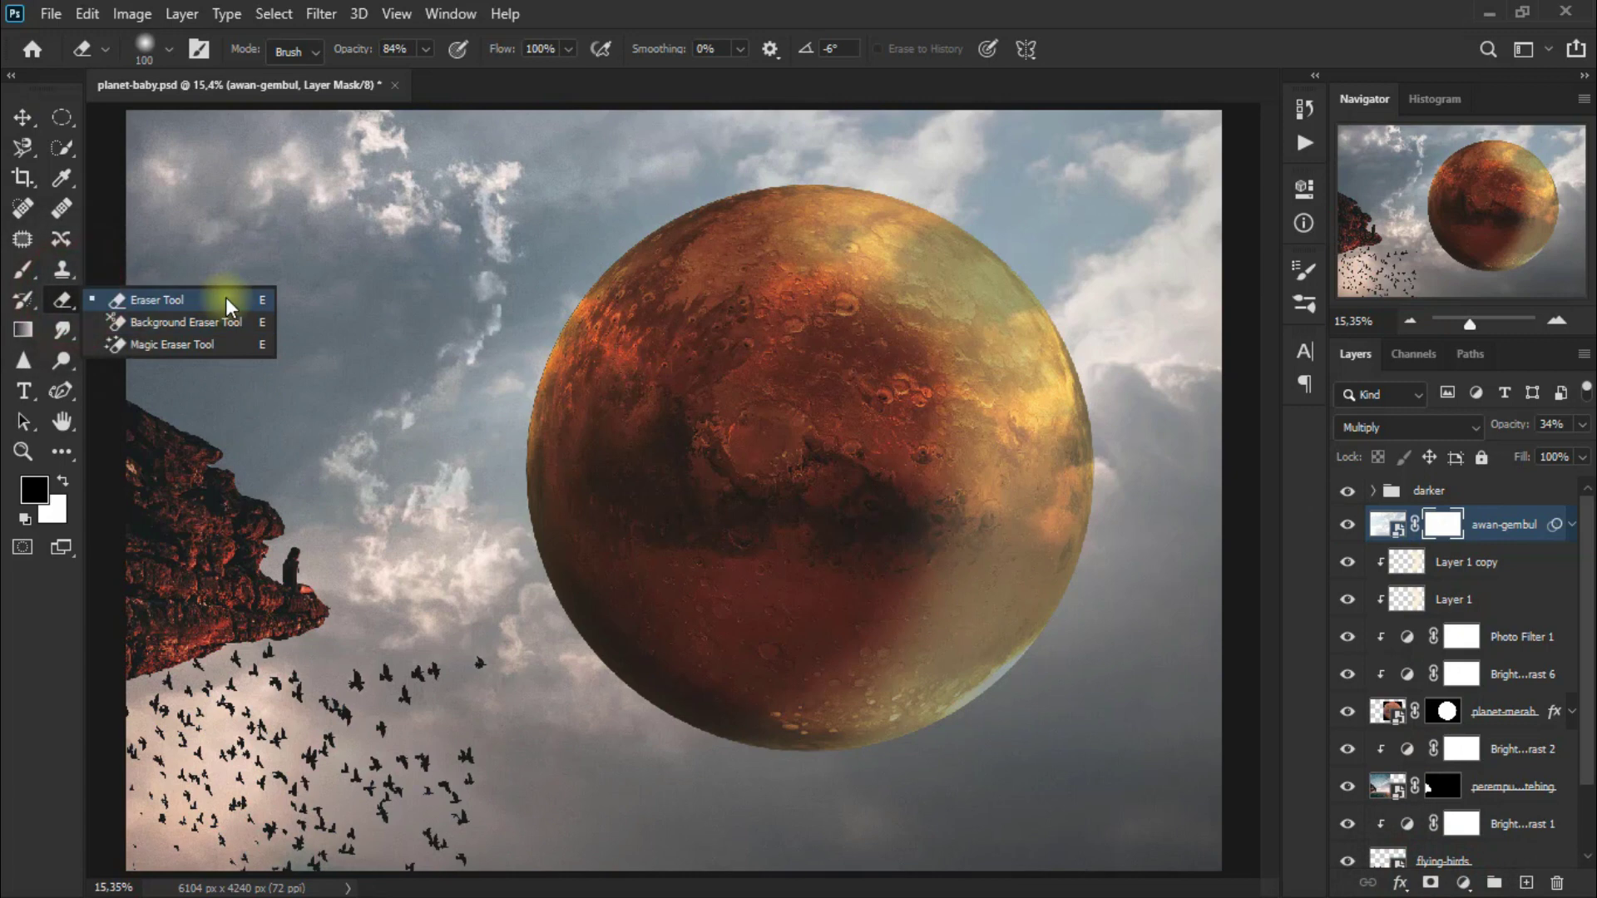
left_click(228, 301)
left_click(62, 481)
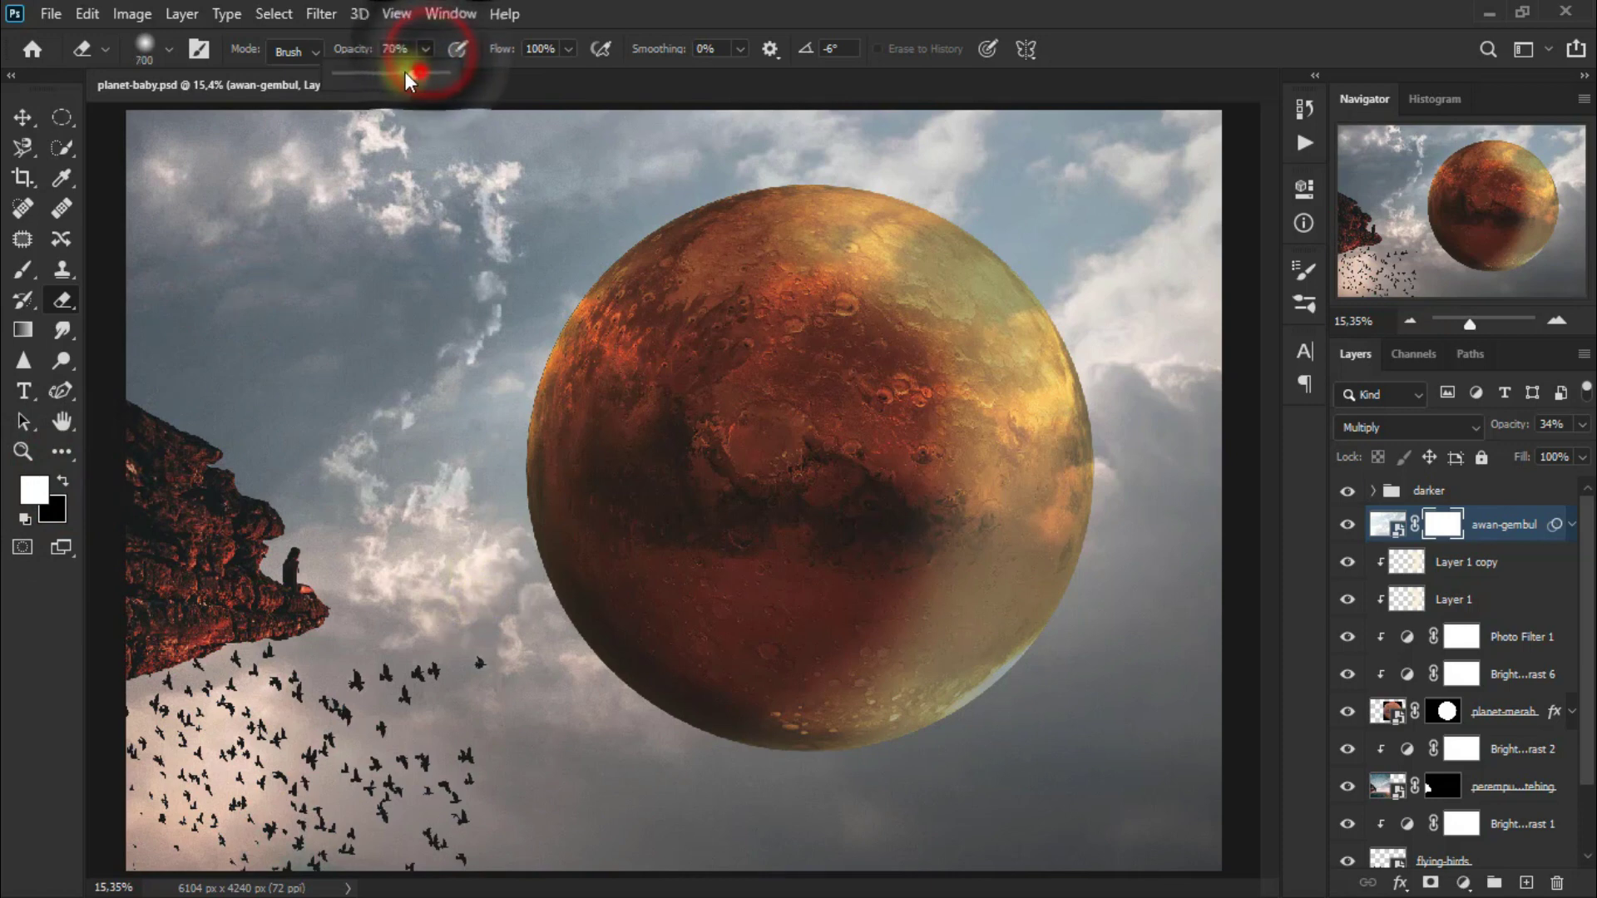
left_click_drag(430, 65, 362, 83)
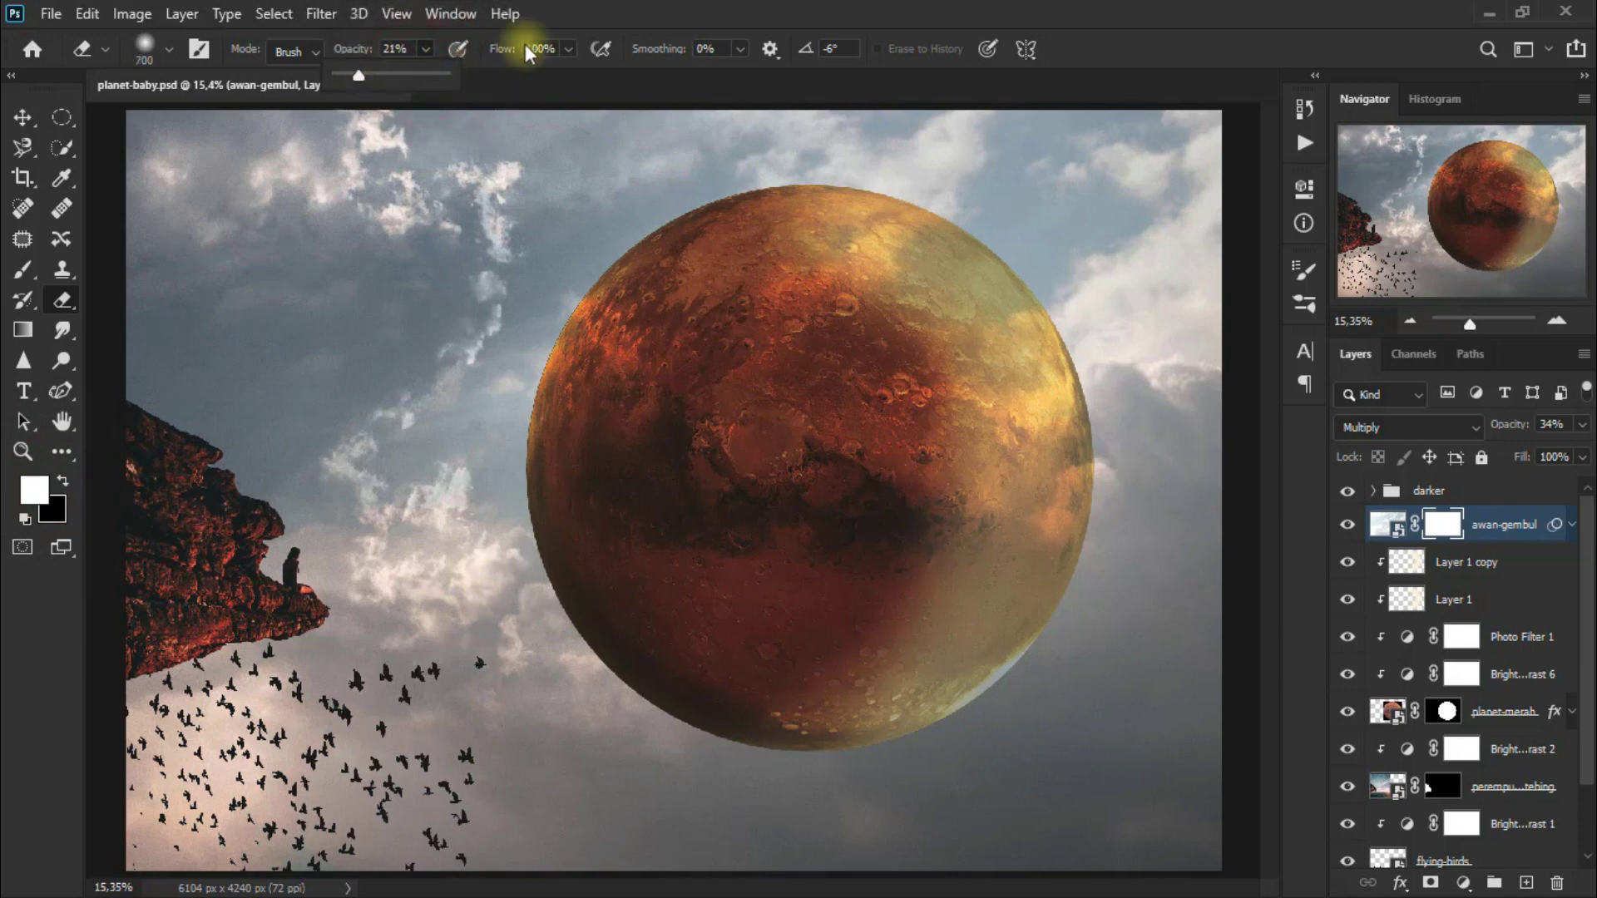
Erase the cloud mask across the planet's surface, edges and upper band.
left_click(920, 399)
left_click(857, 322)
left_click(957, 328)
left_click(640, 416)
left_click(786, 511)
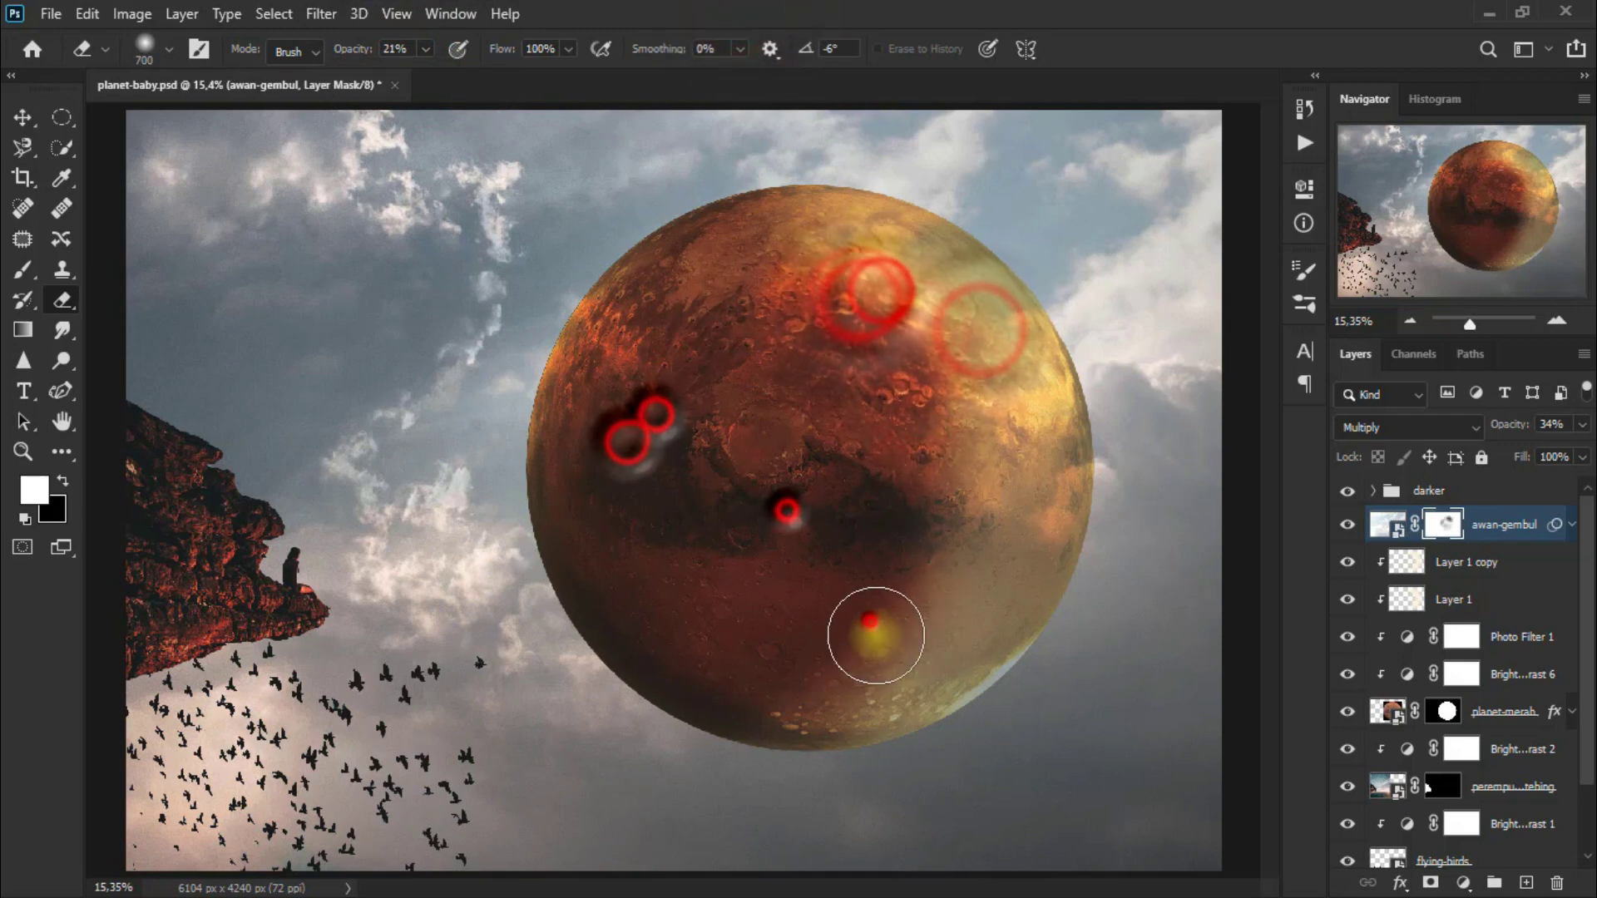
left_click(869, 620)
left_click(934, 682)
left_click(994, 599)
left_click(1069, 417)
left_click(934, 275)
left_click(1045, 406)
left_click(882, 664)
left_click(578, 474)
left_click(807, 437)
left_click(984, 607)
left_click(856, 385)
left_click(760, 410)
left_click(606, 410)
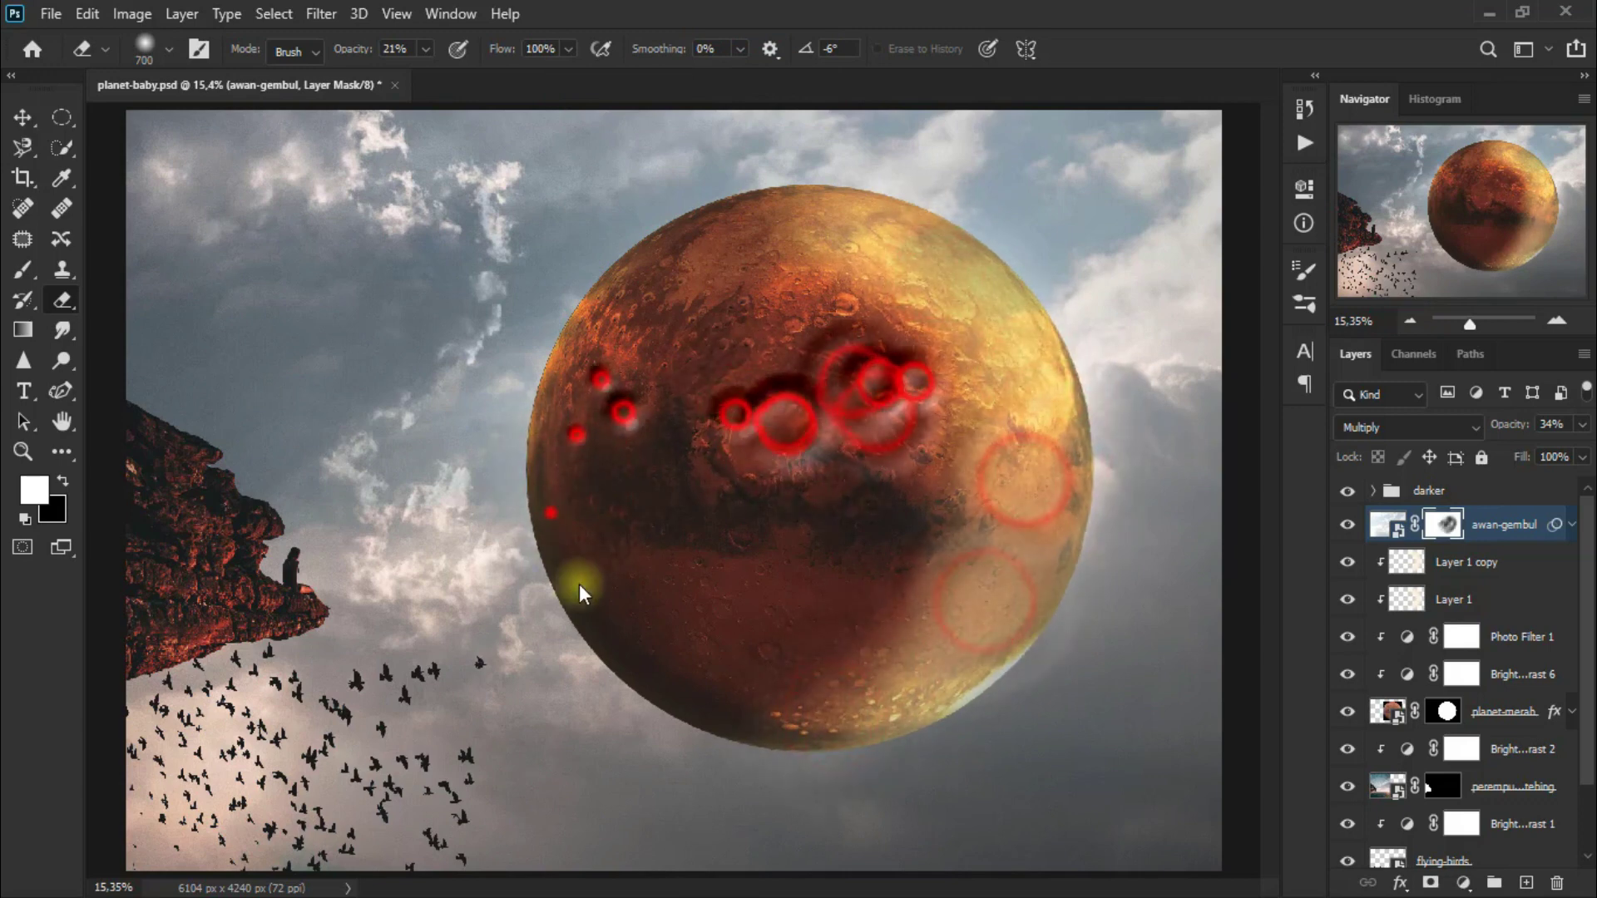
left_click(550, 511)
left_click(913, 676)
left_click(1015, 574)
left_click(1034, 374)
left_click(678, 267)
left_click(571, 453)
left_click(670, 688)
left_click(809, 491)
Erase the cloud haze from the cliff in the mask.
left_click(263, 556)
left_click(174, 556)
left_click(148, 533)
left_click(221, 471)
left_click(141, 418)
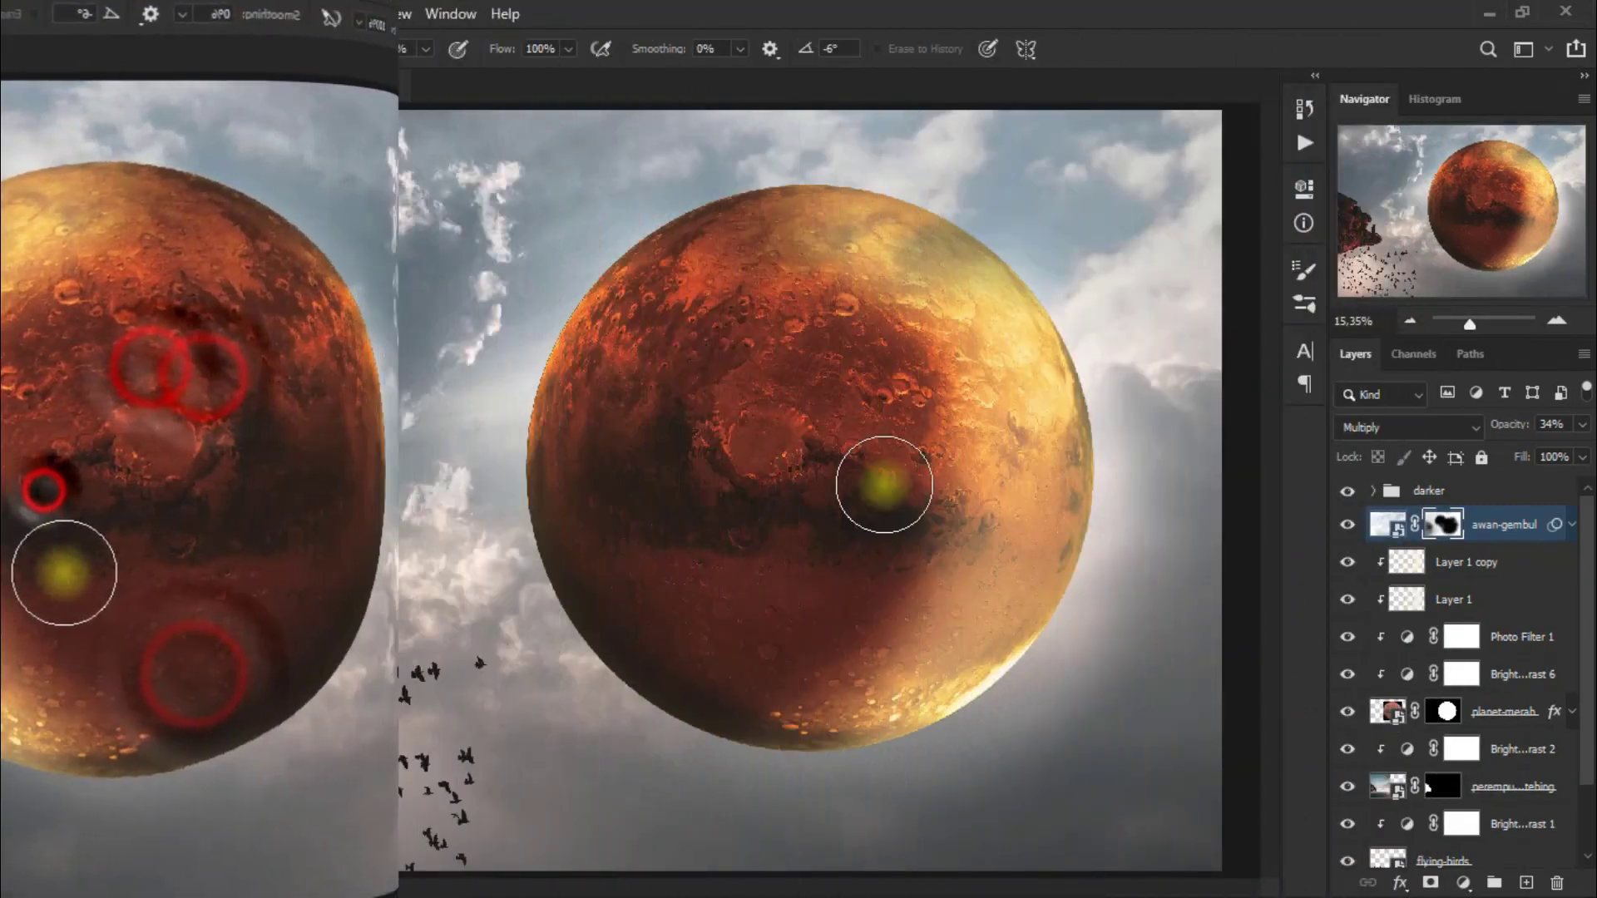
Clear the remaining clouds from the planet's upper right and top edge.
left_click(925, 448)
left_click(912, 367)
left_click(933, 285)
left_click(815, 243)
left_click(949, 260)
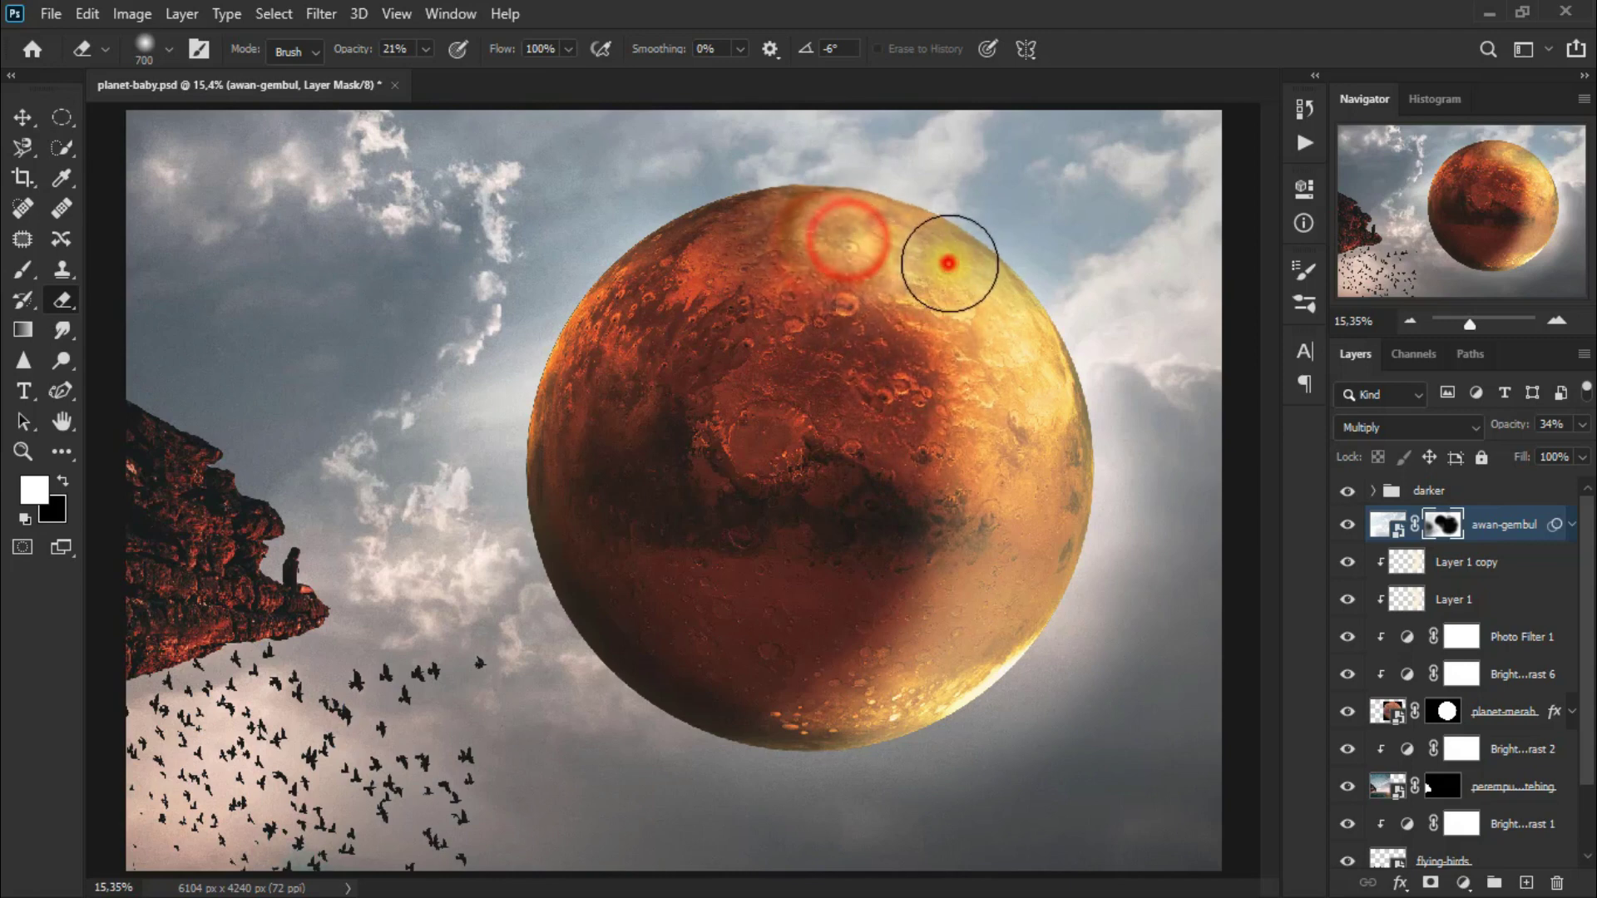
left_click(827, 253)
left_click(945, 257)
left_click(892, 256)
left_click(759, 242)
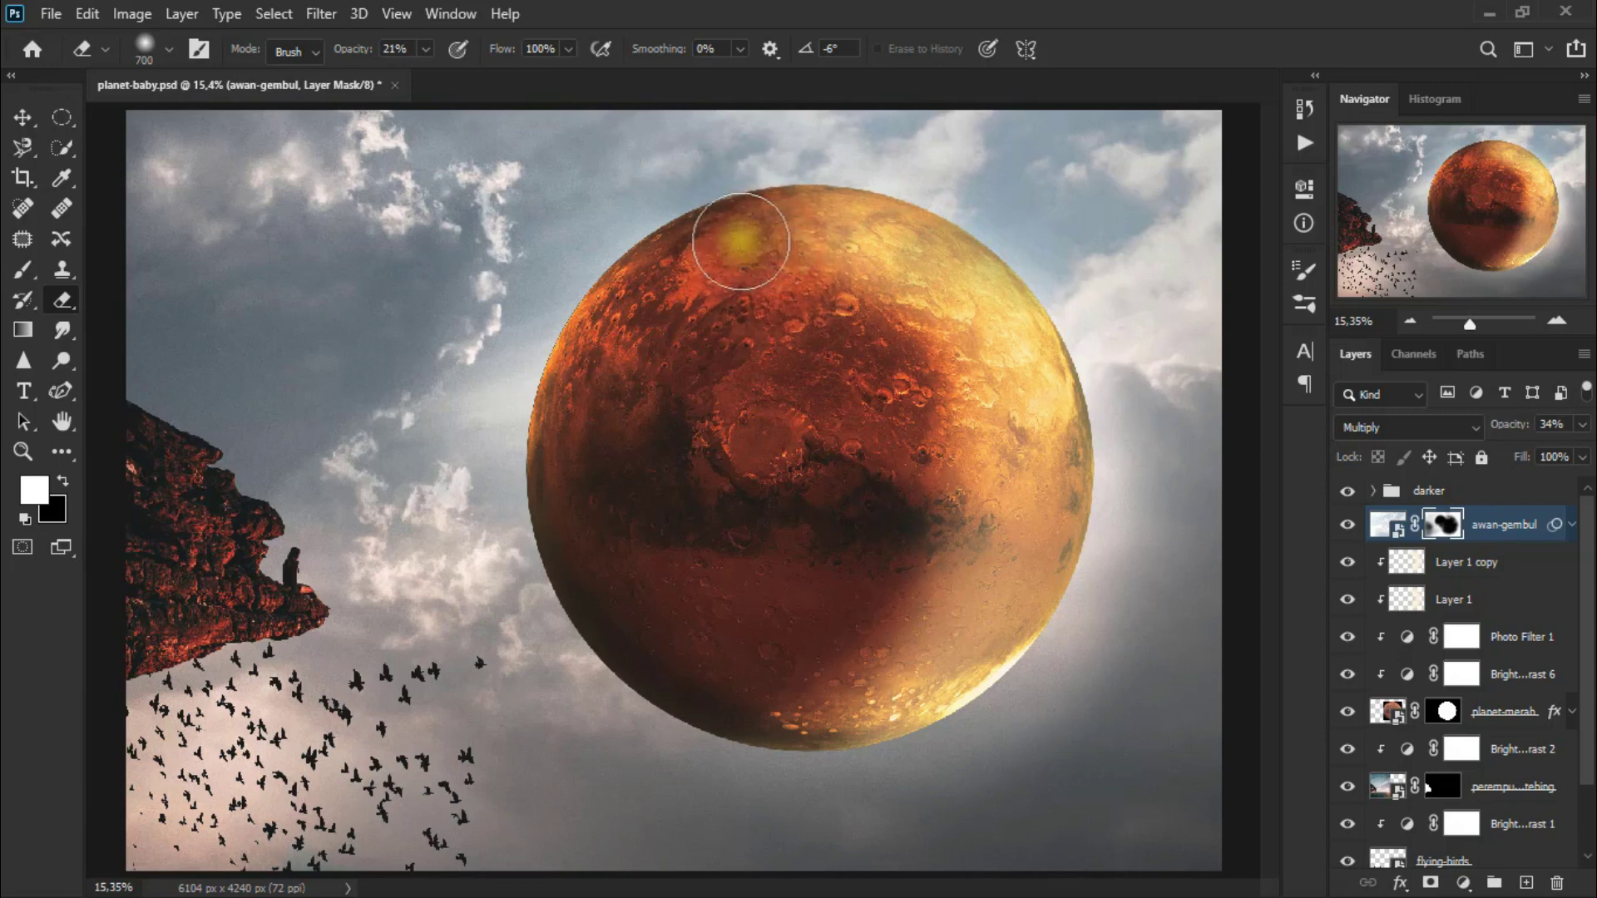
left_click(24, 119)
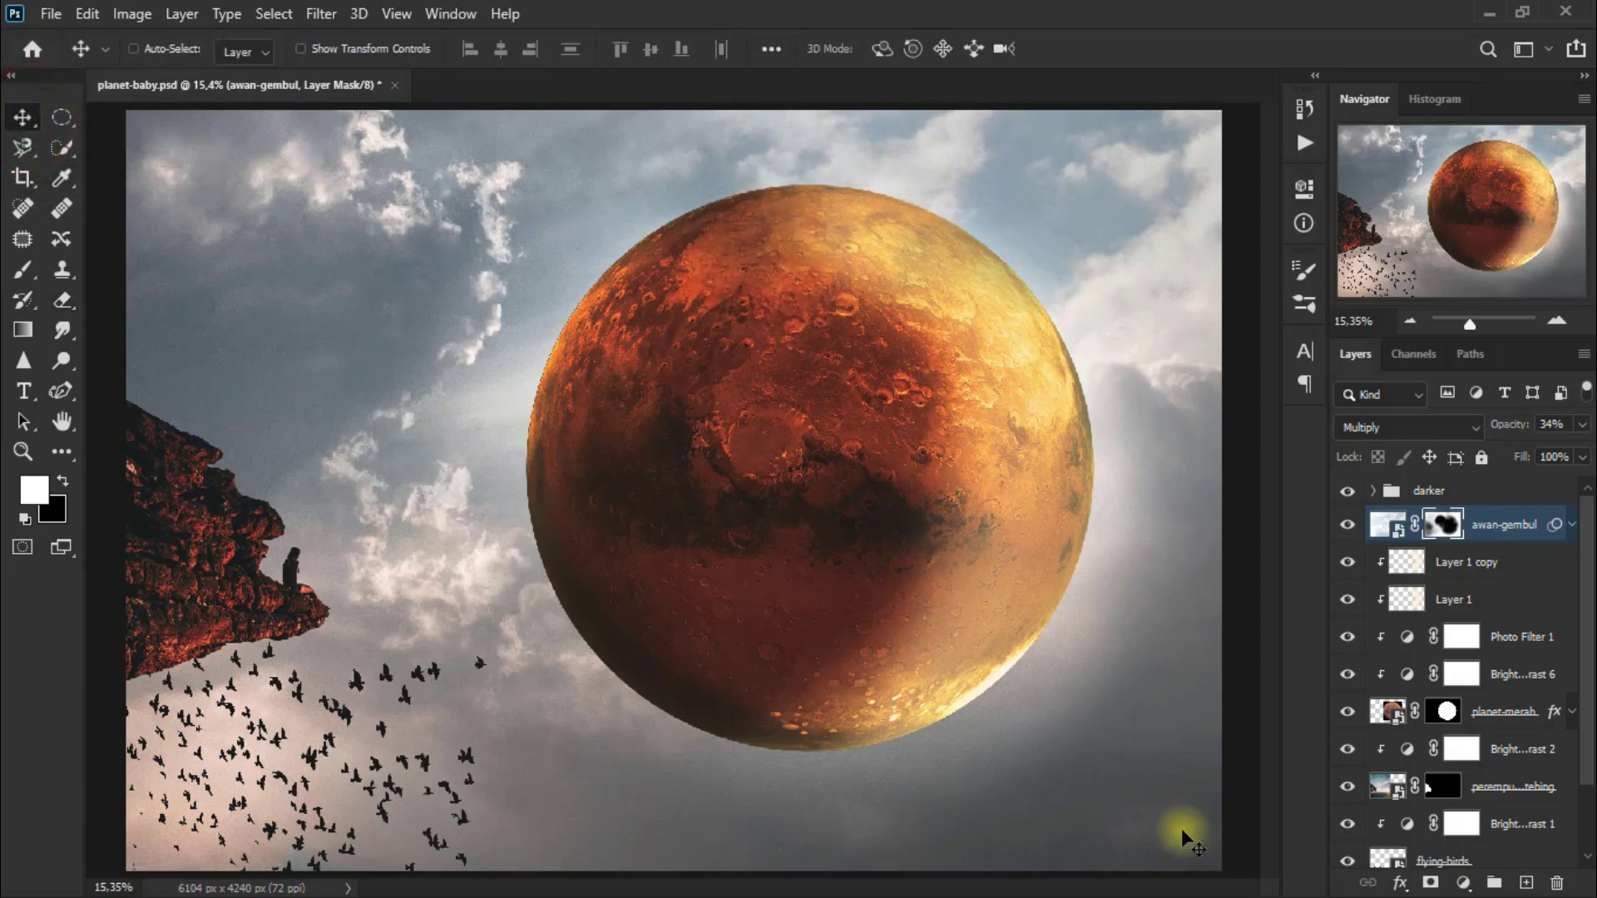
Add Layer 2 and paint soft cream #fff0d7 light over the cliff and figure.
double_click(1371, 103)
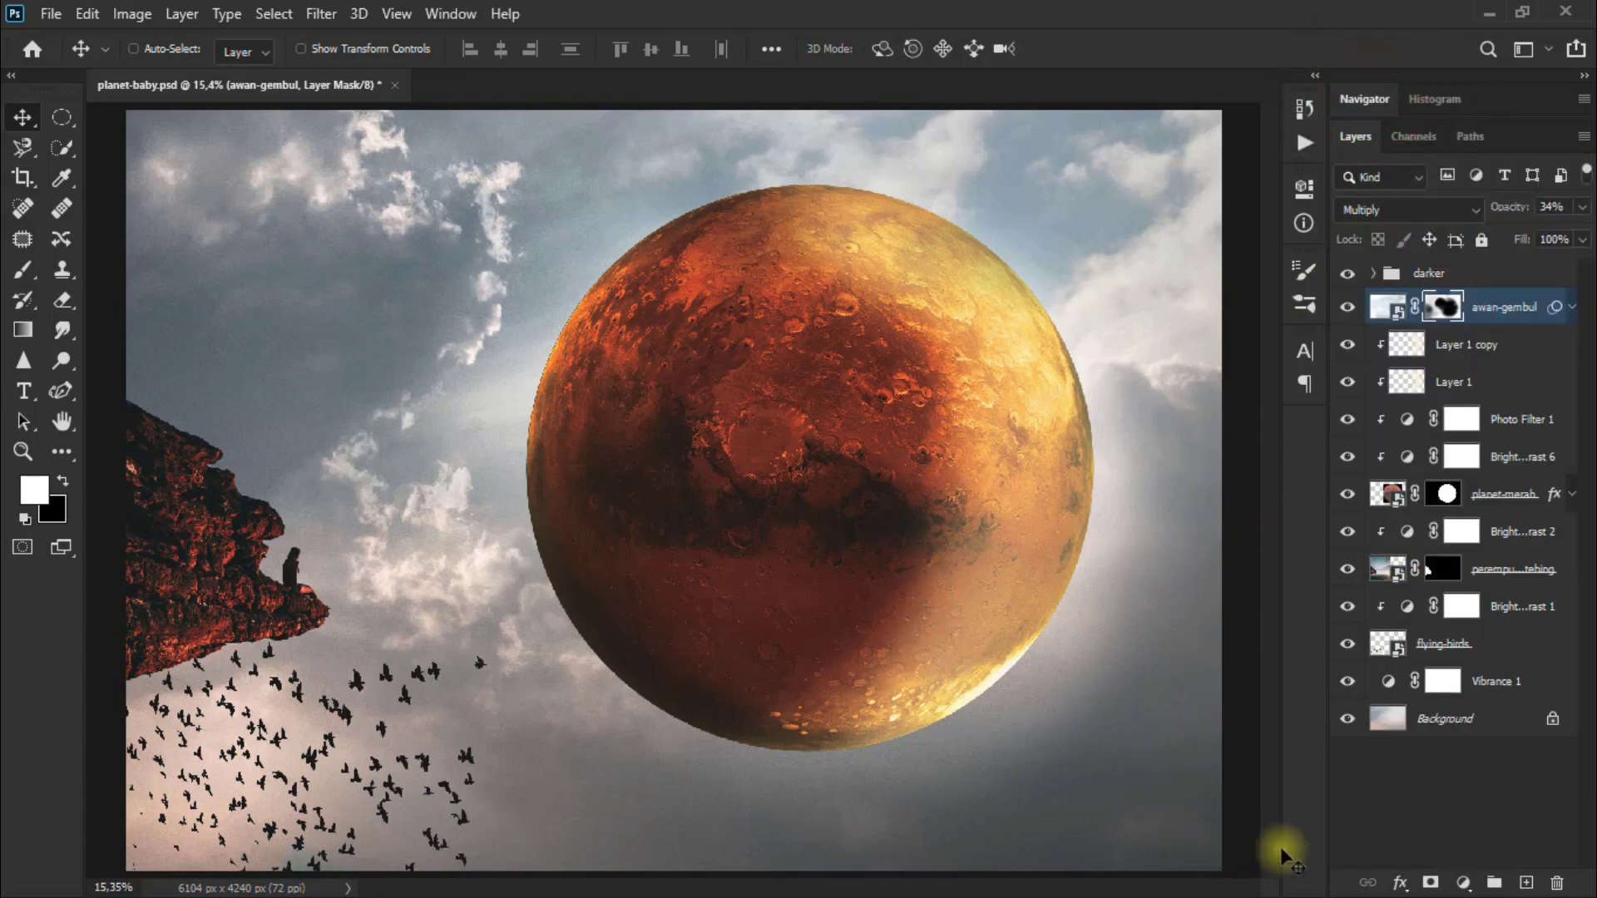
left_click(1529, 883)
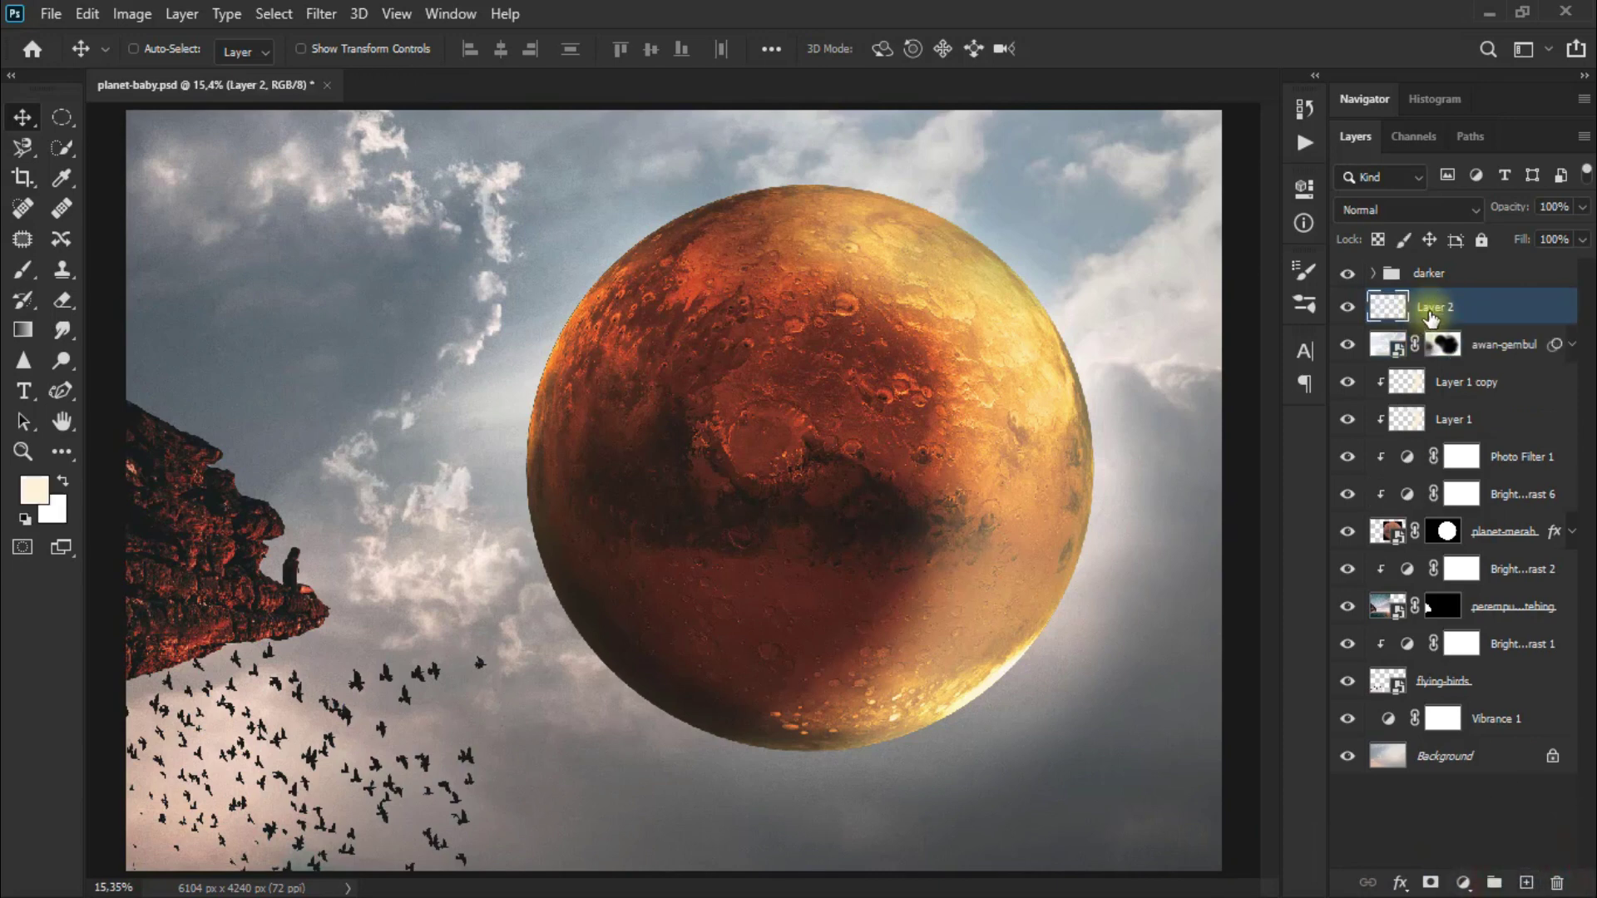
left_click(35, 492)
left_click(1395, 584)
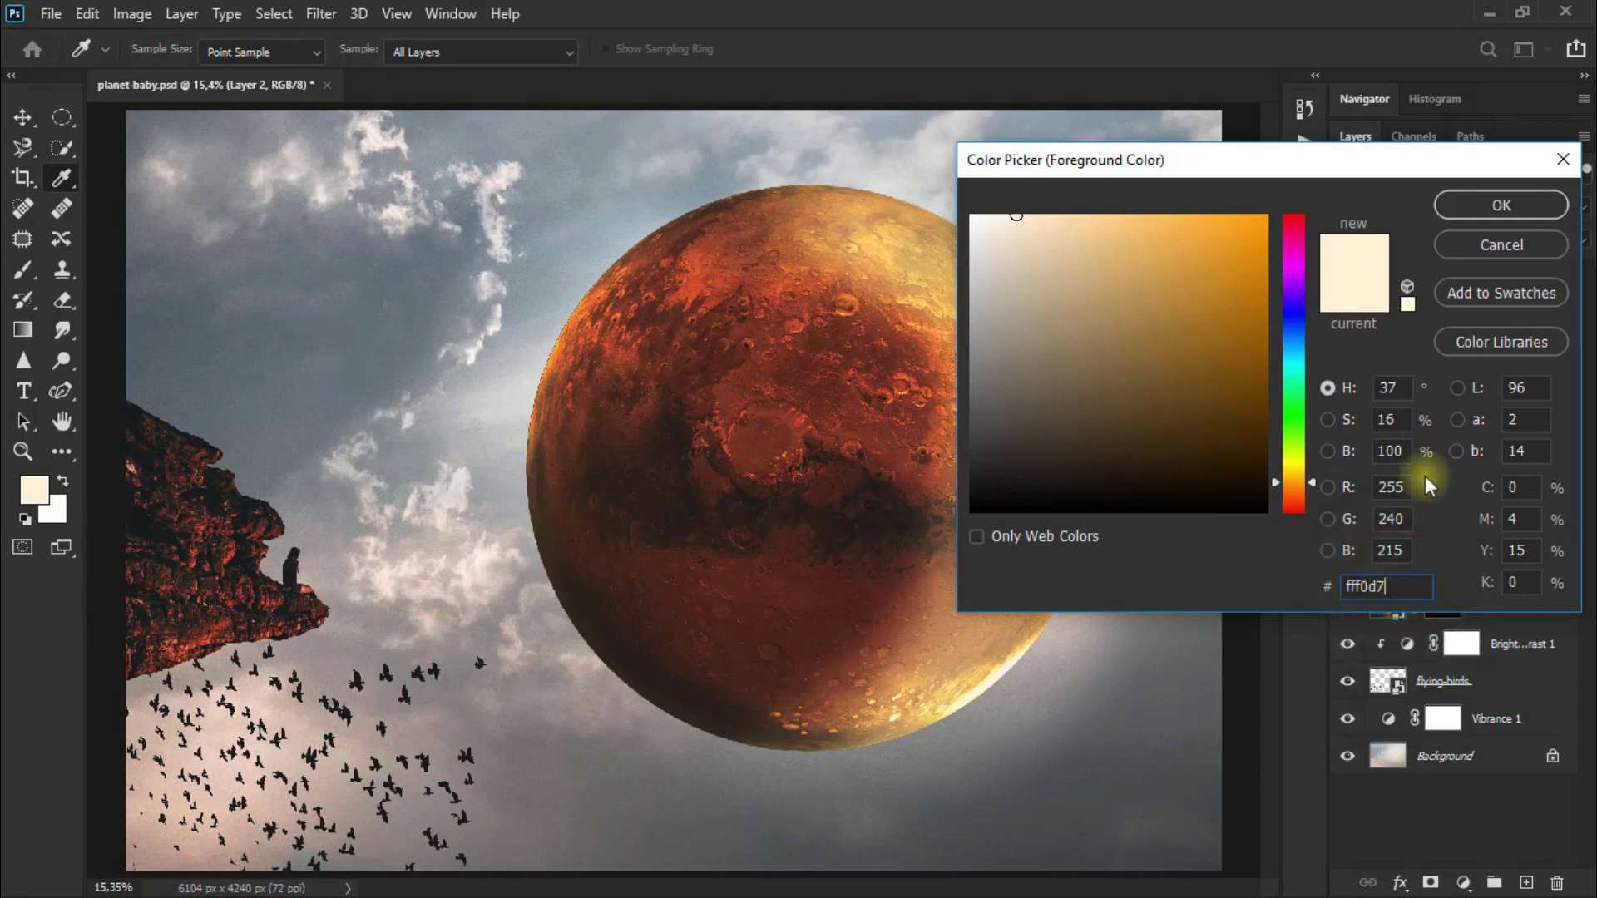
left_click(1502, 206)
left_click(30, 270)
left_click(158, 266)
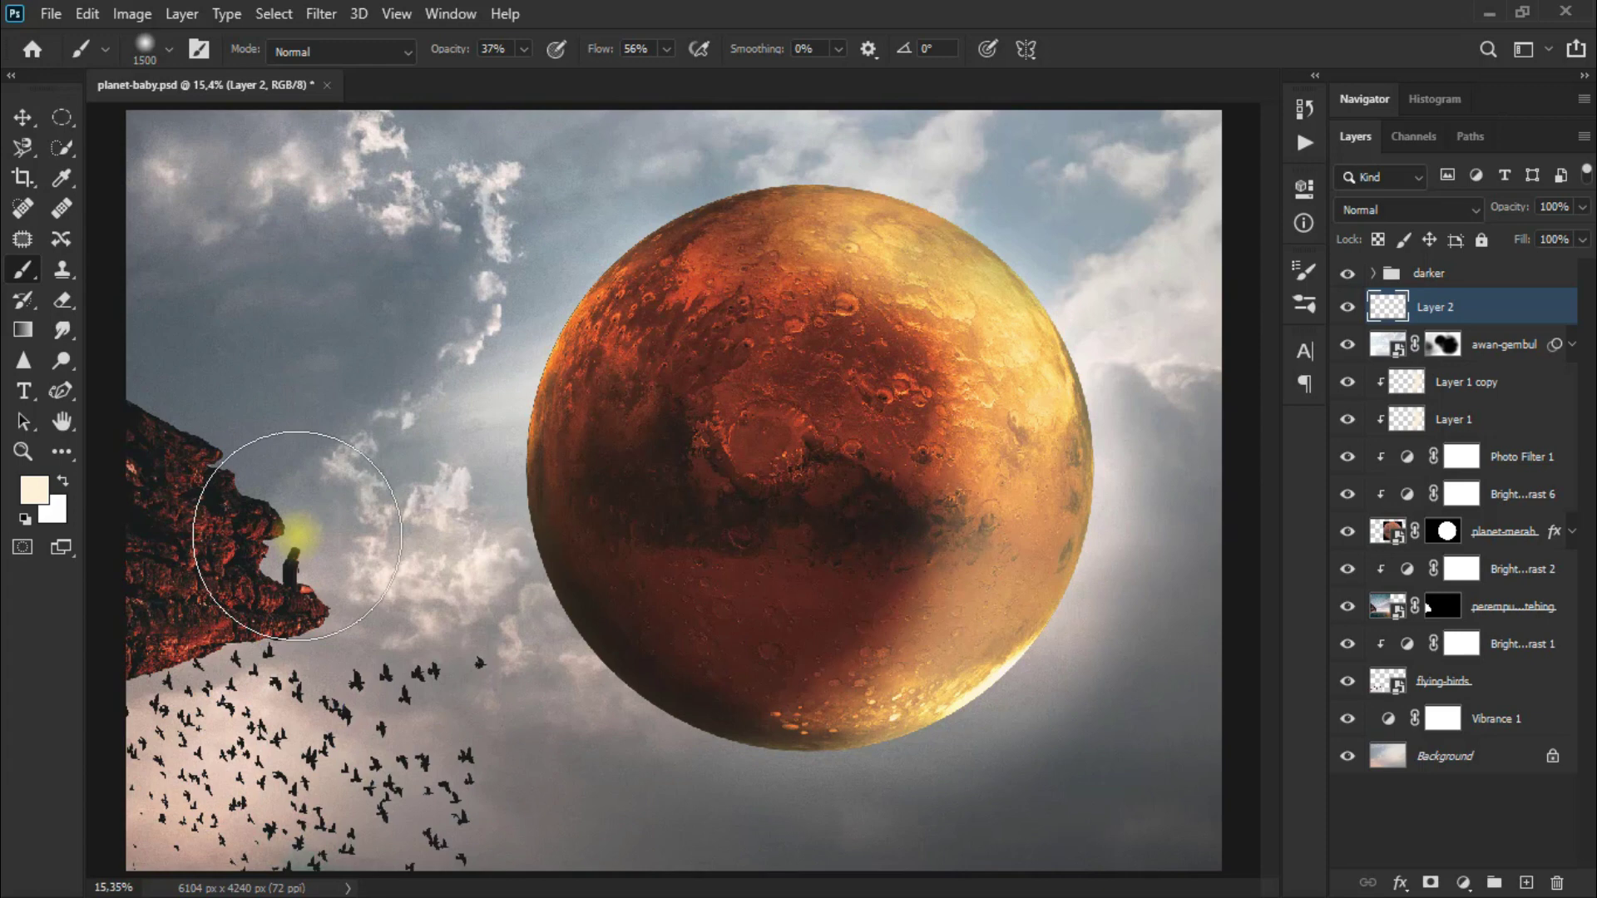
mouse_move(221, 563)
left_mouse_down()
mouse_move(390, 568)
mouse_move(284, 583)
mouse_move(357, 624)
mouse_move(428, 606)
mouse_move(486, 531)
mouse_move(464, 507)
mouse_move(374, 517)
mouse_move(303, 624)
mouse_move(233, 640)
mouse_move(182, 507)
mouse_move(208, 528)
mouse_move(371, 462)
left_mouse_up()
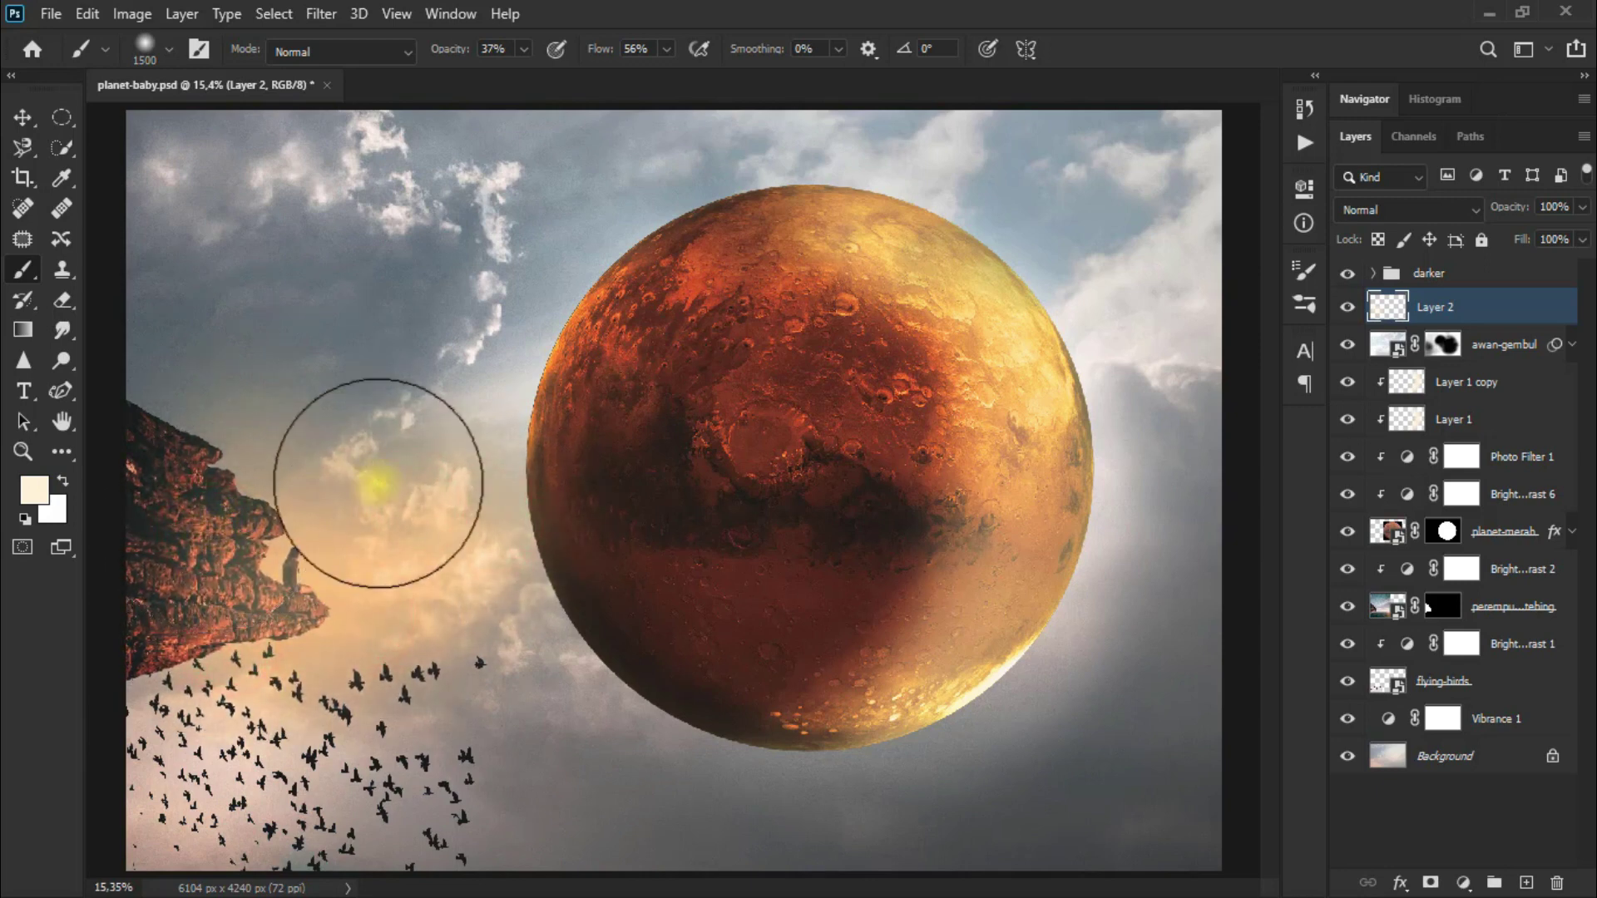
Set Layer 2 to Overlay and toggle it to compare the warming.
left_click(1404, 213)
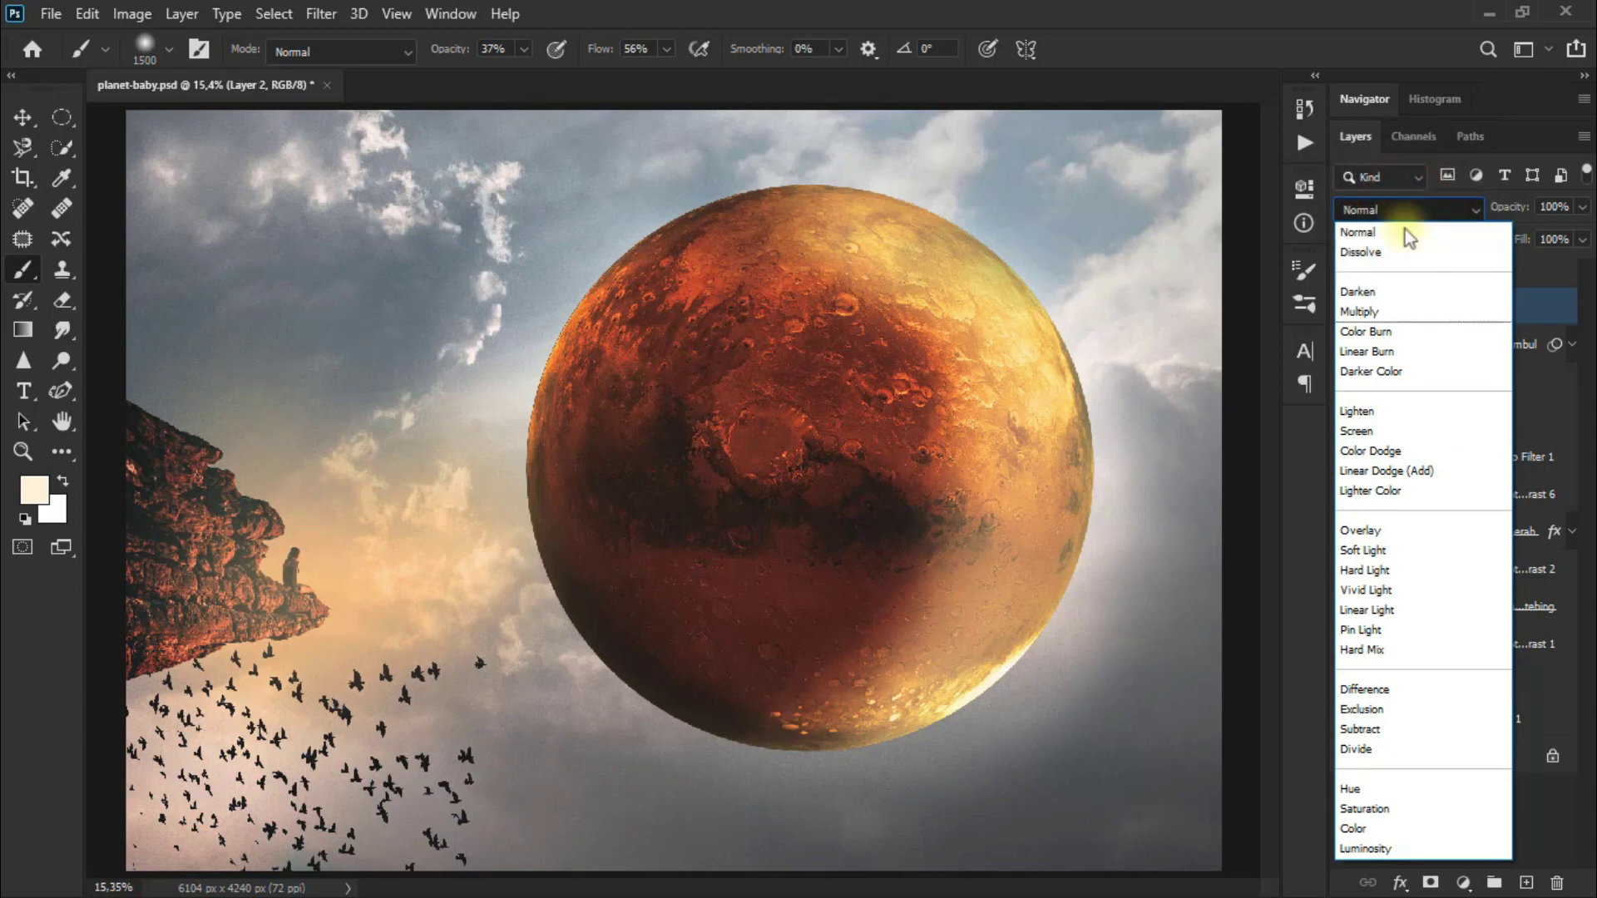
key("Up")
key("Up")
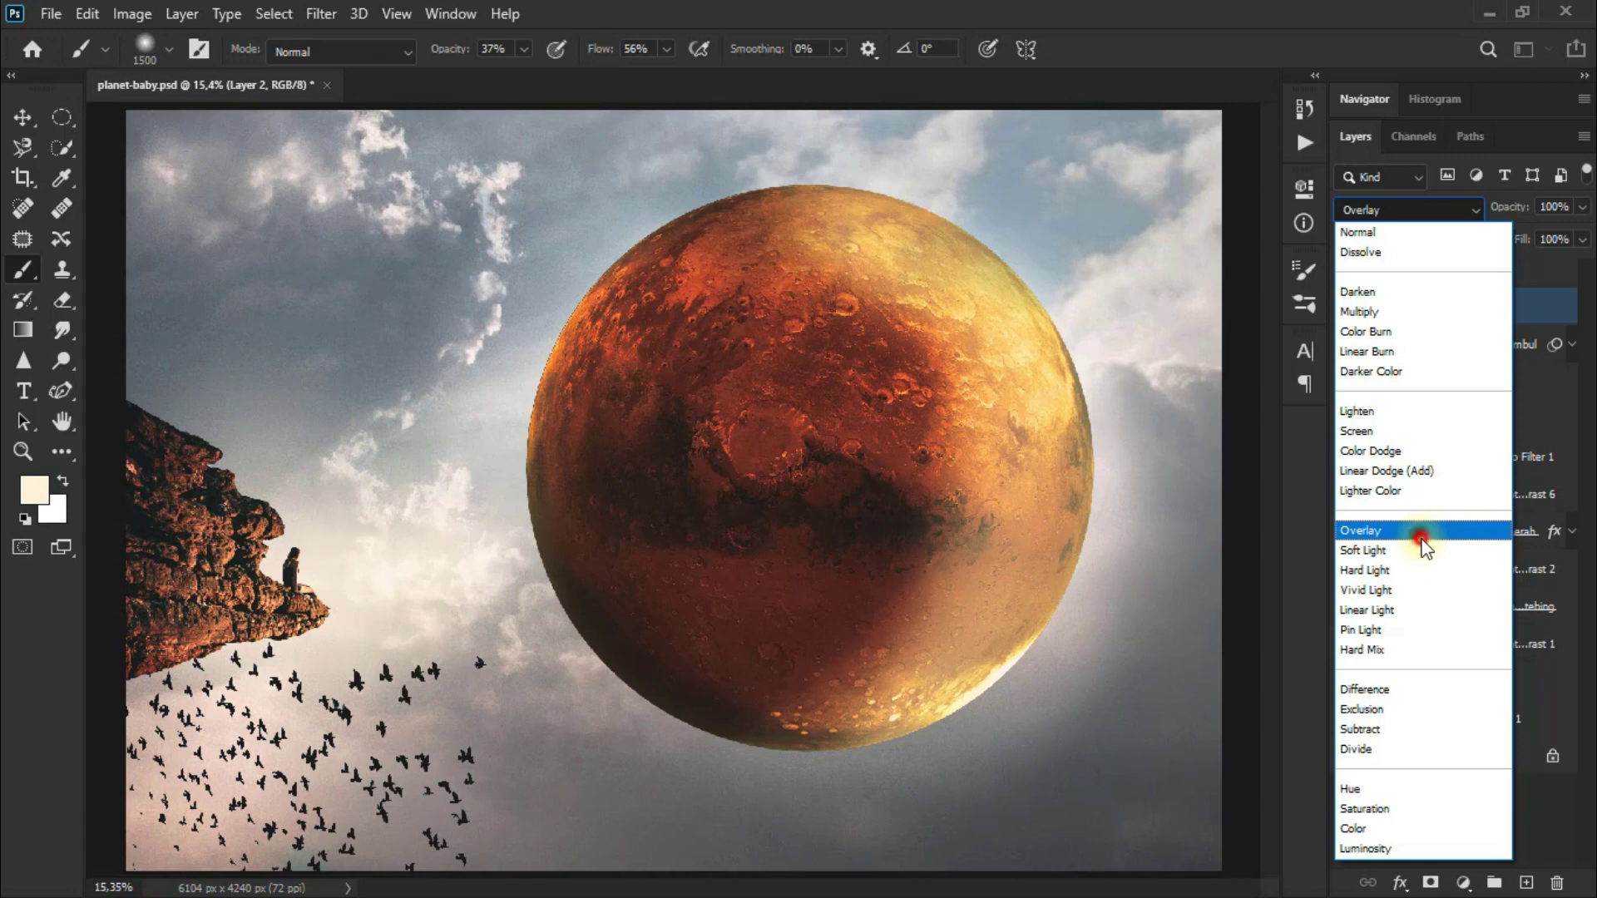
left_click(1422, 537)
left_click(1348, 308)
left_click(1348, 309)
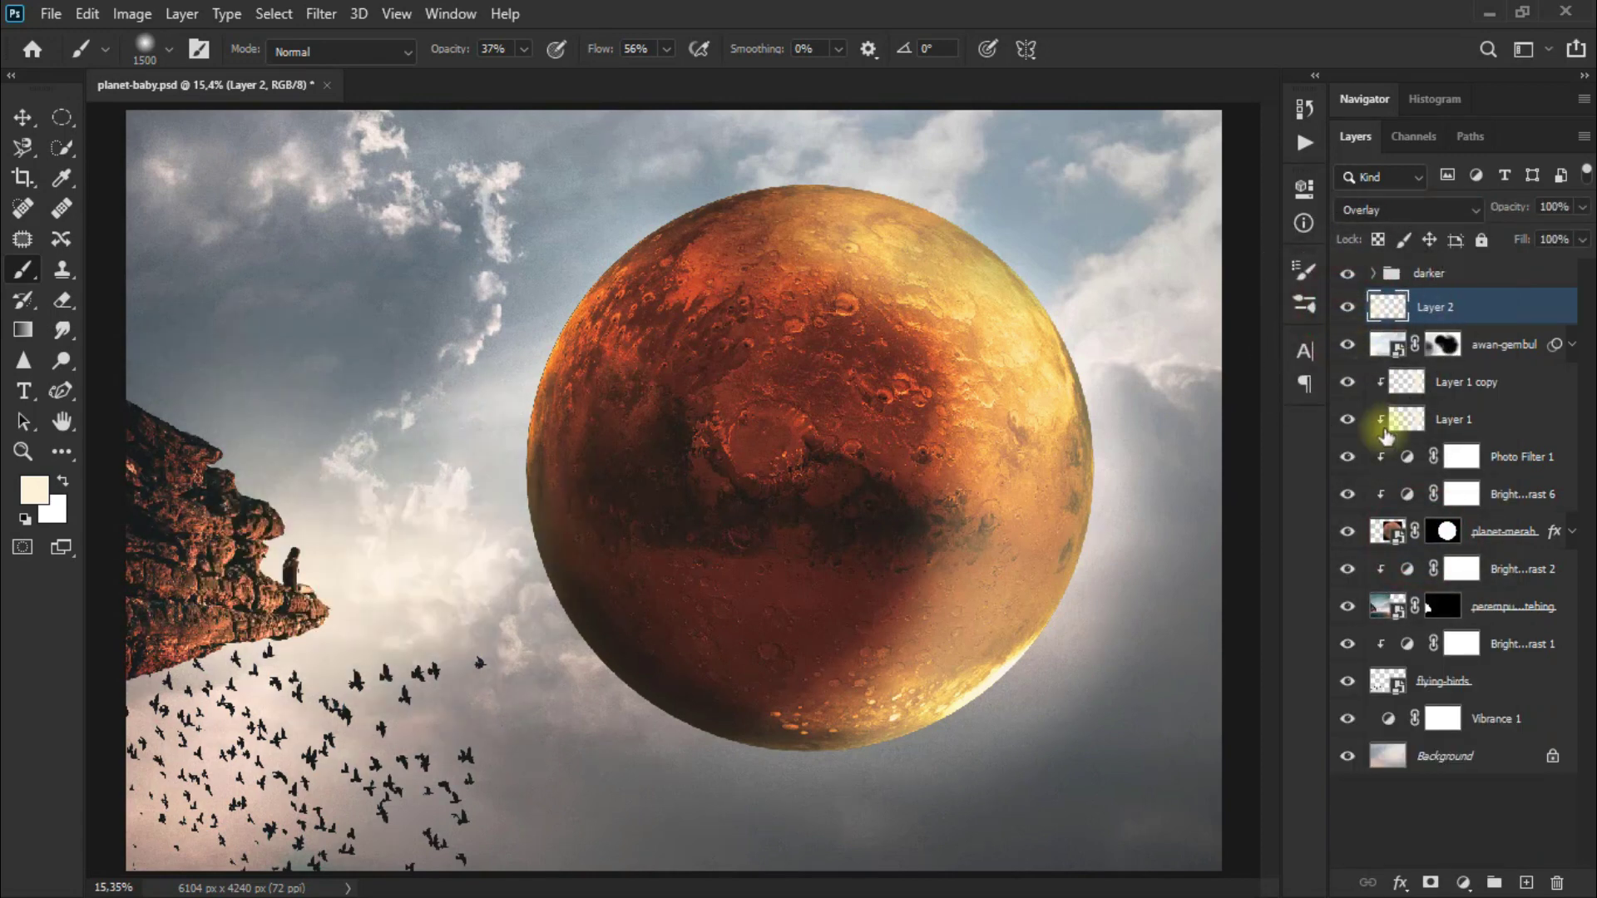
Add Layer 3 and dab soft cream light all around the planet.
left_click(1521, 882)
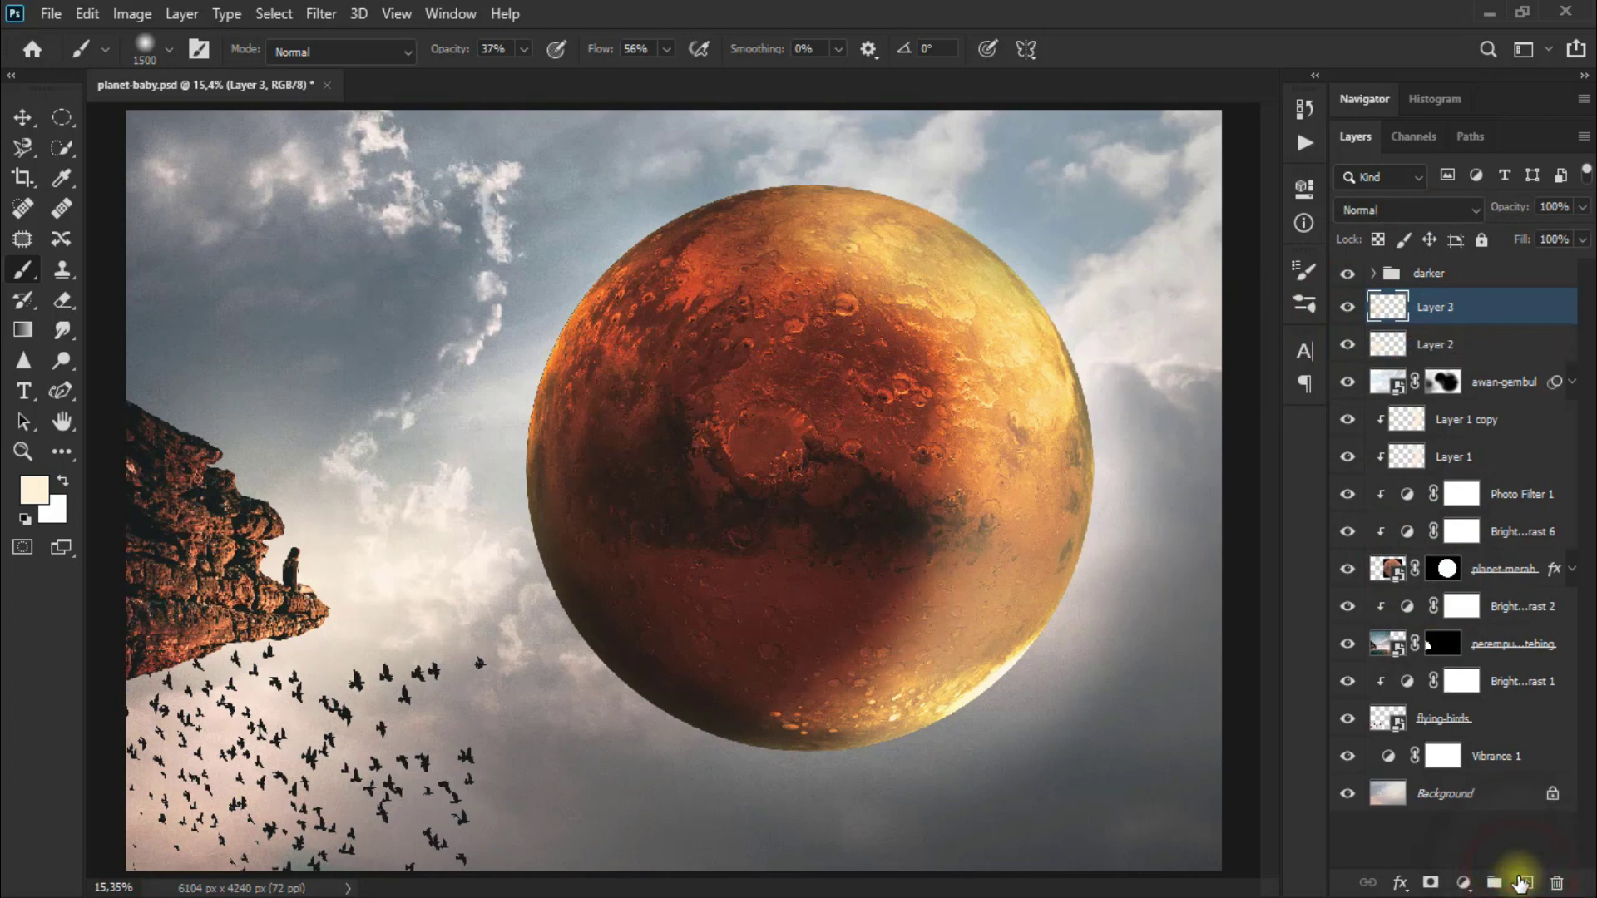
left_click(681, 277)
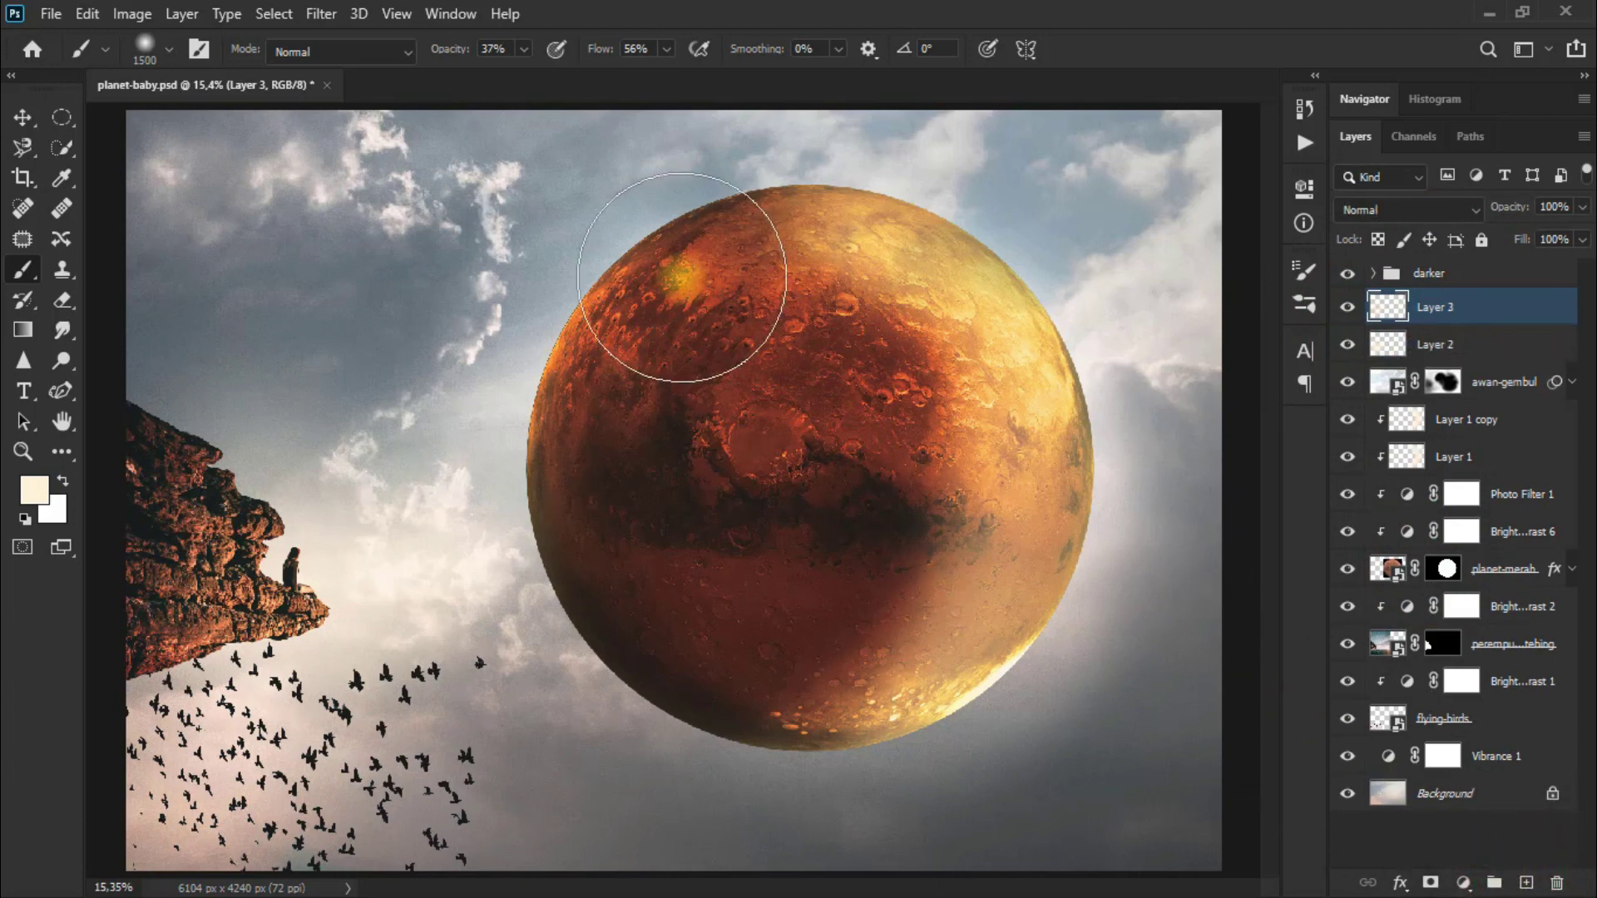
left_click(592, 367)
left_click(591, 516)
left_click(713, 677)
left_click(890, 670)
left_click(986, 556)
left_click(978, 401)
left_click(863, 246)
left_click(993, 277)
left_click(677, 272)
left_click(652, 606)
left_click(836, 528)
Blend Layer 3 as Soft Light and toggle its visibility to compare.
left_click(1398, 218)
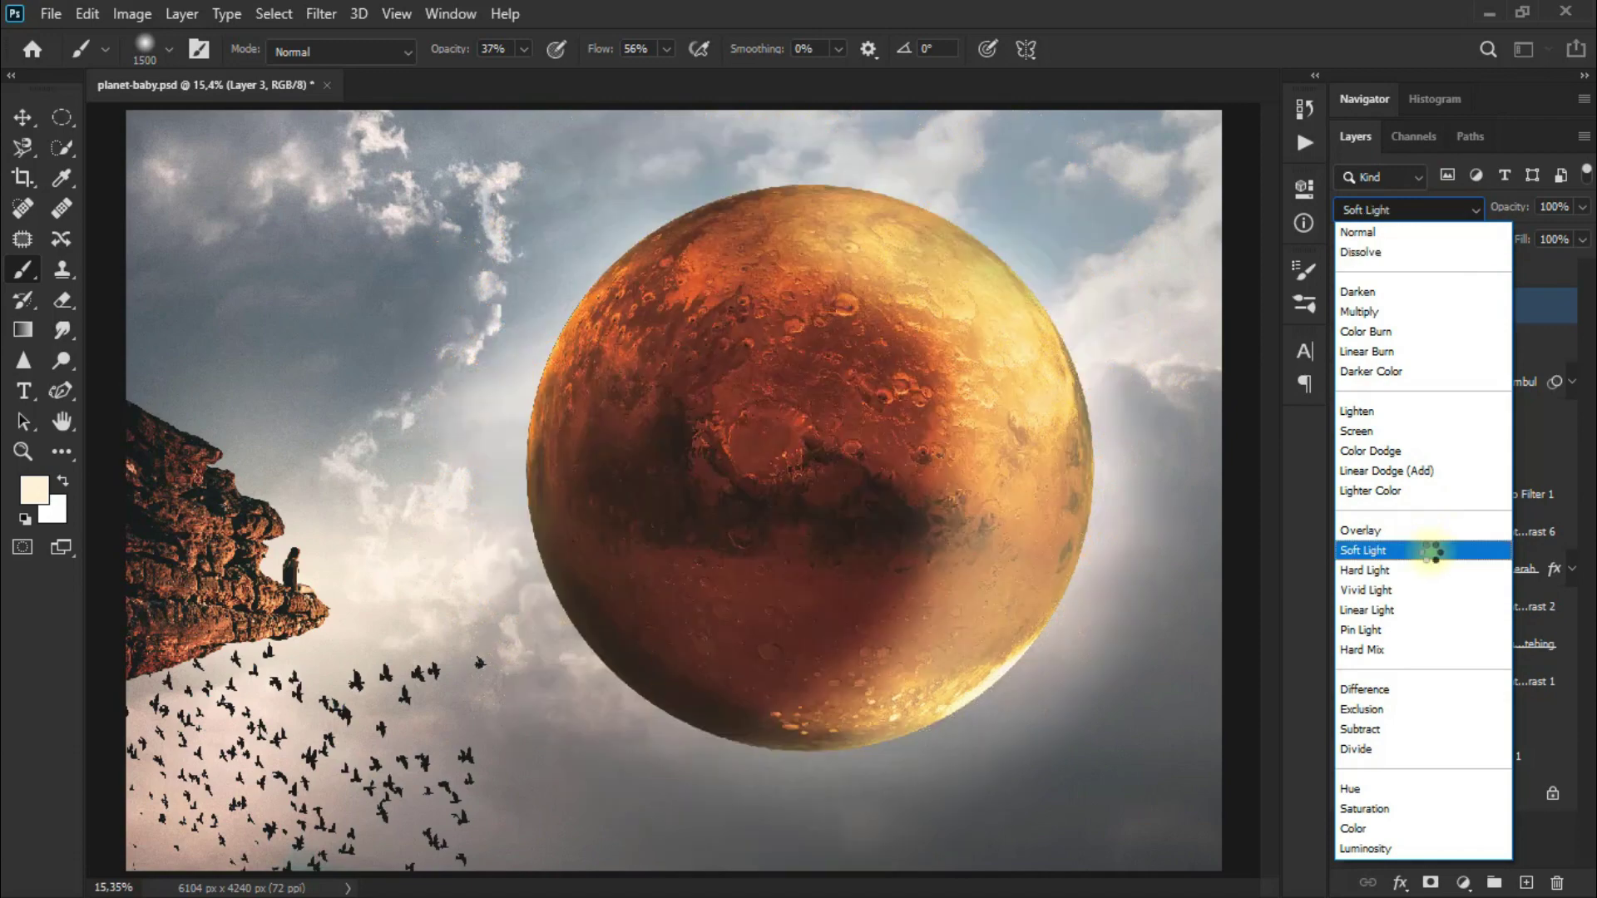
left_click(1432, 553)
left_click(1348, 306)
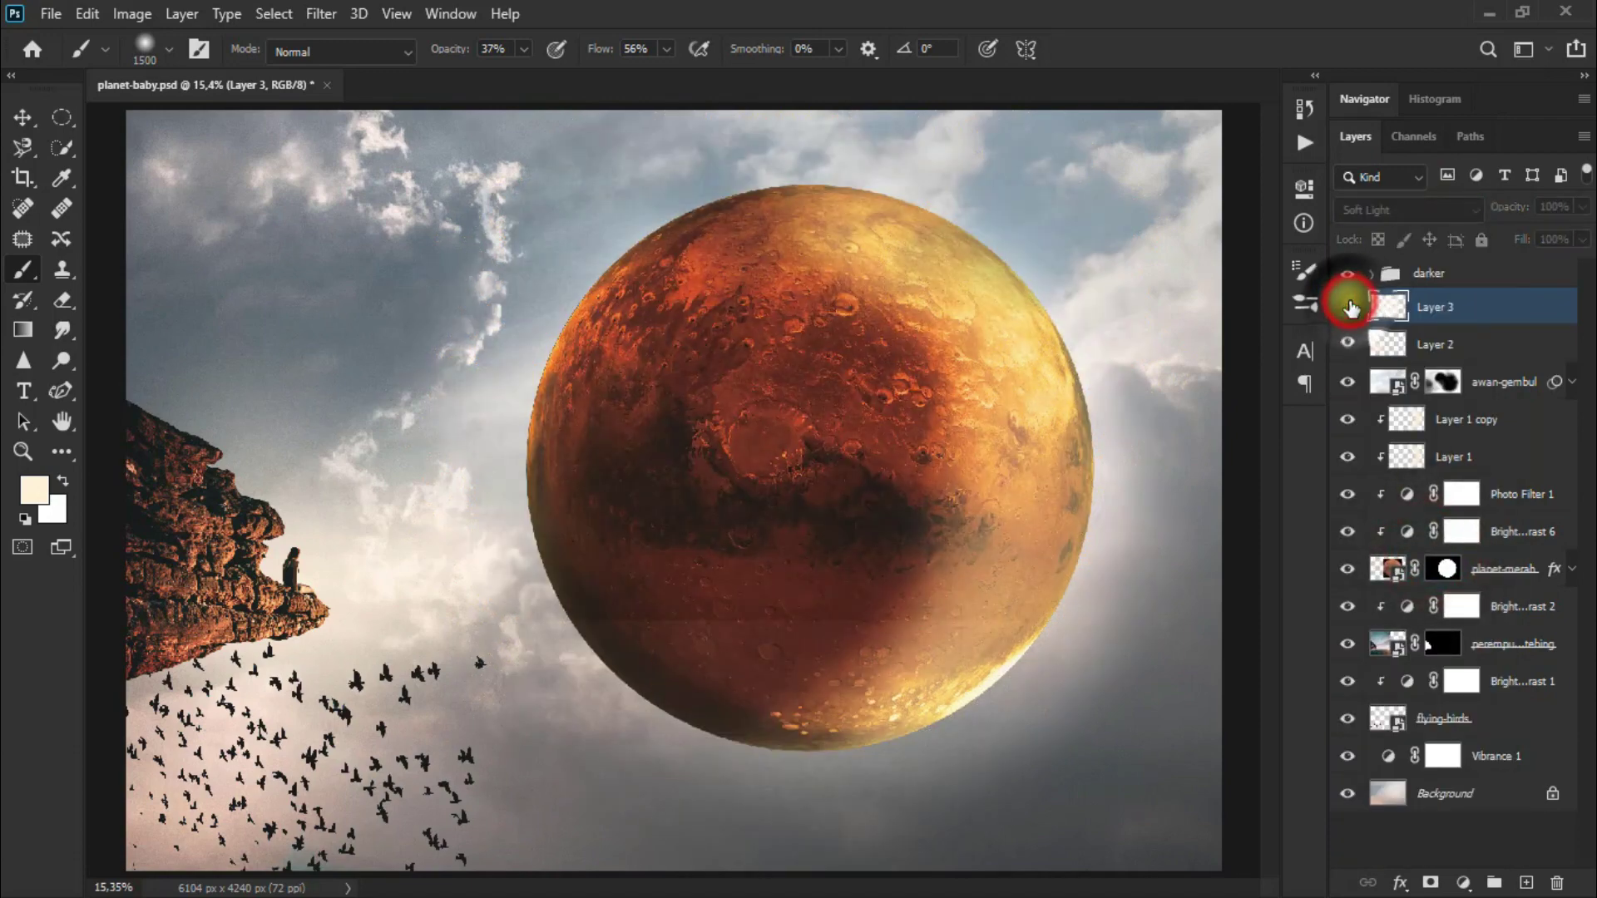
left_click(1348, 307)
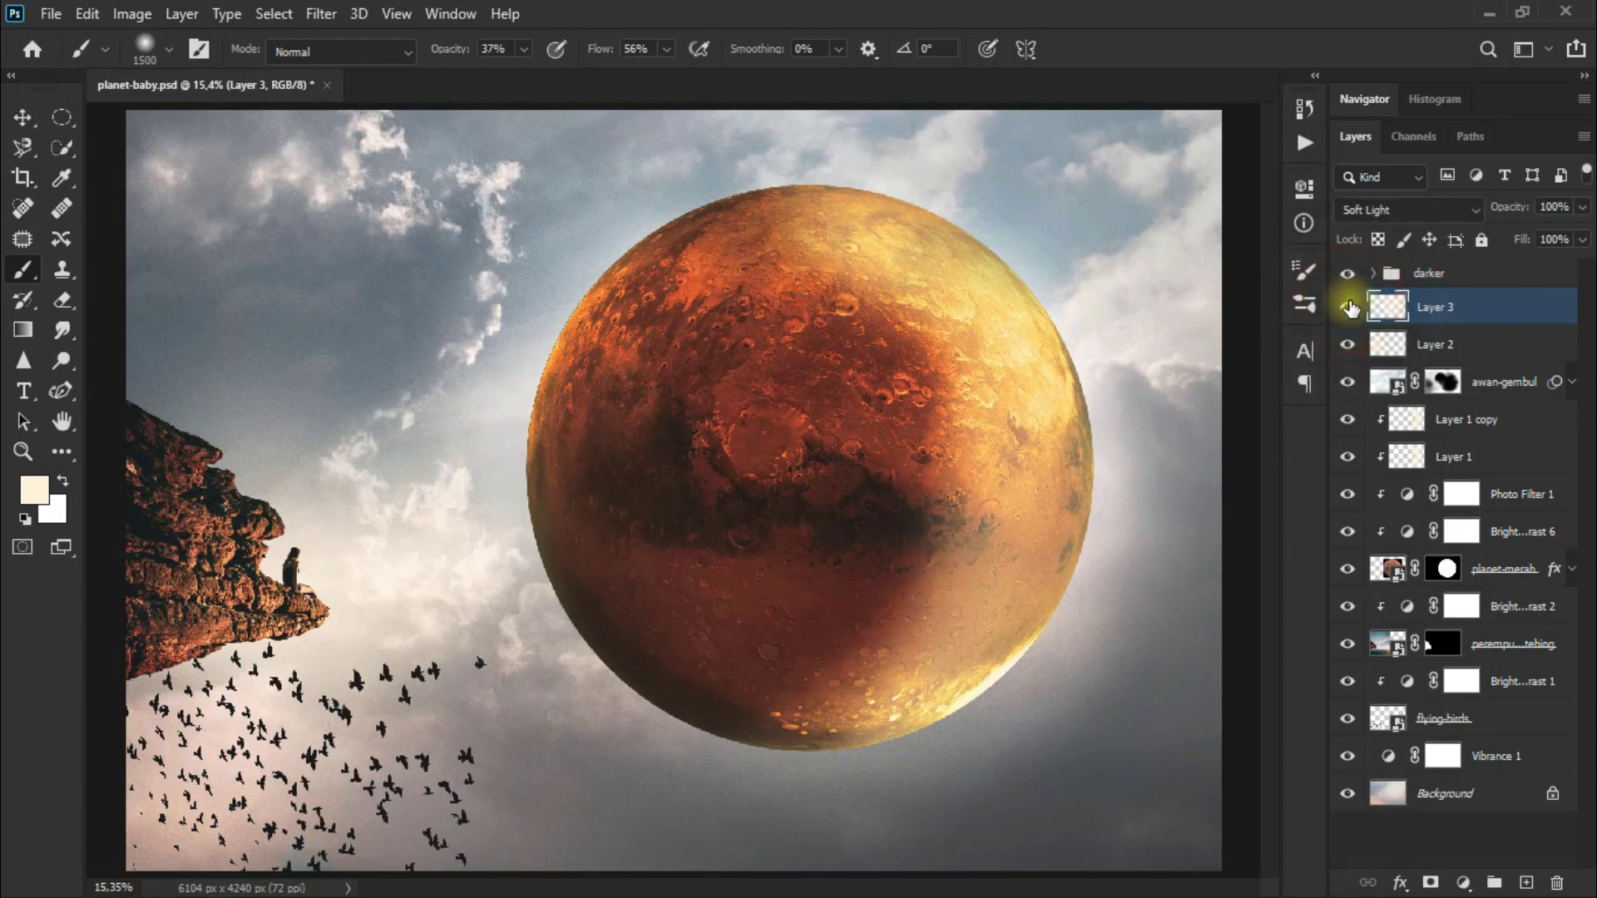
left_click(33, 120)
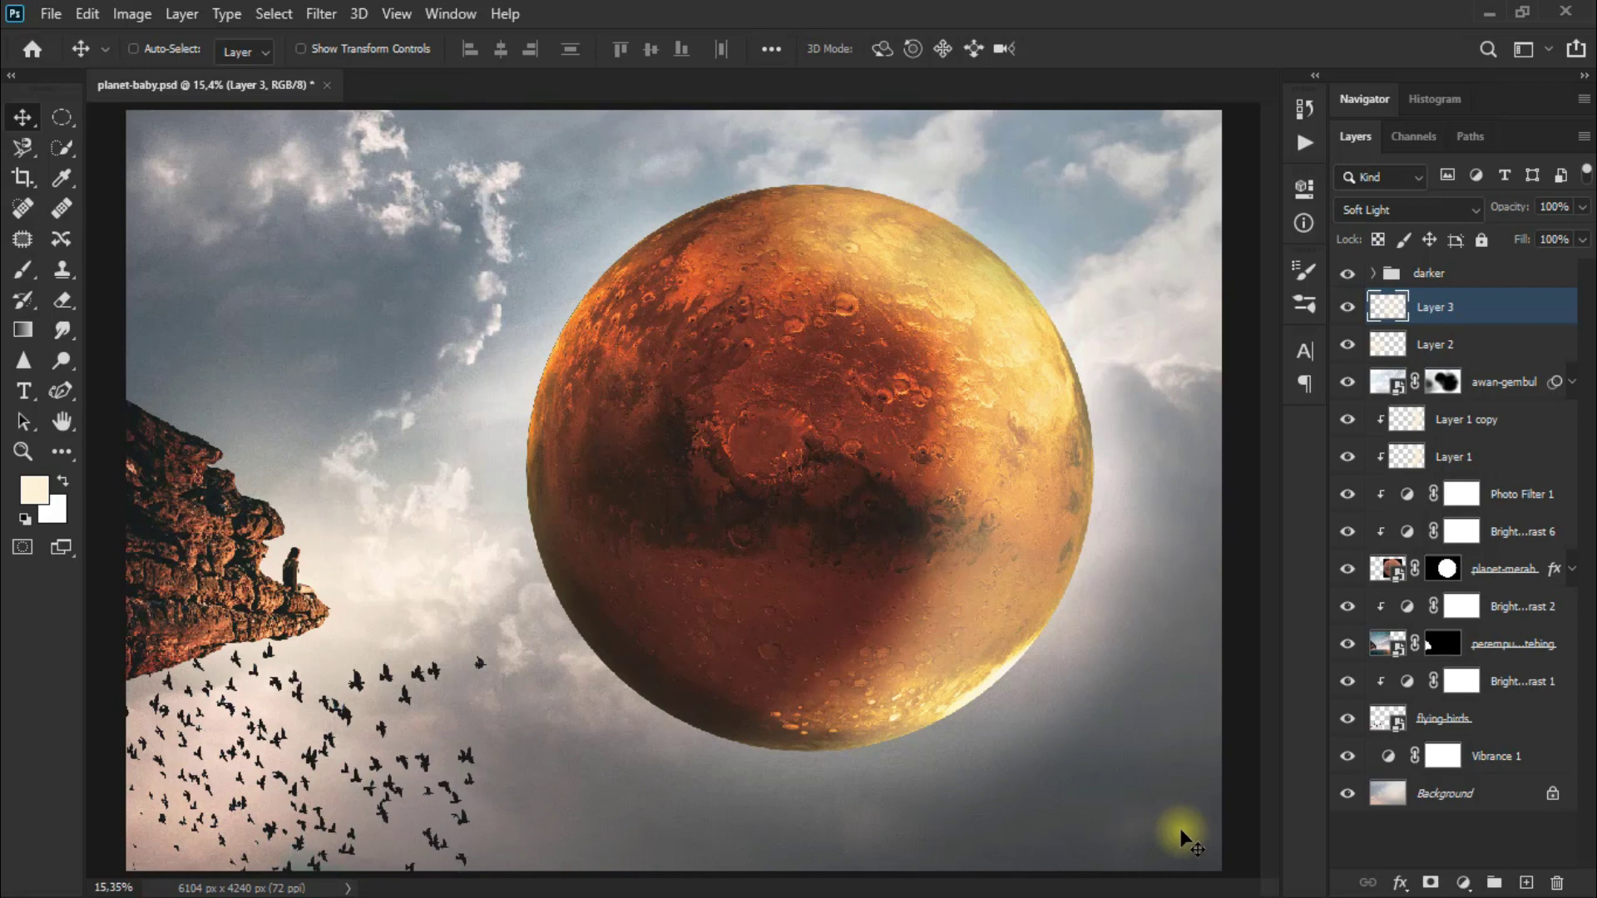
Add a Photo Filter adjustment layer using Sepia at about 56% density.
left_click(1464, 884)
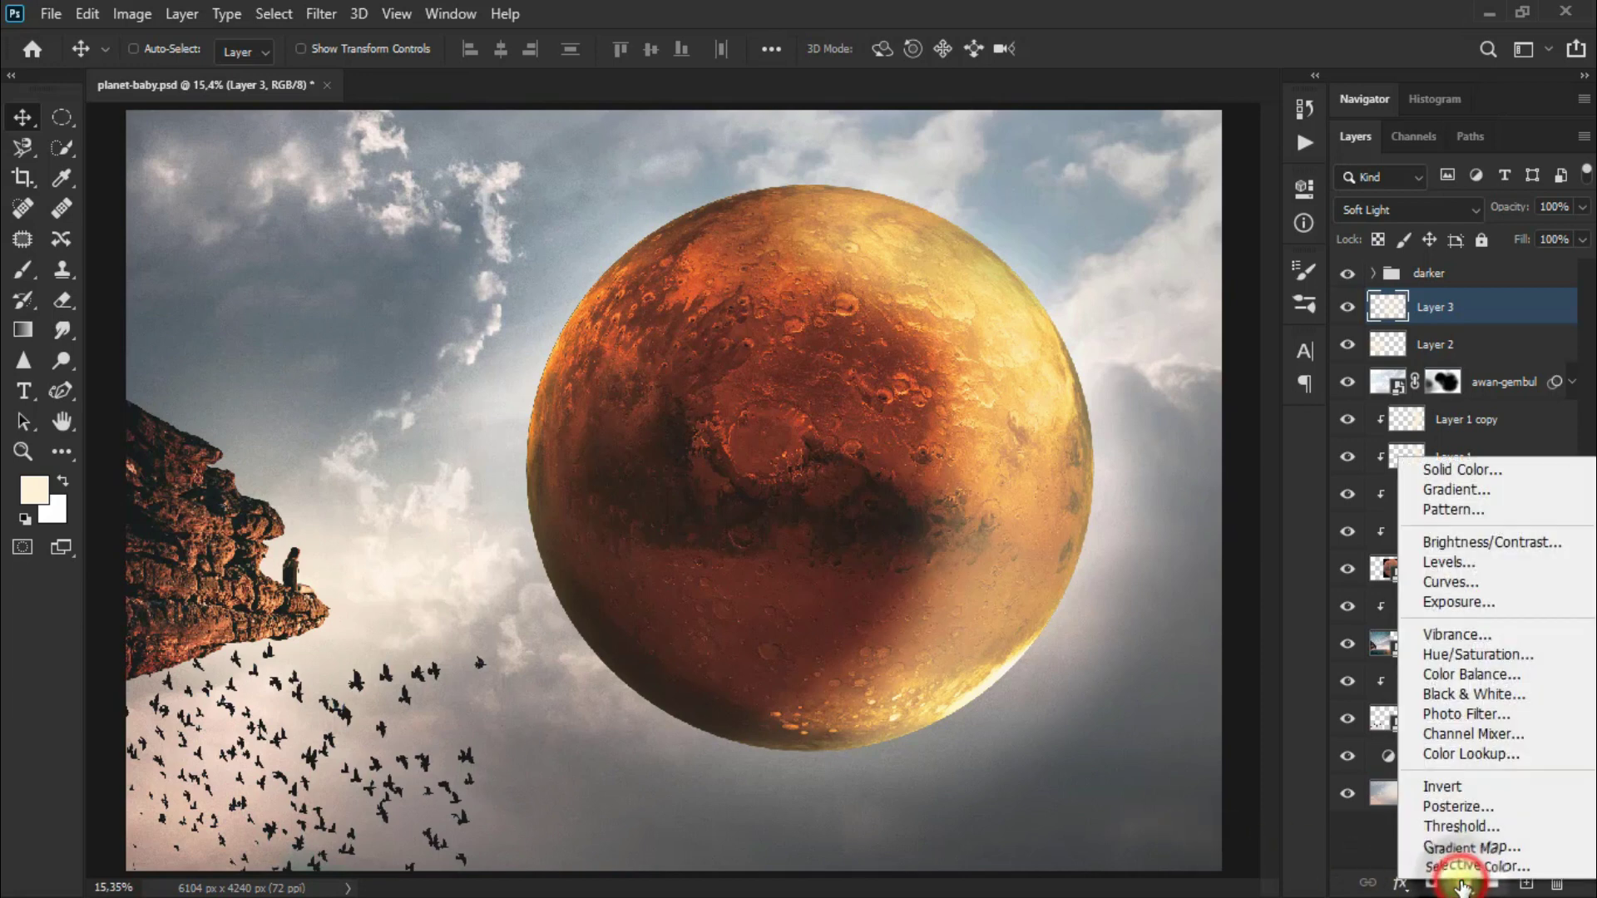
left_click(1535, 715)
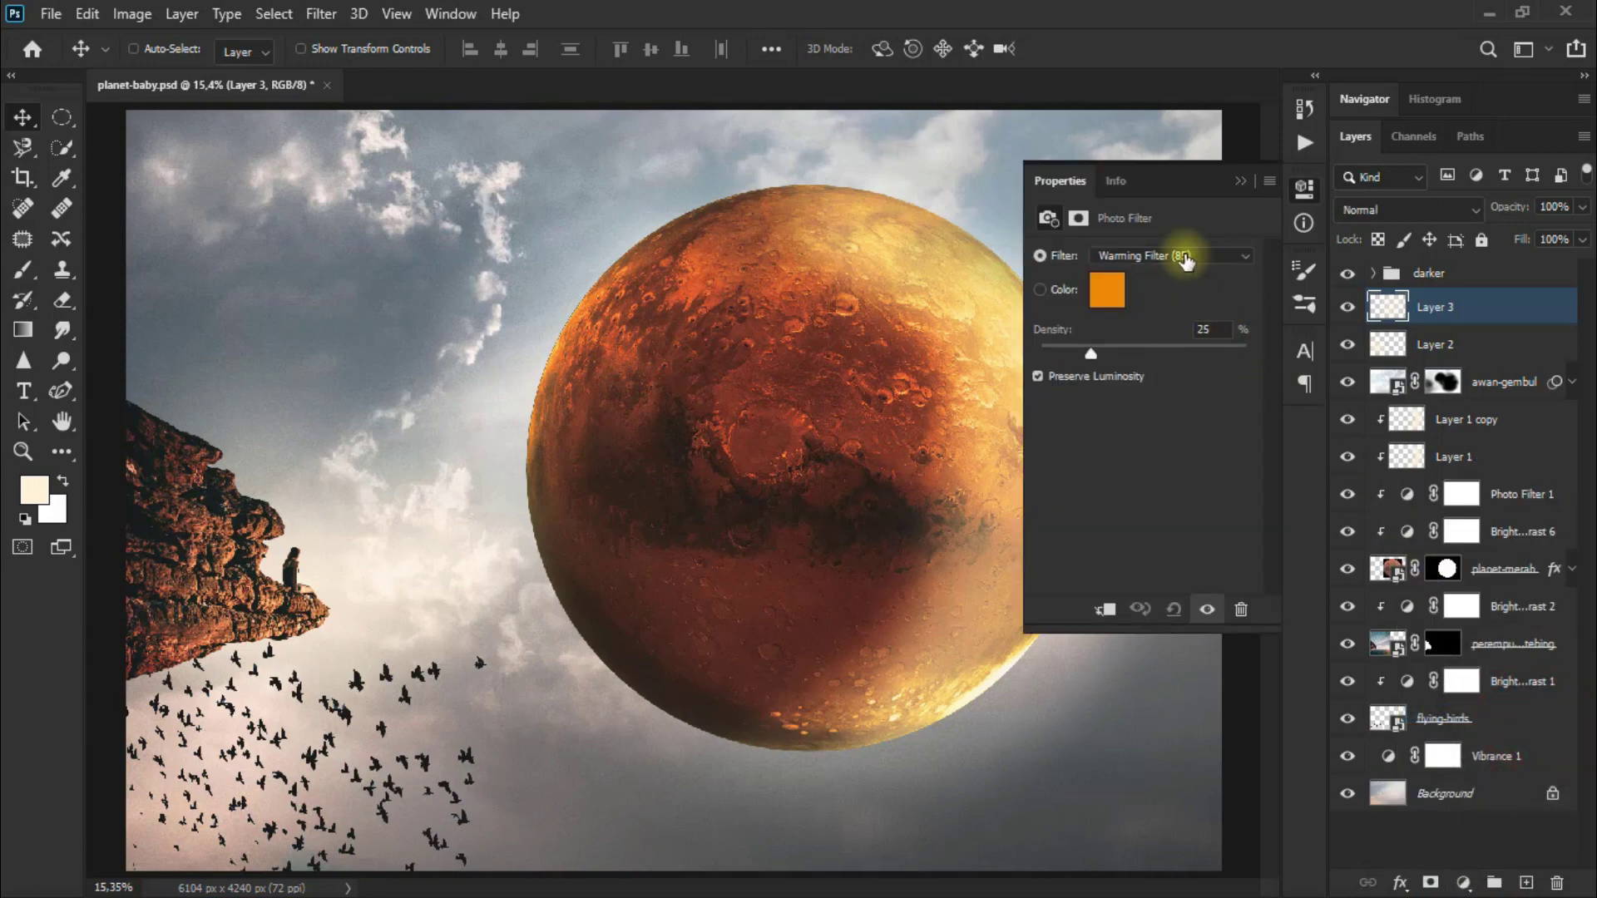
left_click(1185, 257)
key("Down")
key("Down")
key("Down")
key("Down")
key("Down")
key("Down")
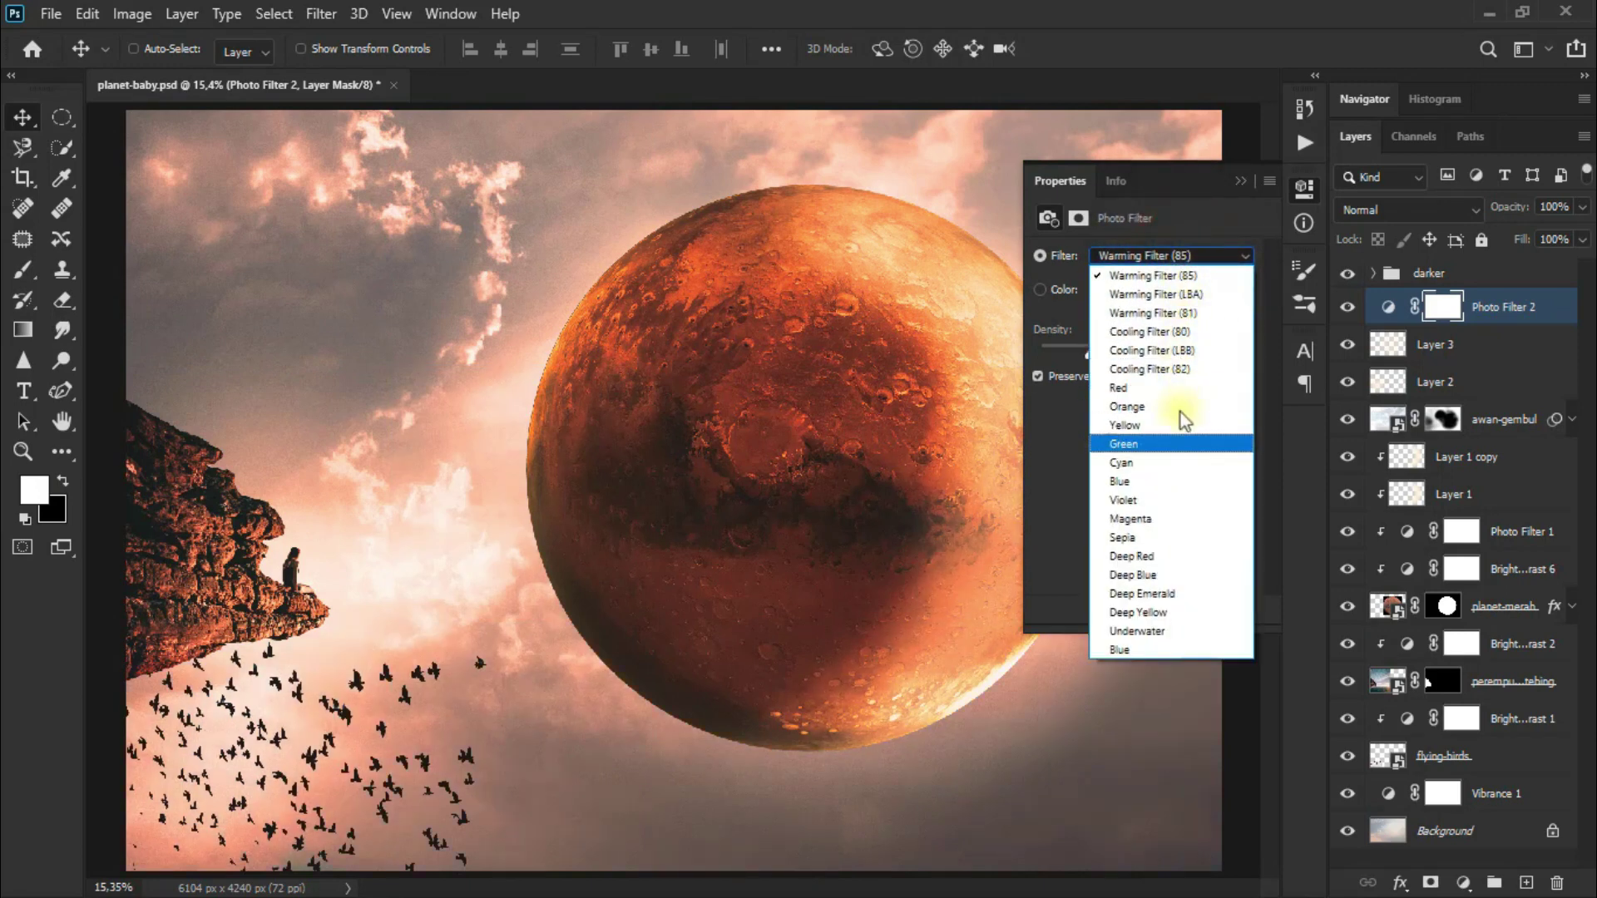
left_click(1176, 536)
left_click_drag(1096, 352, 1156, 352)
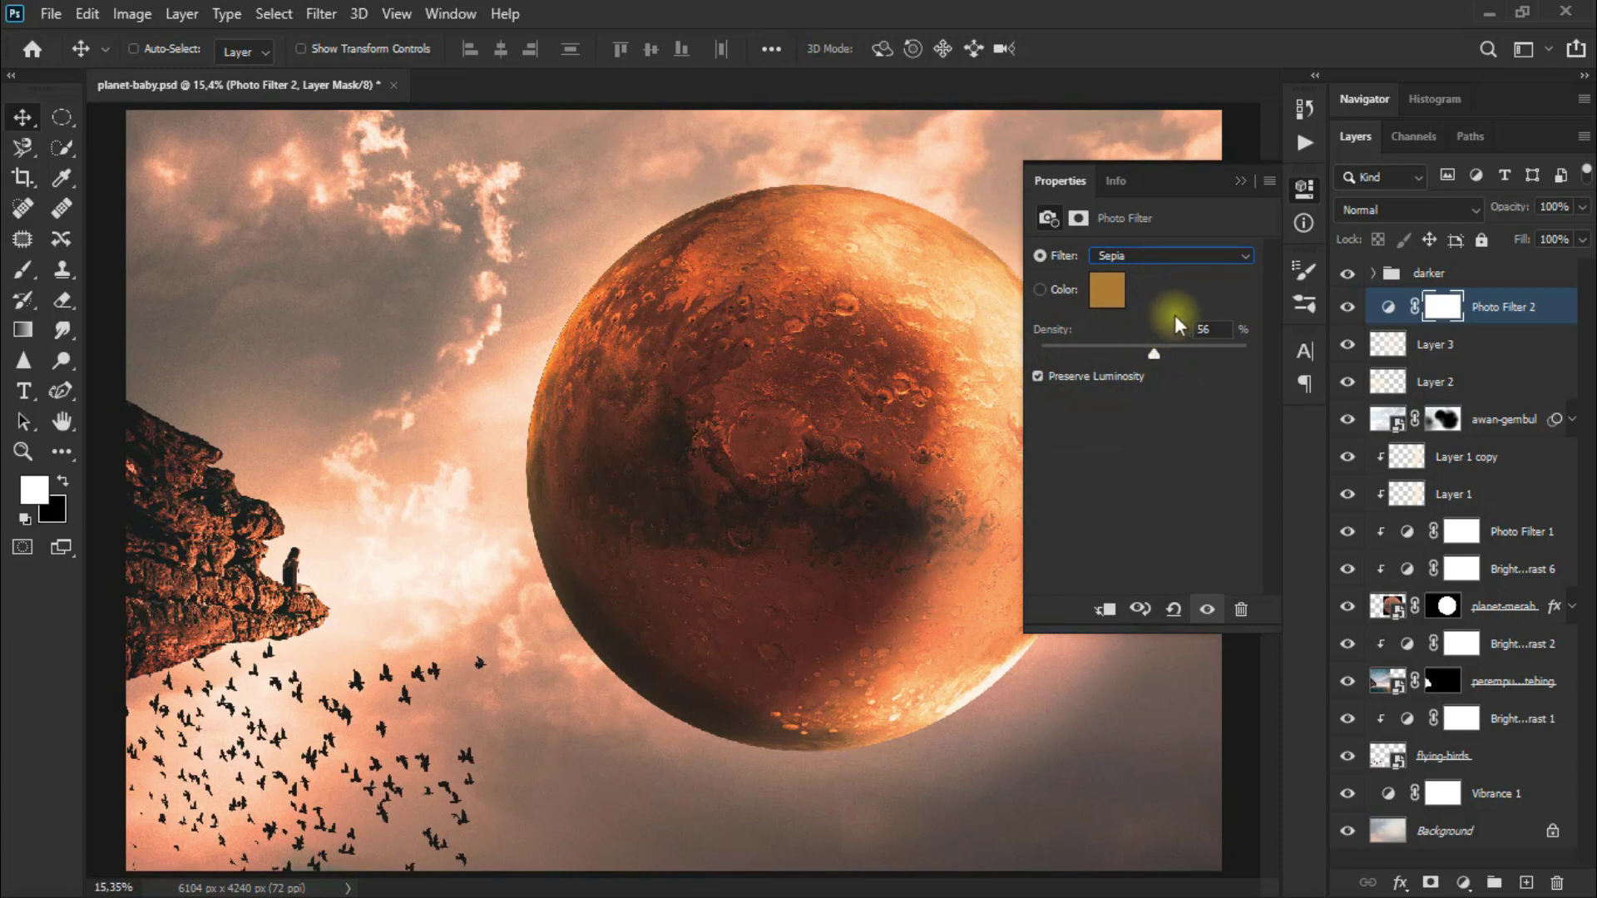
left_click(1243, 183)
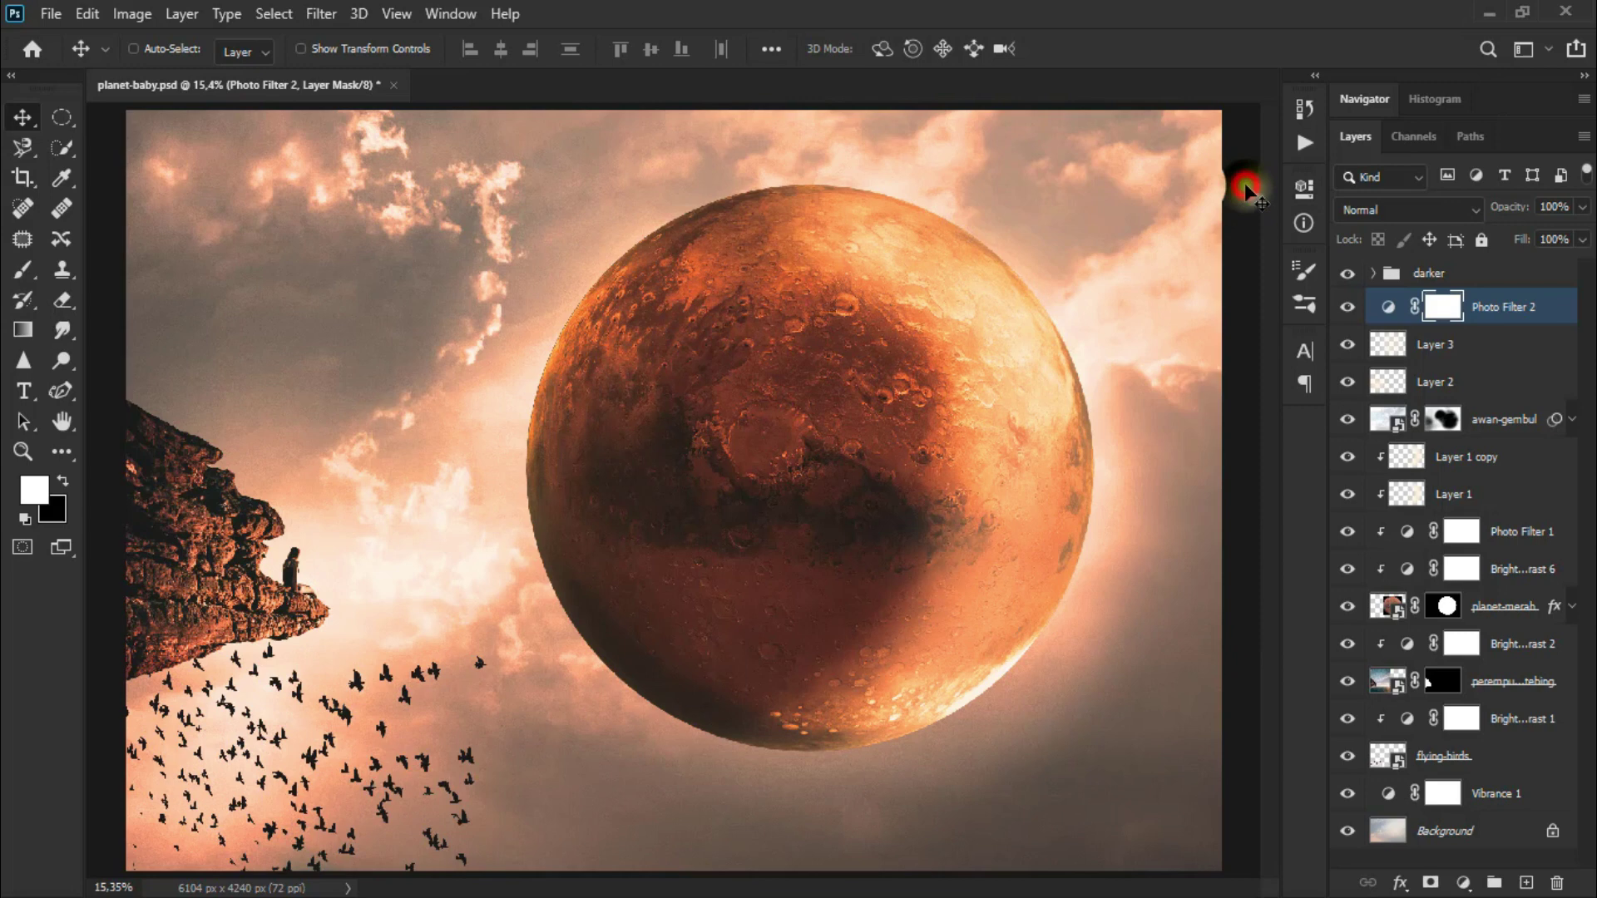
Set the Photo Filter layer's blend mode to Darken.
left_click(1391, 208)
key("Down")
key("Down")
key("Down")
key("Down")
key("Up")
key("Up")
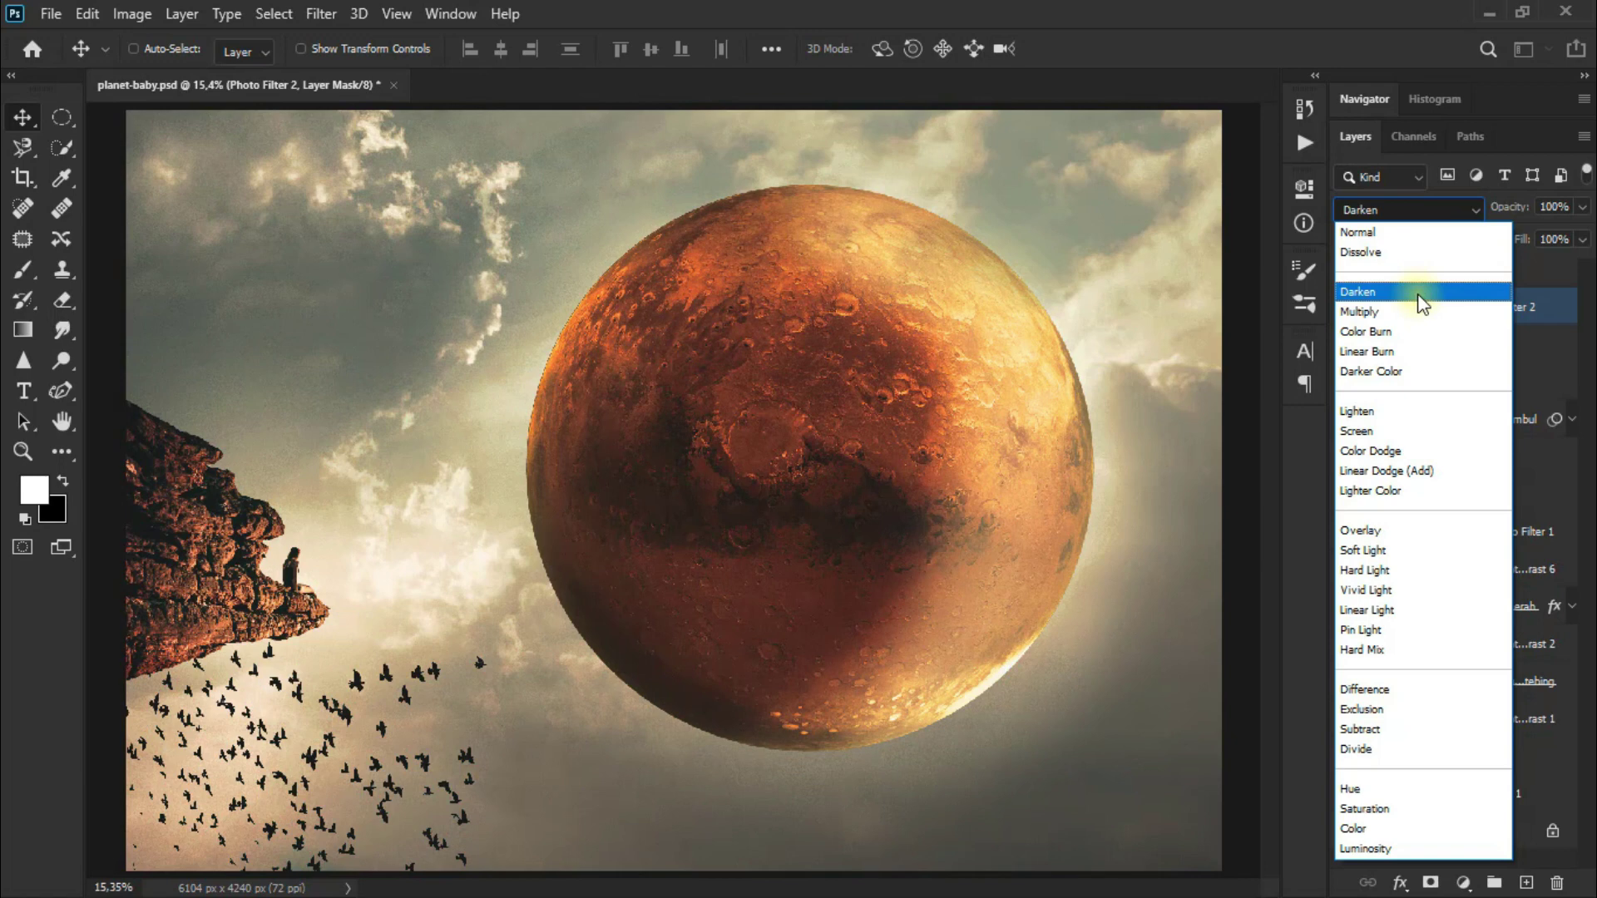
left_click(1418, 295)
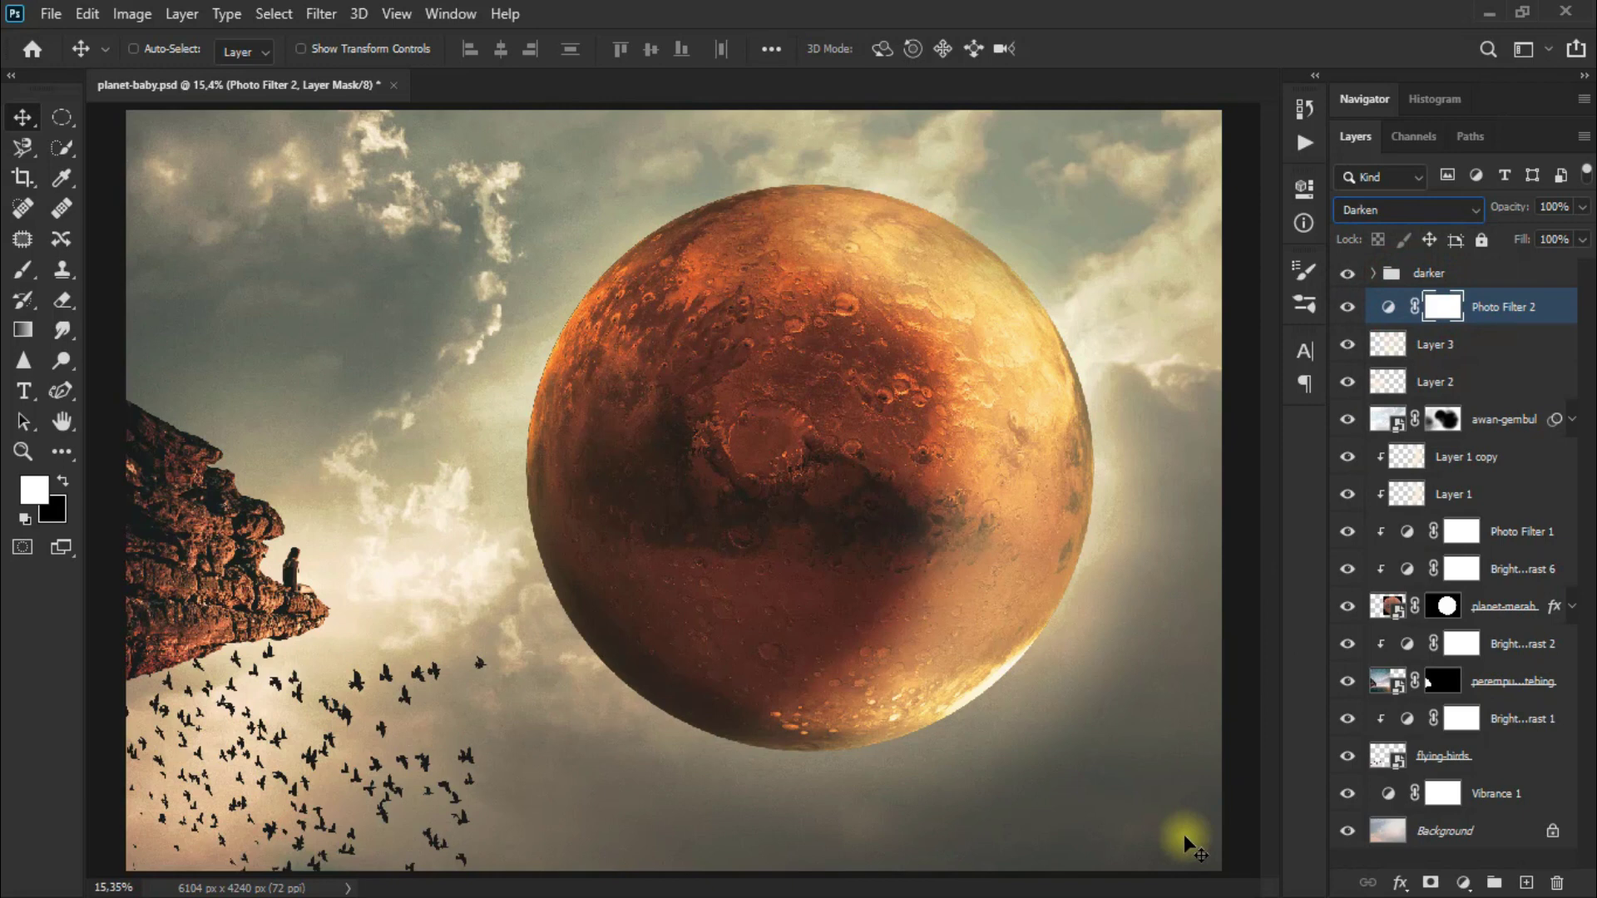
left_click(1463, 883)
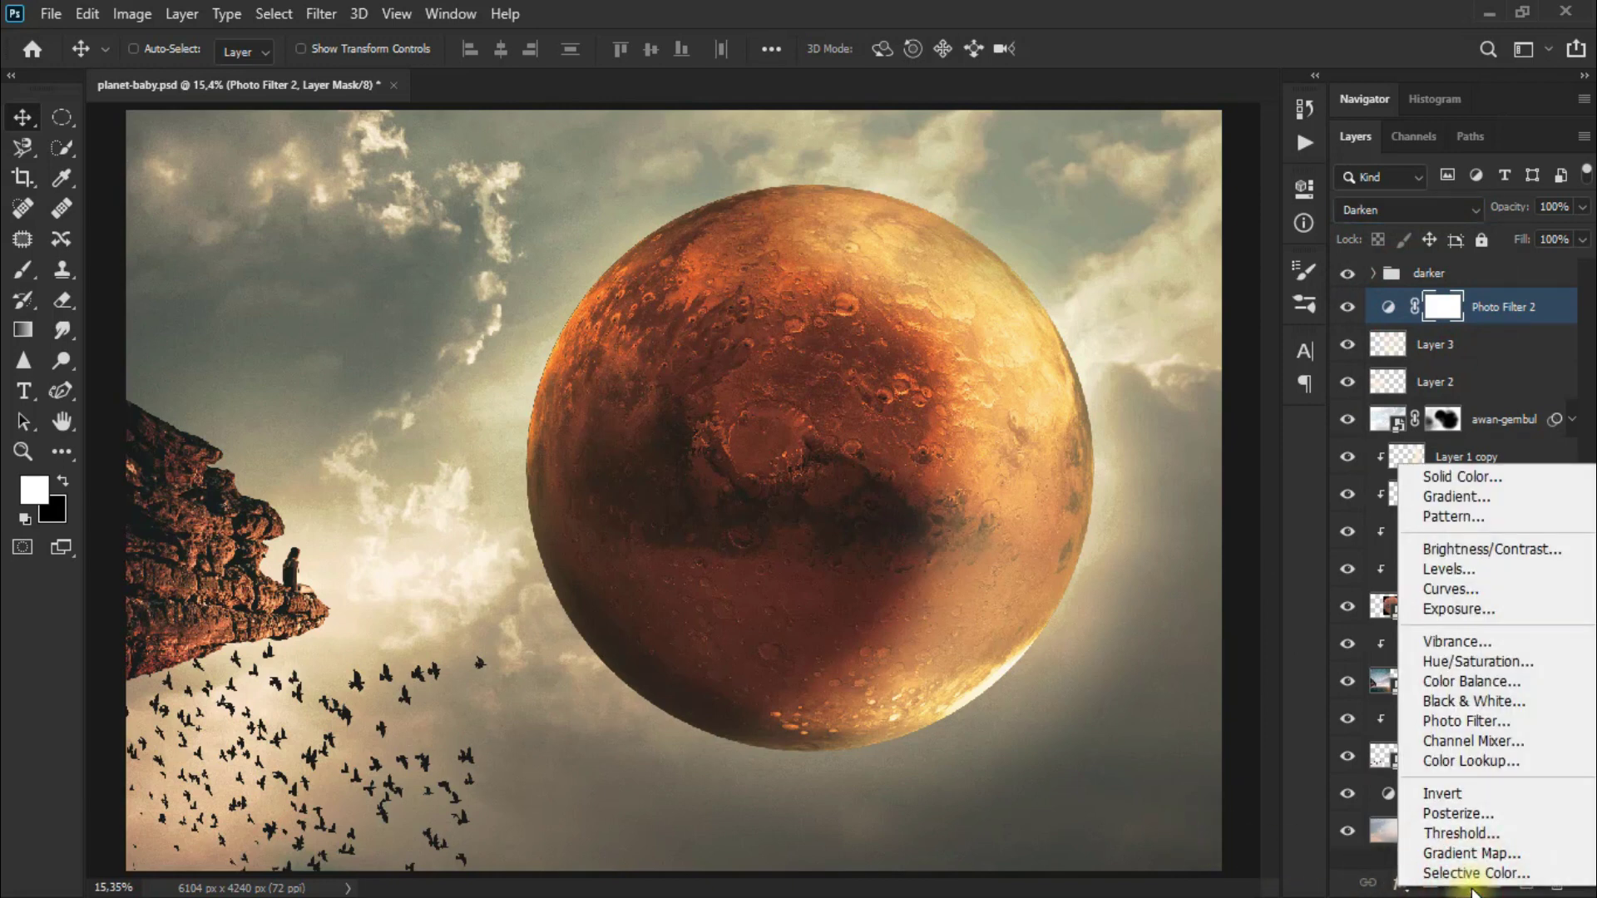
Add a Color Lookup layer with the Fuji F125 Kodak 2393 LUT at 42% opacity.
left_click(1525, 769)
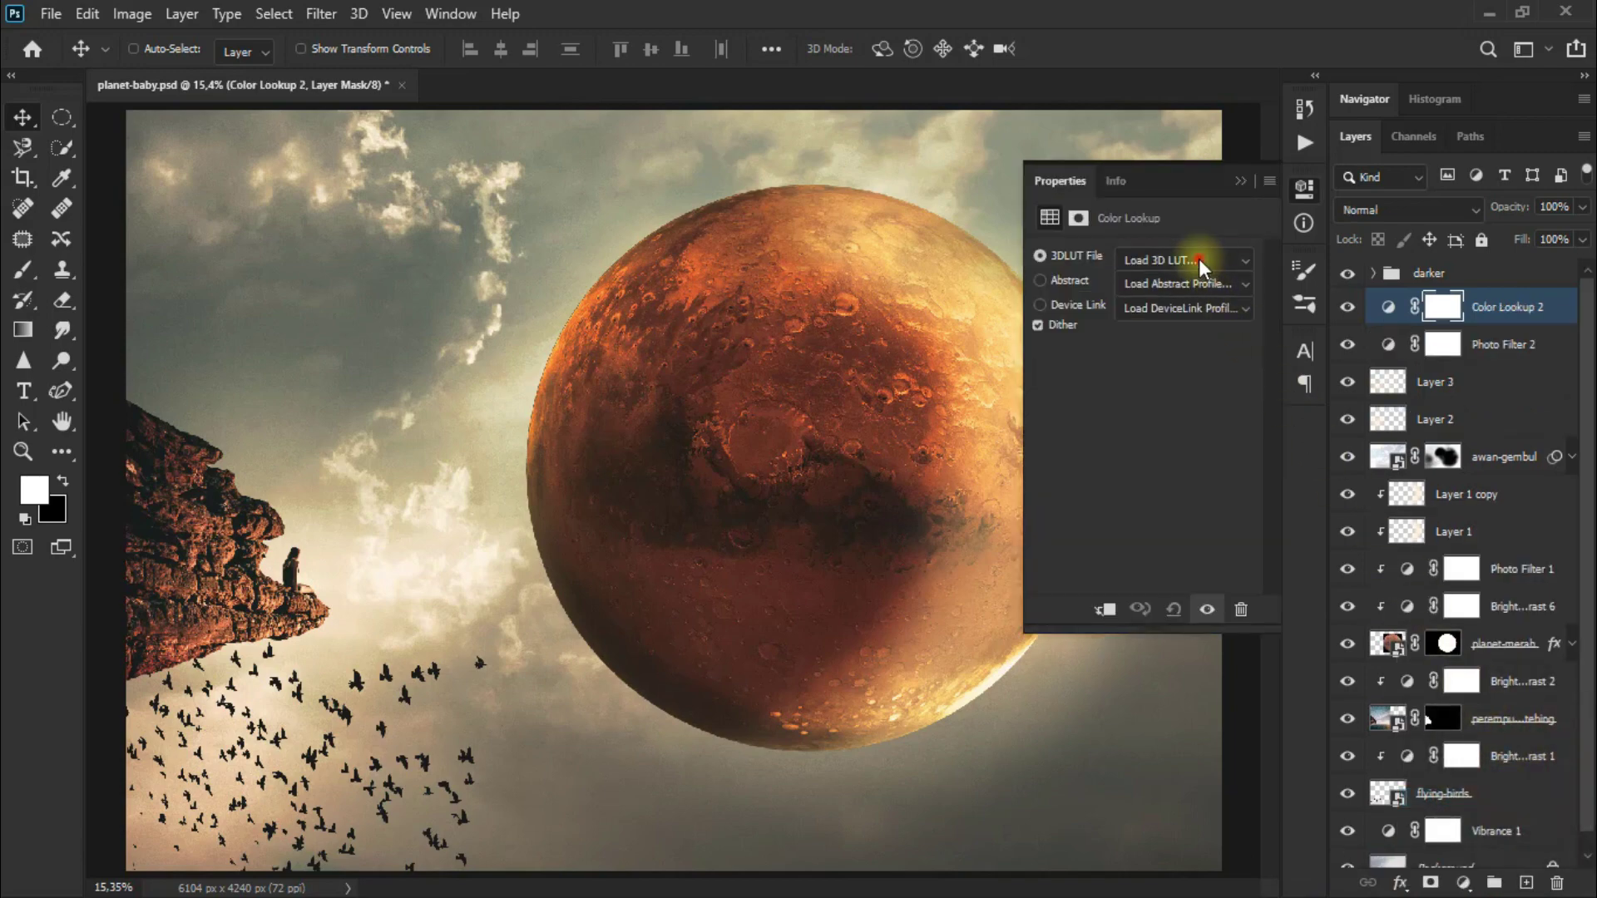
left_click(1200, 259)
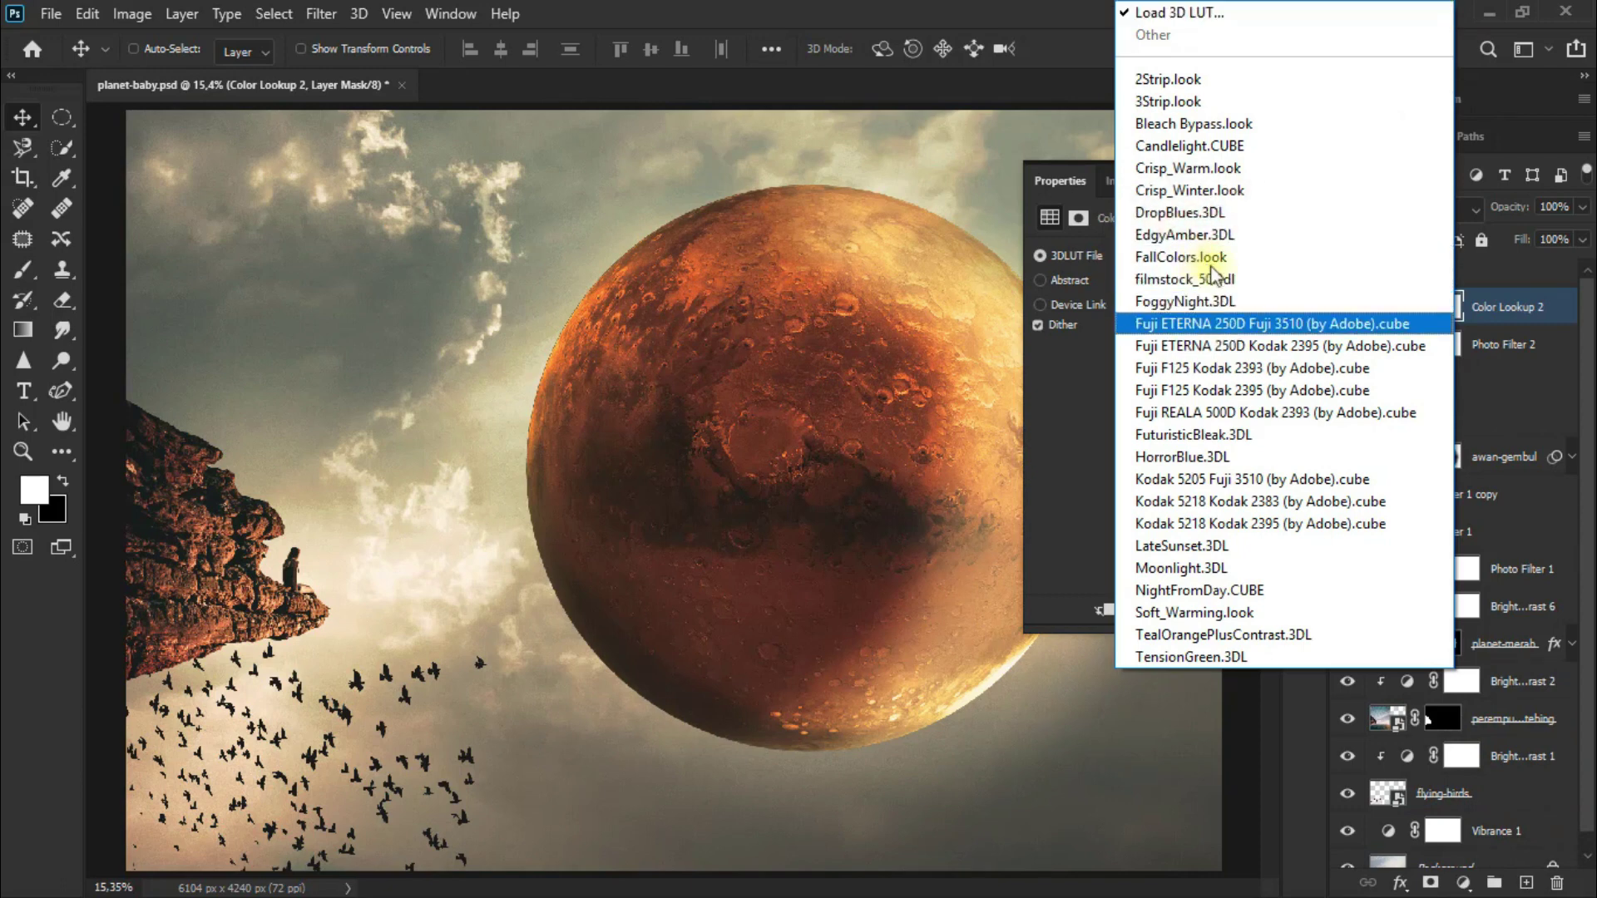
left_click(1396, 369)
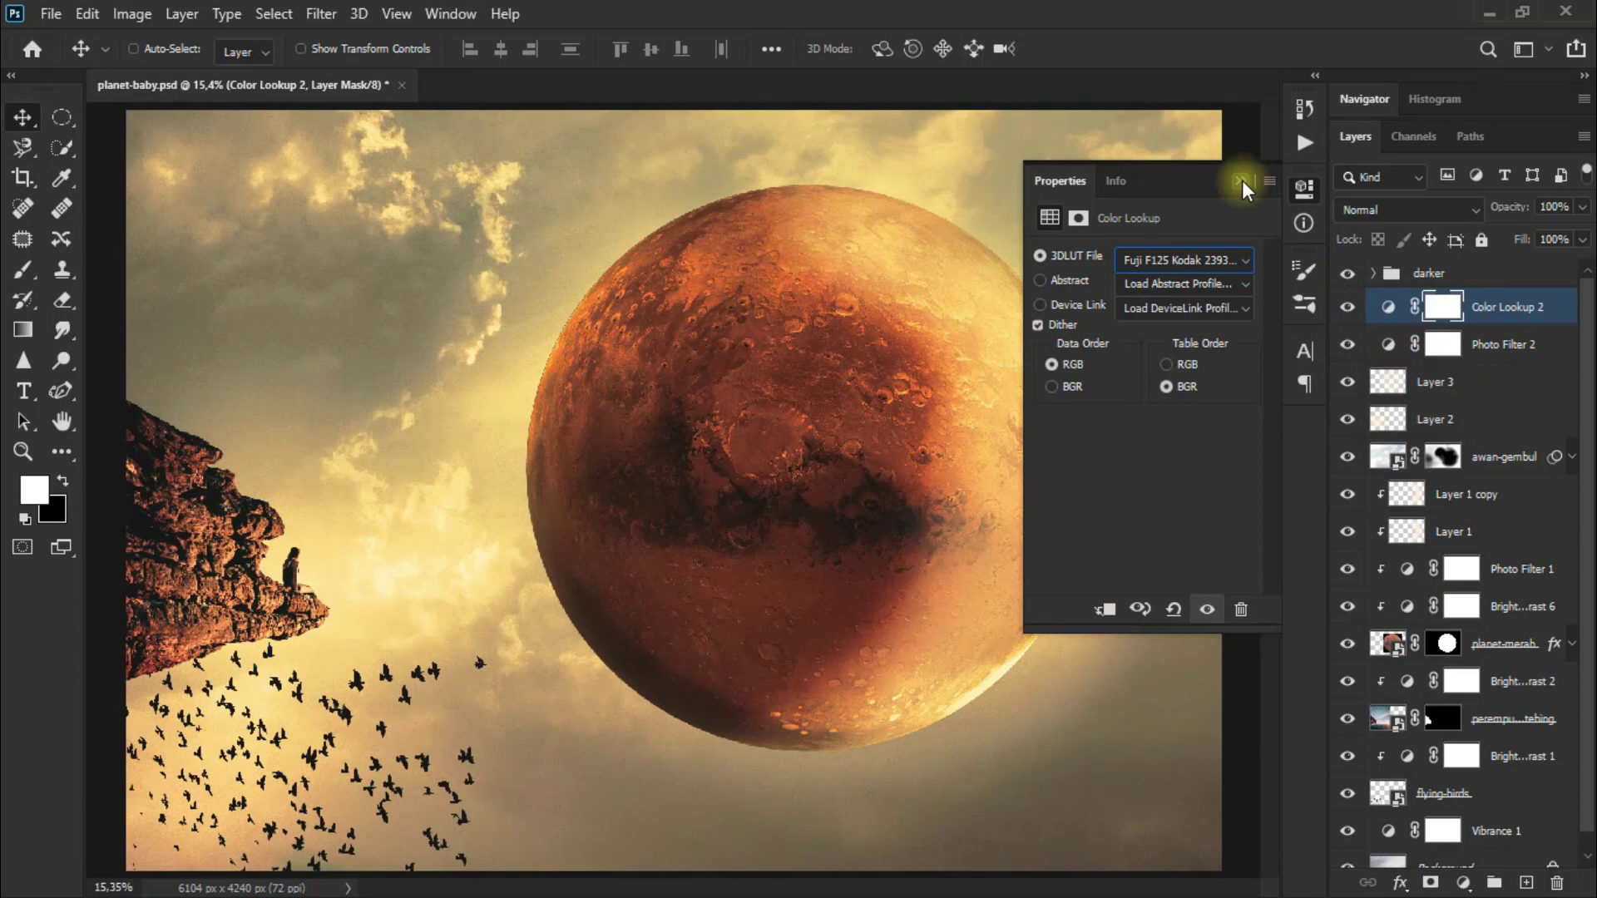
left_click(1241, 182)
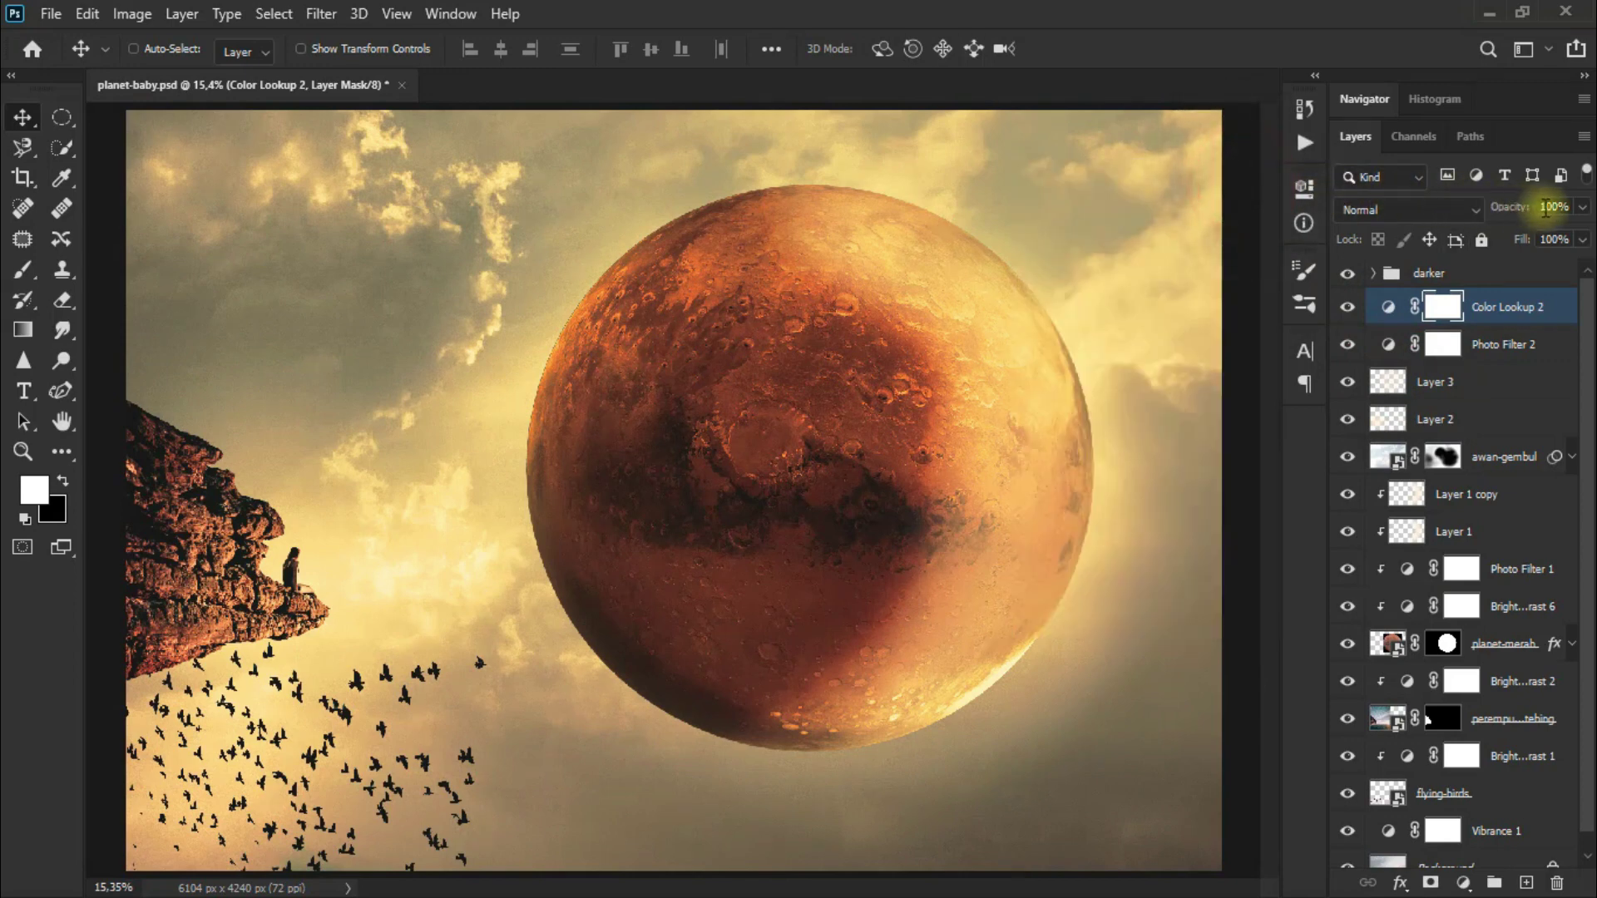
left_click_drag(1581, 208, 1554, 210)
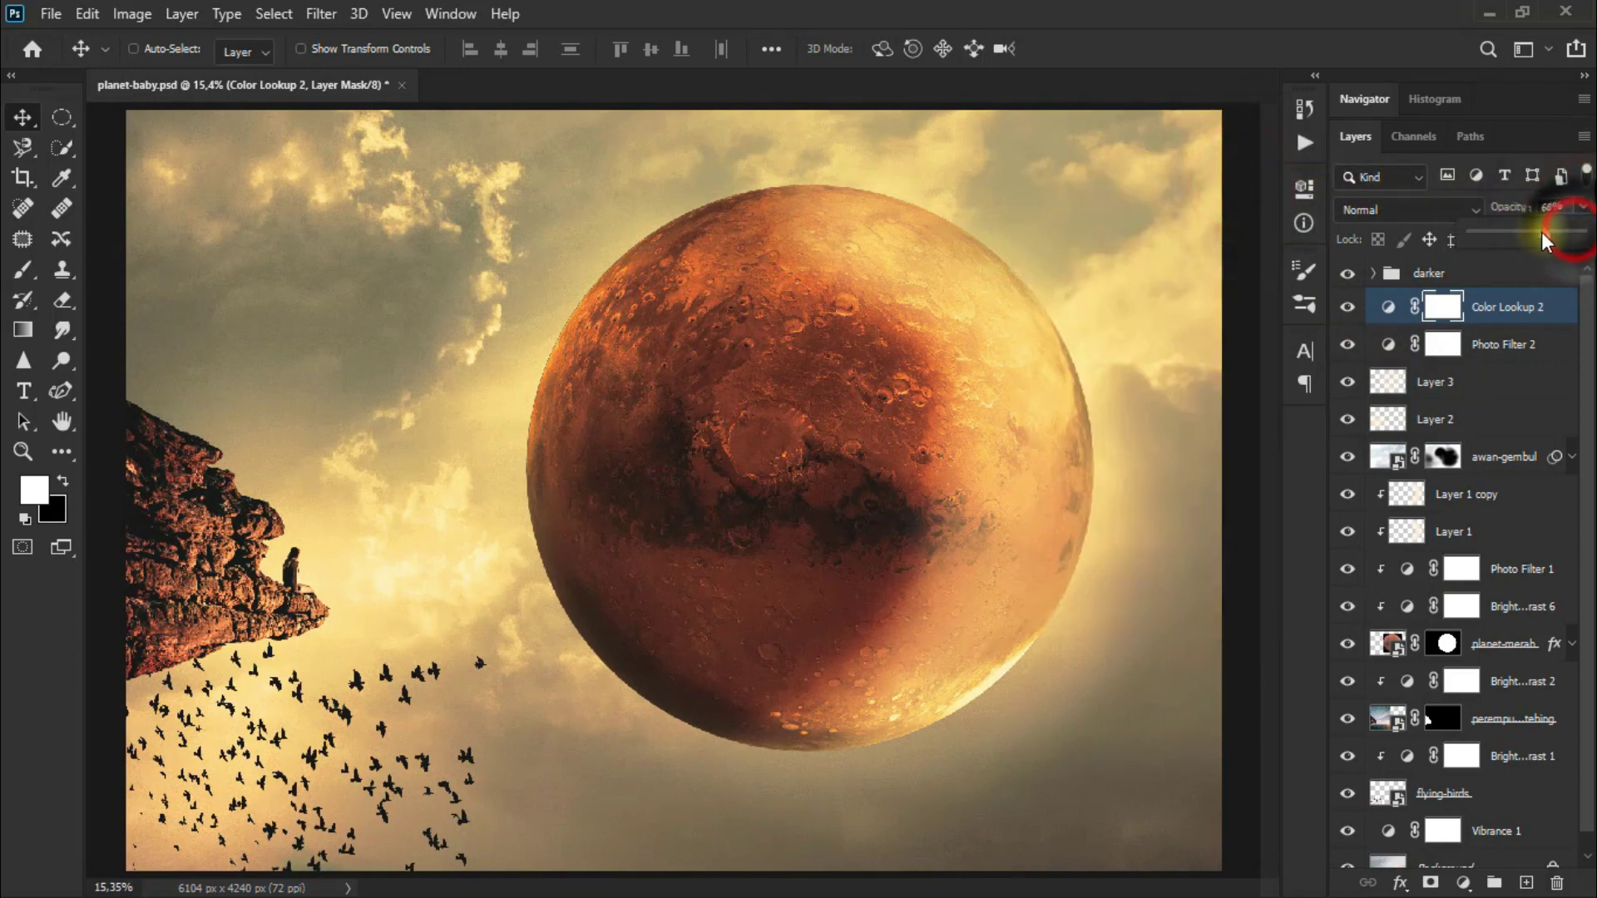
key("Return")
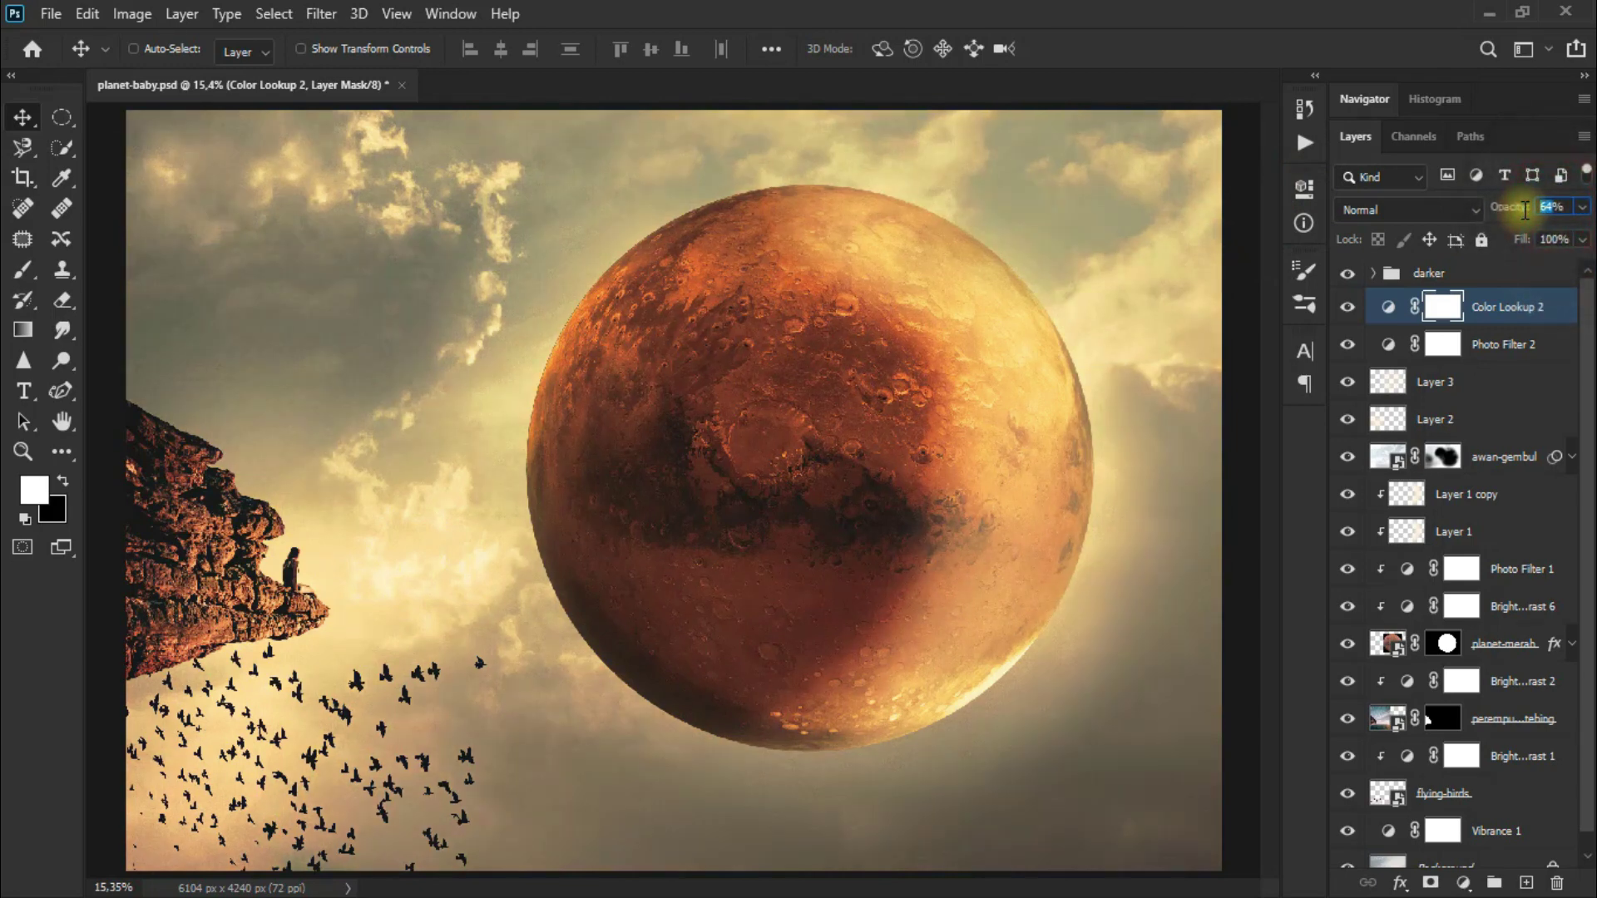
type("2")
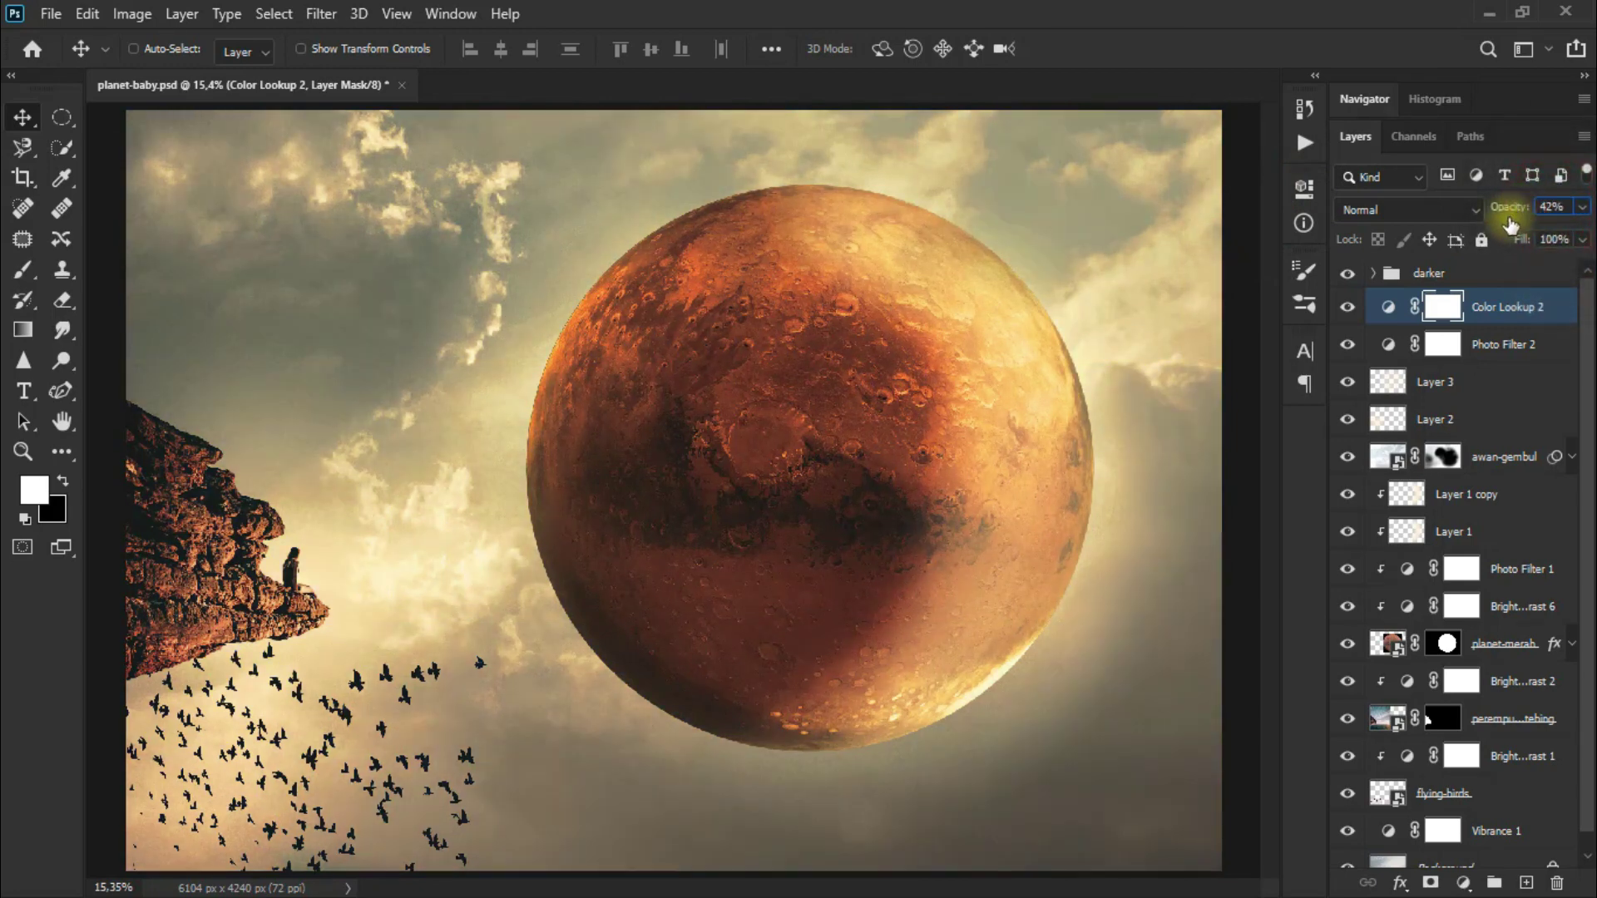
left_click(1349, 309)
left_click(1349, 309)
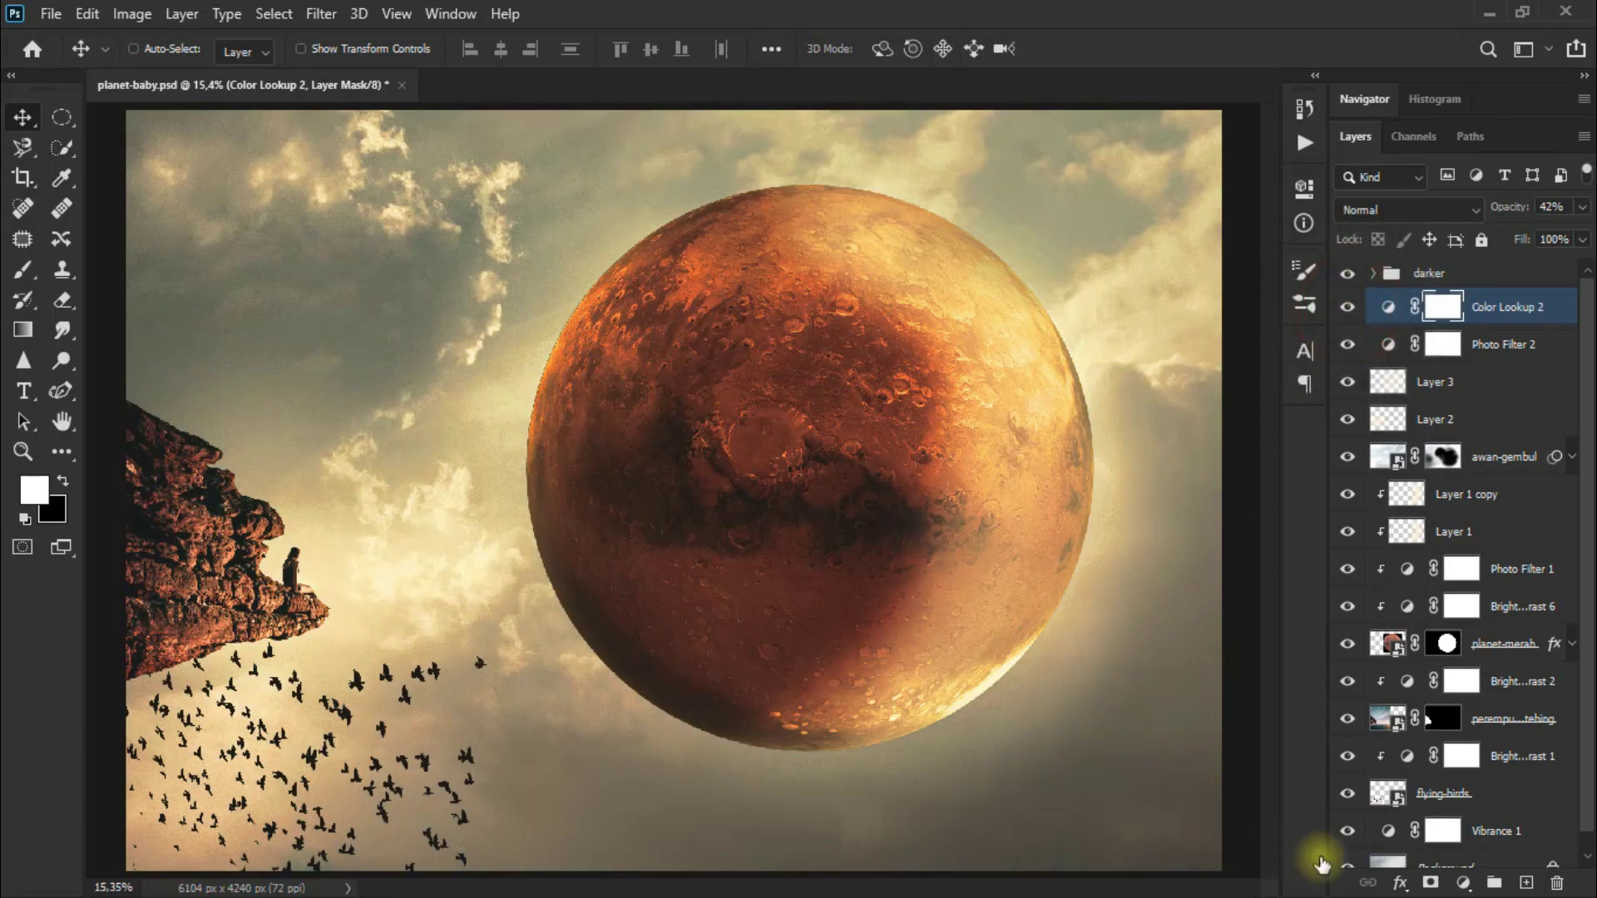
left_click(1457, 883)
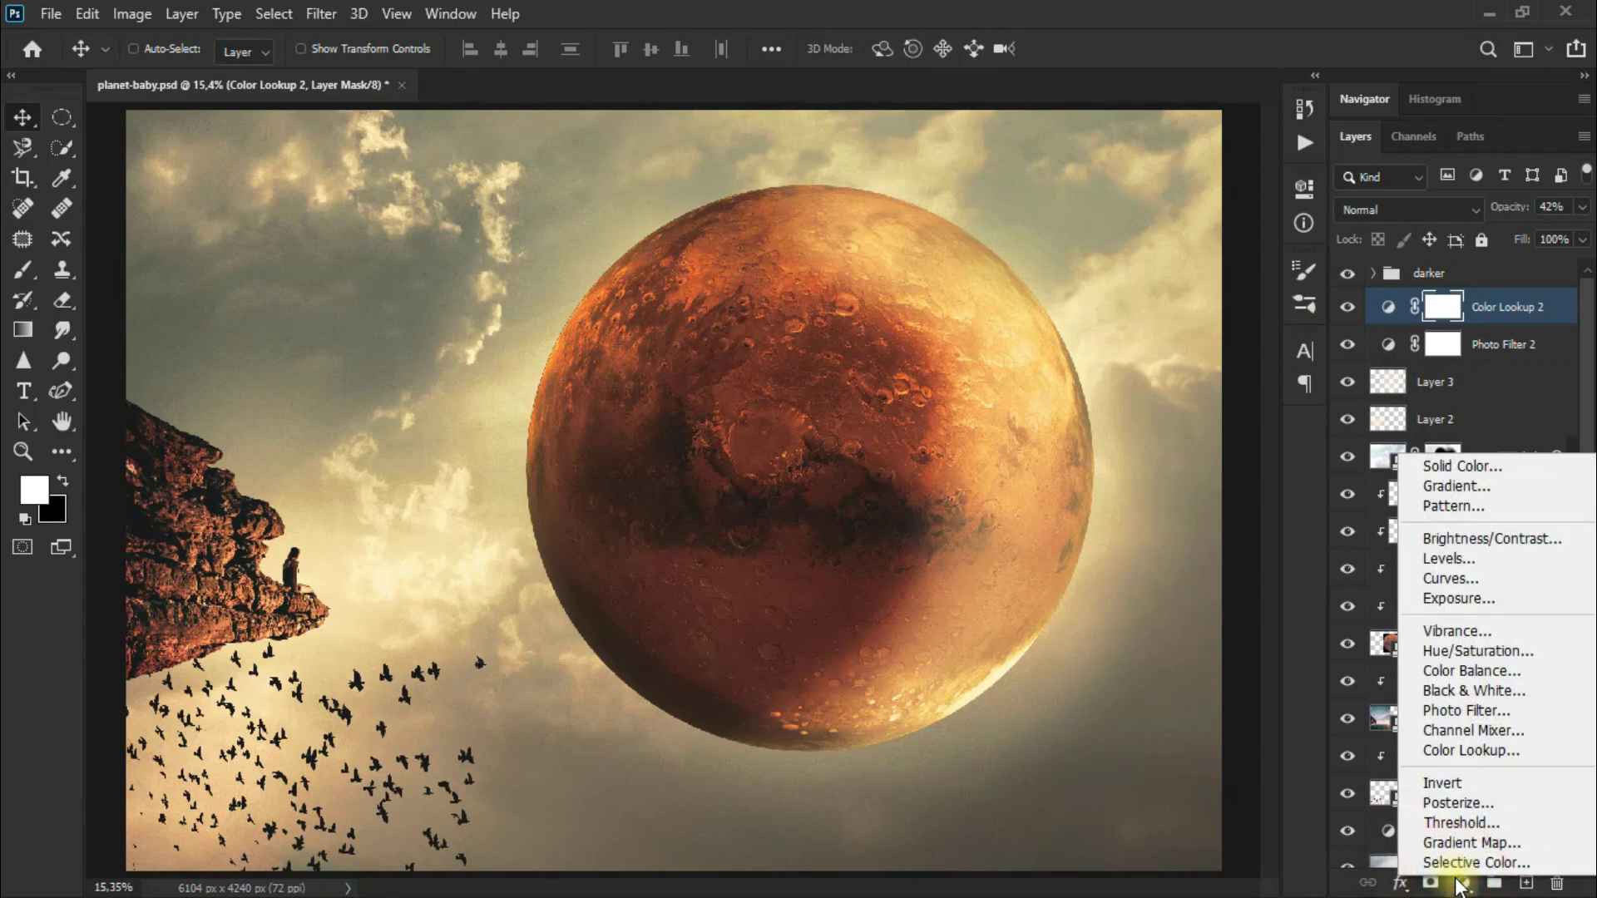
Add a Color Balance layer with midtones Cyan-Red -12, Magenta-Green -14, Yellow-Blue -28.
left_click(1549, 674)
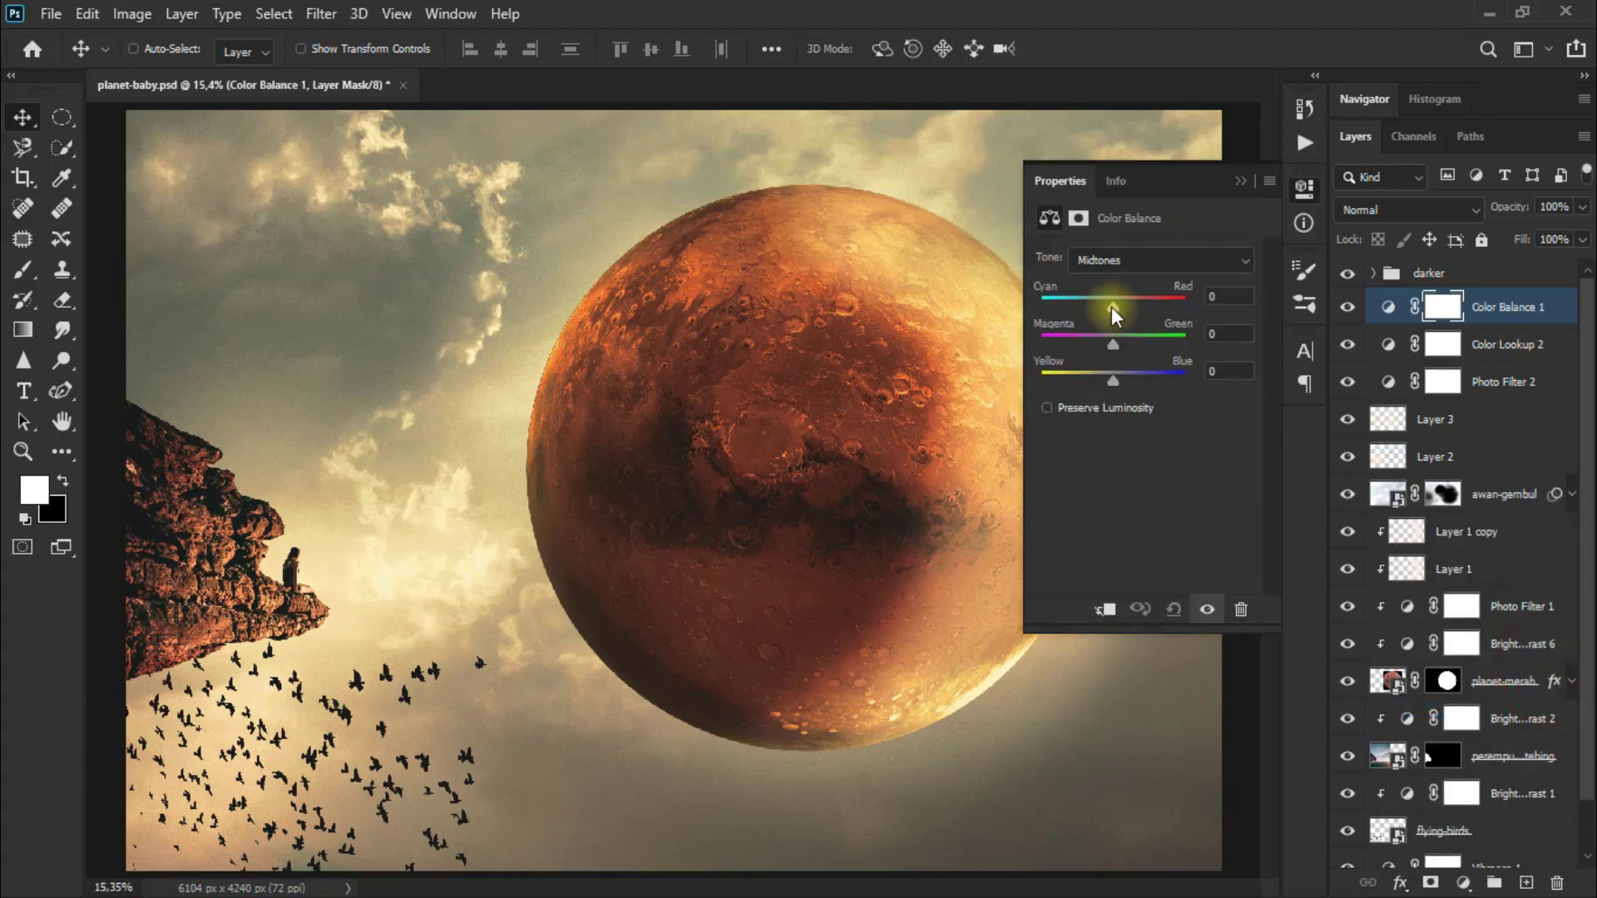
left_click_drag(1111, 307, 1106, 311)
left_click(1216, 300)
type("-12")
left_click_drag(1110, 347, 1105, 347)
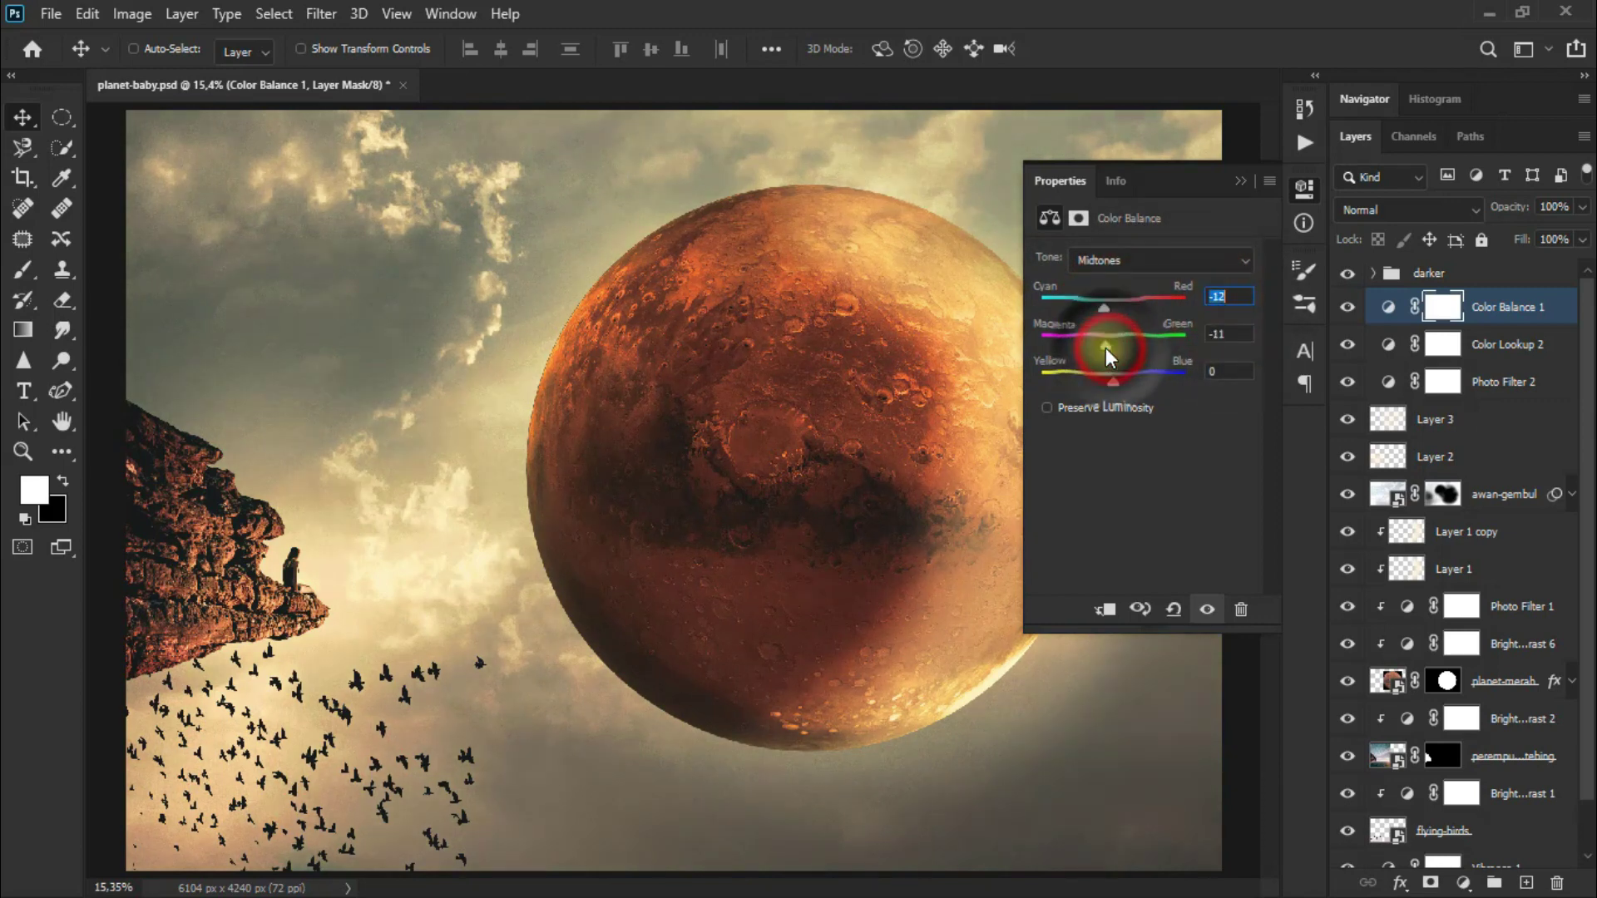
left_click(1228, 334)
type("-14")
left_click_drag(1115, 381, 1100, 381)
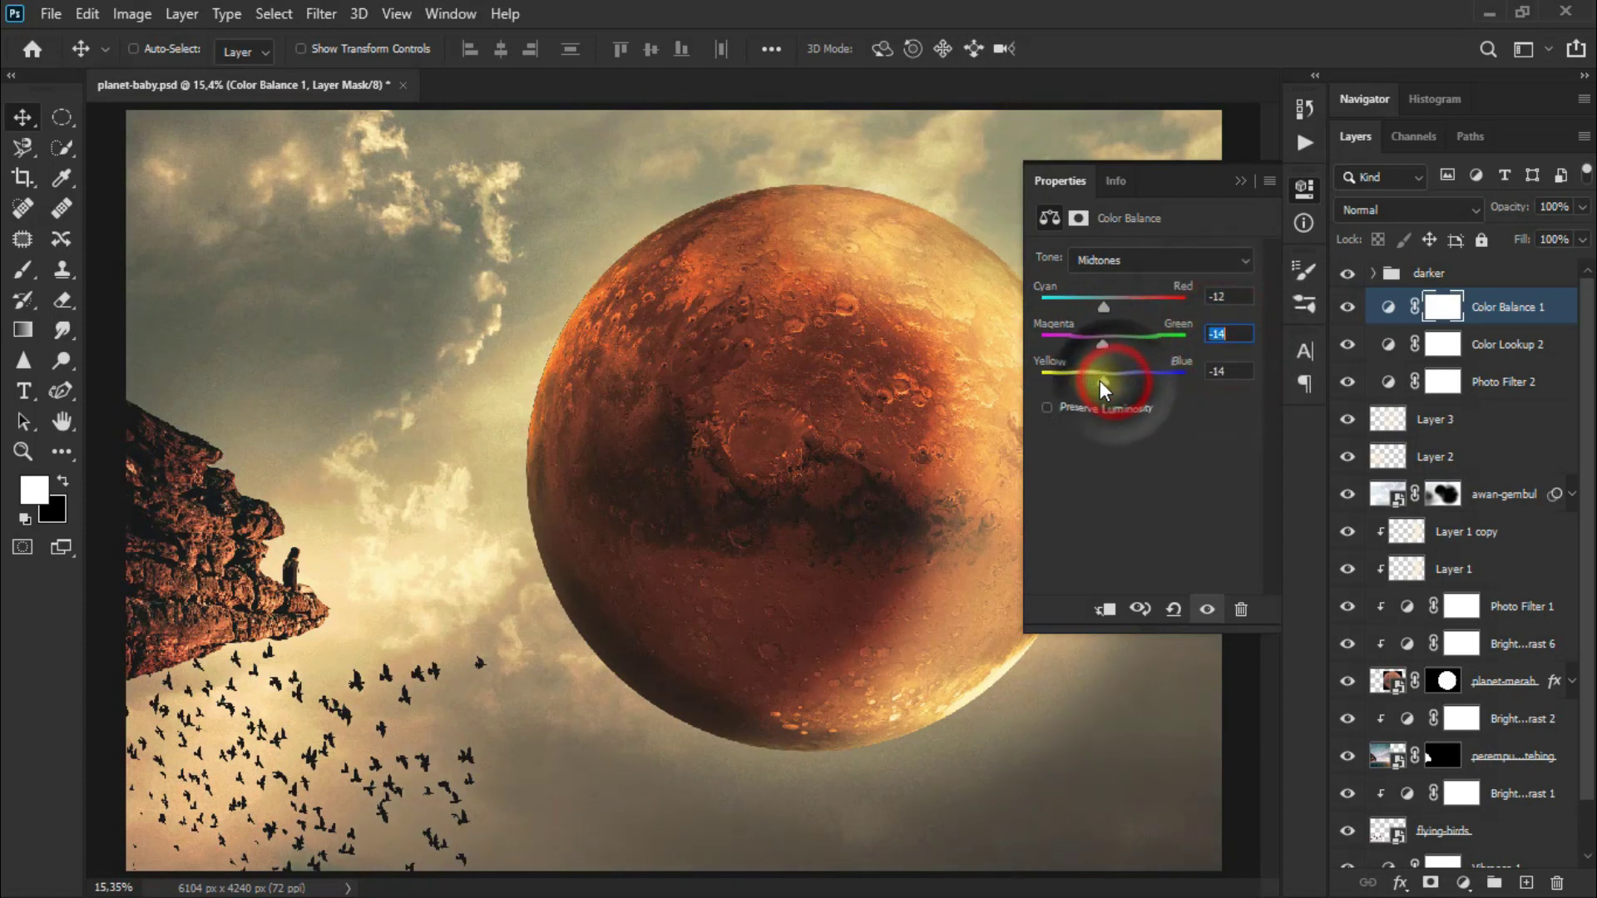
left_click(1229, 371)
type("-2")
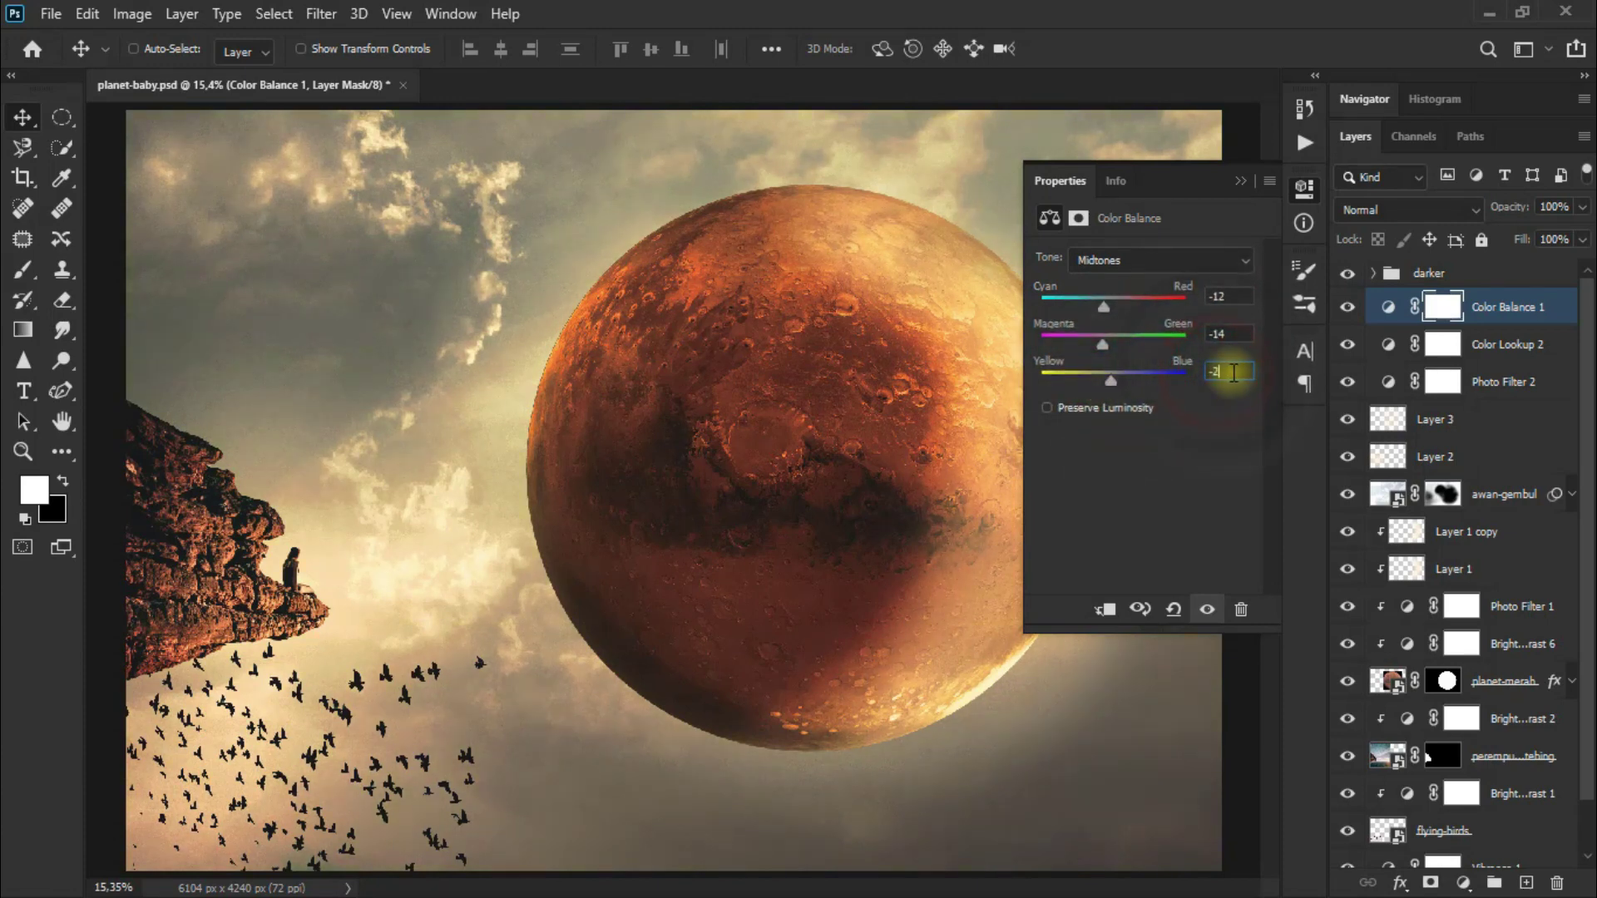
type("8")
left_click(1243, 182)
left_click(1348, 307)
left_click(1347, 308)
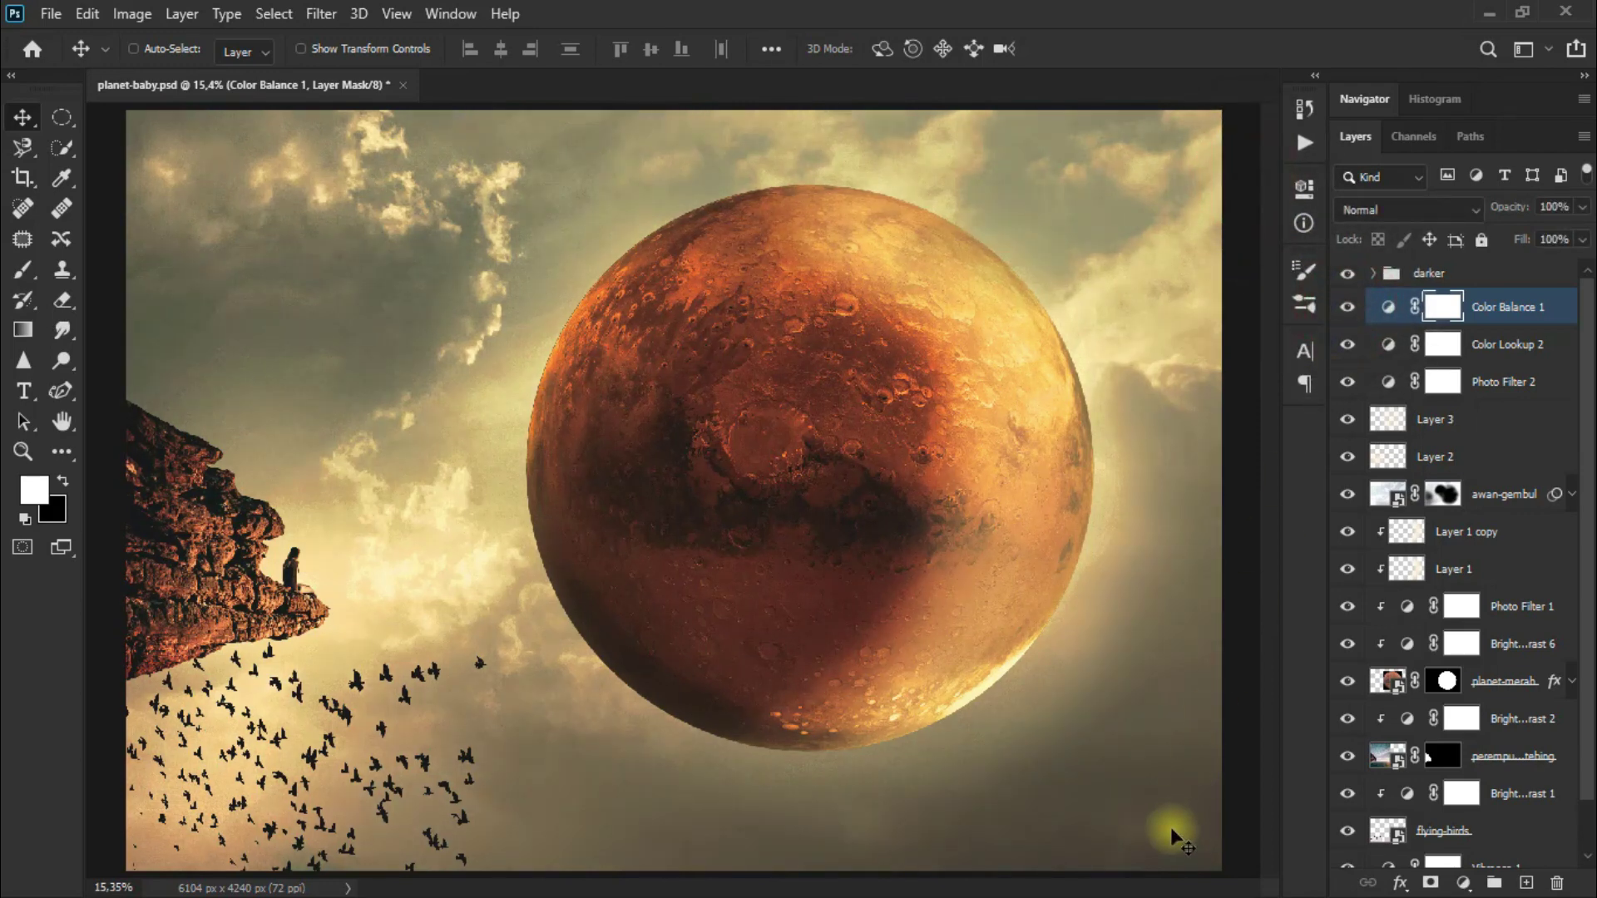
scroll(1464, 566, "down", 2)
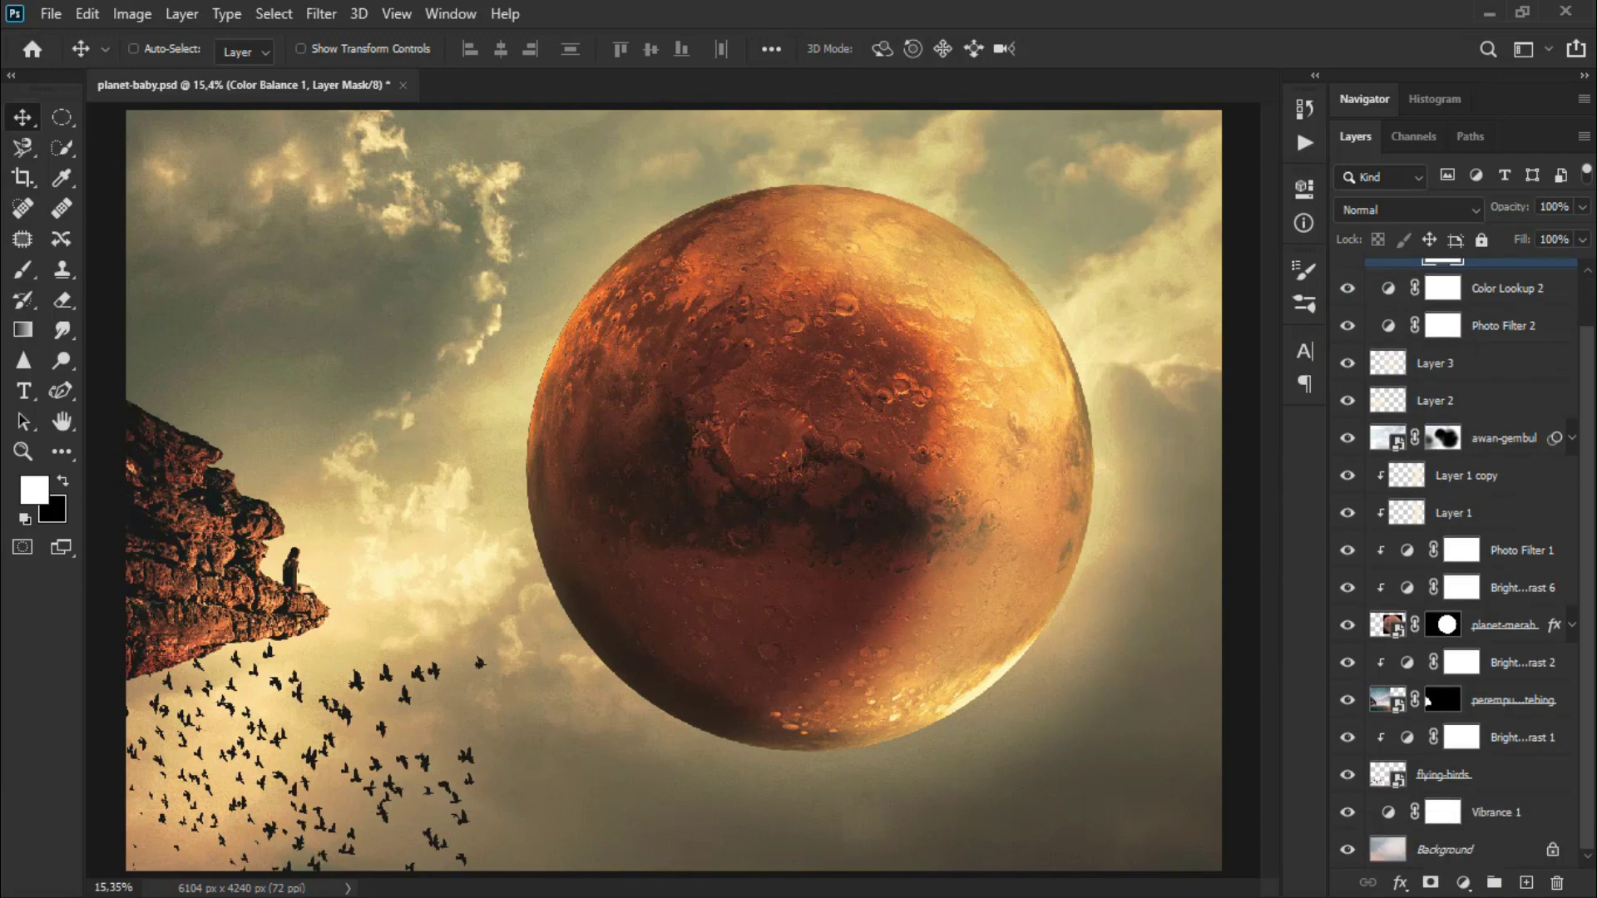
scroll(1426, 701, "up", 2)
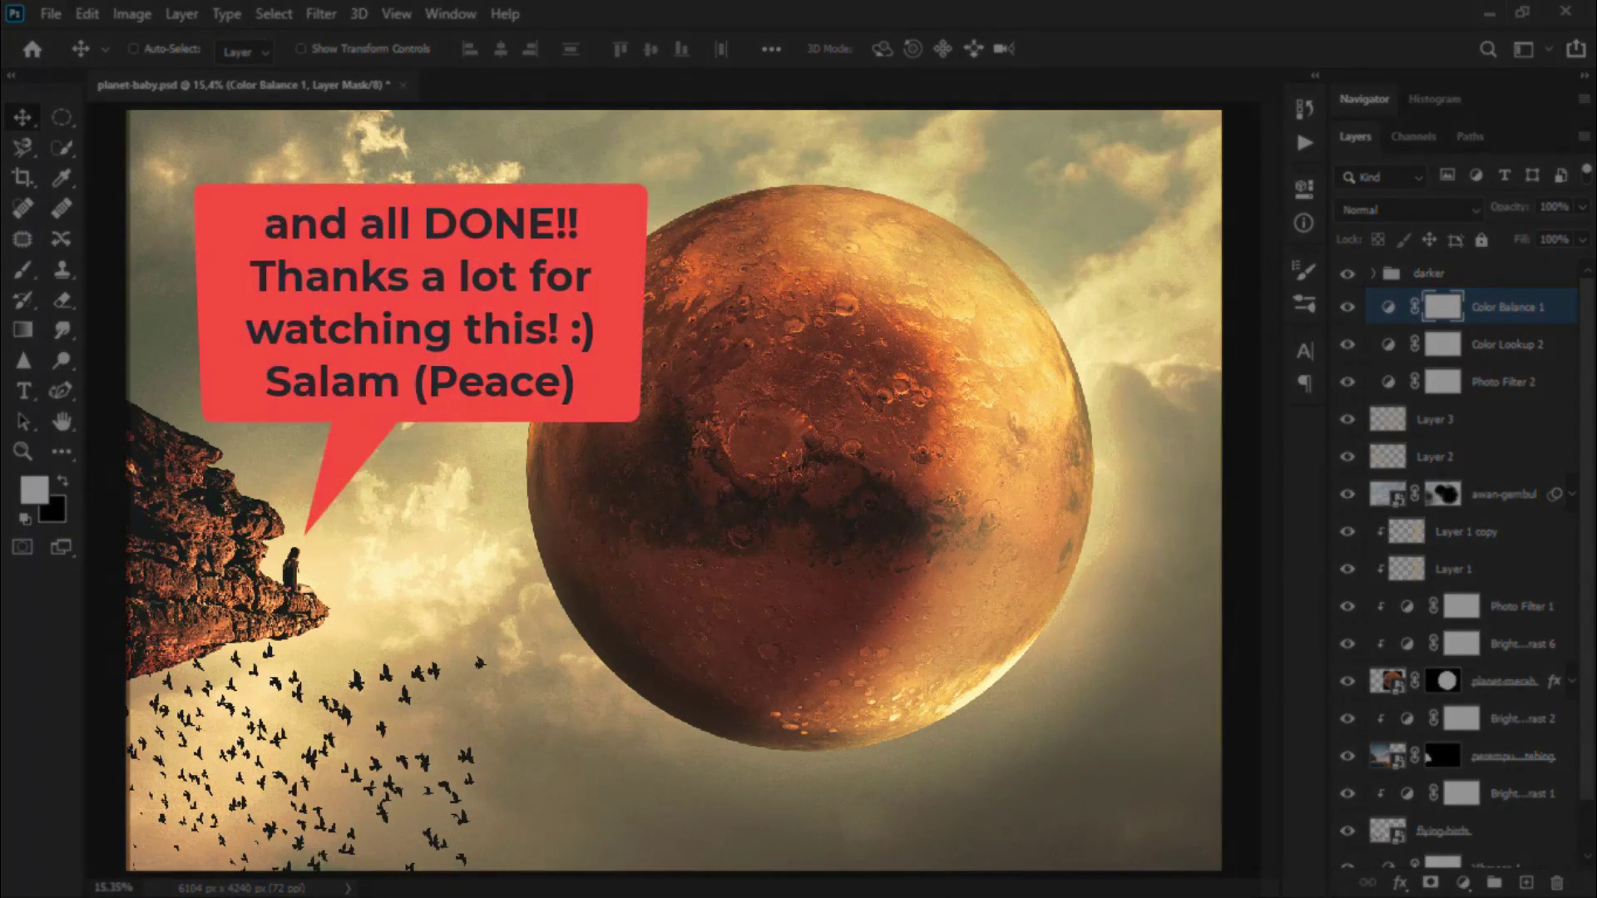
scroll(1426, 703, "down", 5)
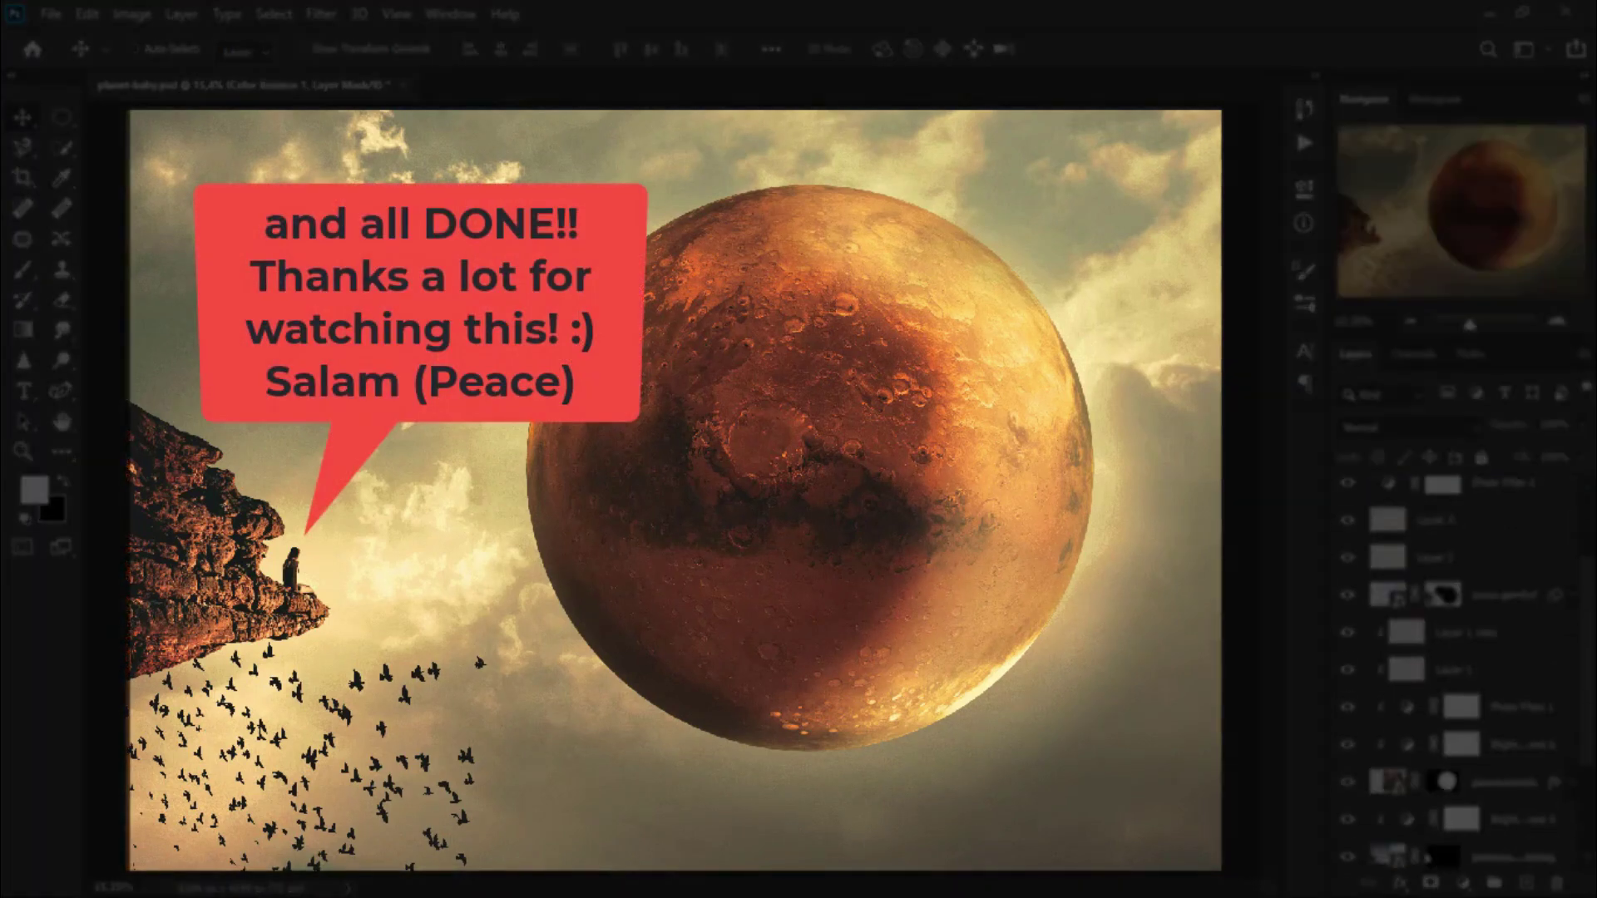
scroll(1425, 700, "down", 5)
scroll(1464, 665, "up", 10)
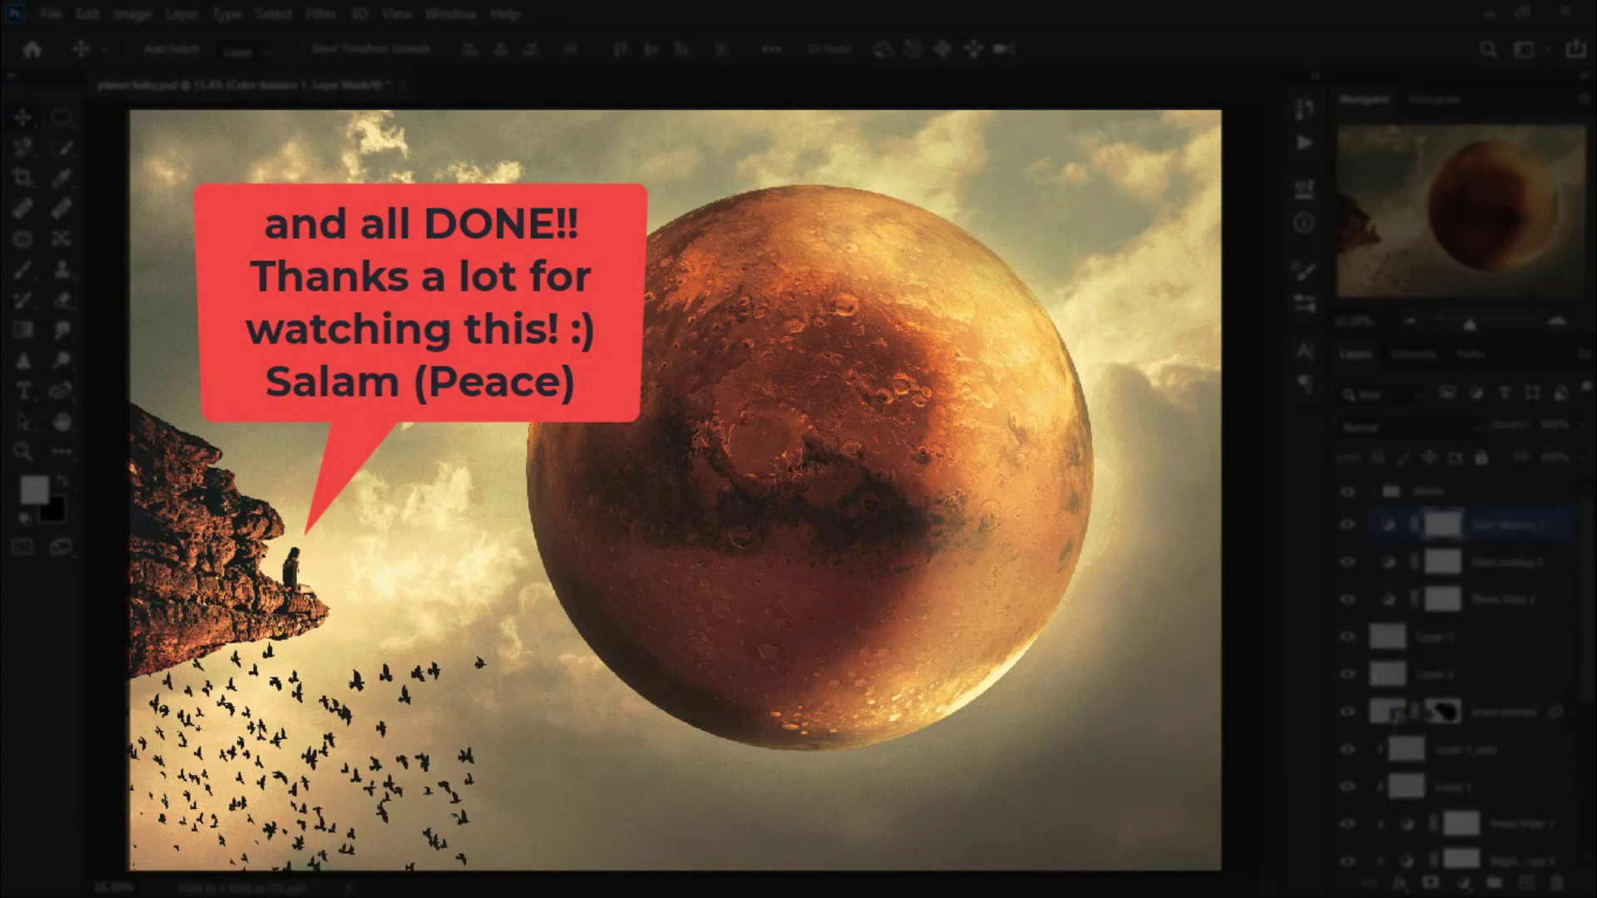